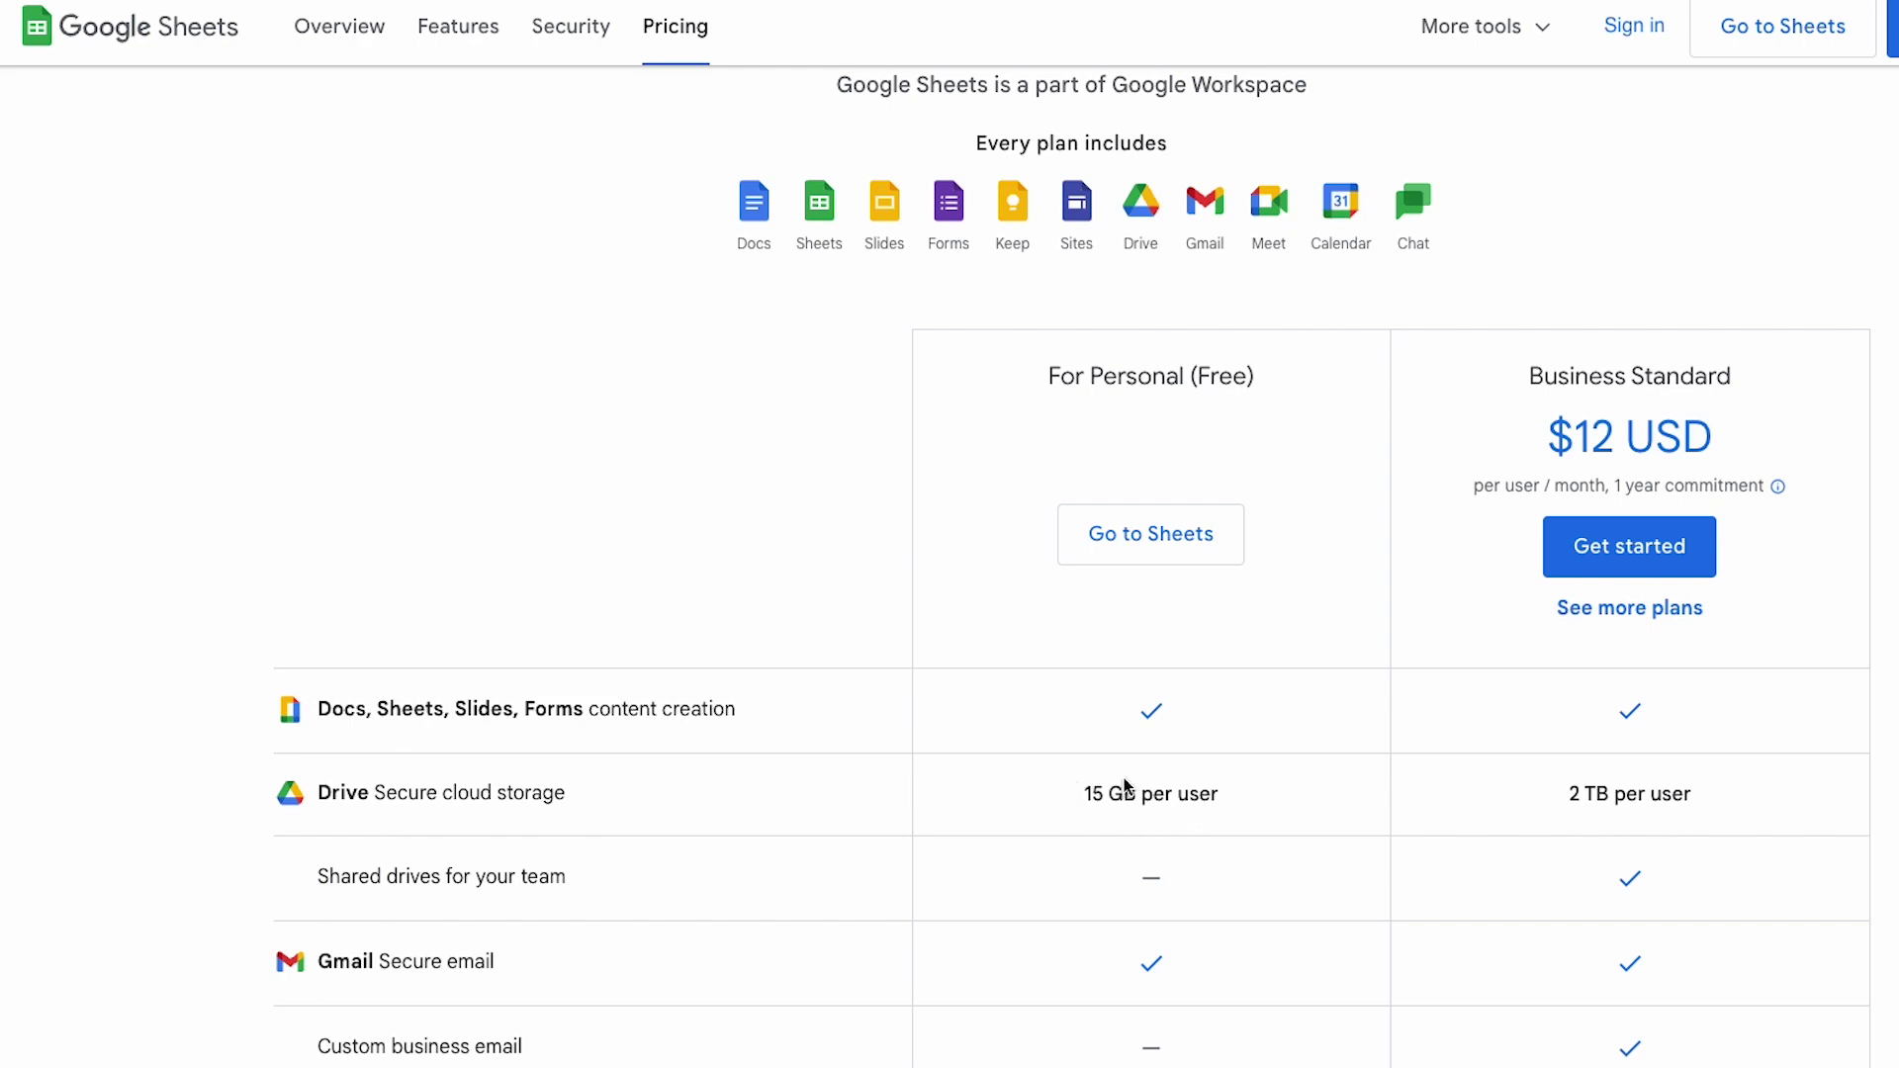
- Review the Google Sheets and ClickUp pricing plans, the Sheets template examples, and the columns of the Vital Video Planner spreadsheet
scroll(1124, 786, up, 1)
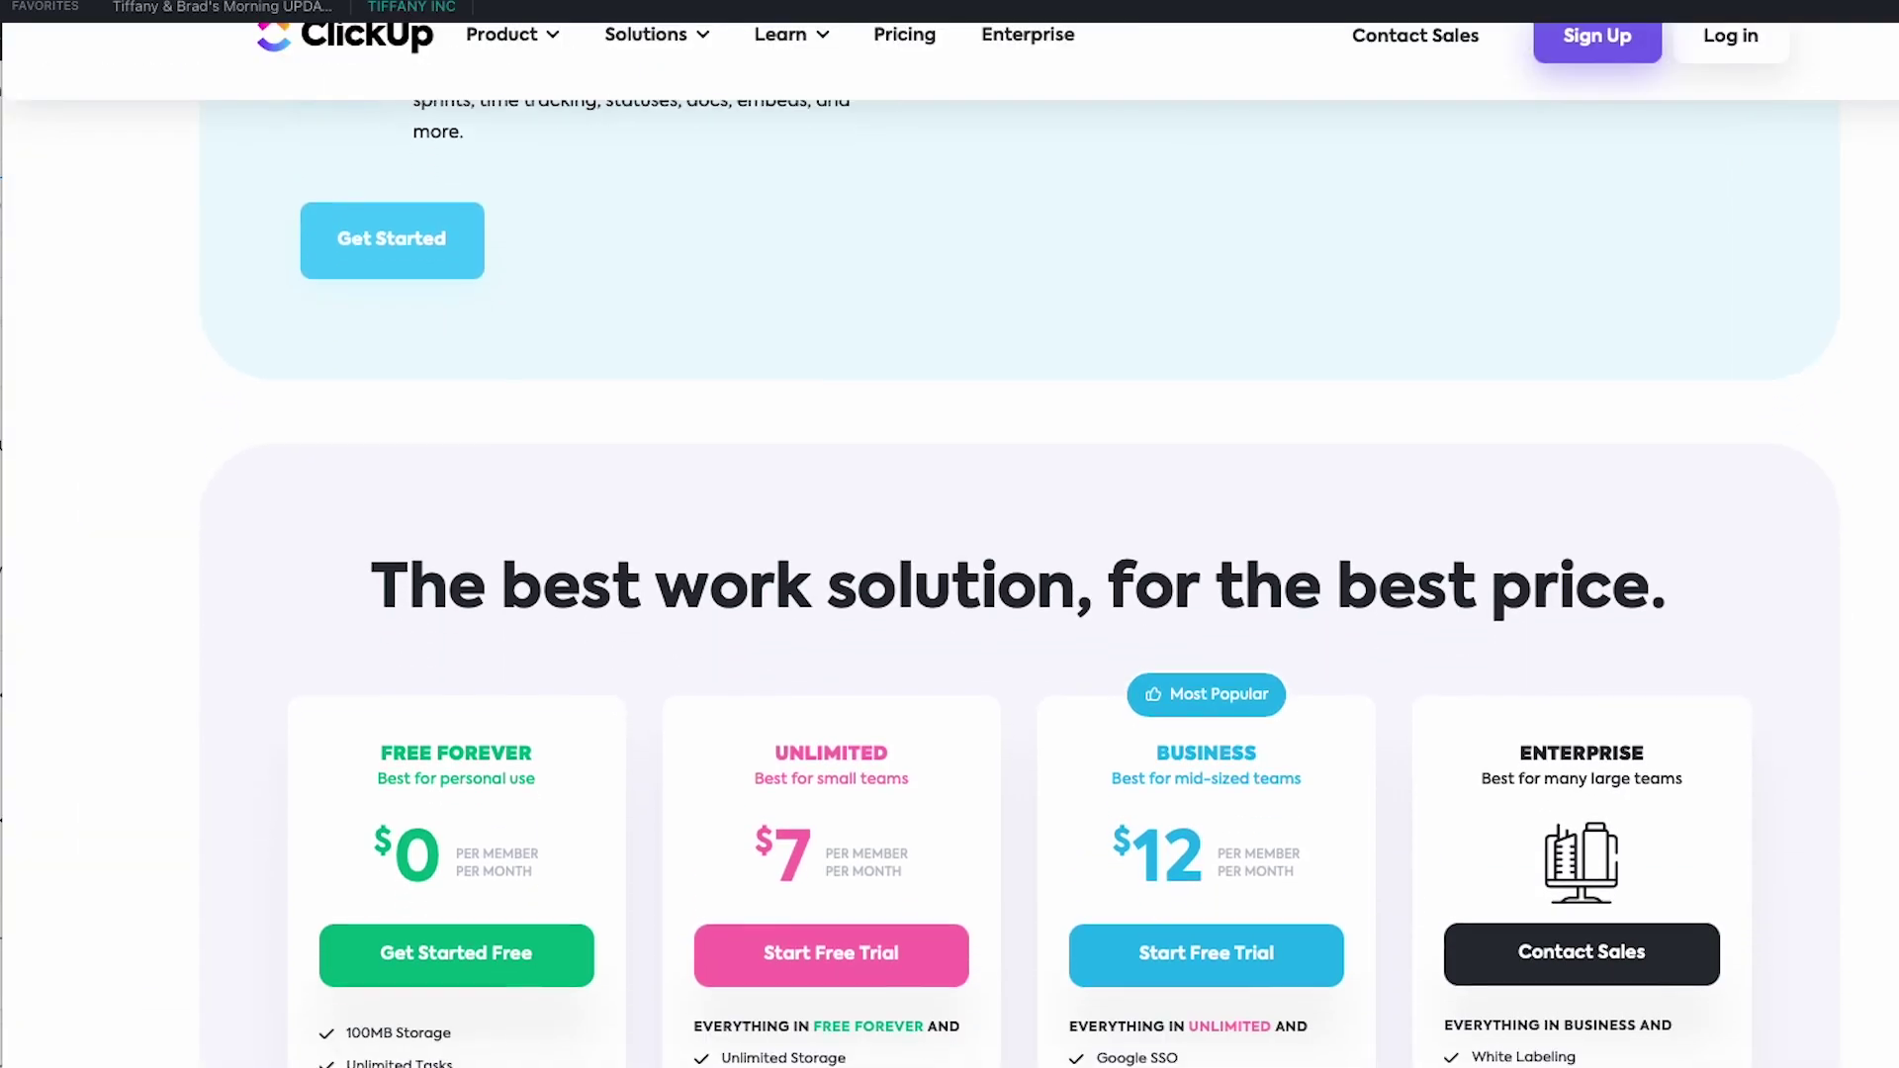
scroll(1018, 594, down, 3)
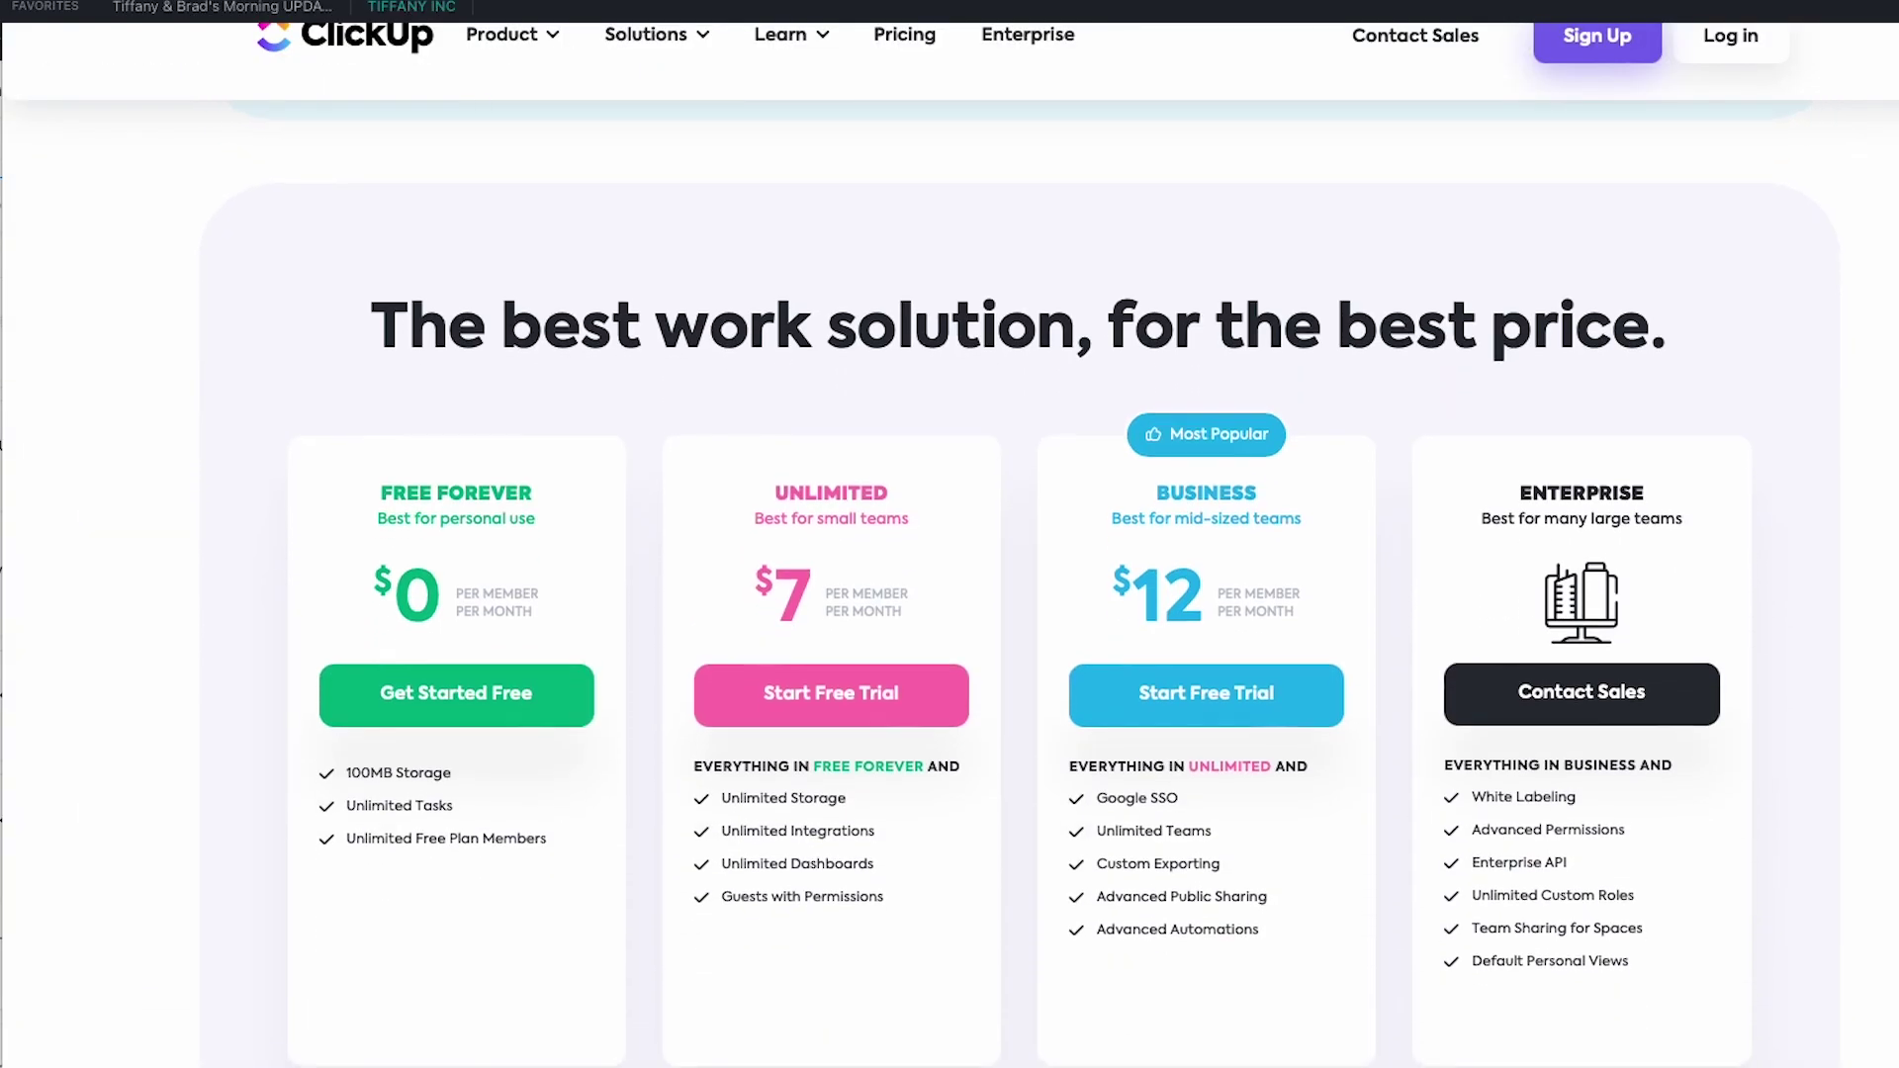
scroll(1019, 594, down, 2)
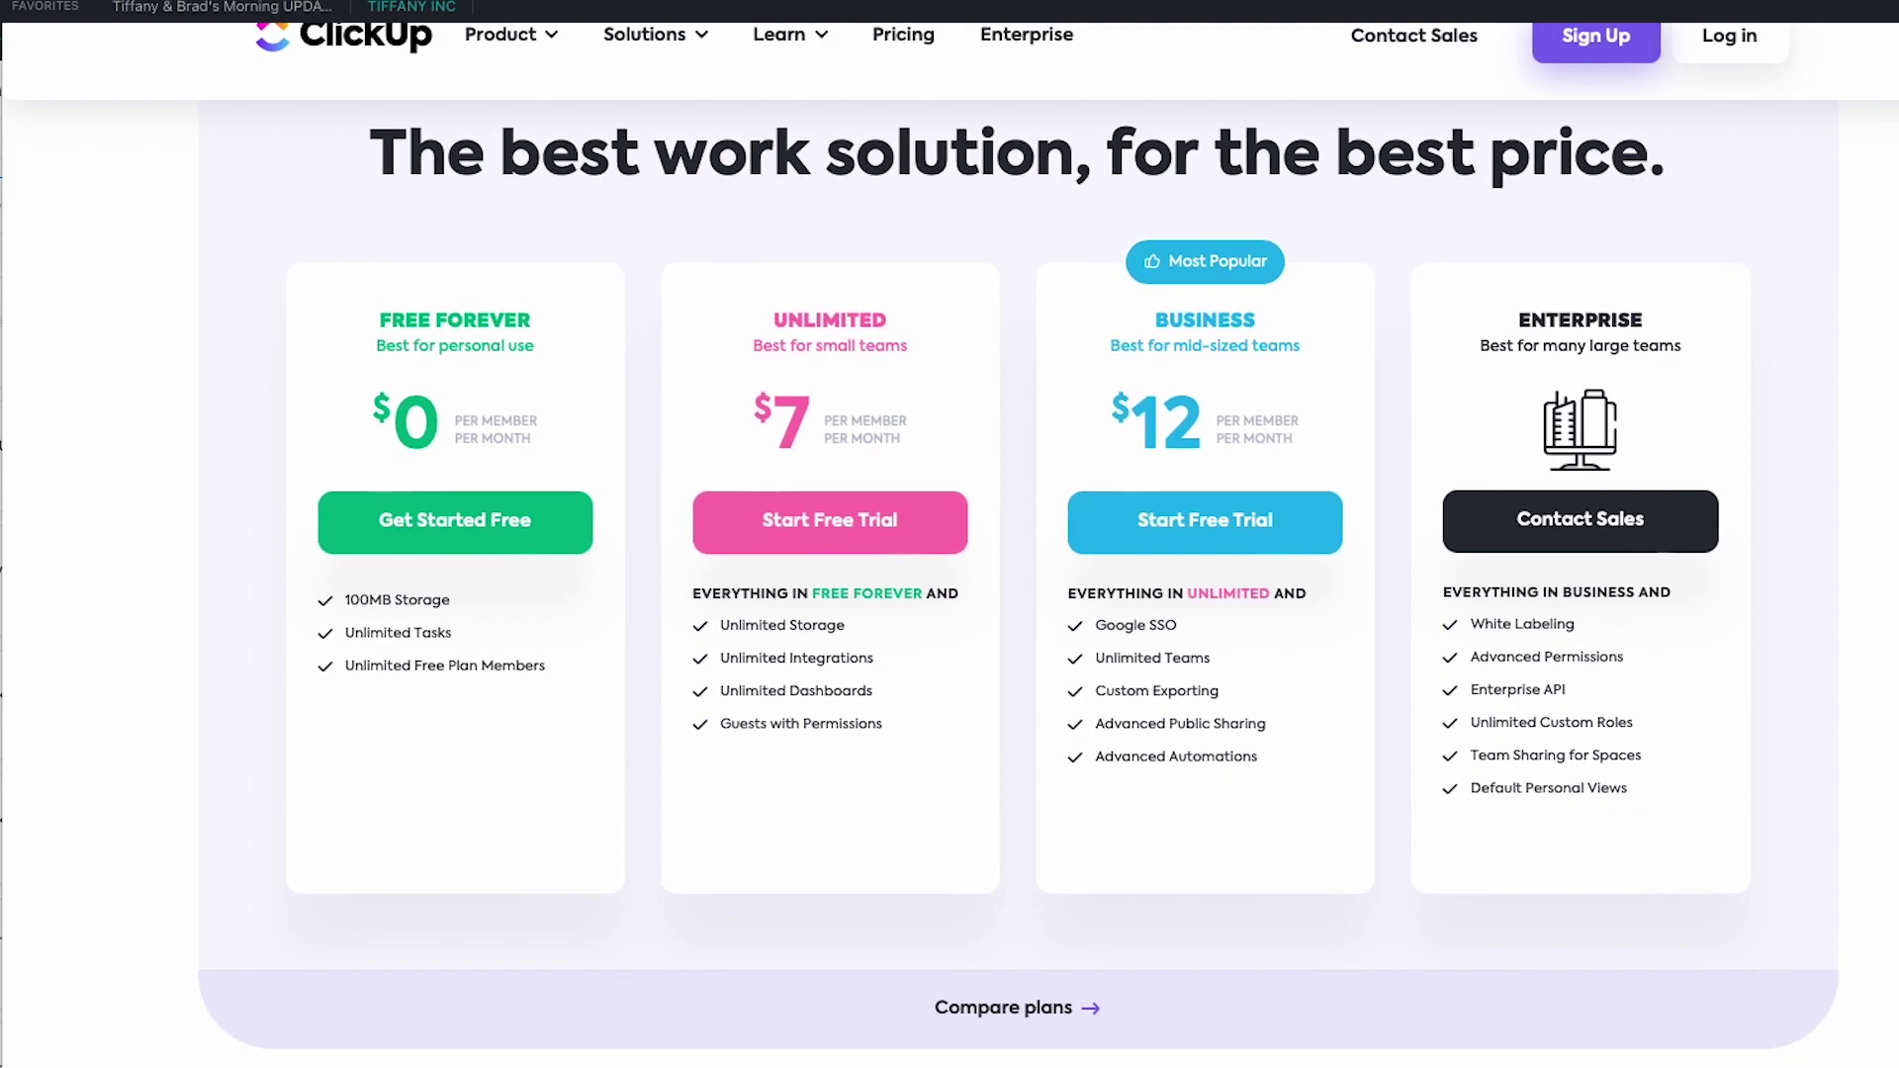
scroll(1018, 593, down, 1)
scroll(1018, 594, up, 1)
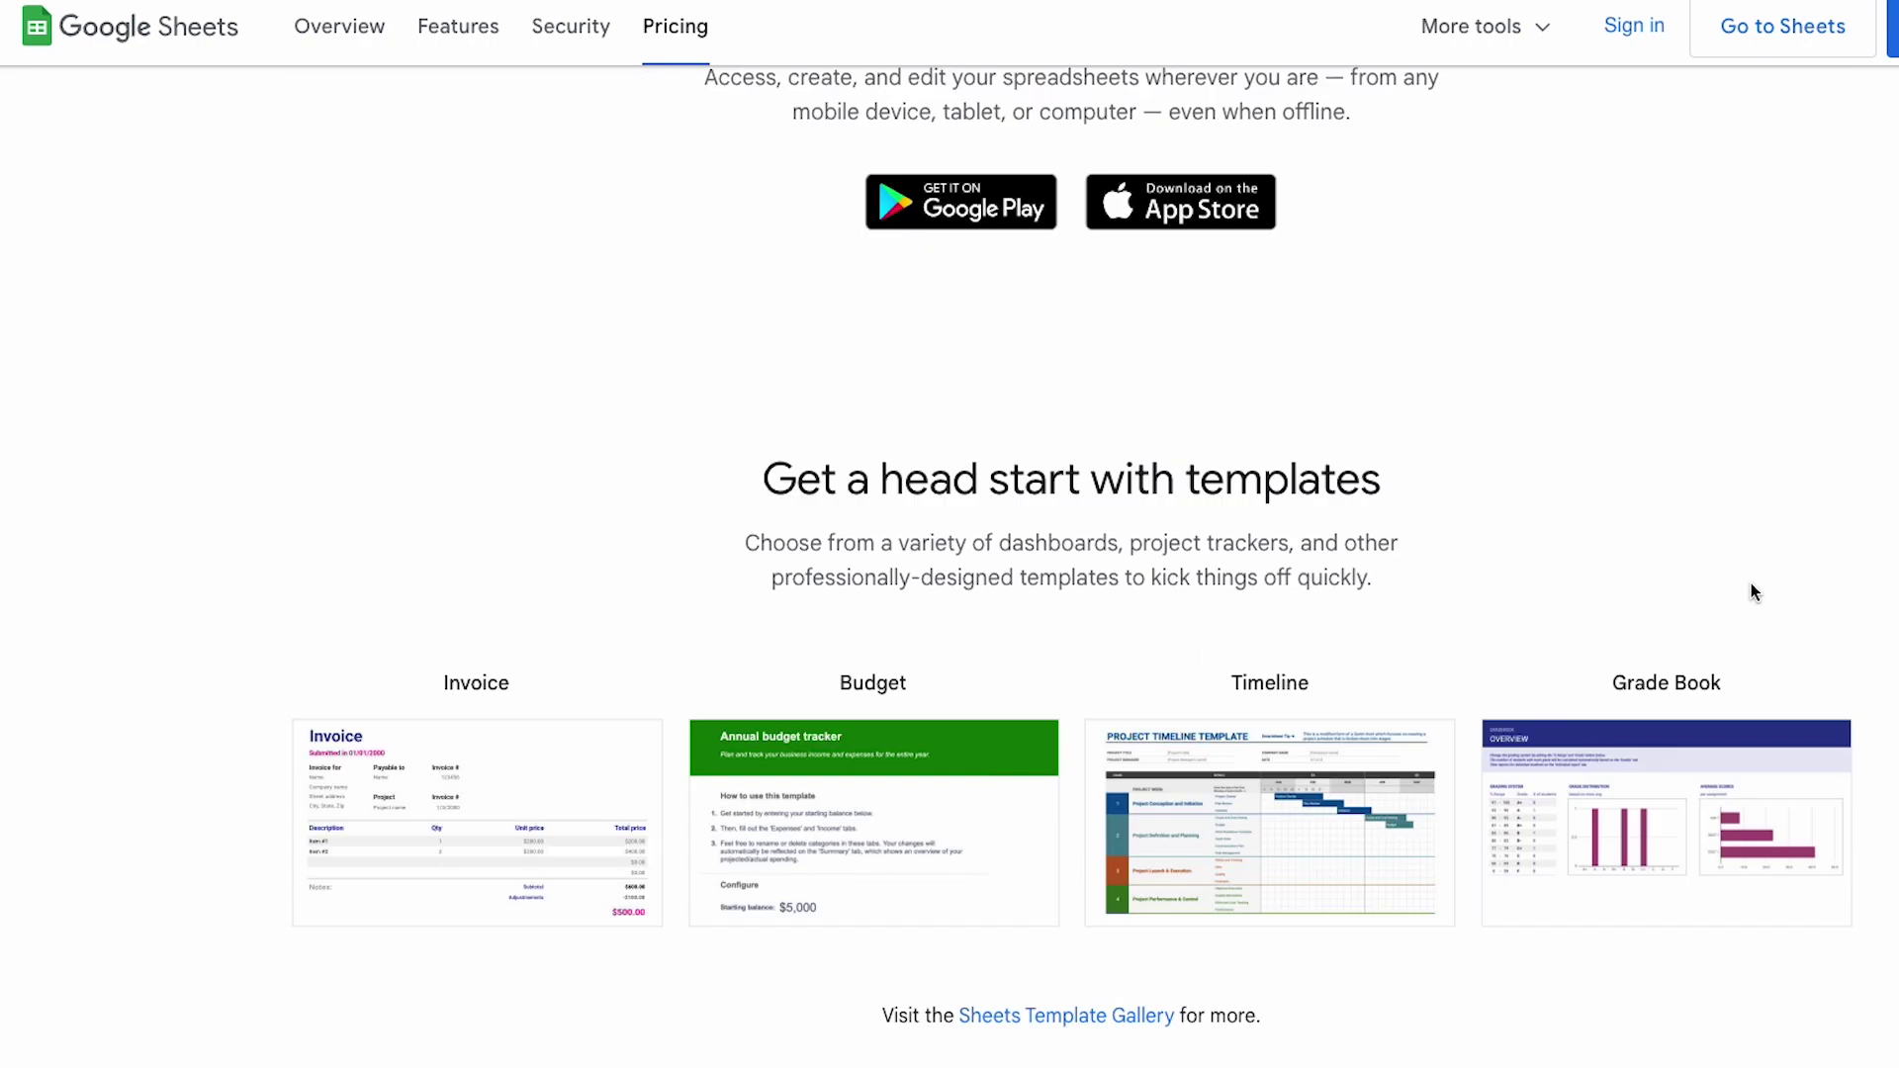
scroll(1750, 587, up, 15)
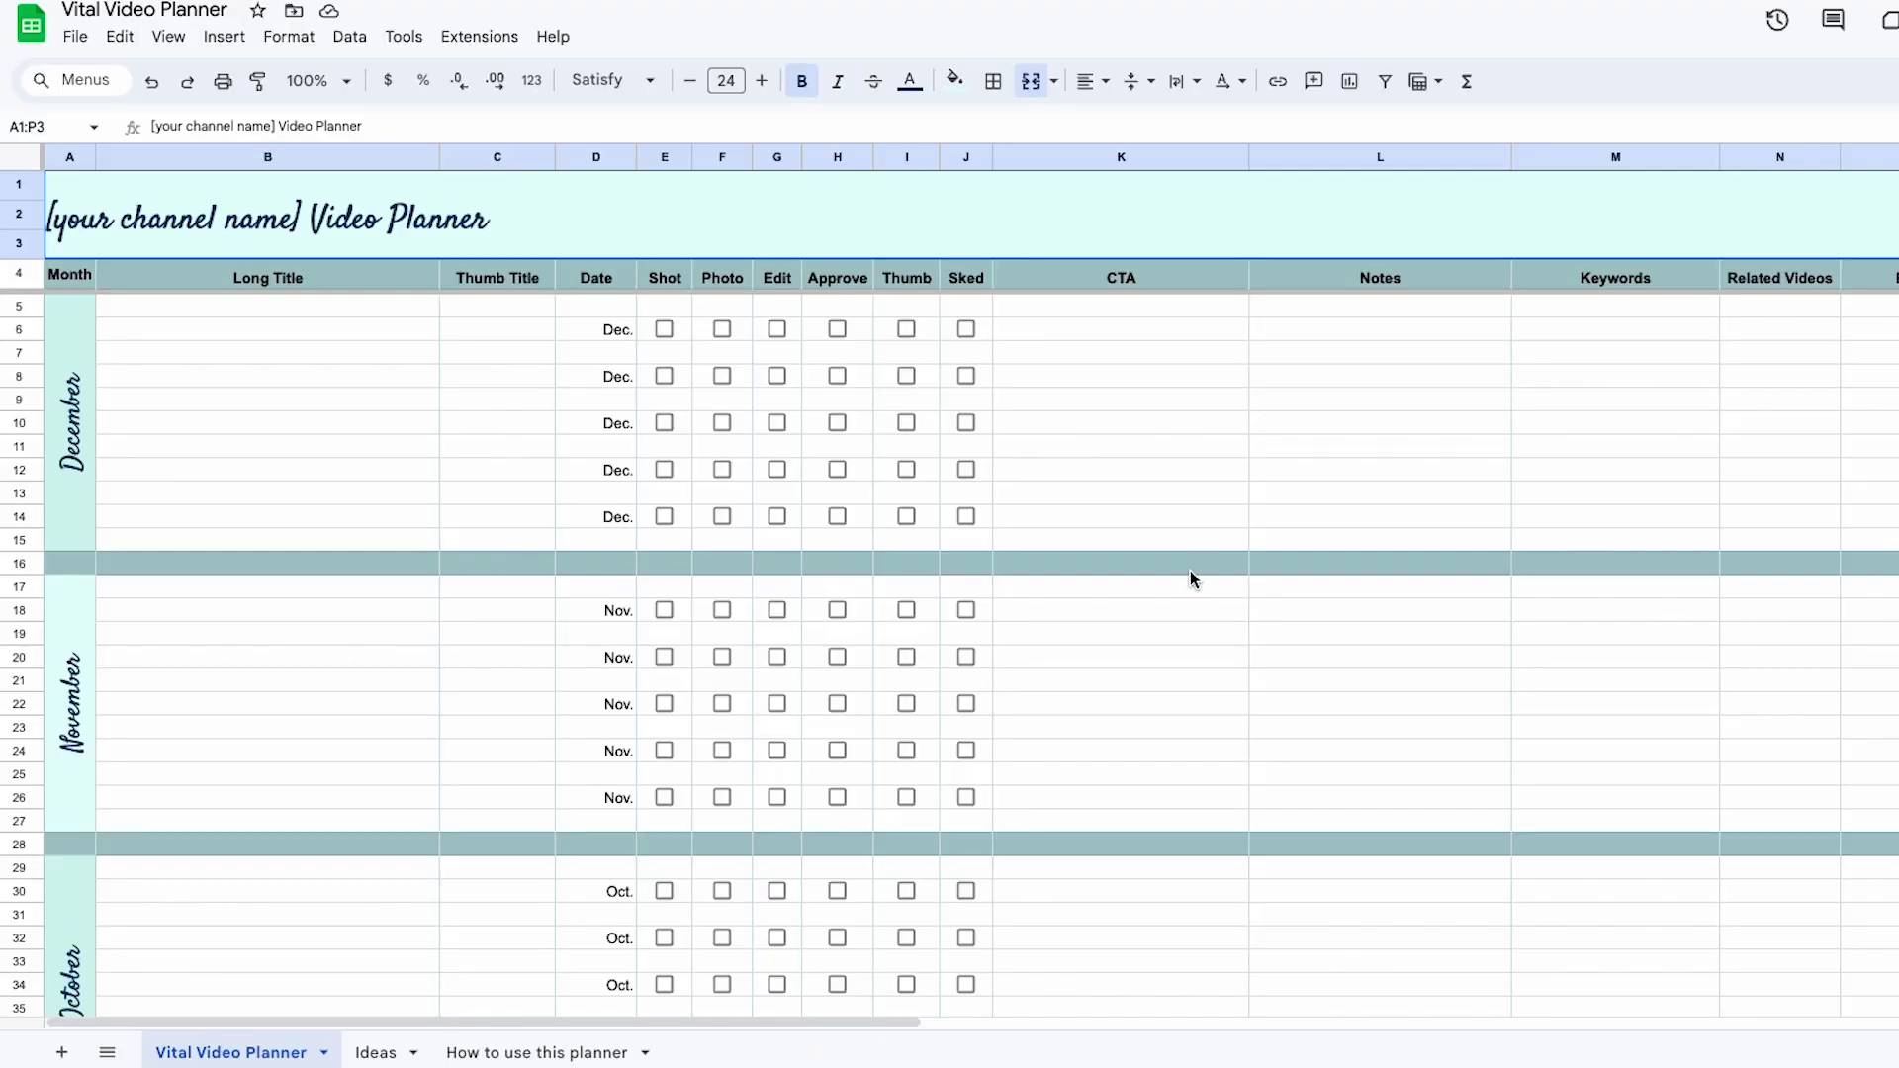
scroll(1137, 297, right, 10)
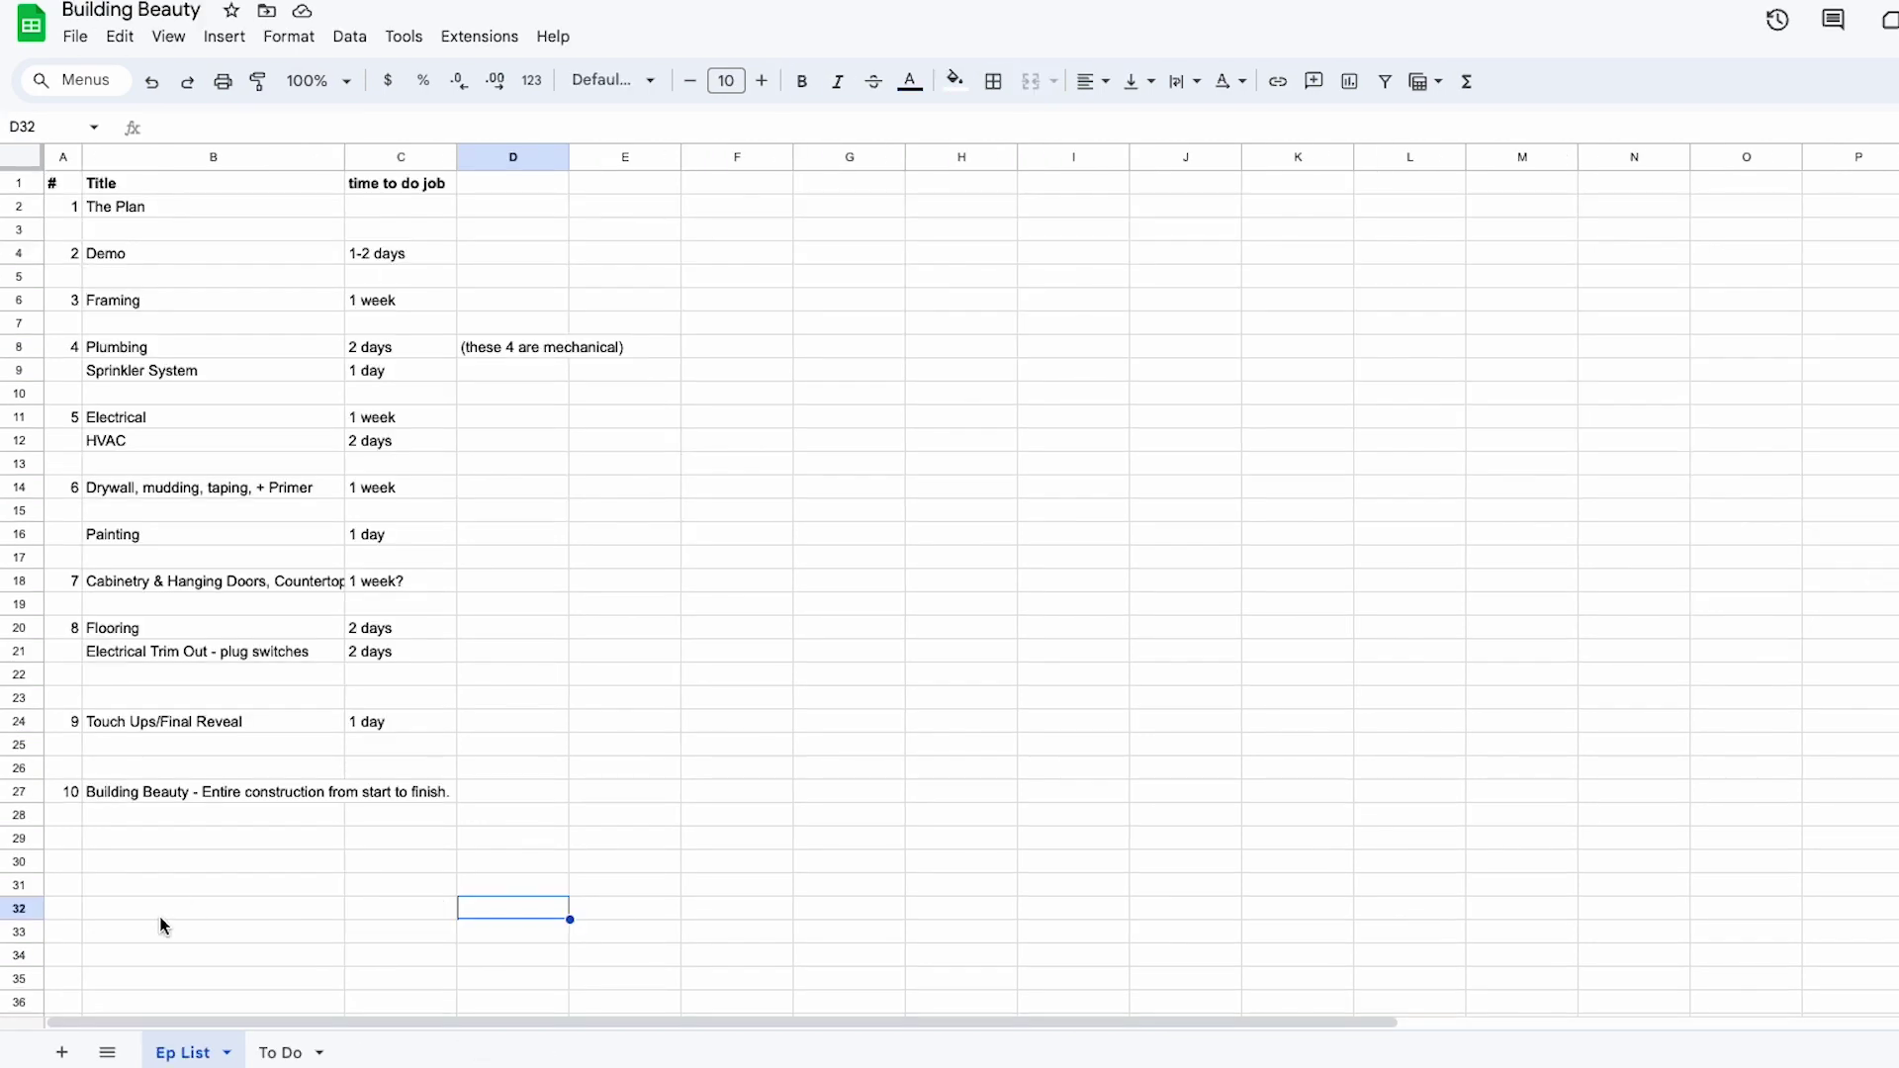
- Look through the Ep List and To Do sheets of the Building Beauty spreadsheet
click(22, 909)
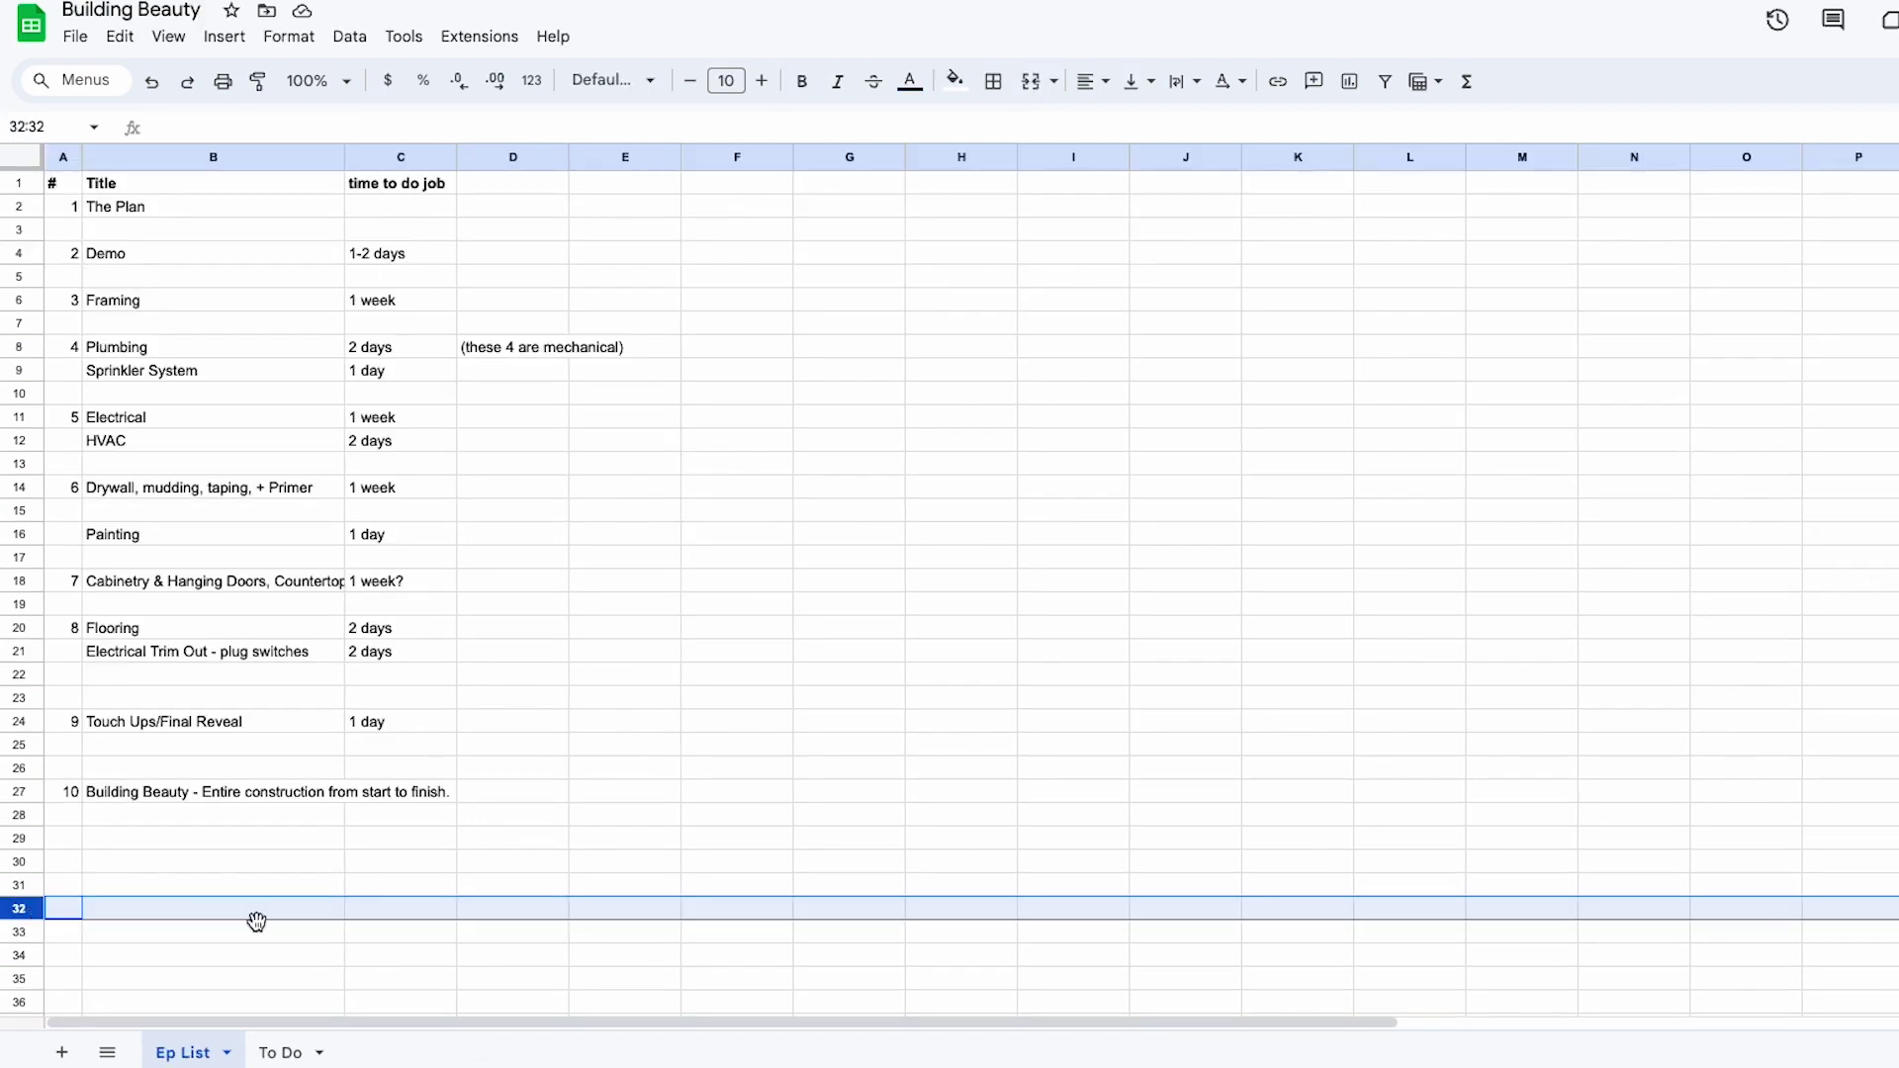
scroll(255, 925, down, 3)
scroll(255, 925, up, 3)
click(381, 868)
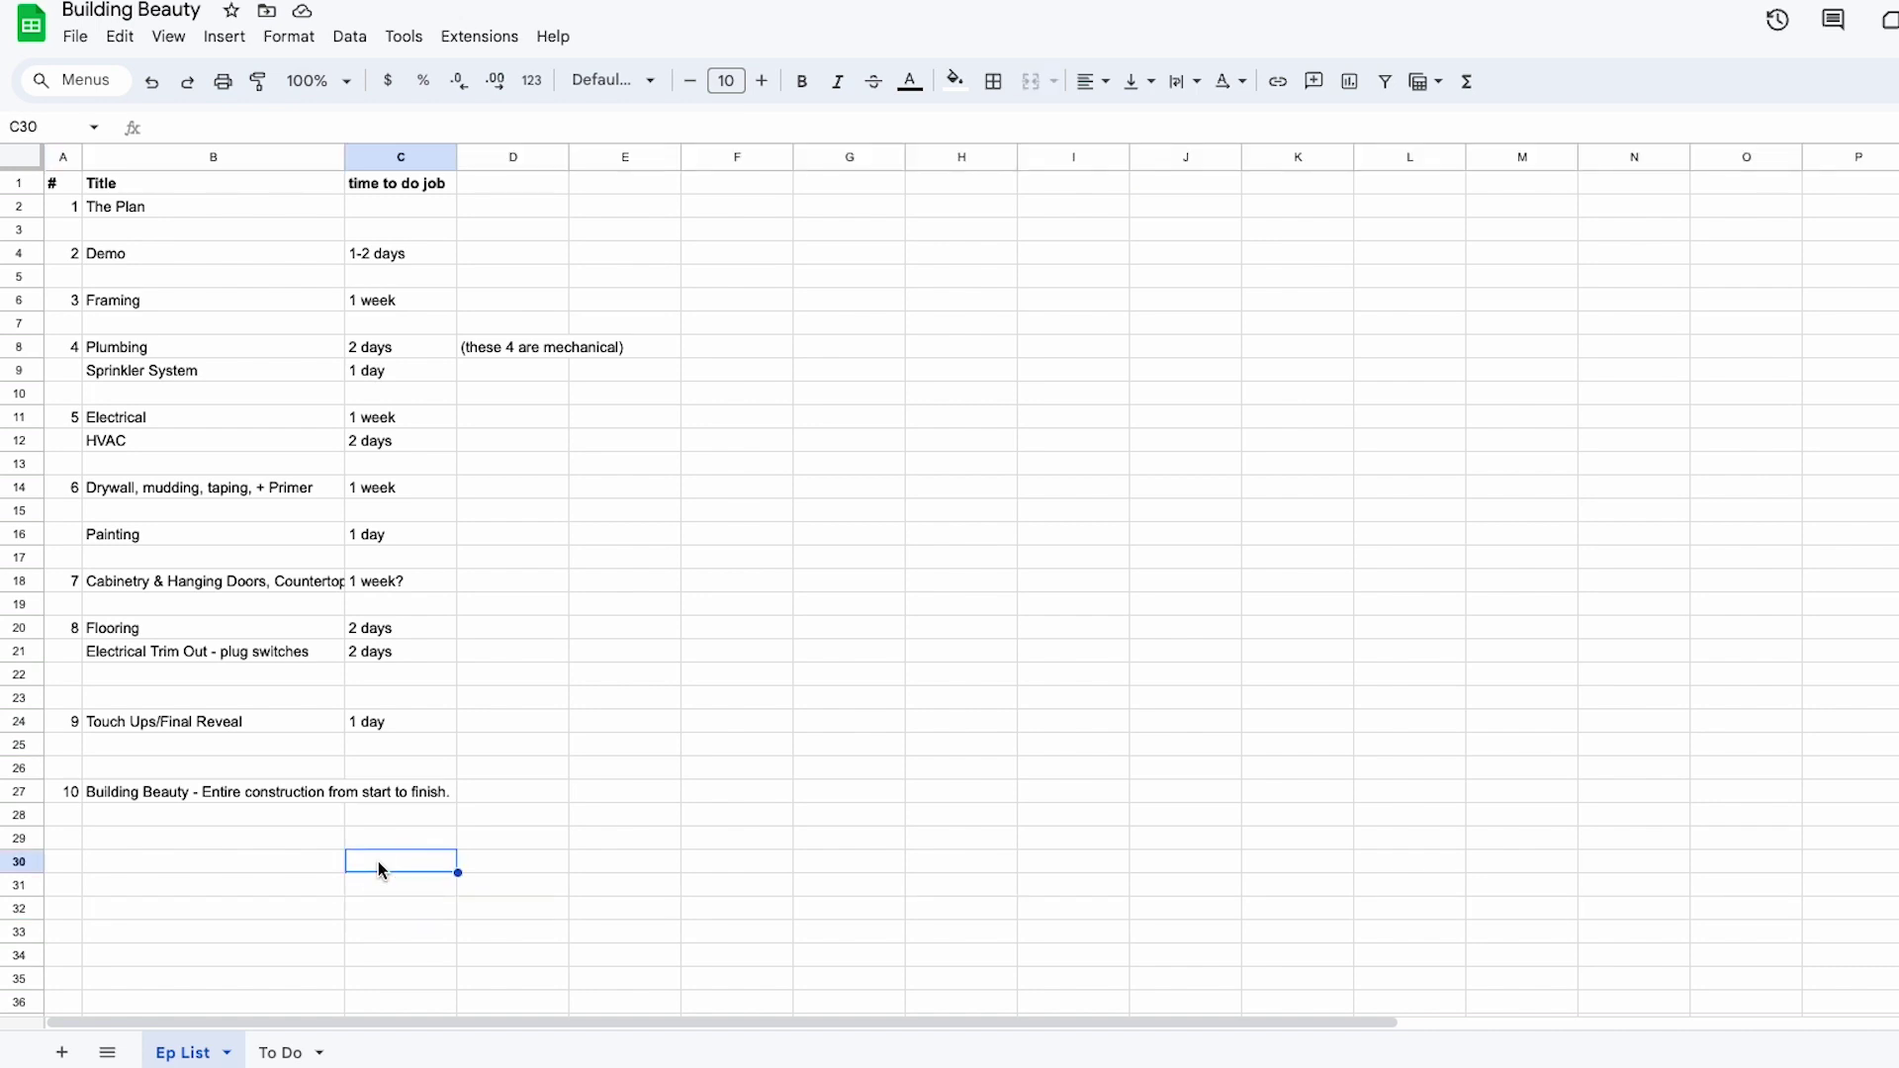
click(267, 1054)
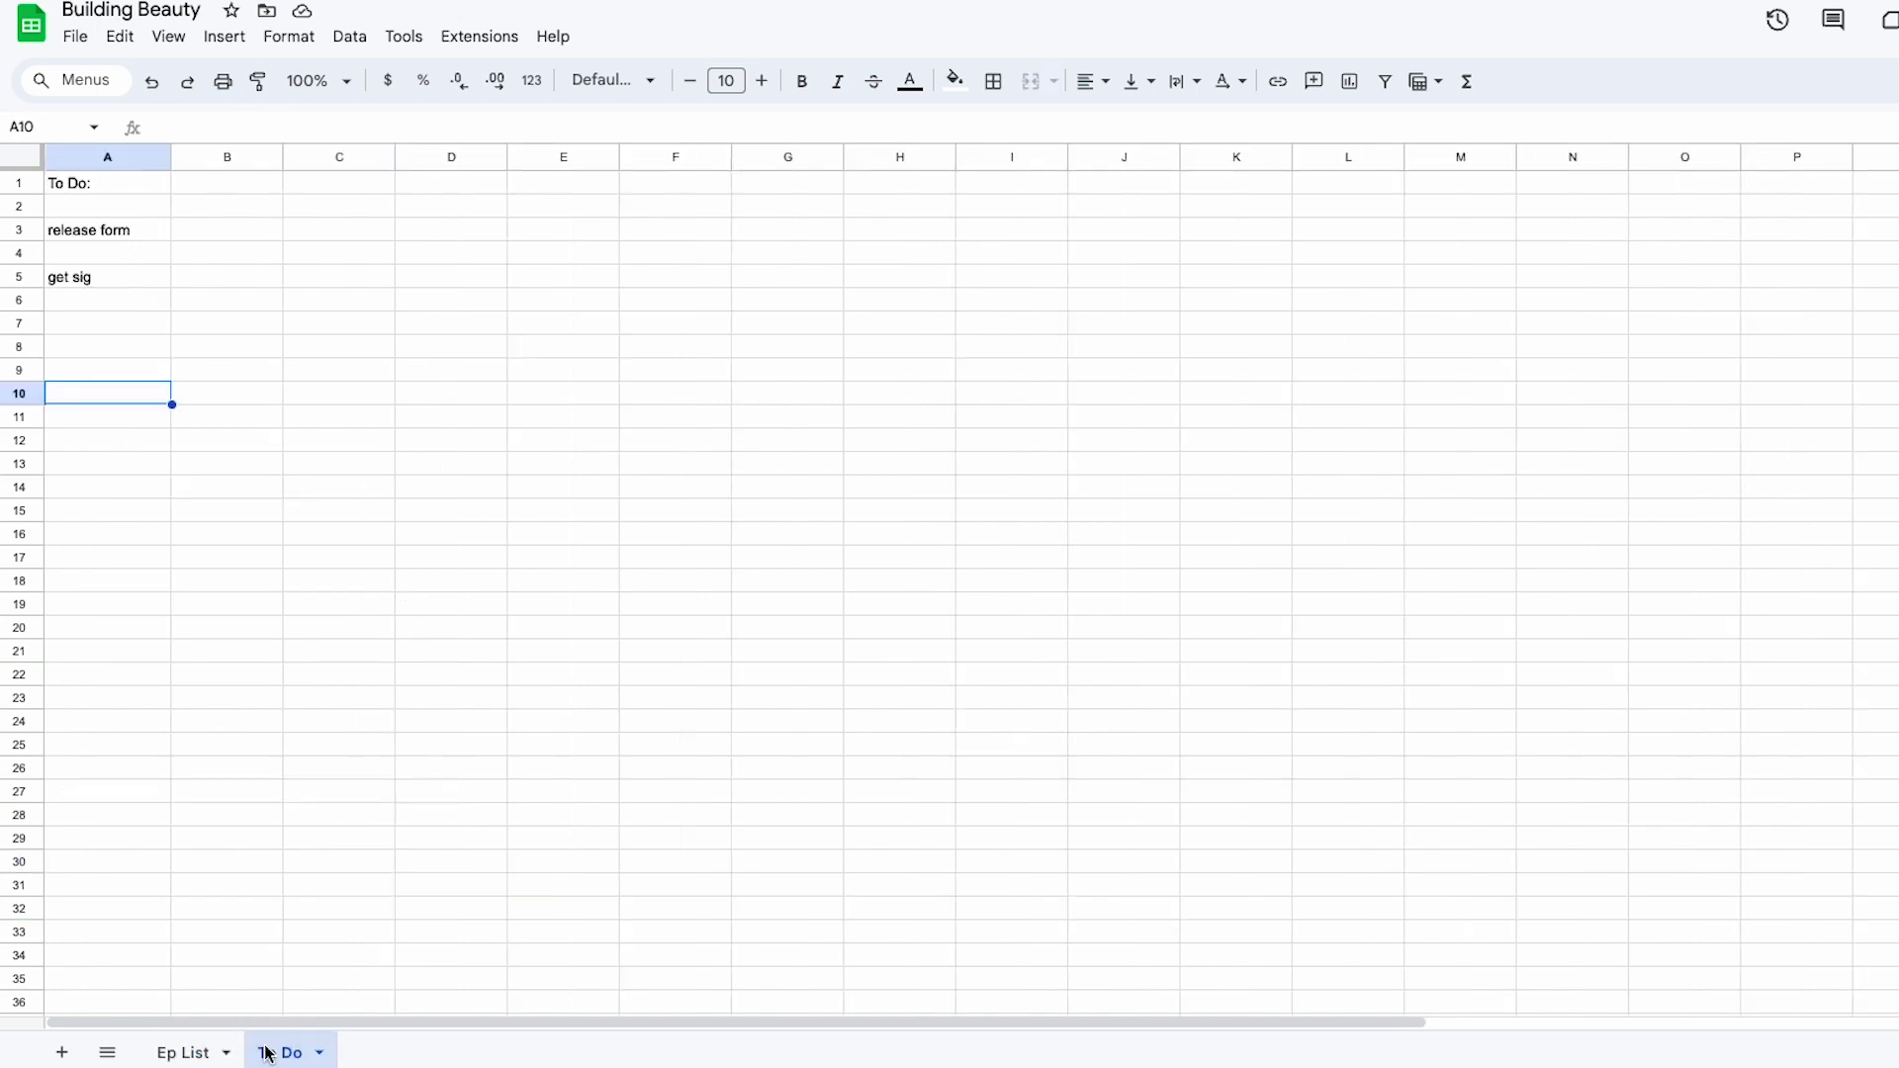
click(198, 1052)
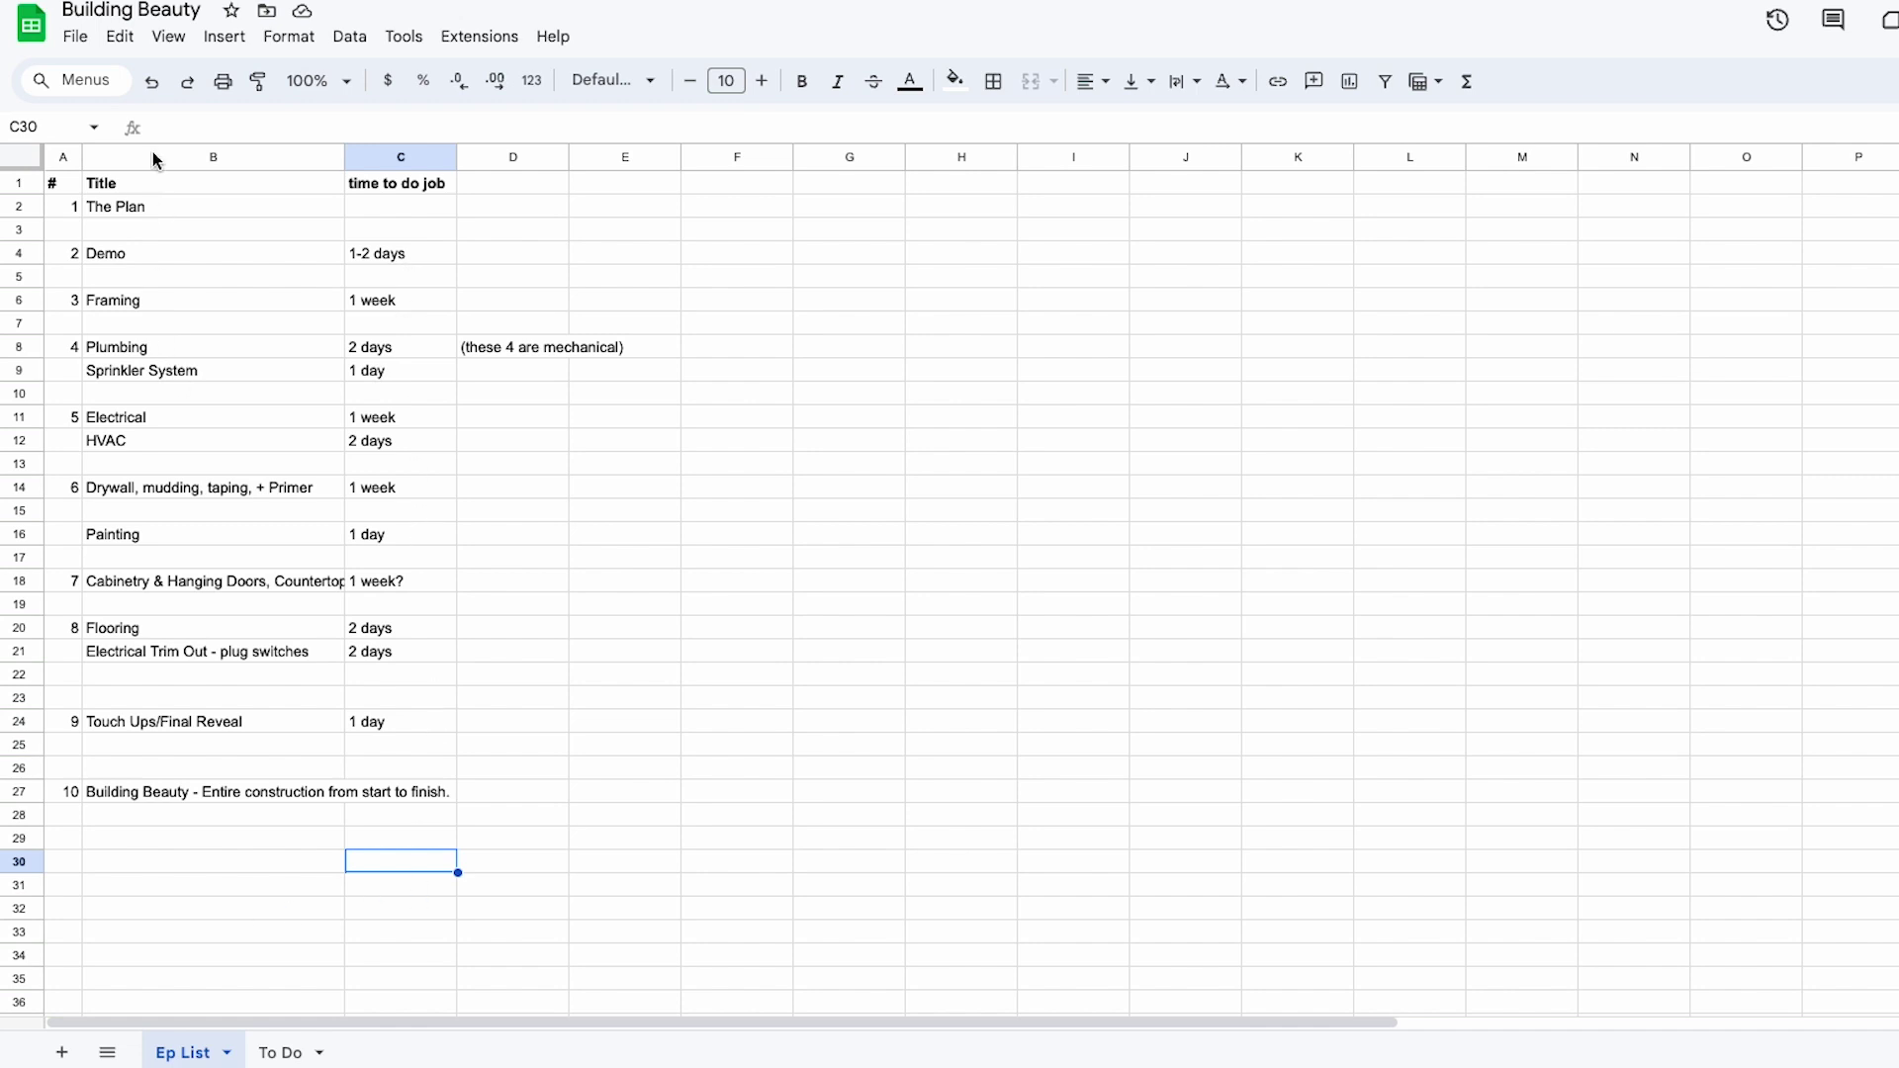
click(286, 1052)
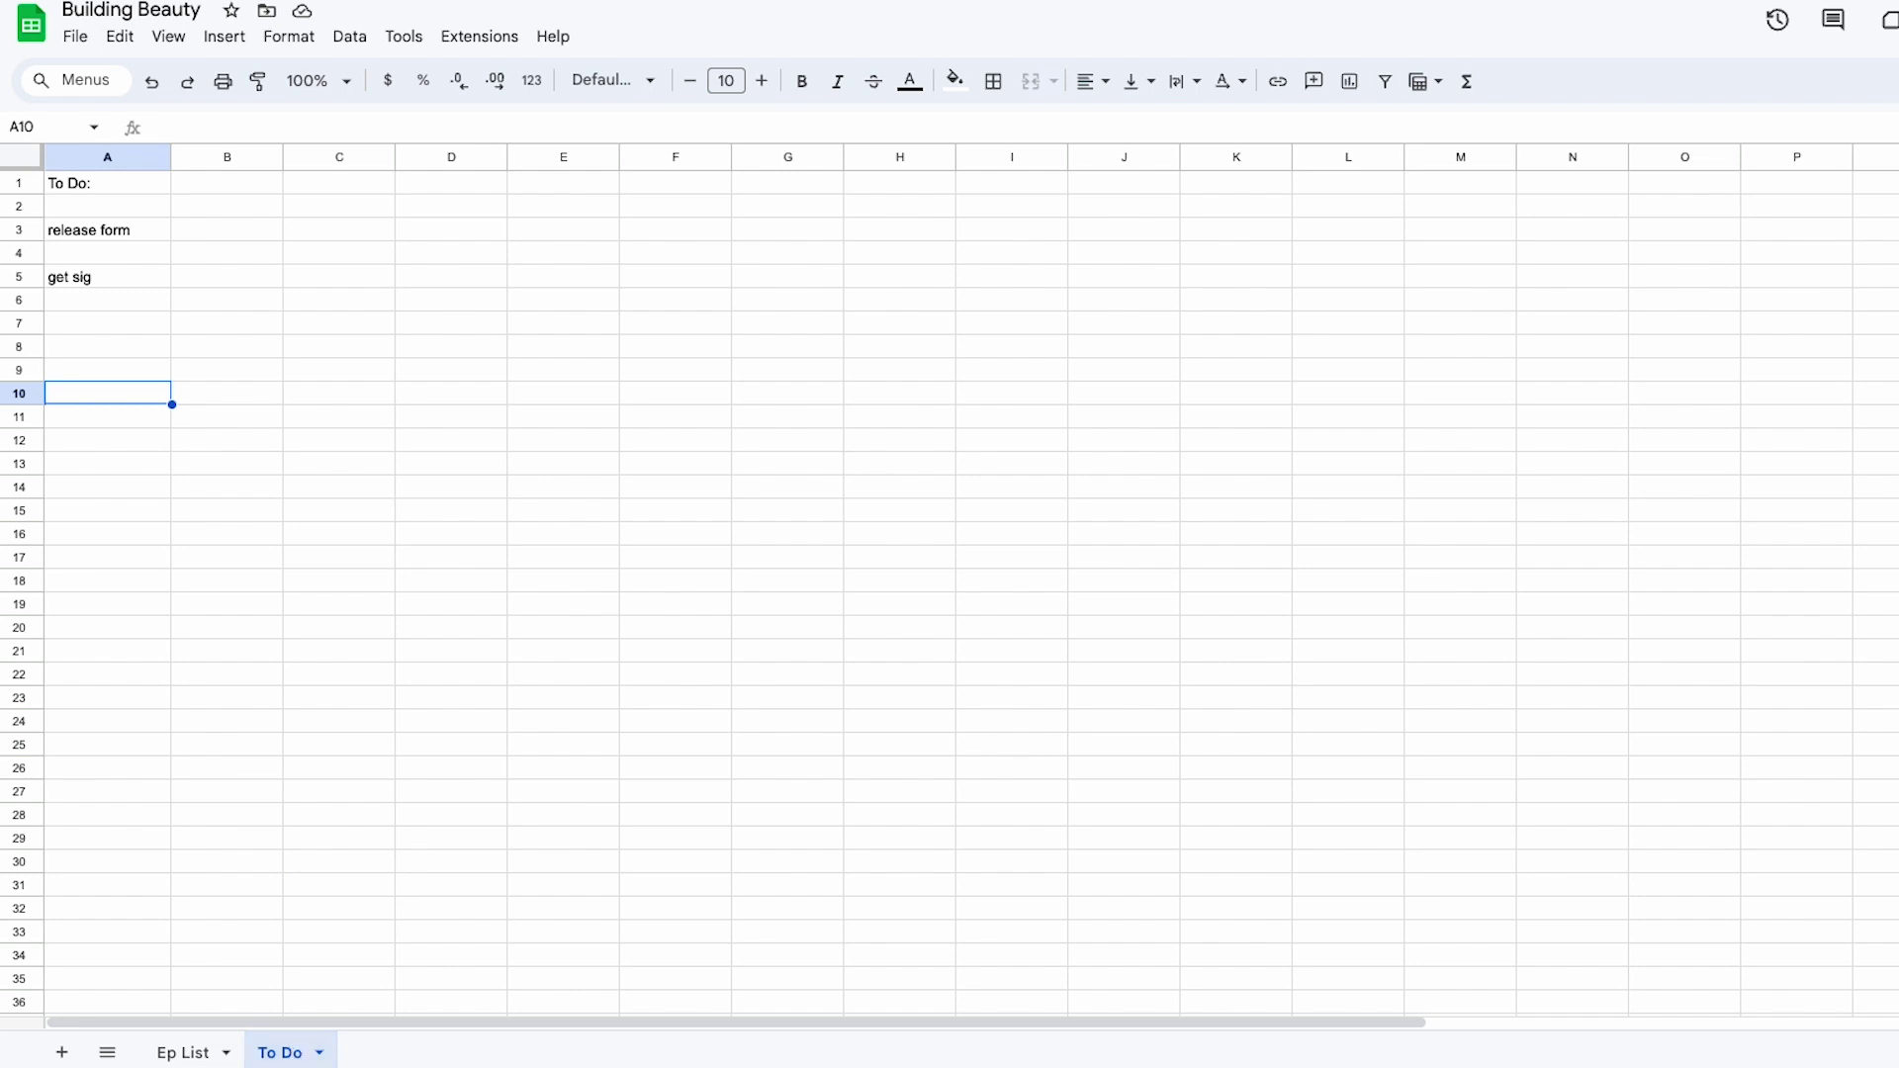
click(184, 1051)
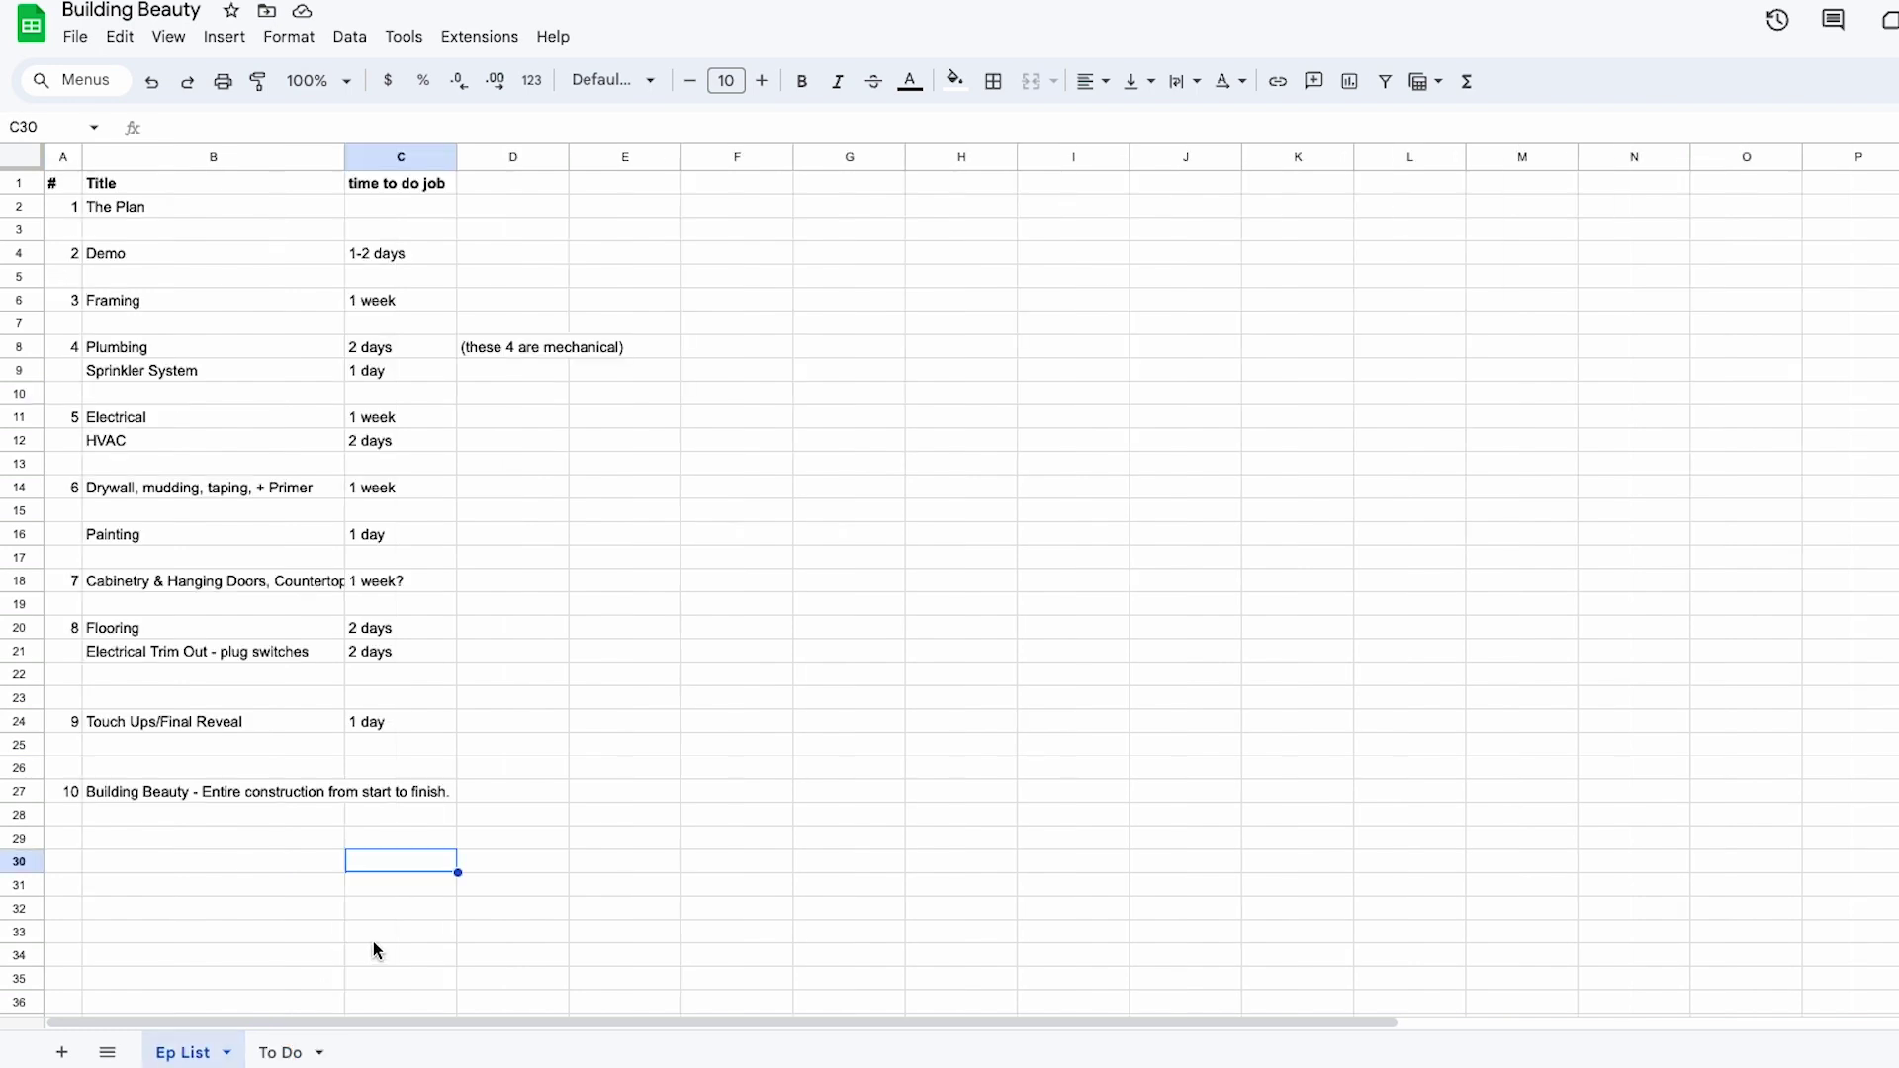
click(248, 870)
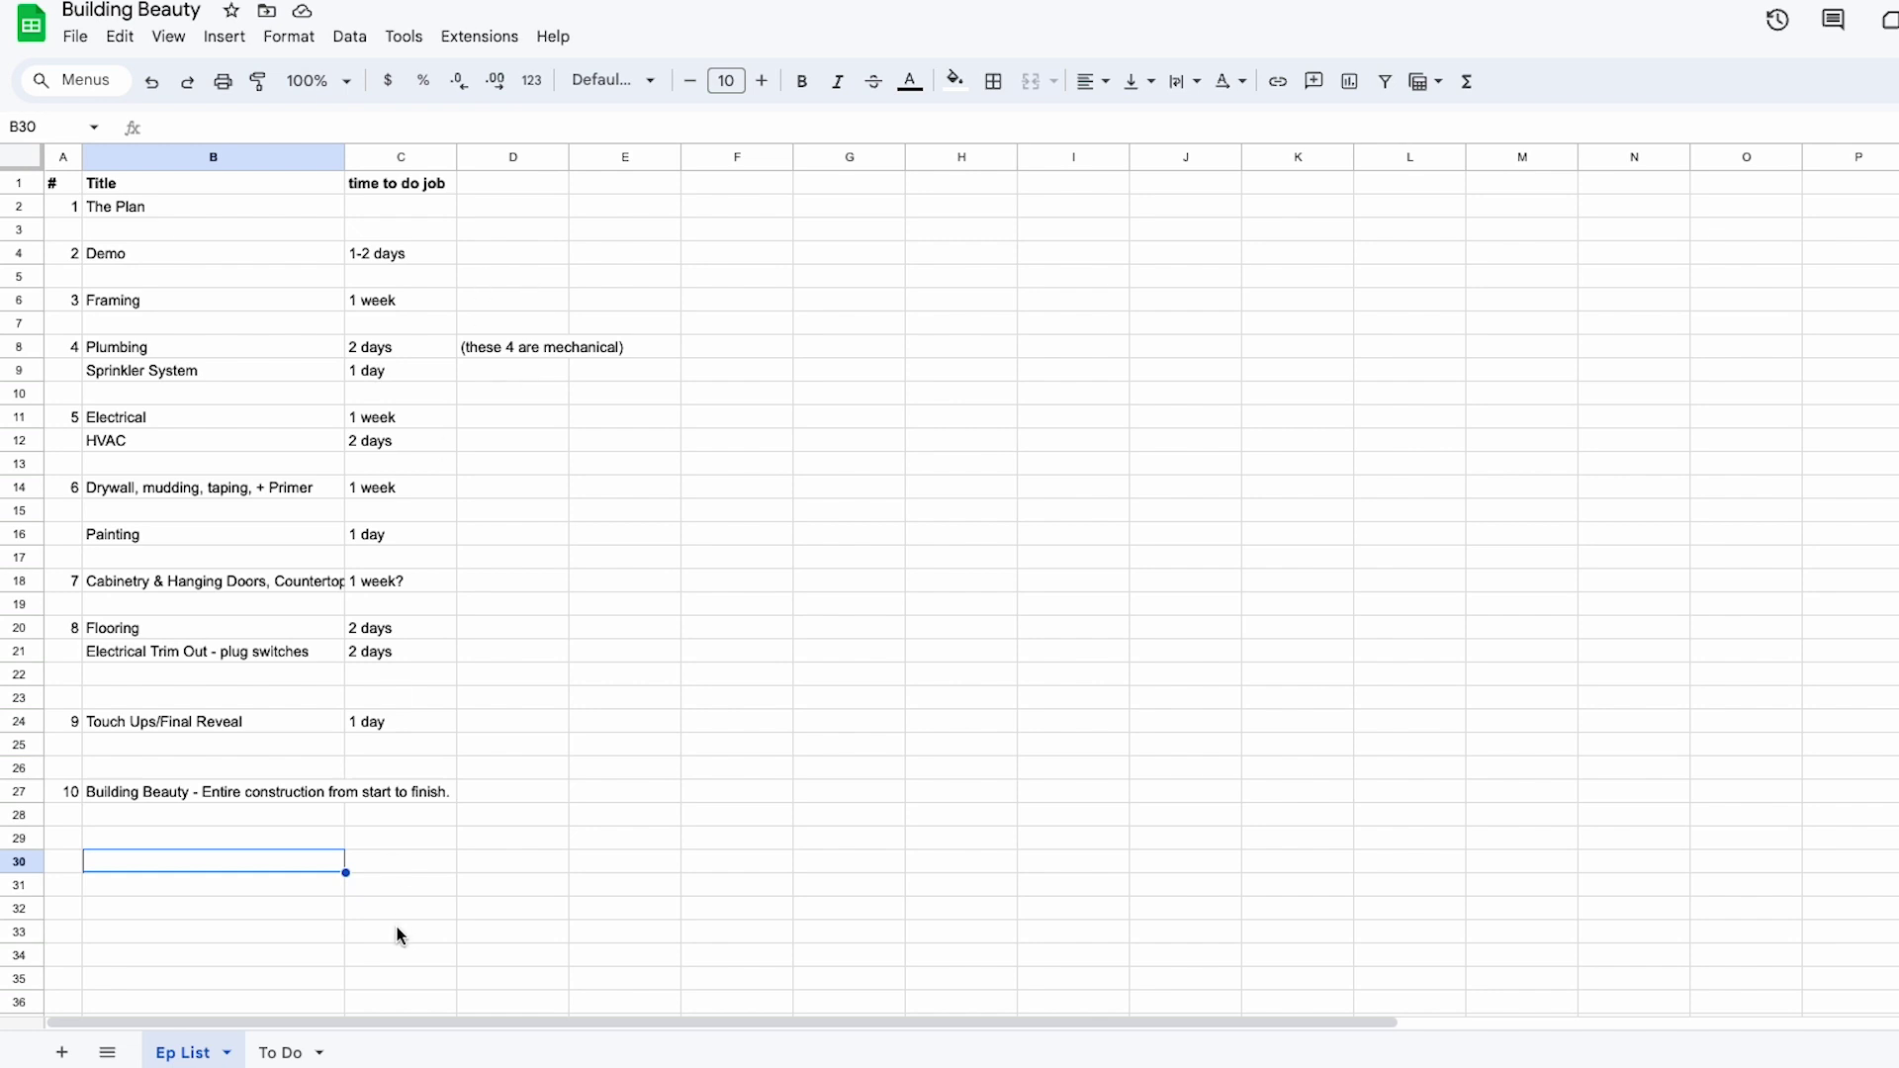
scroll(352, 930, down, 2)
scroll(352, 930, up, 2)
- Freeze the Ep List sheet up to row 1 and check the header row while moving through the list
click(12, 183)
click(180, 388)
scroll(183, 393, down, 2)
scroll(182, 394, down, 5)
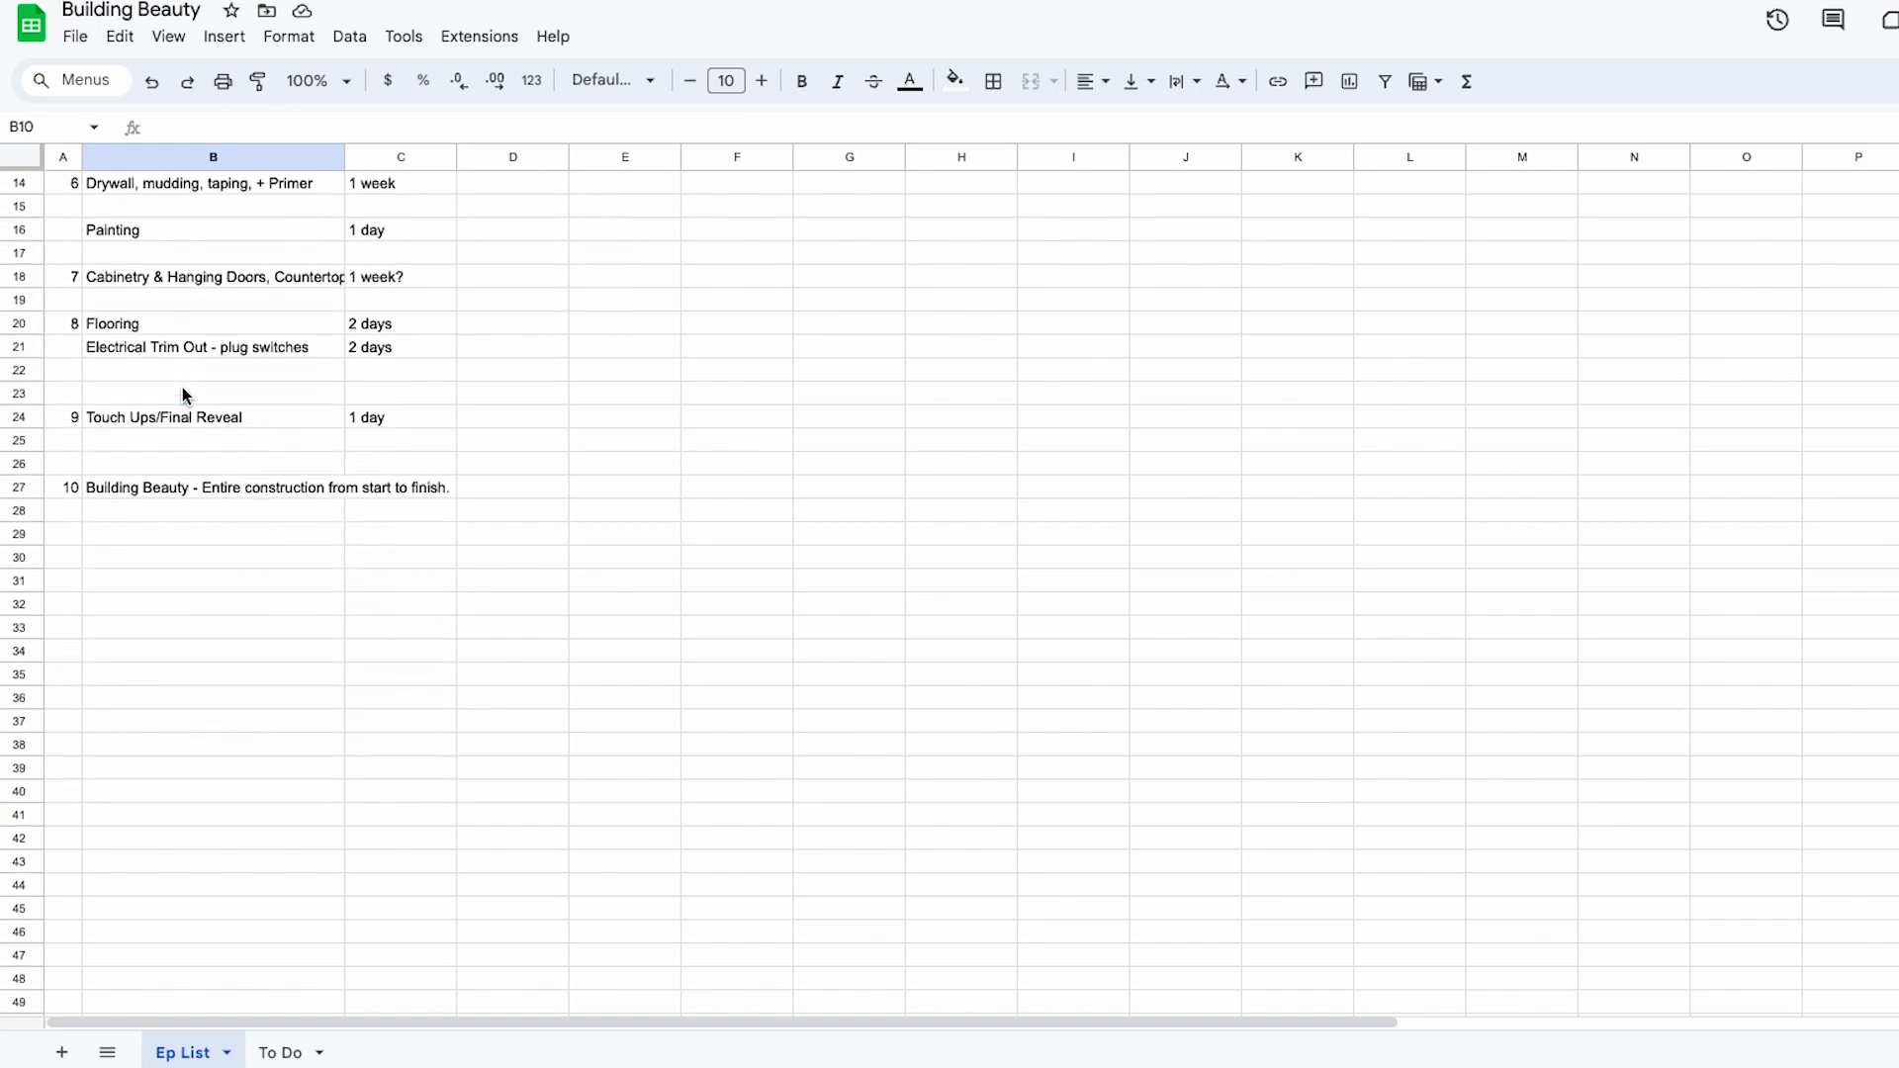
scroll(182, 389, up, 6)
click(18, 185)
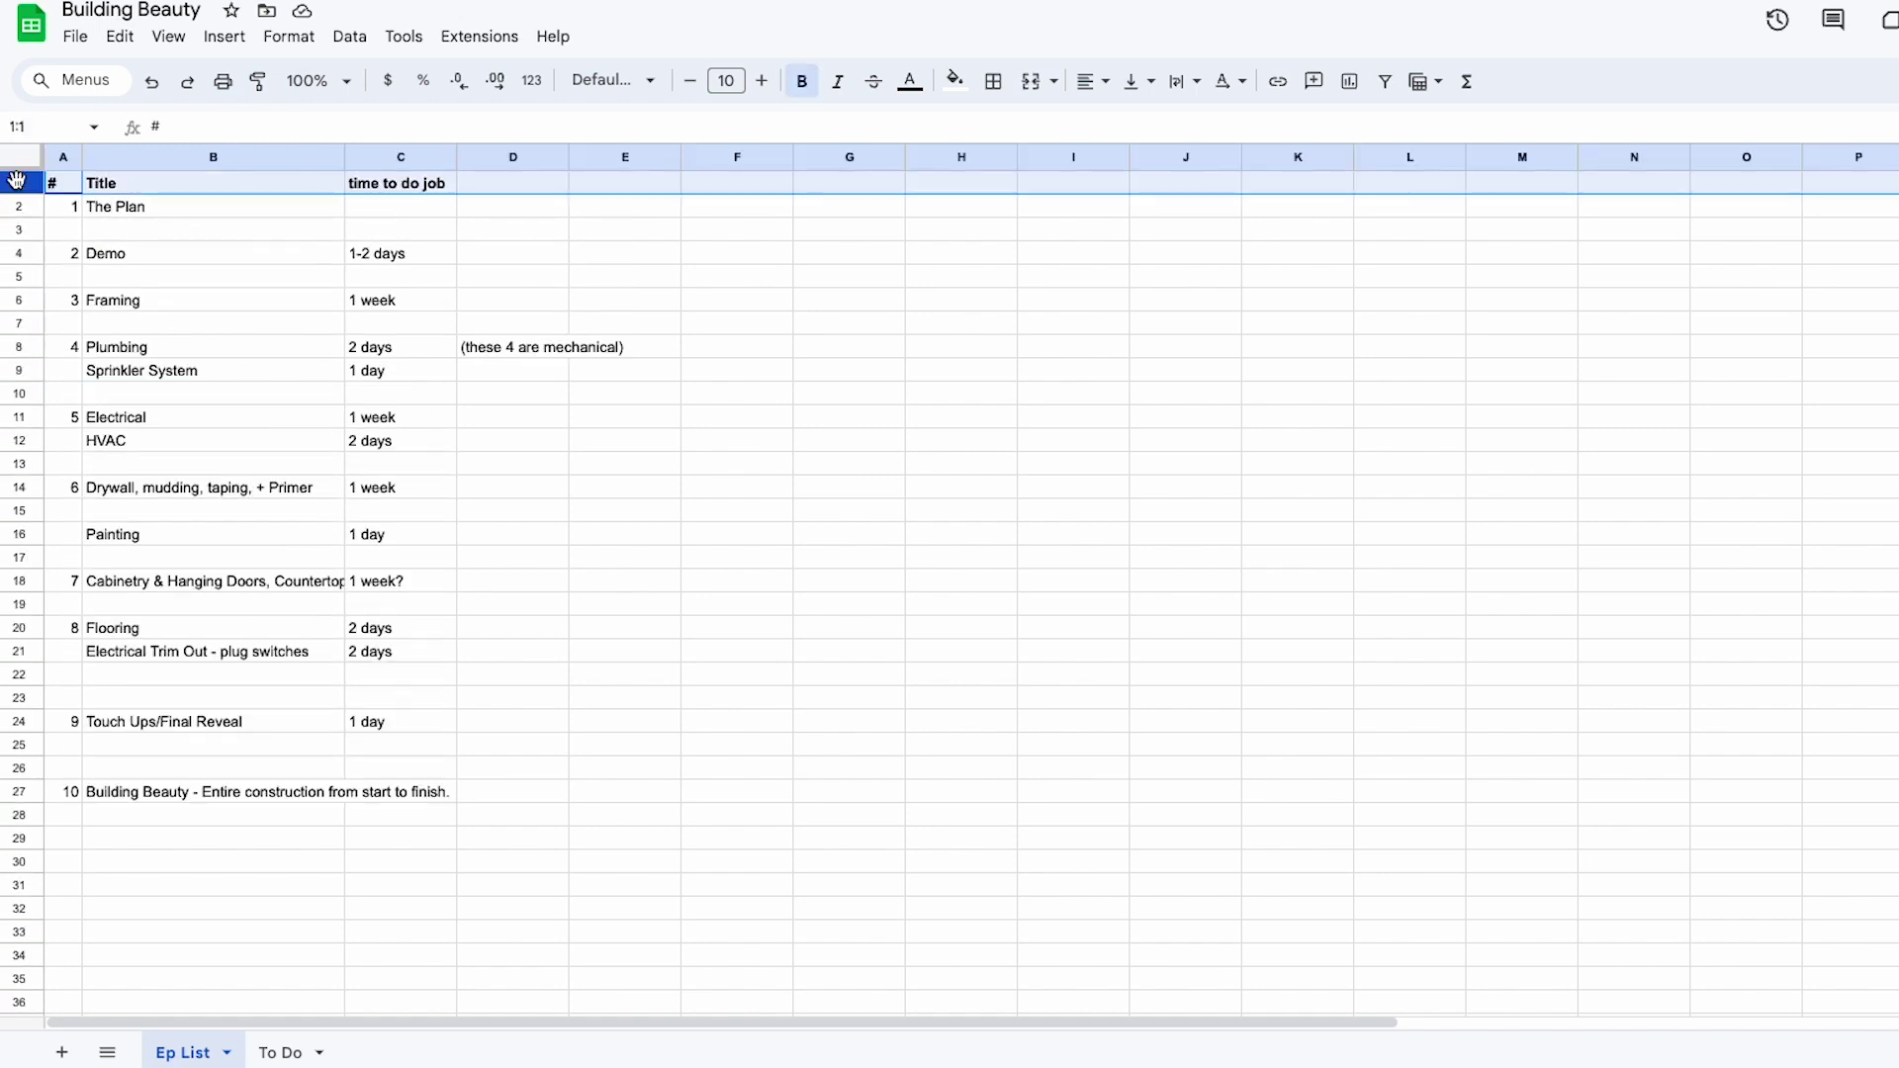
click(184, 38)
mouse_move(208, 111)
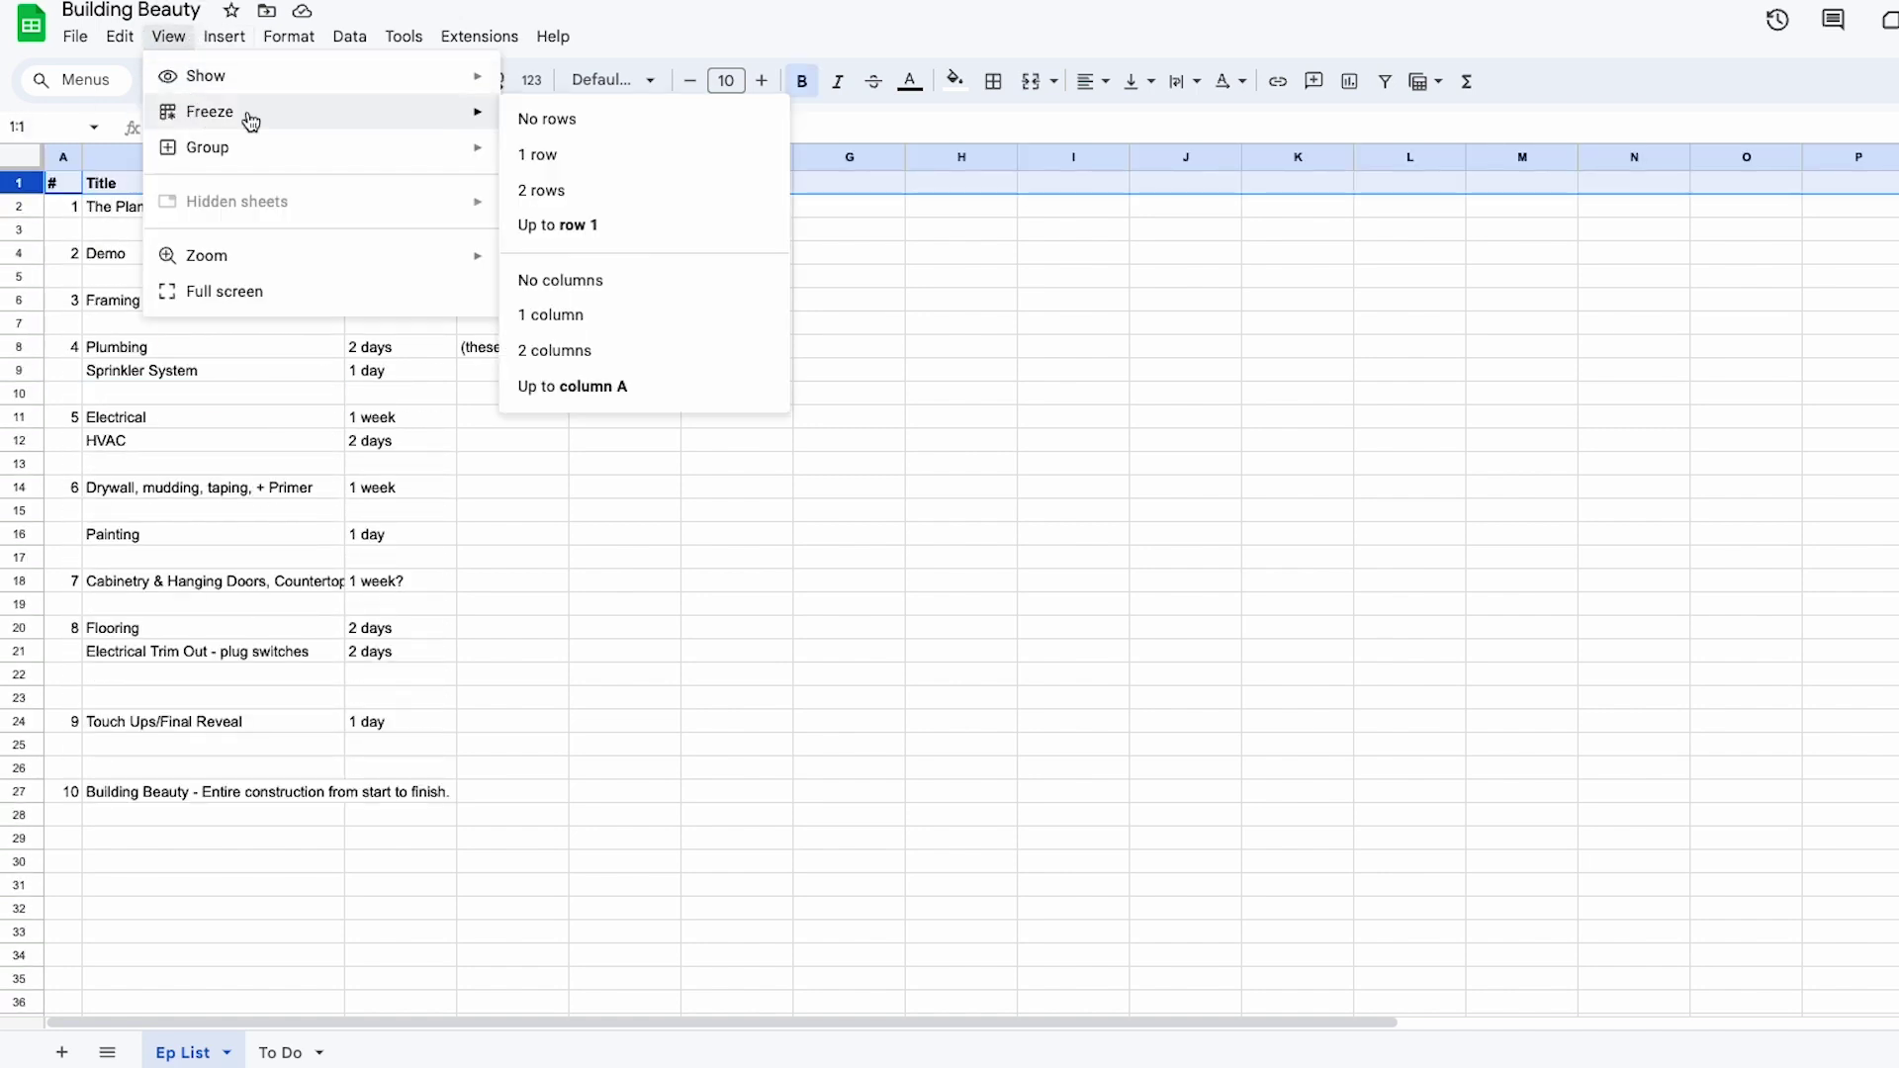
click(531, 225)
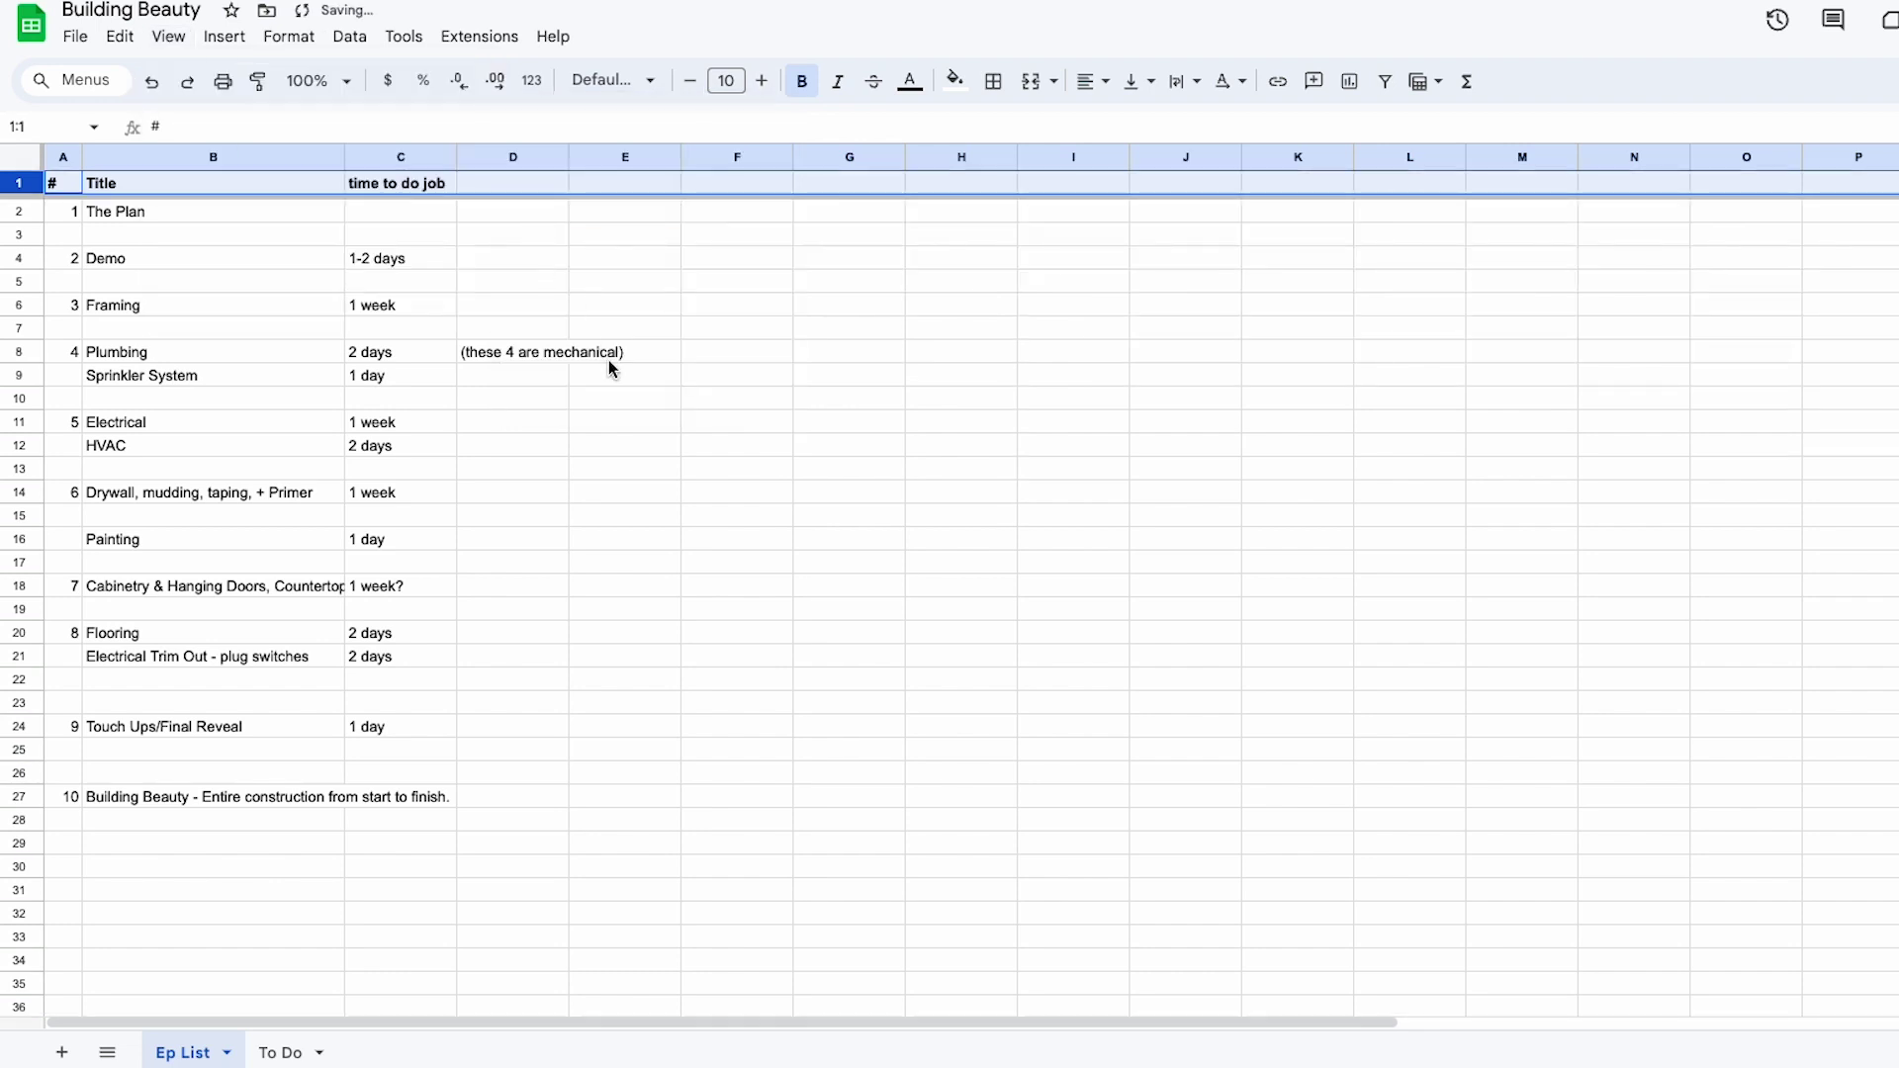
click(644, 437)
scroll(644, 436, down, 3)
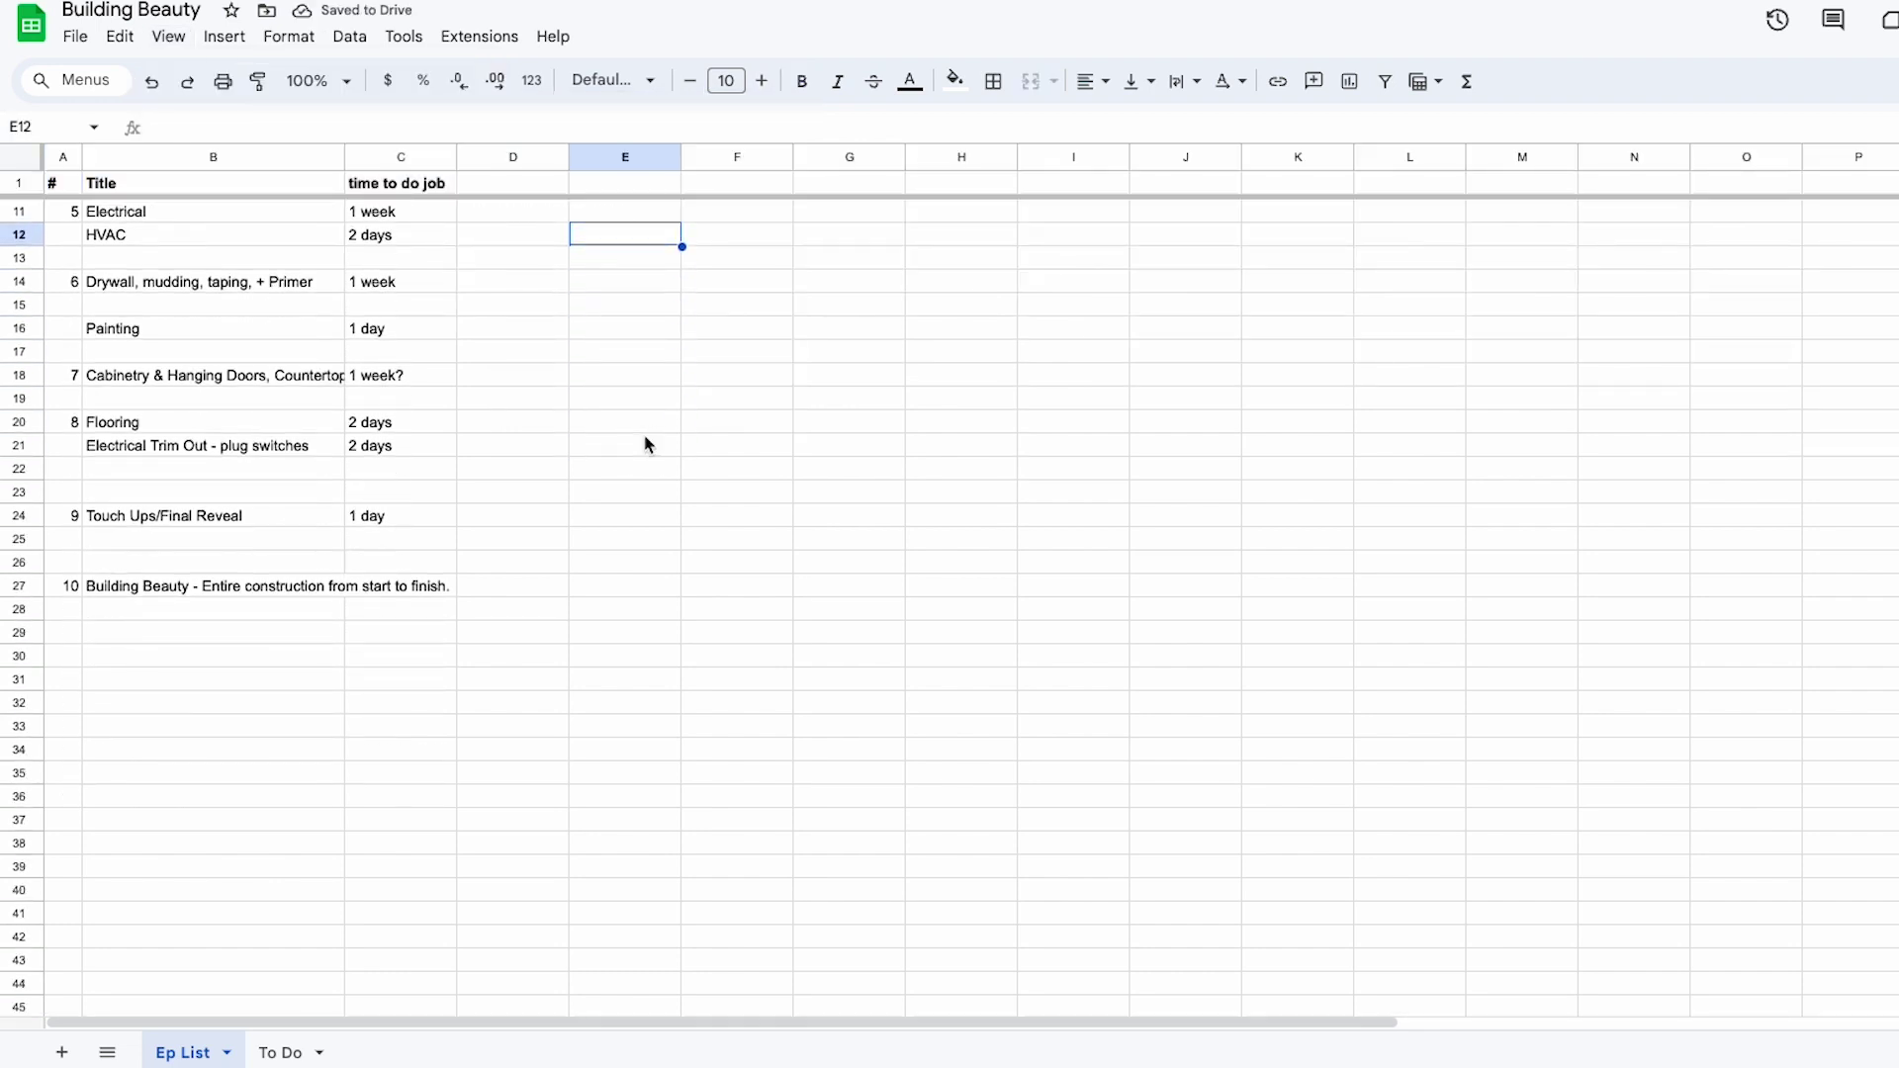
scroll(644, 435, up, 3)
- Fill the entire header row 1 with the lightest magenta shade and check it across the sheet
click(18, 181)
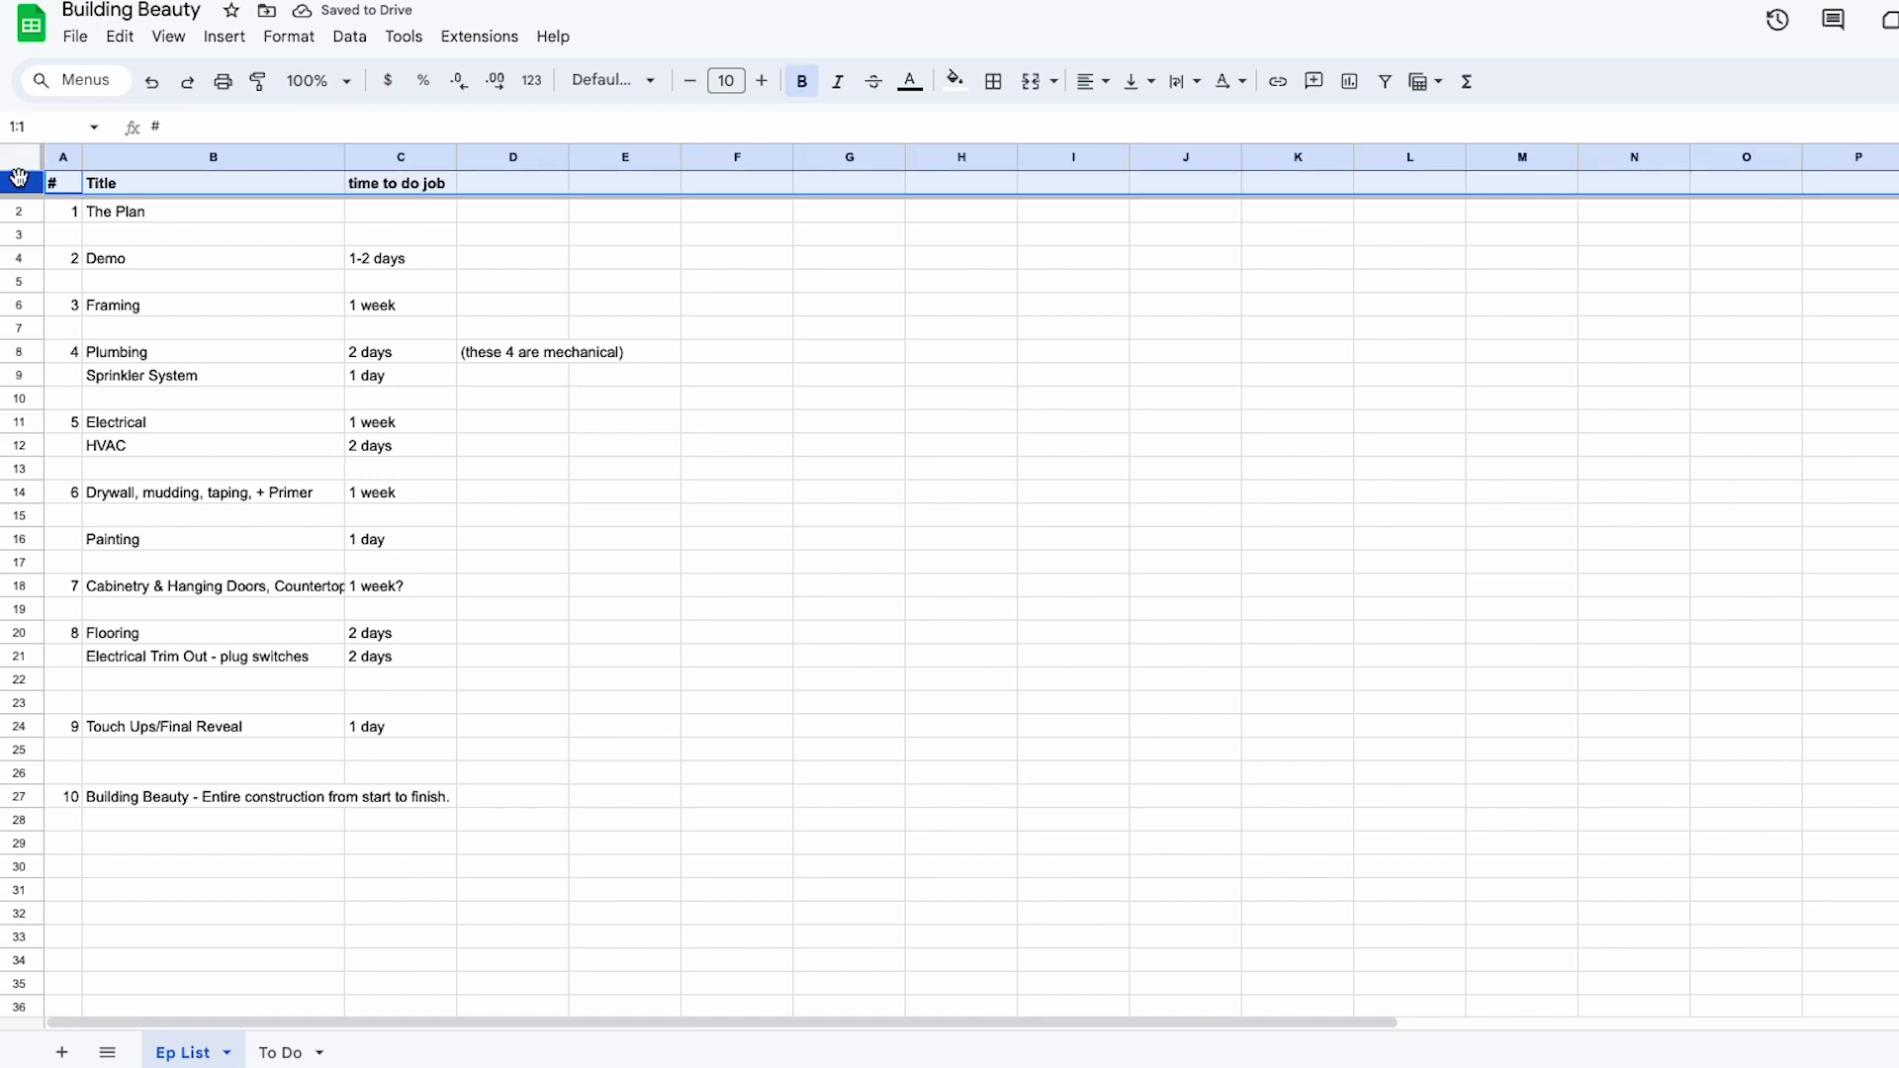
click(955, 79)
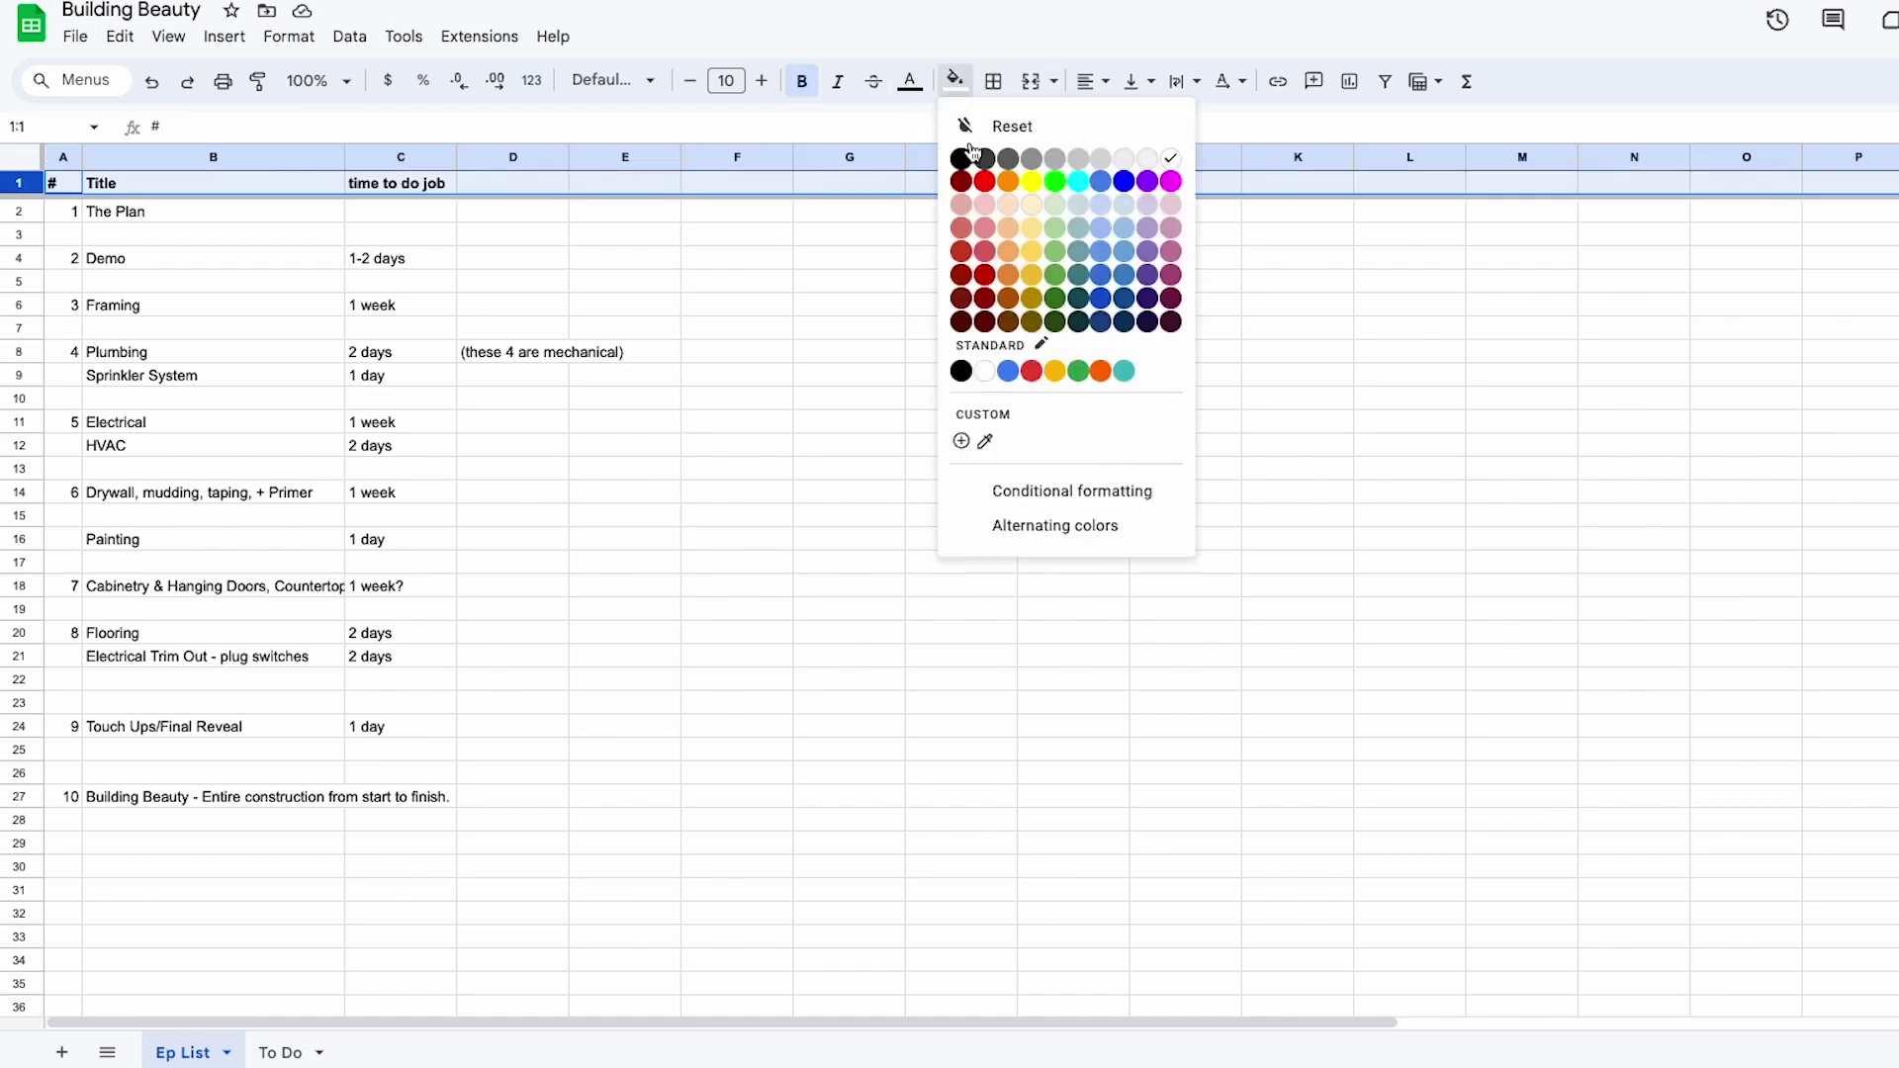
click(1170, 205)
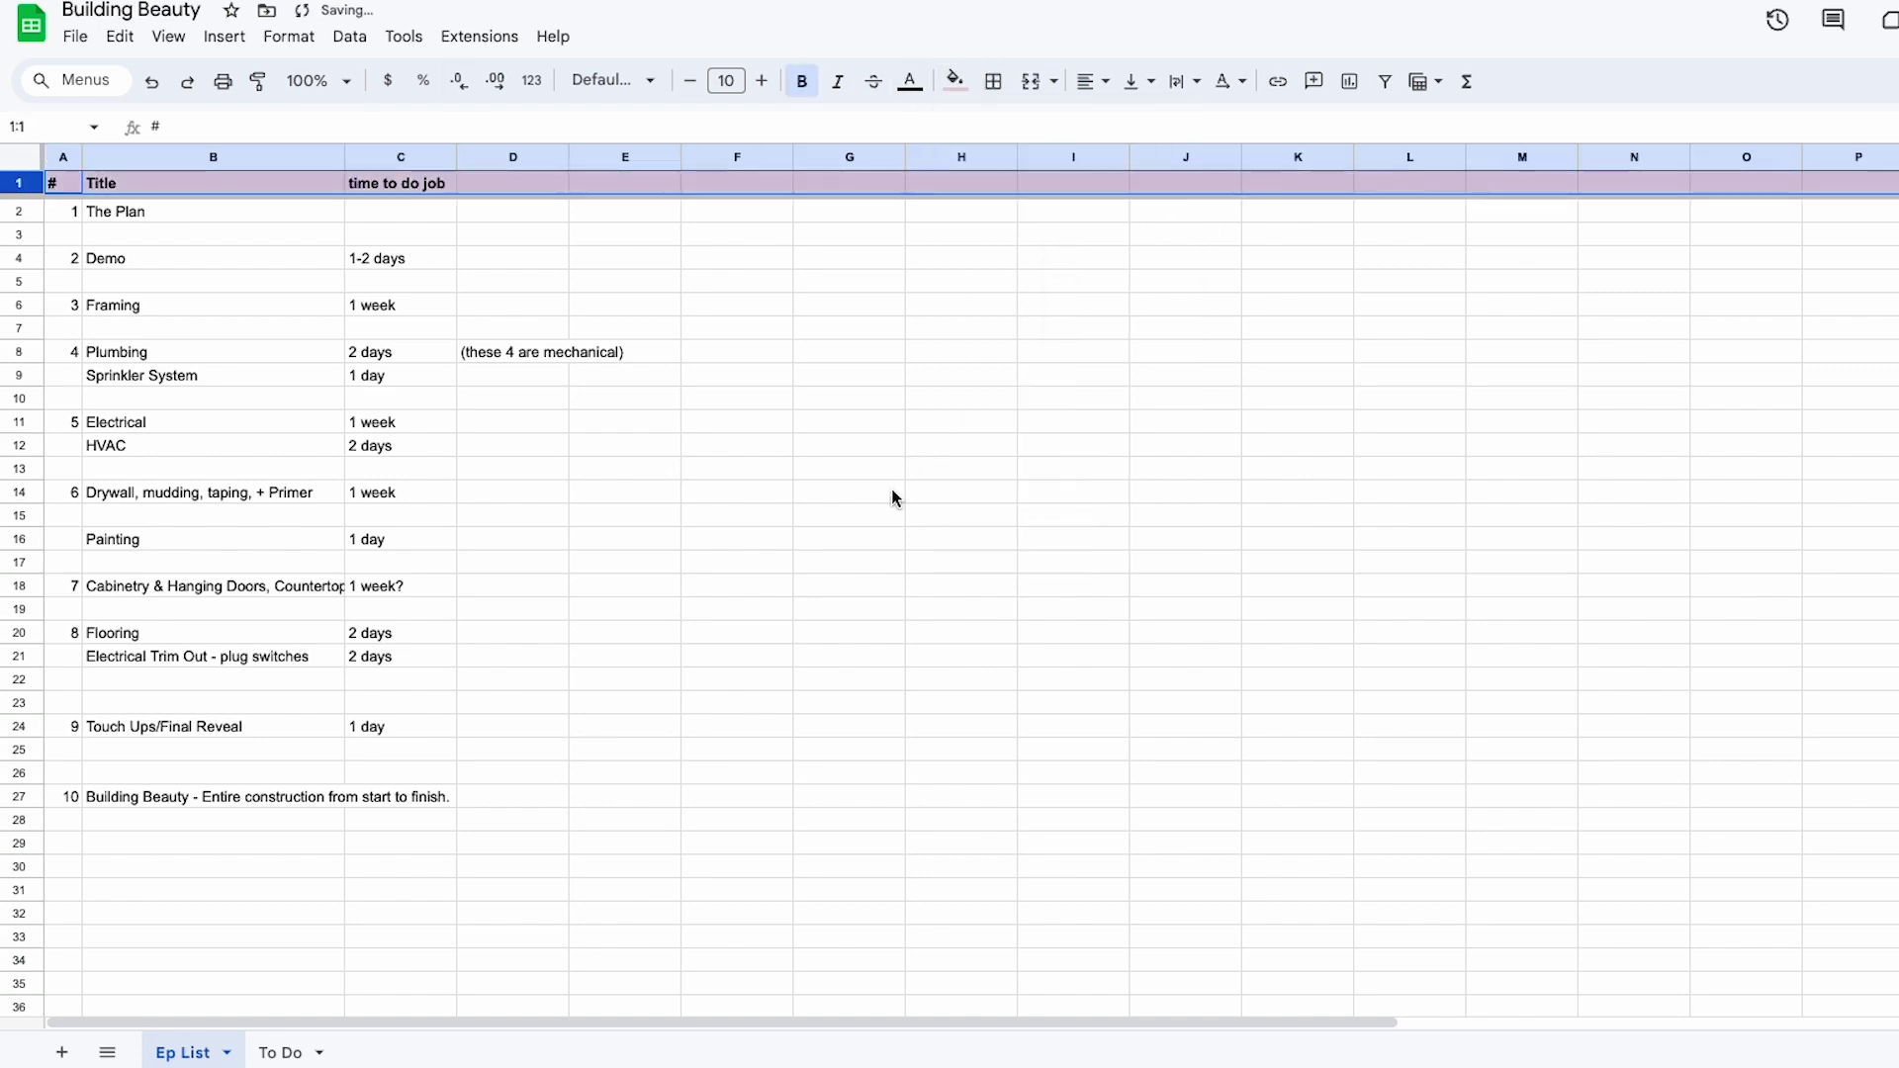
click(893, 498)
scroll(893, 497, down, 5)
scroll(893, 498, up, 5)
scroll(893, 498, right, 1)
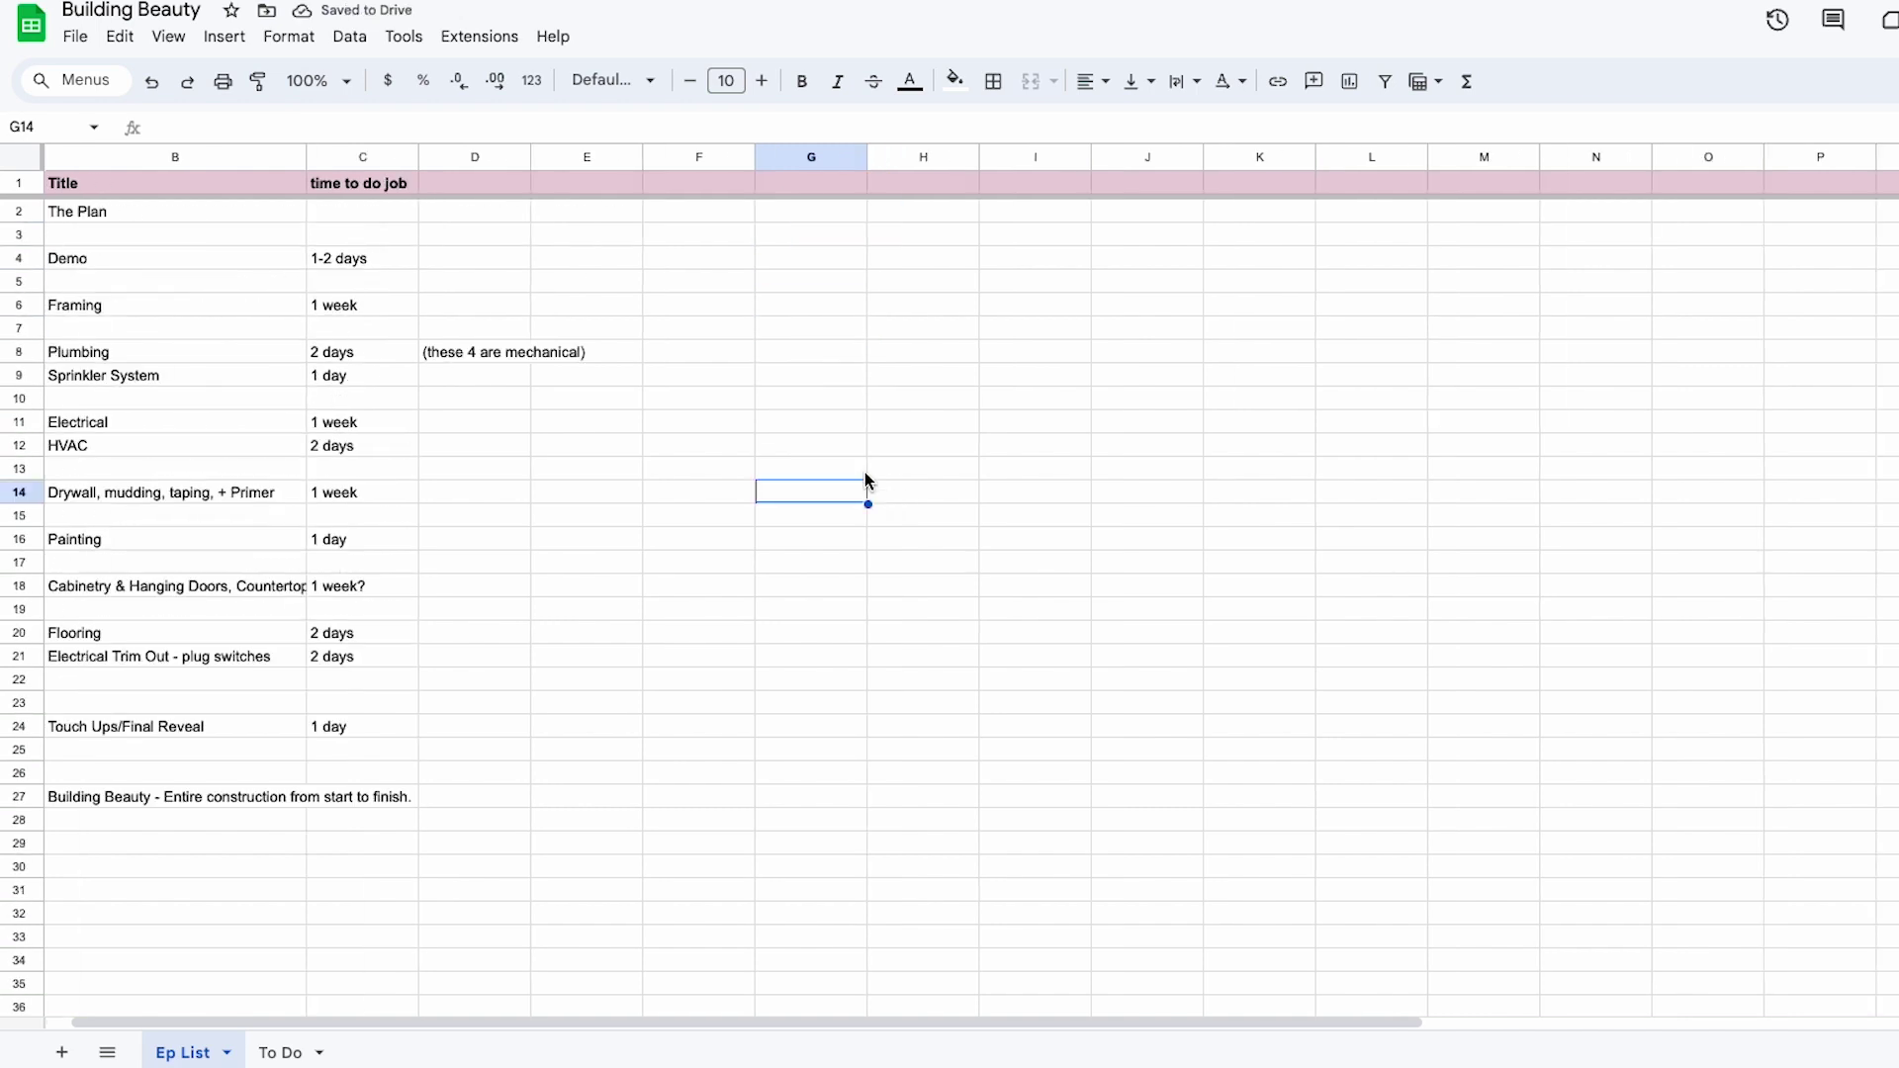
scroll(227, 341, left, 1)
- Add vertical borders along both sides of the Title and time to do job columns, and check them down the sheet
click(370, 155)
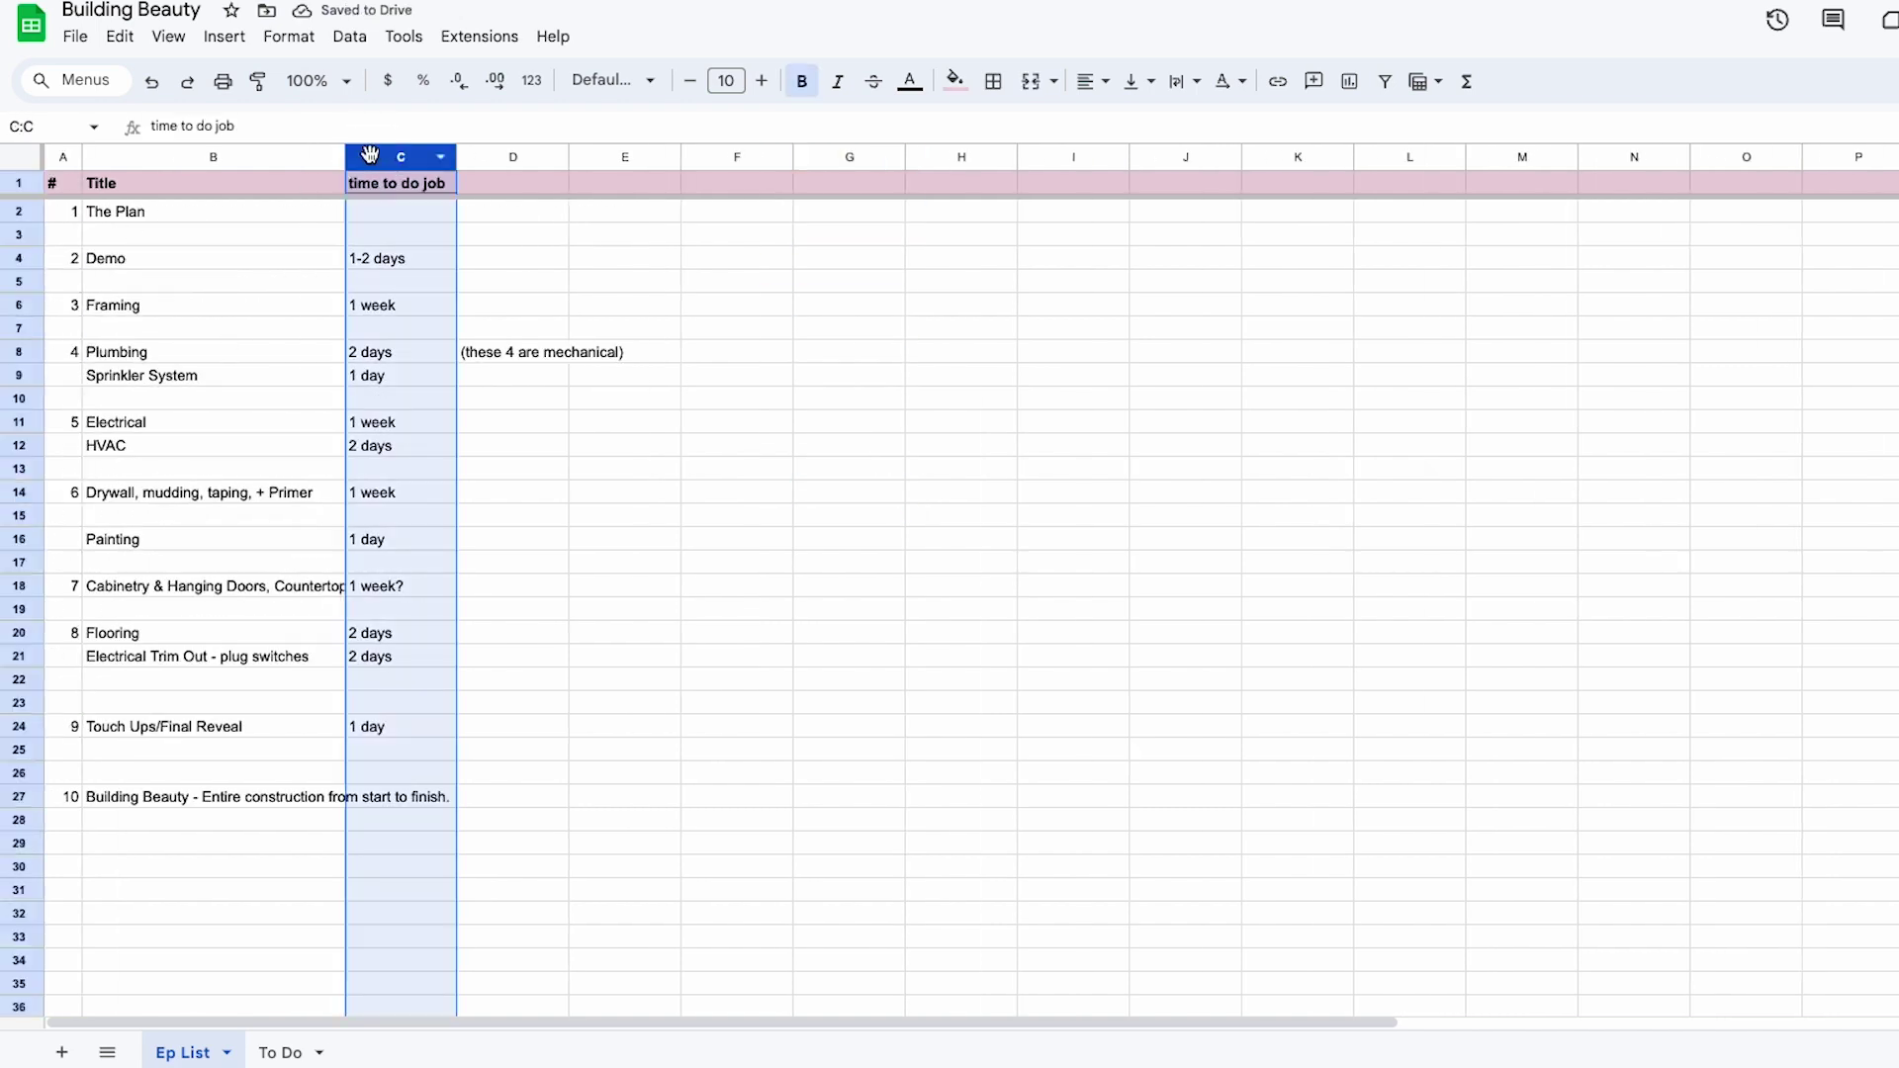
key(Left)
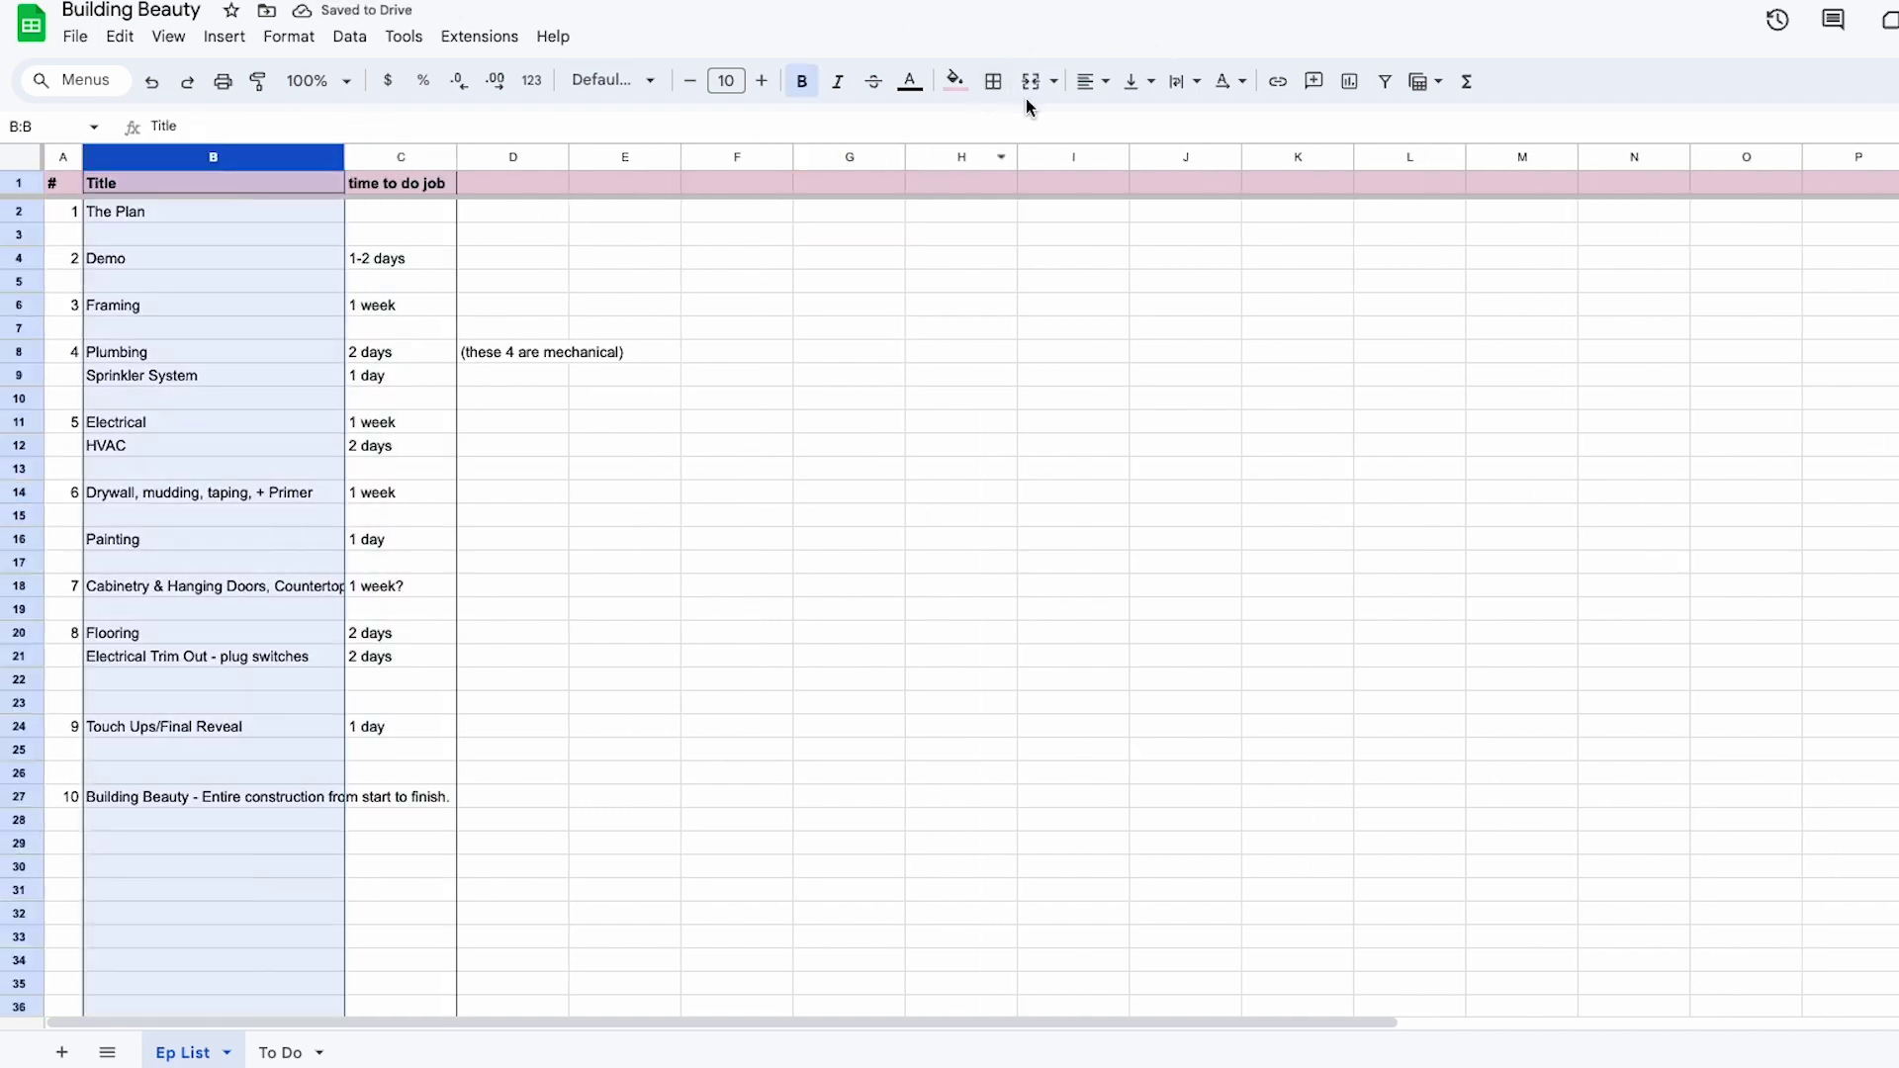
click(993, 81)
click(1084, 170)
click(753, 546)
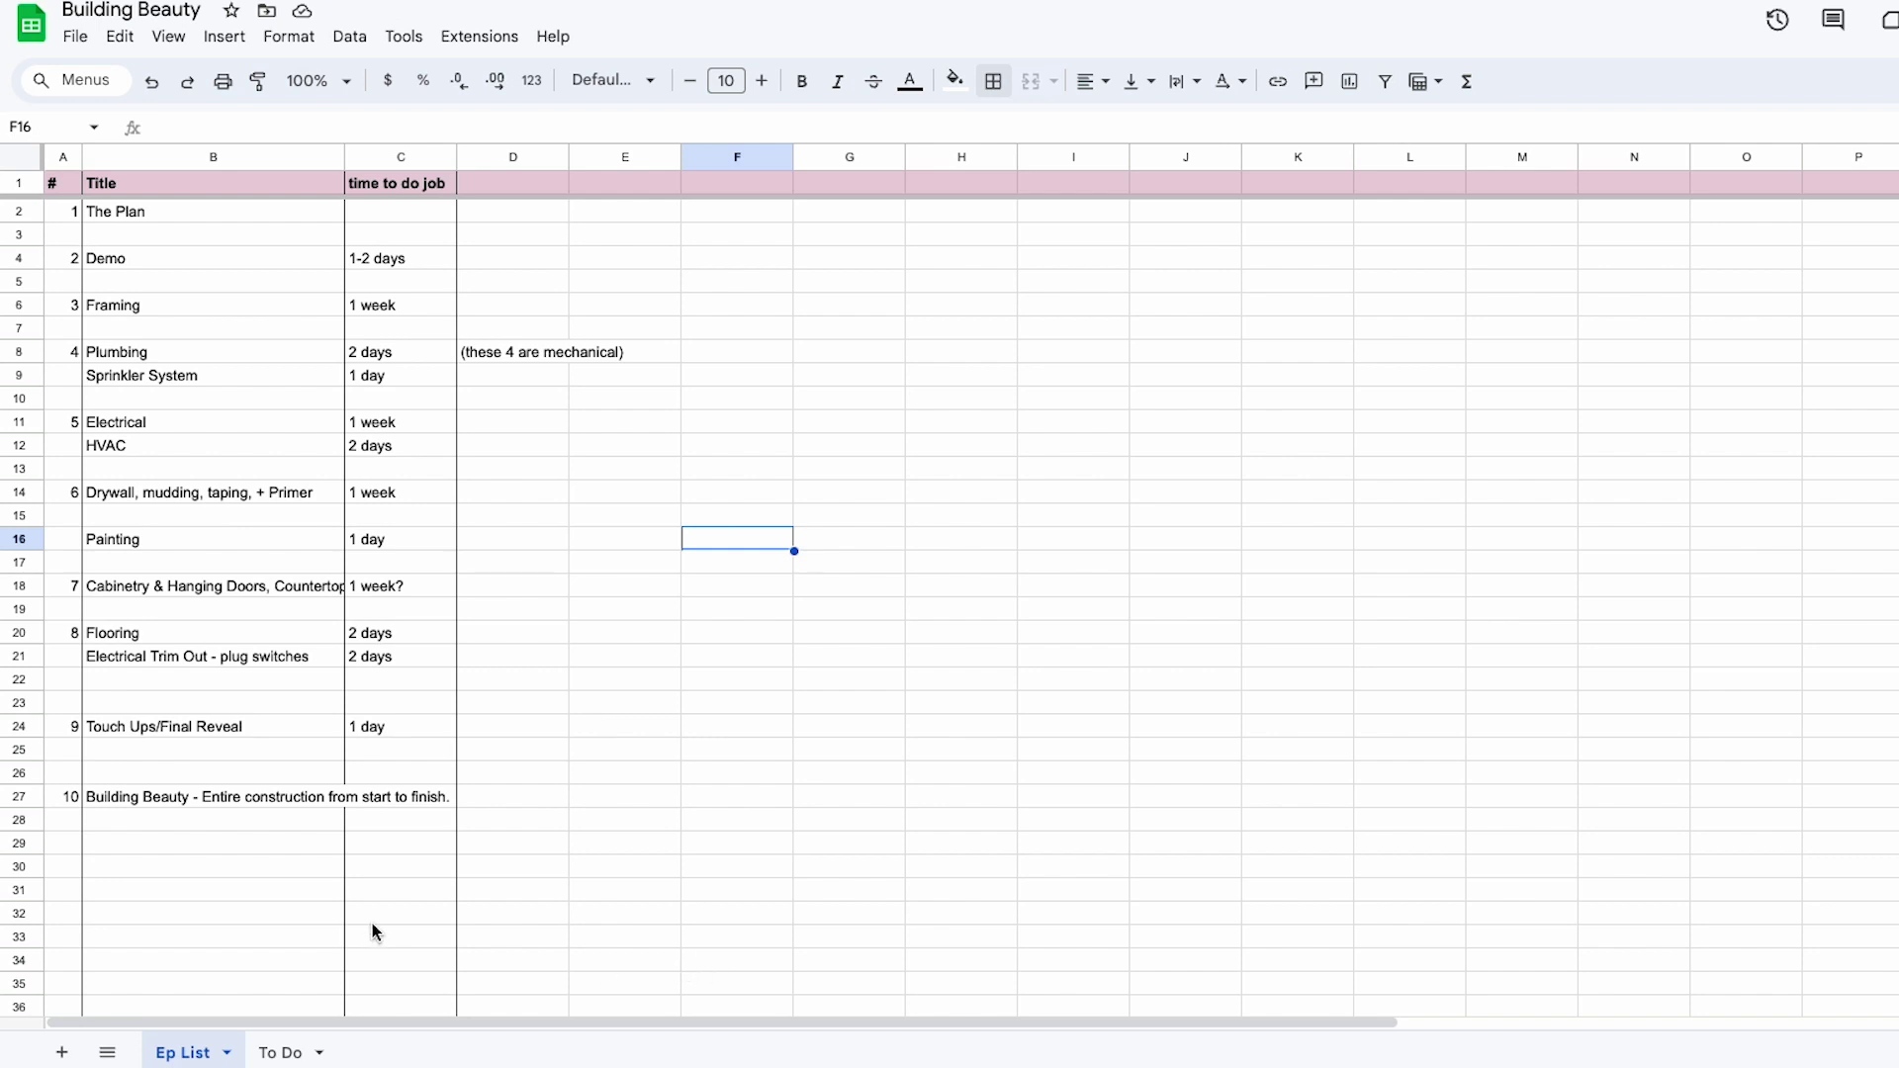
scroll(291, 927, down, 15)
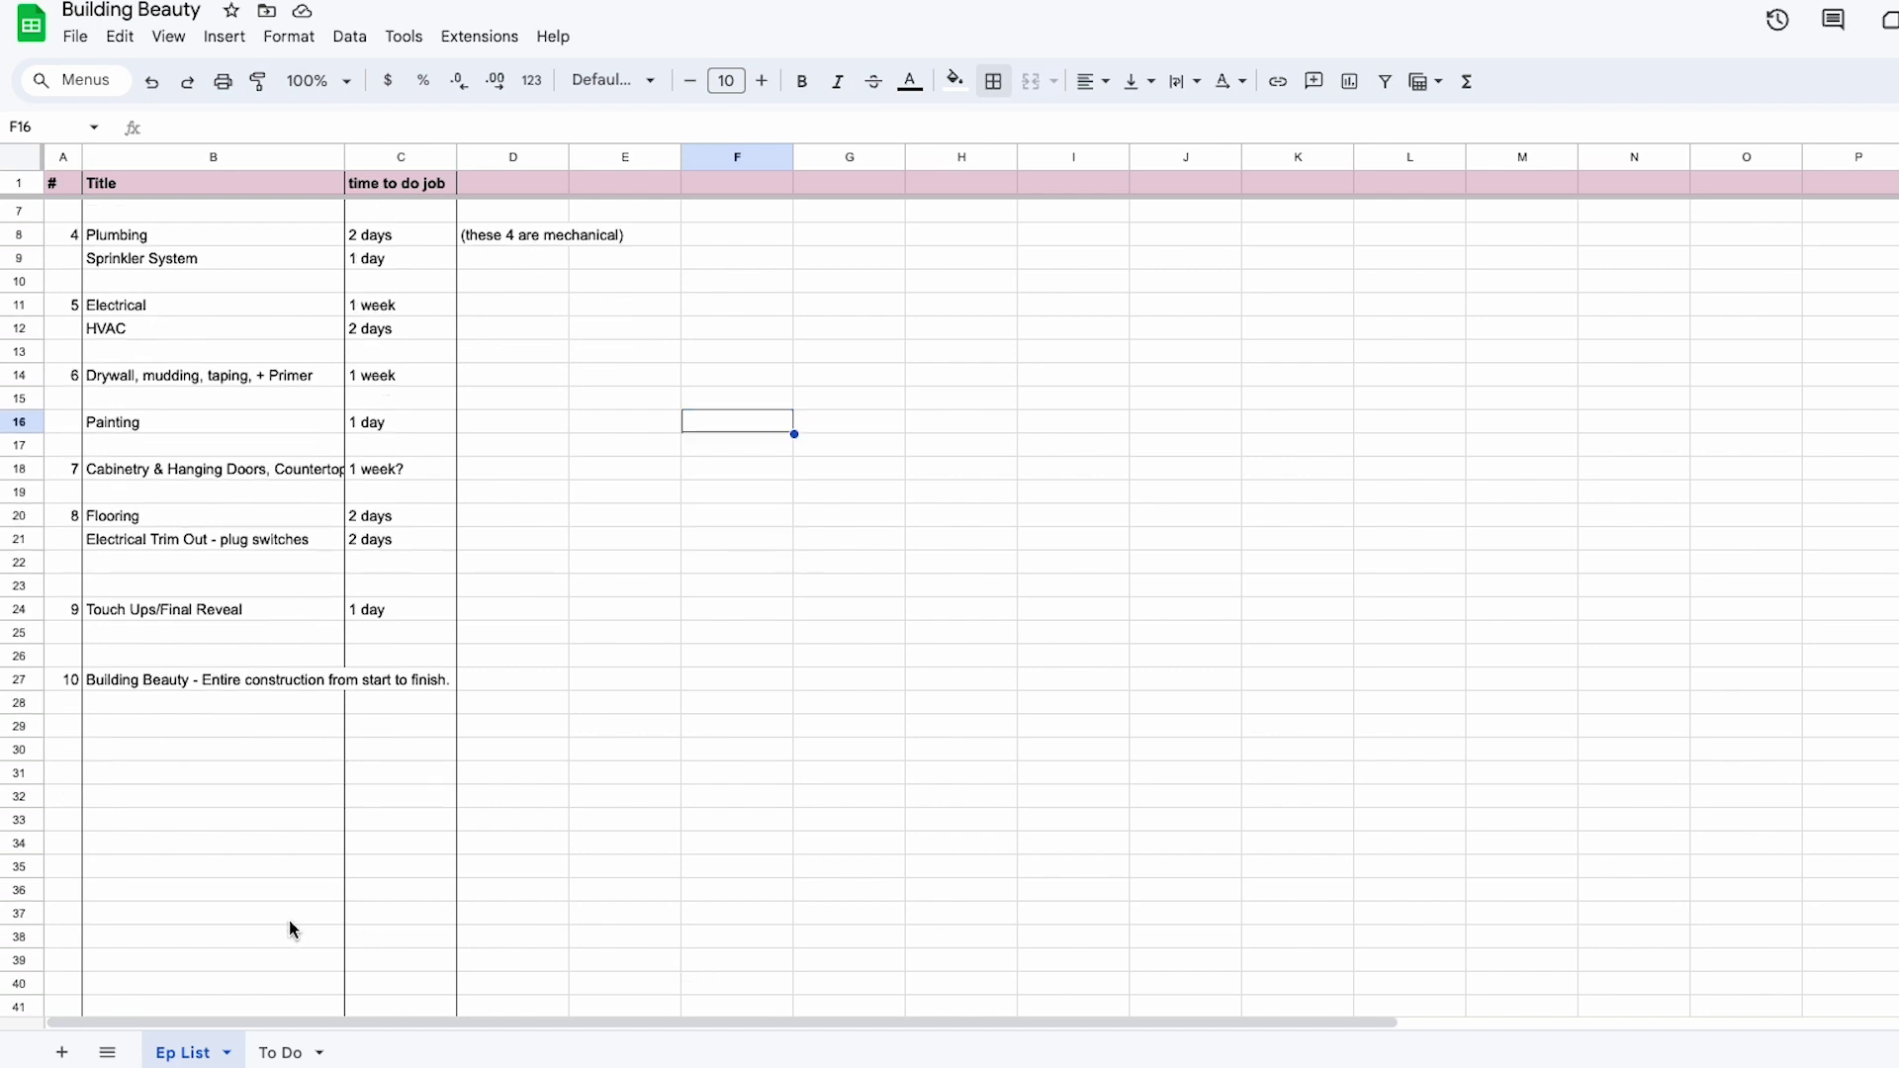
scroll(291, 927, down, 20)
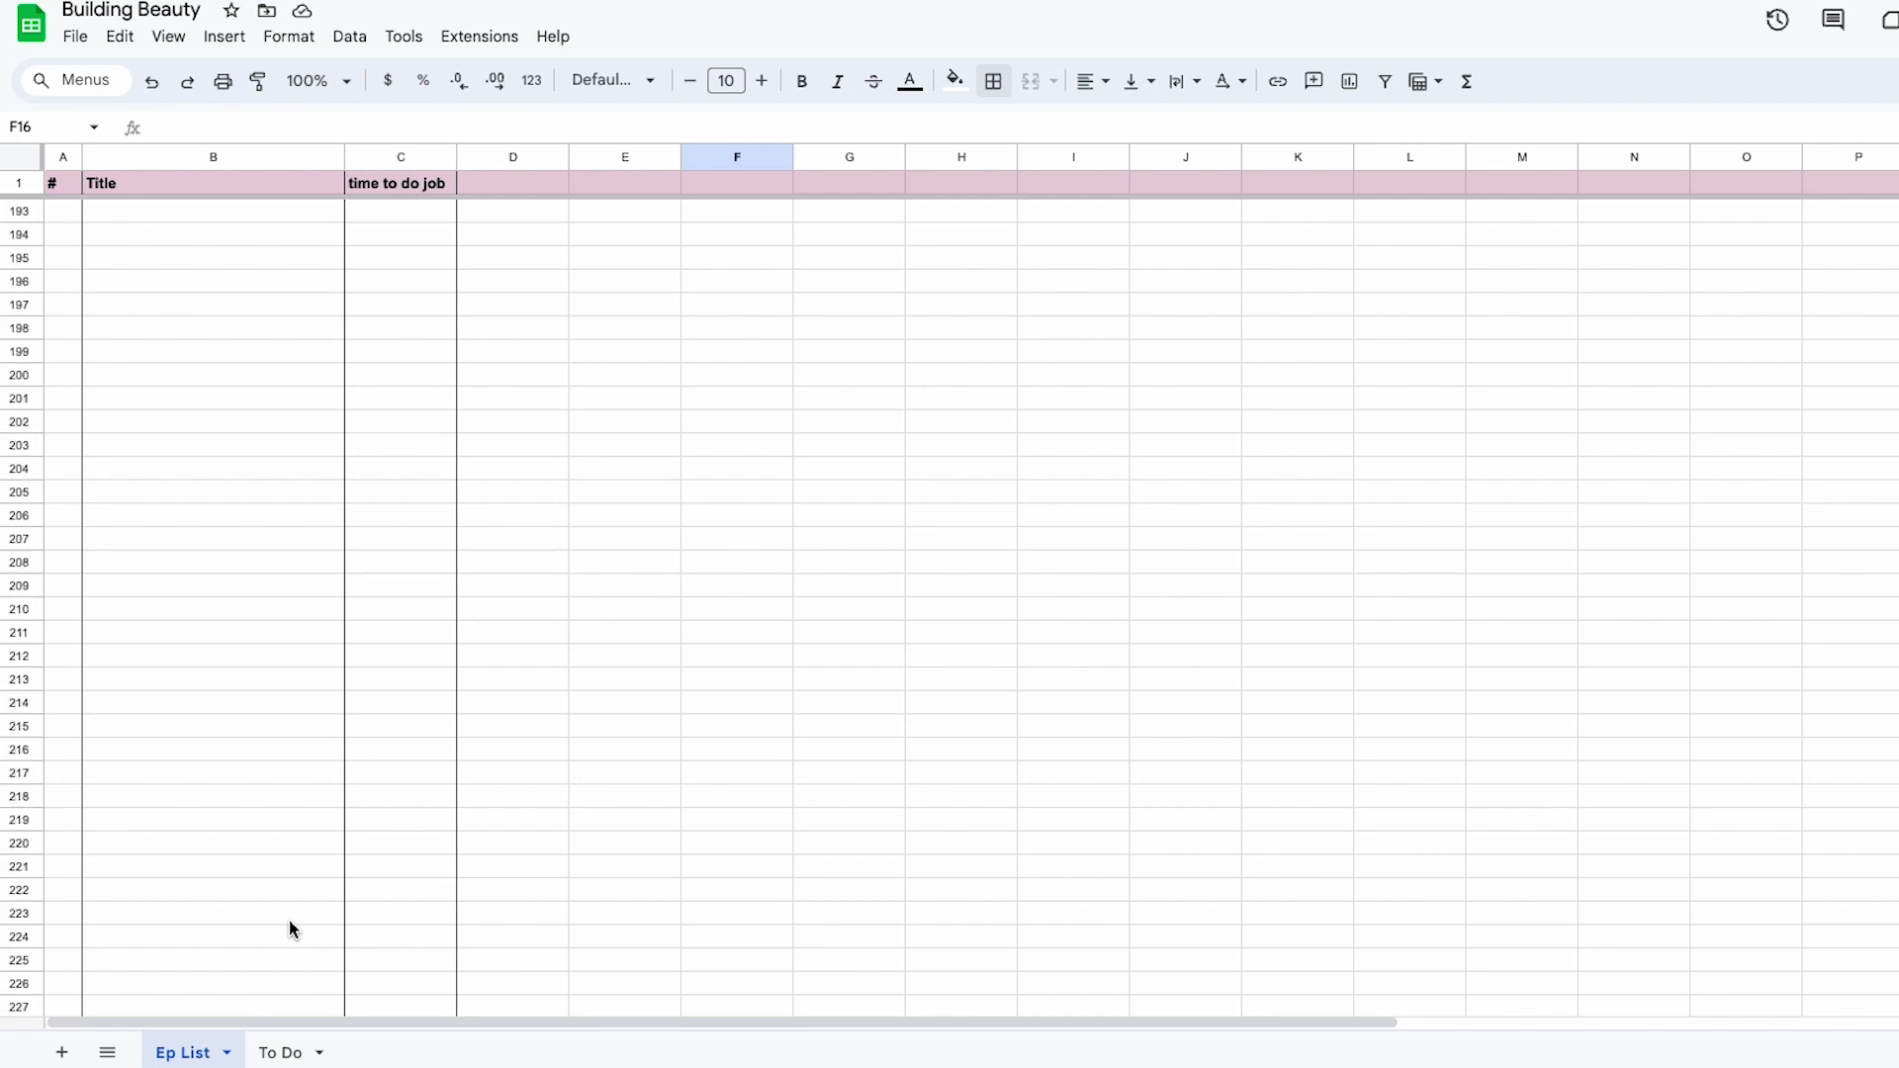
scroll(289, 920, up, 20)
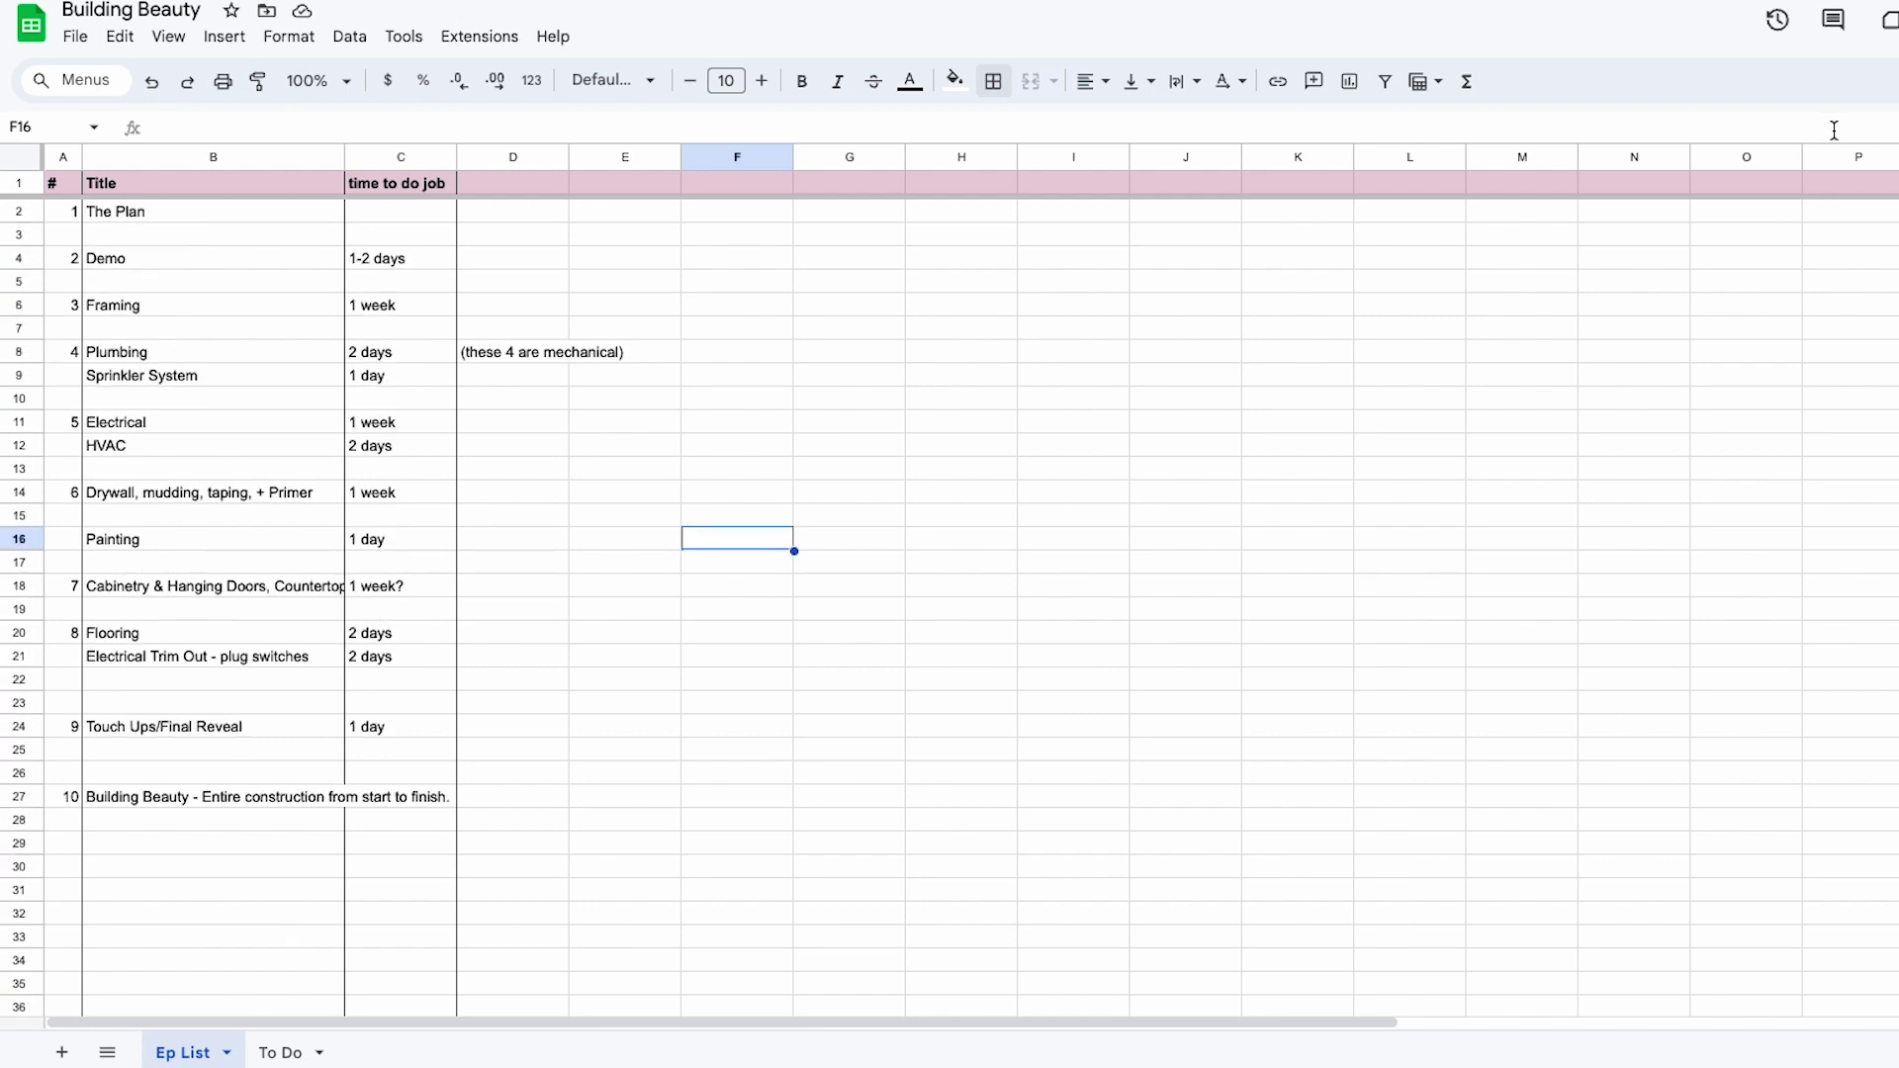
- Widen the time to do job column slightly and the Title column until its longest entries fit
scroll(1842, 171, right, 8)
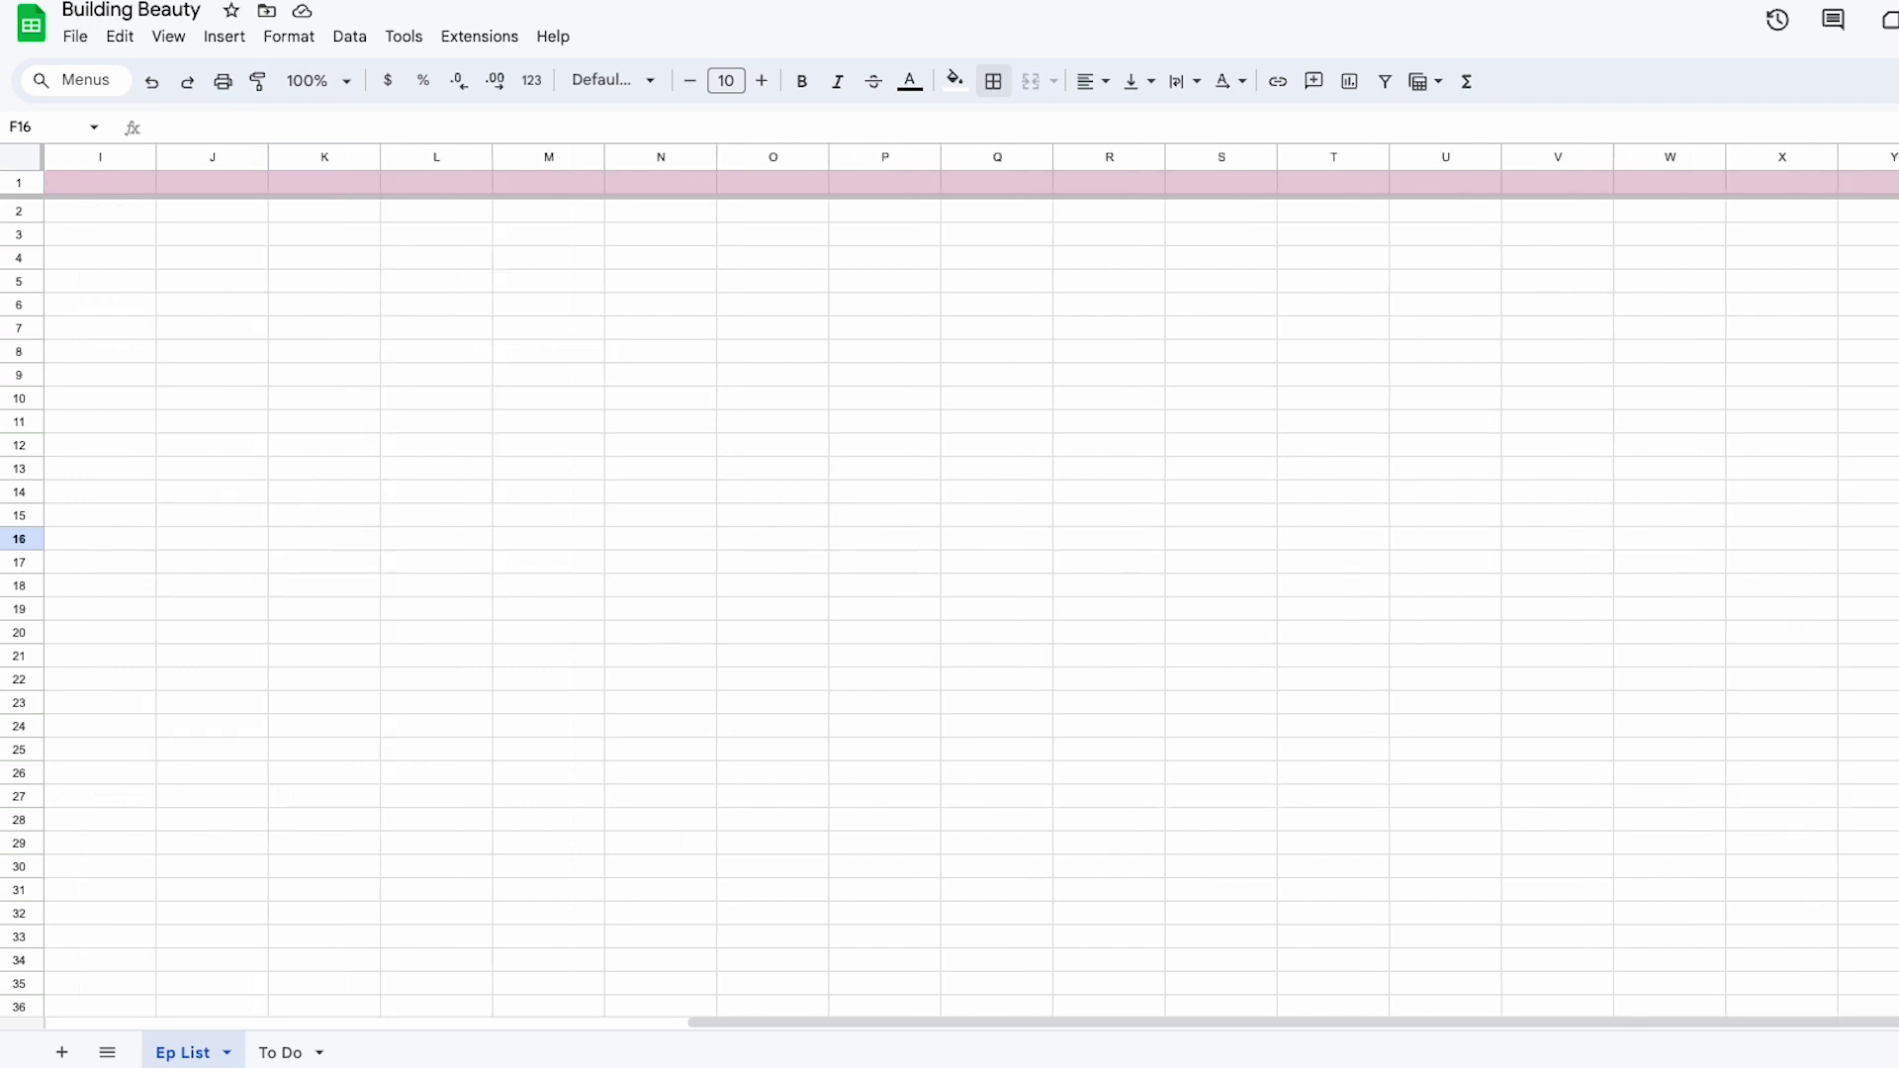
scroll(1374, 500, left, 8)
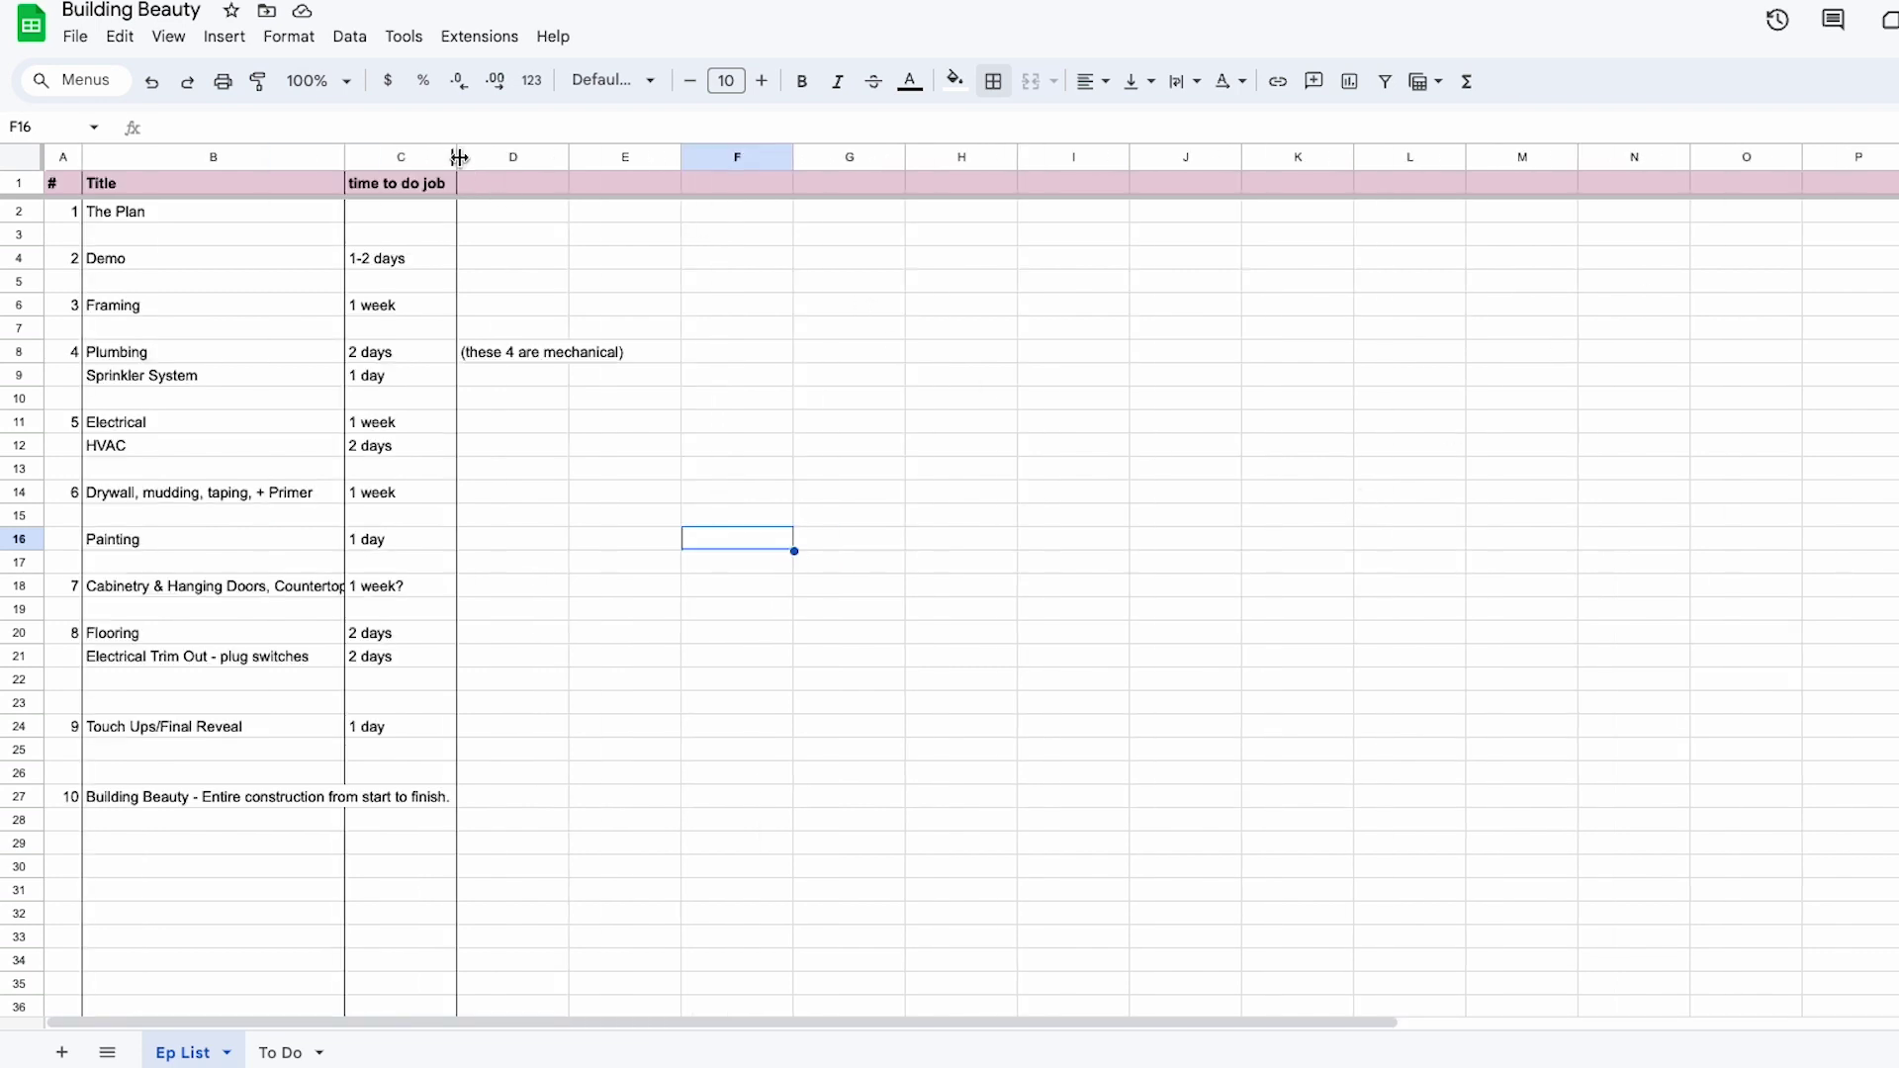
drag(457, 156, 502, 157)
drag(341, 157, 490, 157)
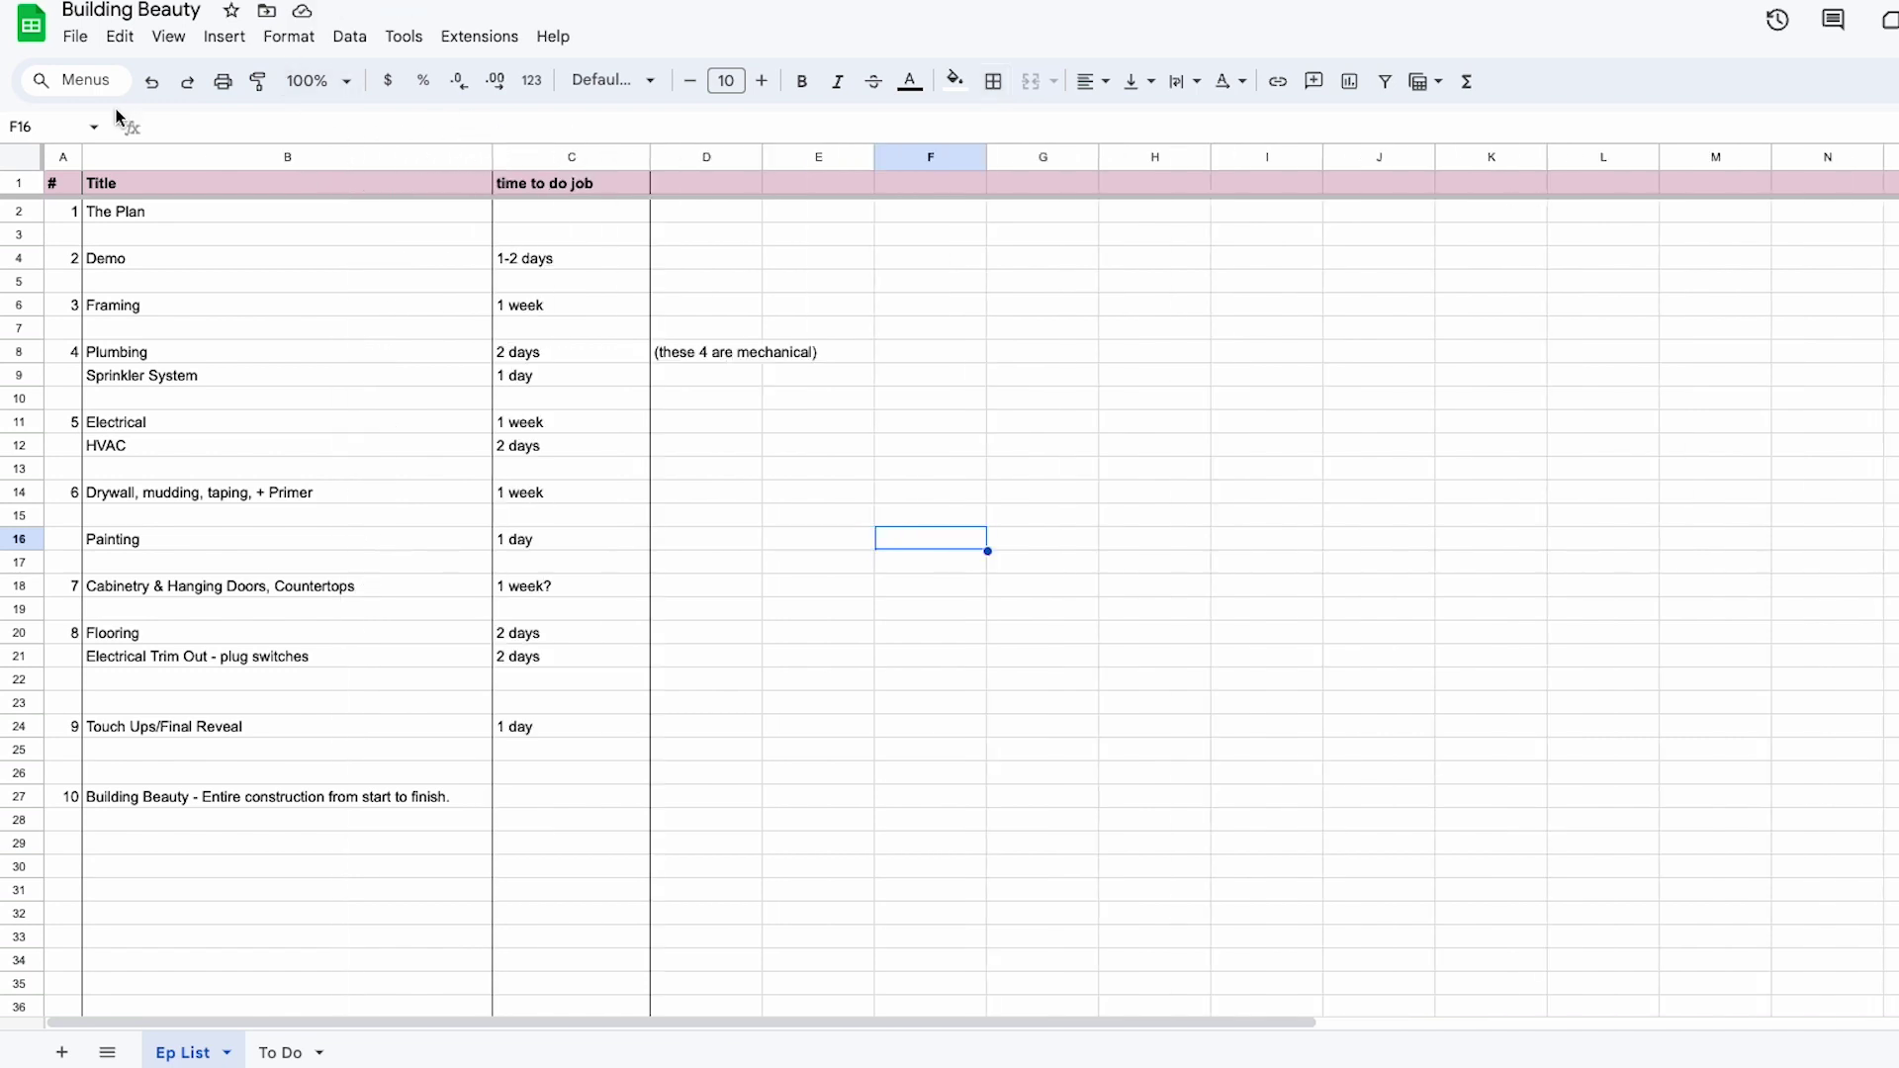
- Create a new blank spreadsheet
click(79, 37)
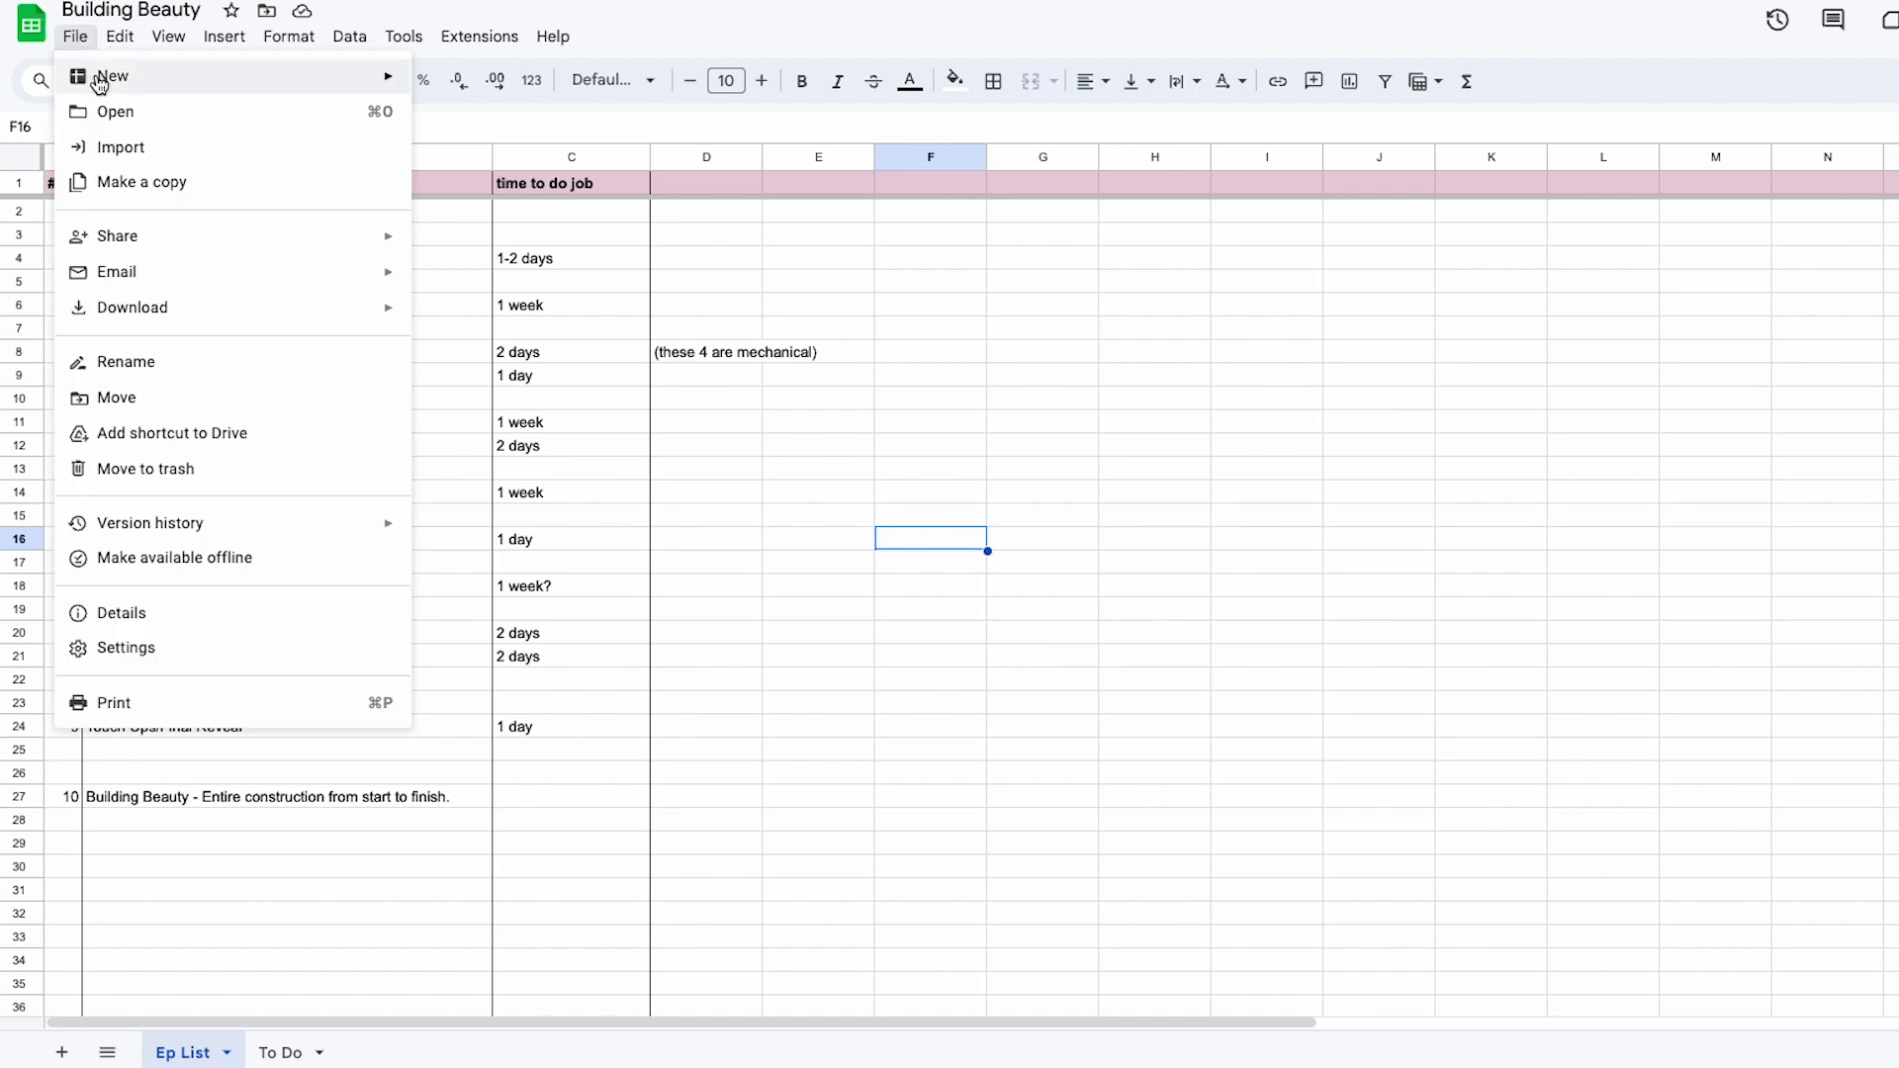
mouse_move(99, 84)
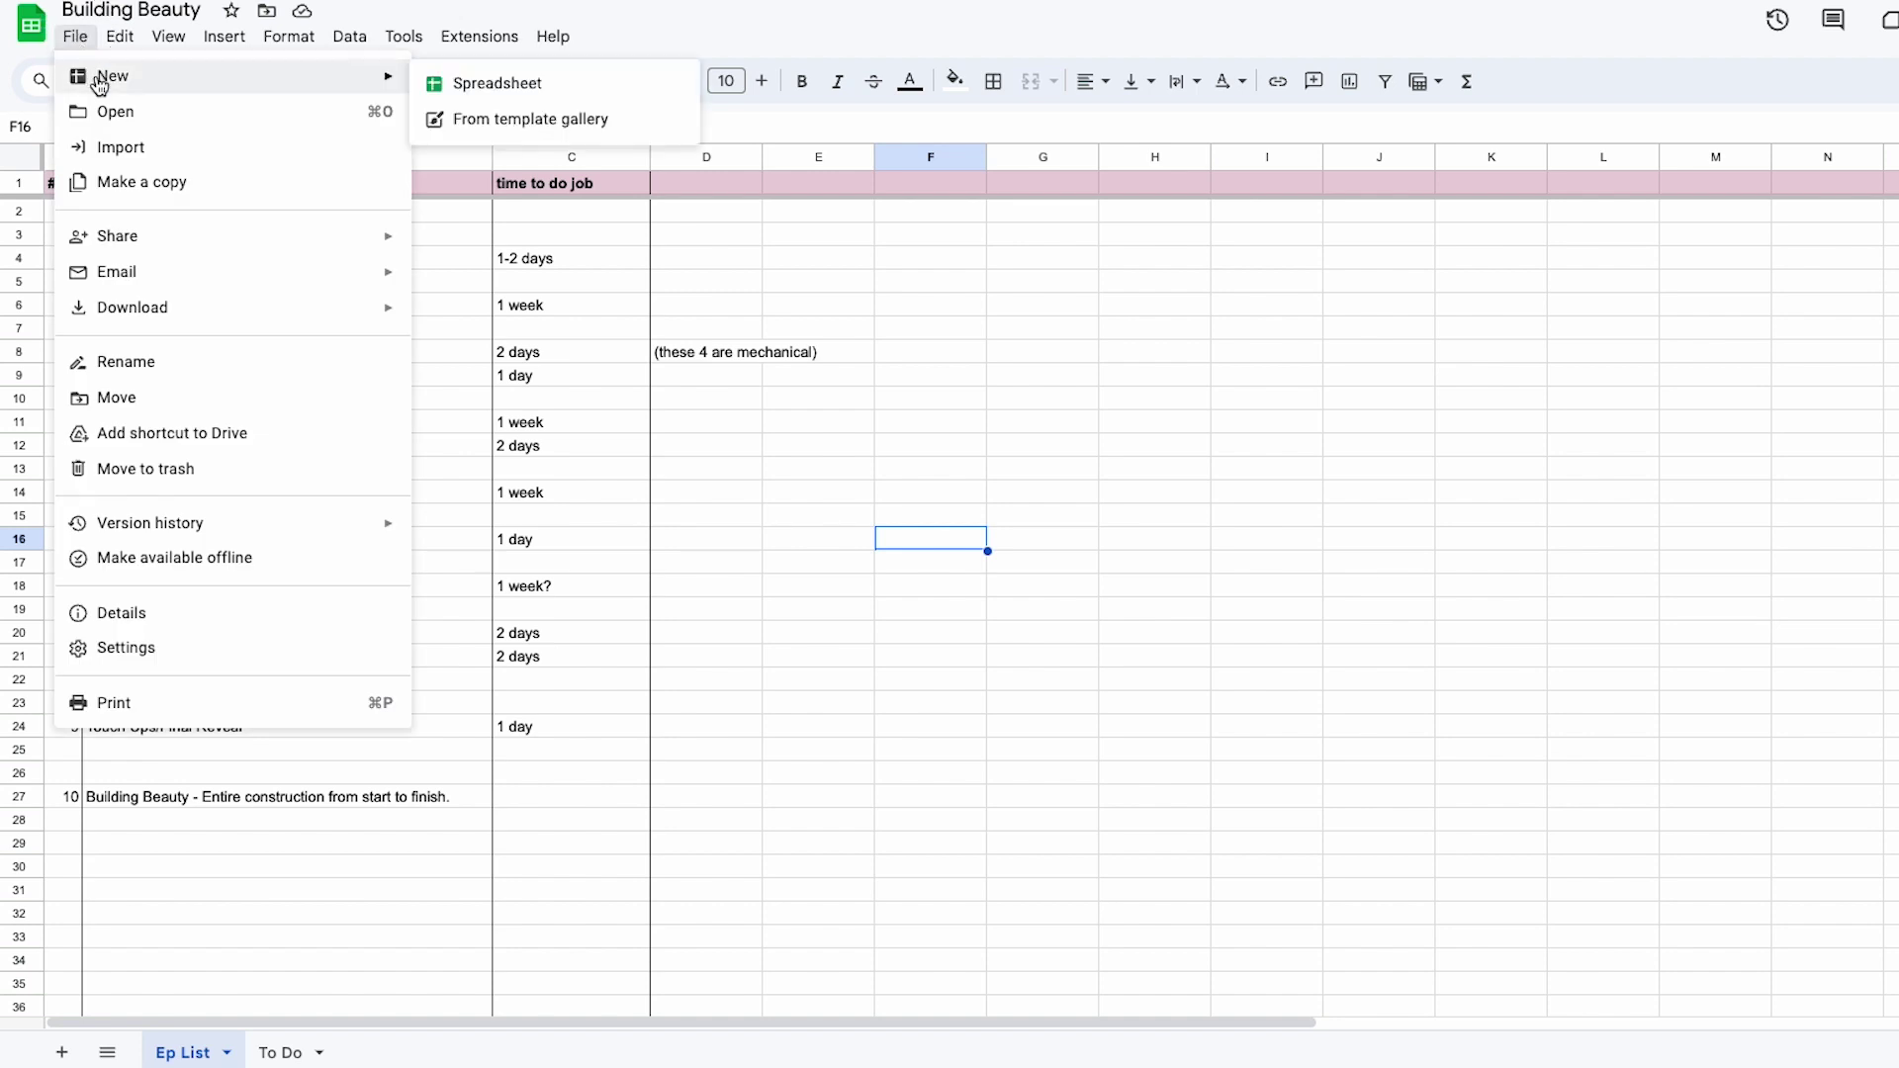
click(464, 89)
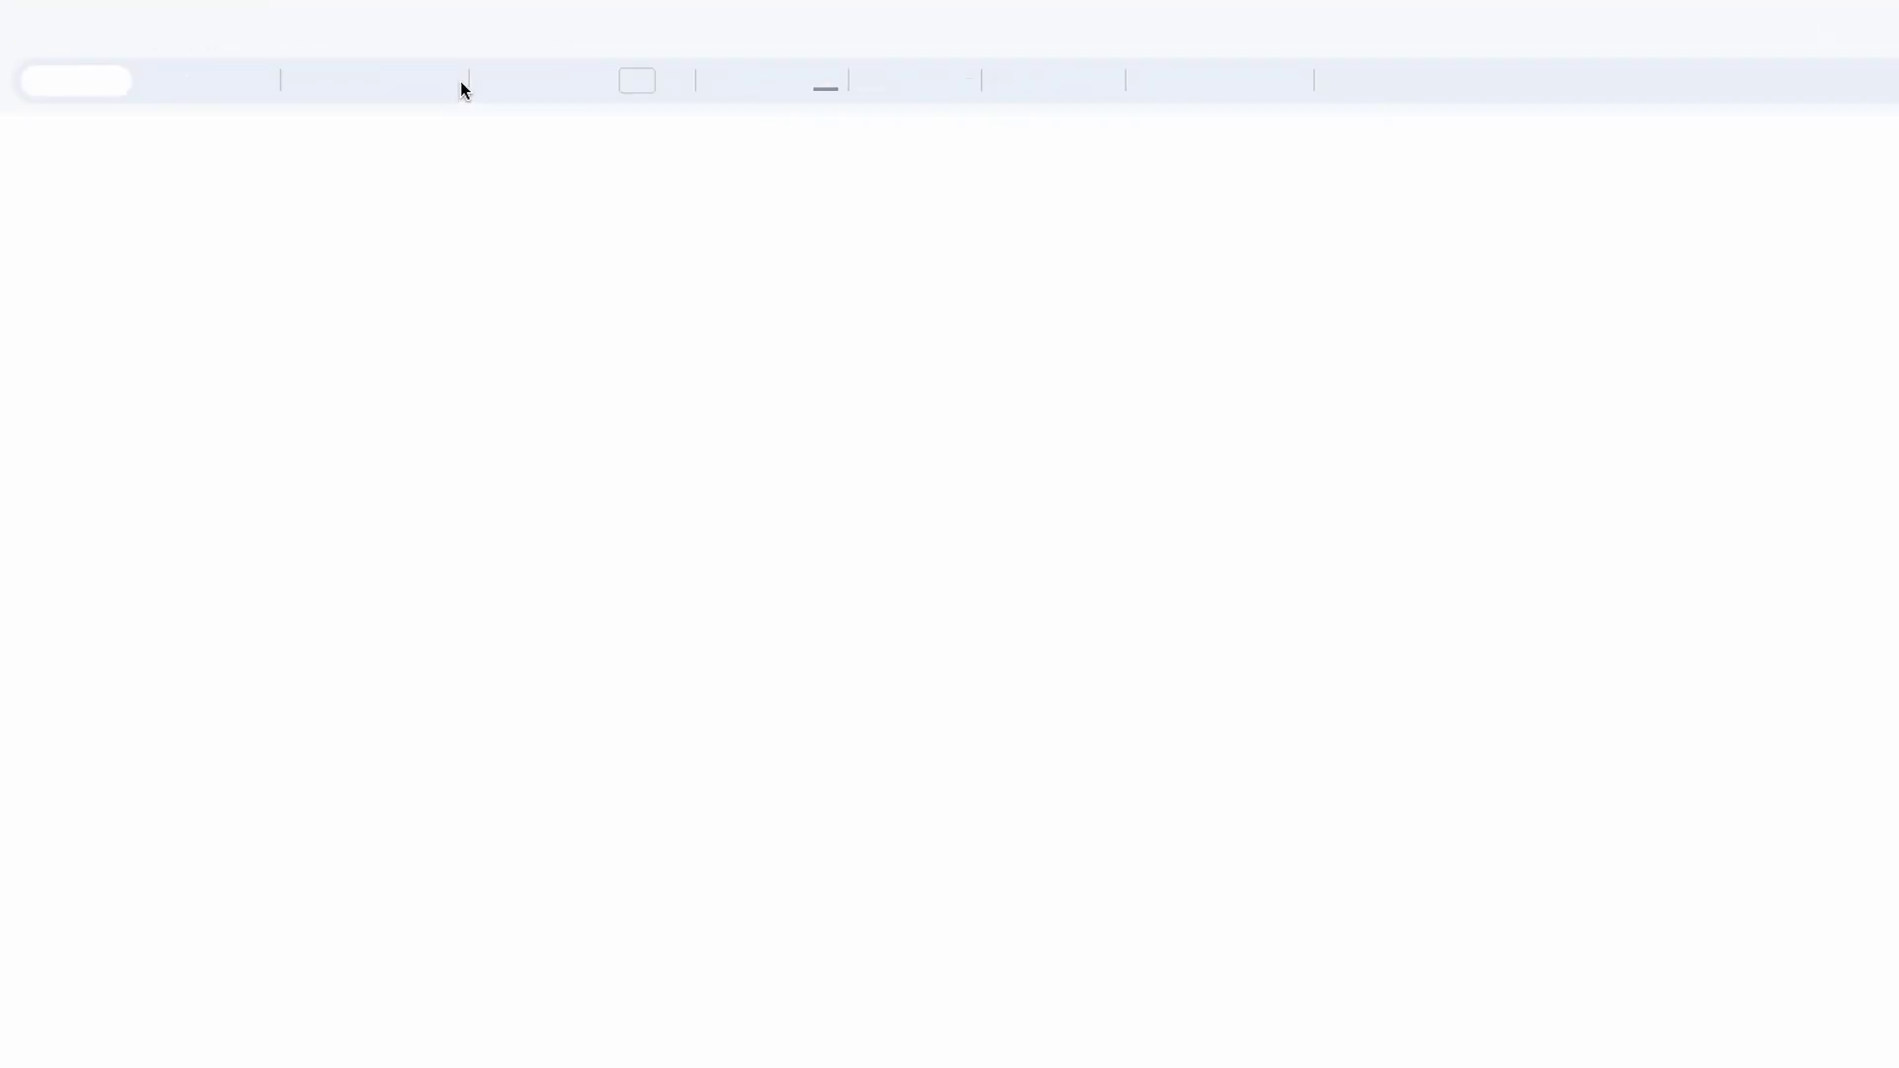
- Look through the options for creating a new spreadsheet, including starting from the template gallery
click(85, 46)
mouse_move(99, 75)
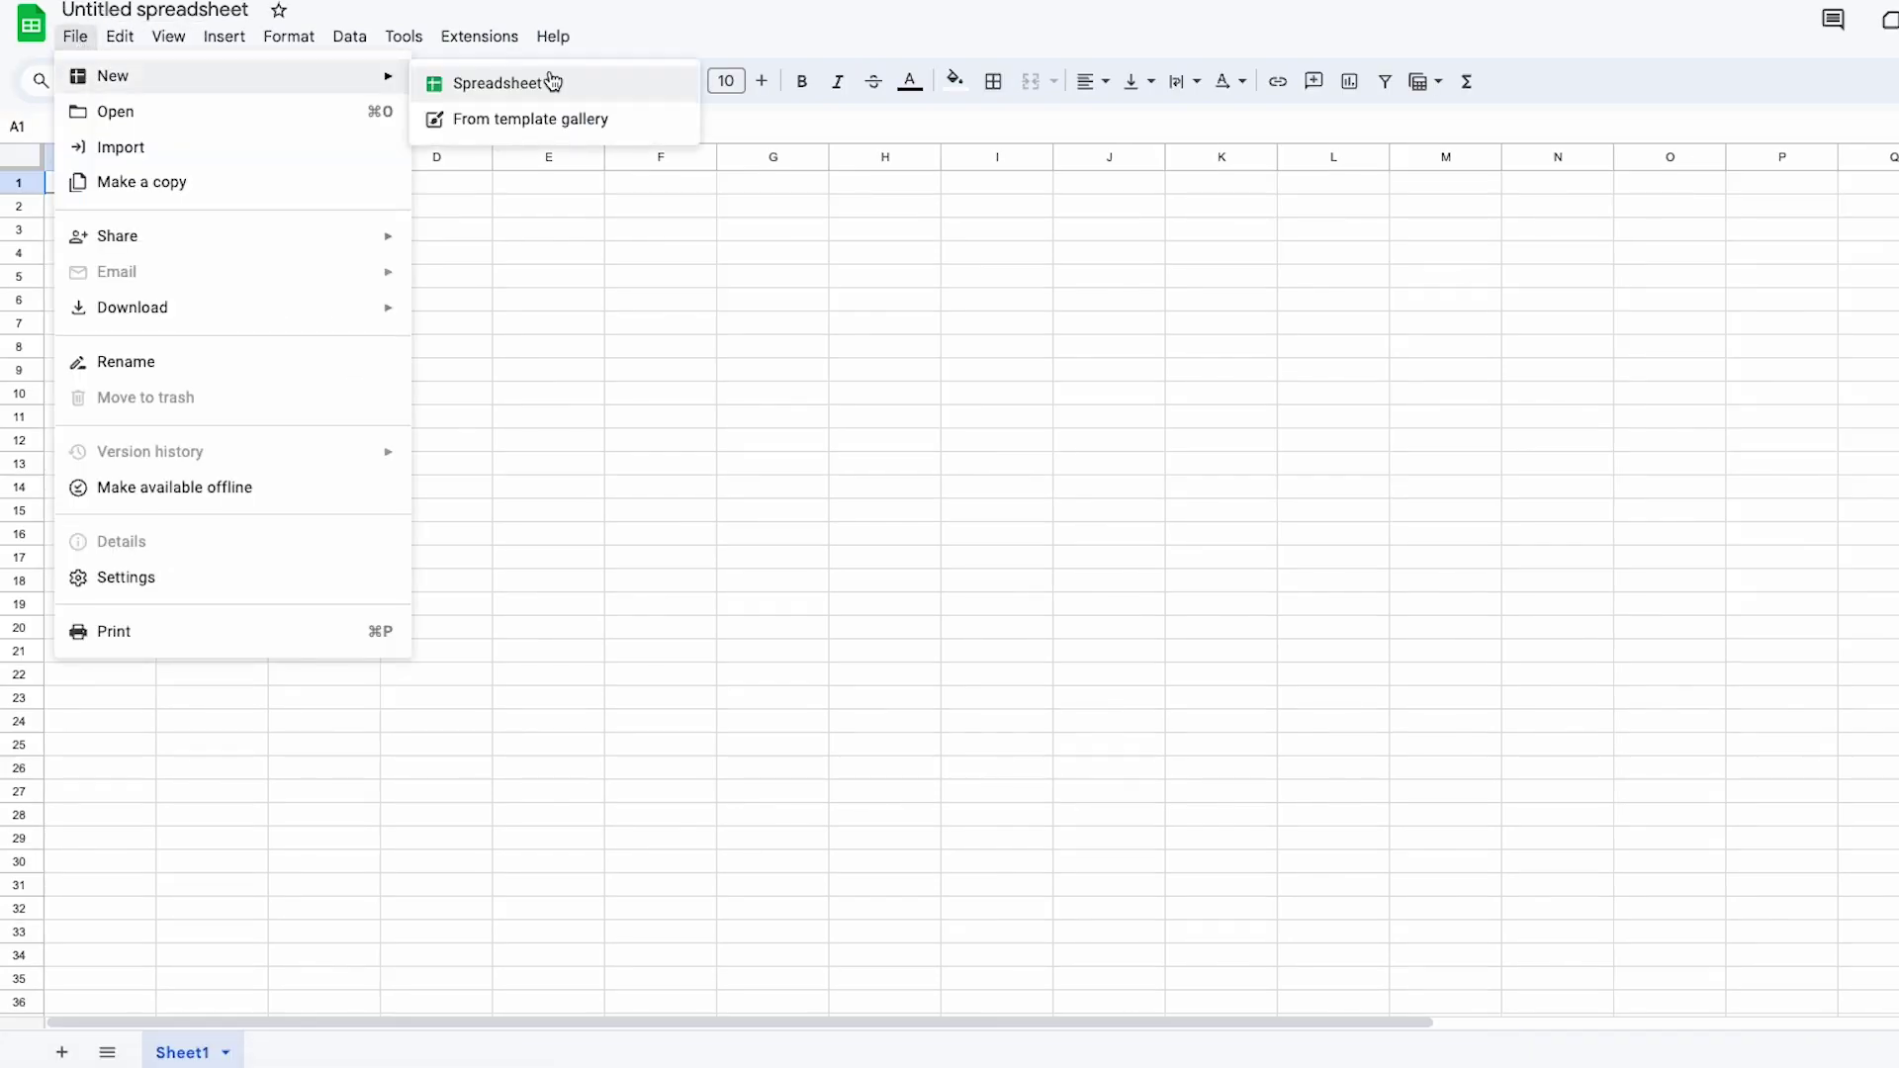
click(491, 117)
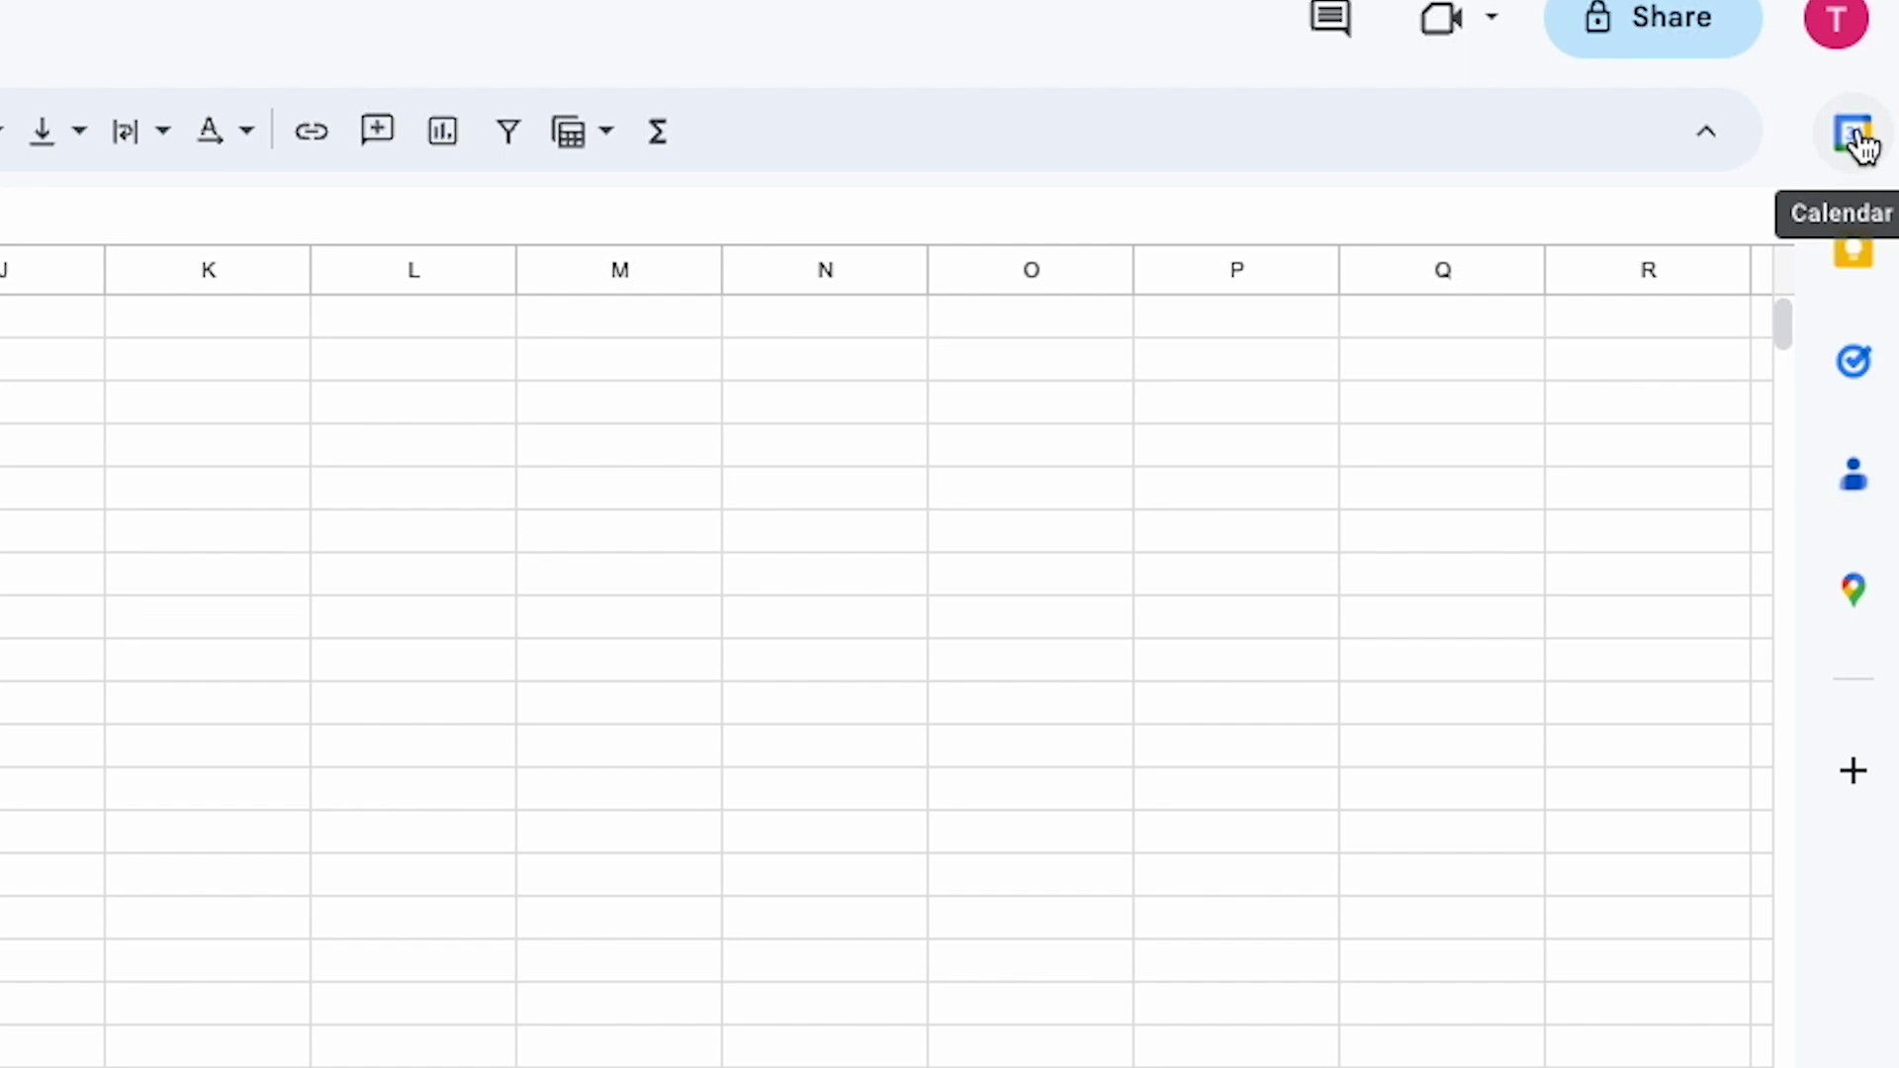
- Add a task titled "a task" to the ADMIN list in Google Tasks and mark it complete
click(1852, 362)
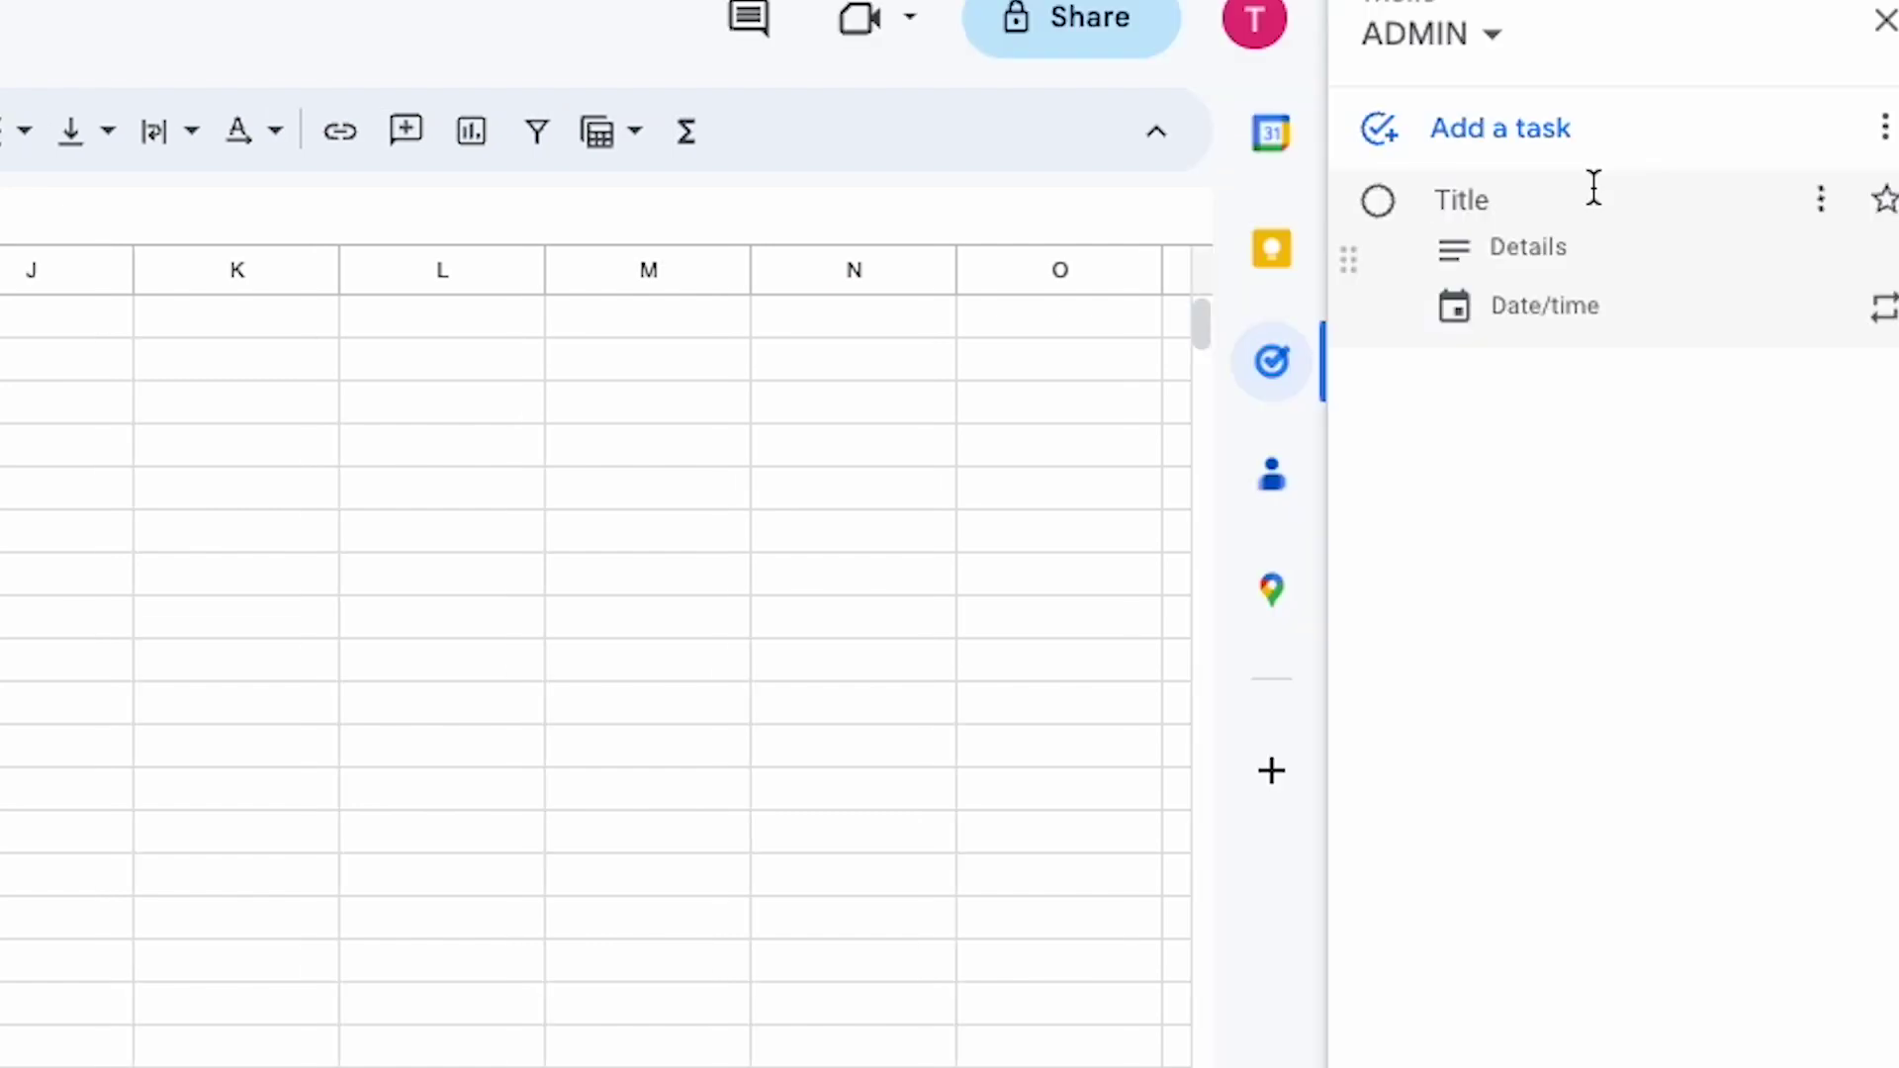
text(a task)
key(Return)
click(1377, 202)
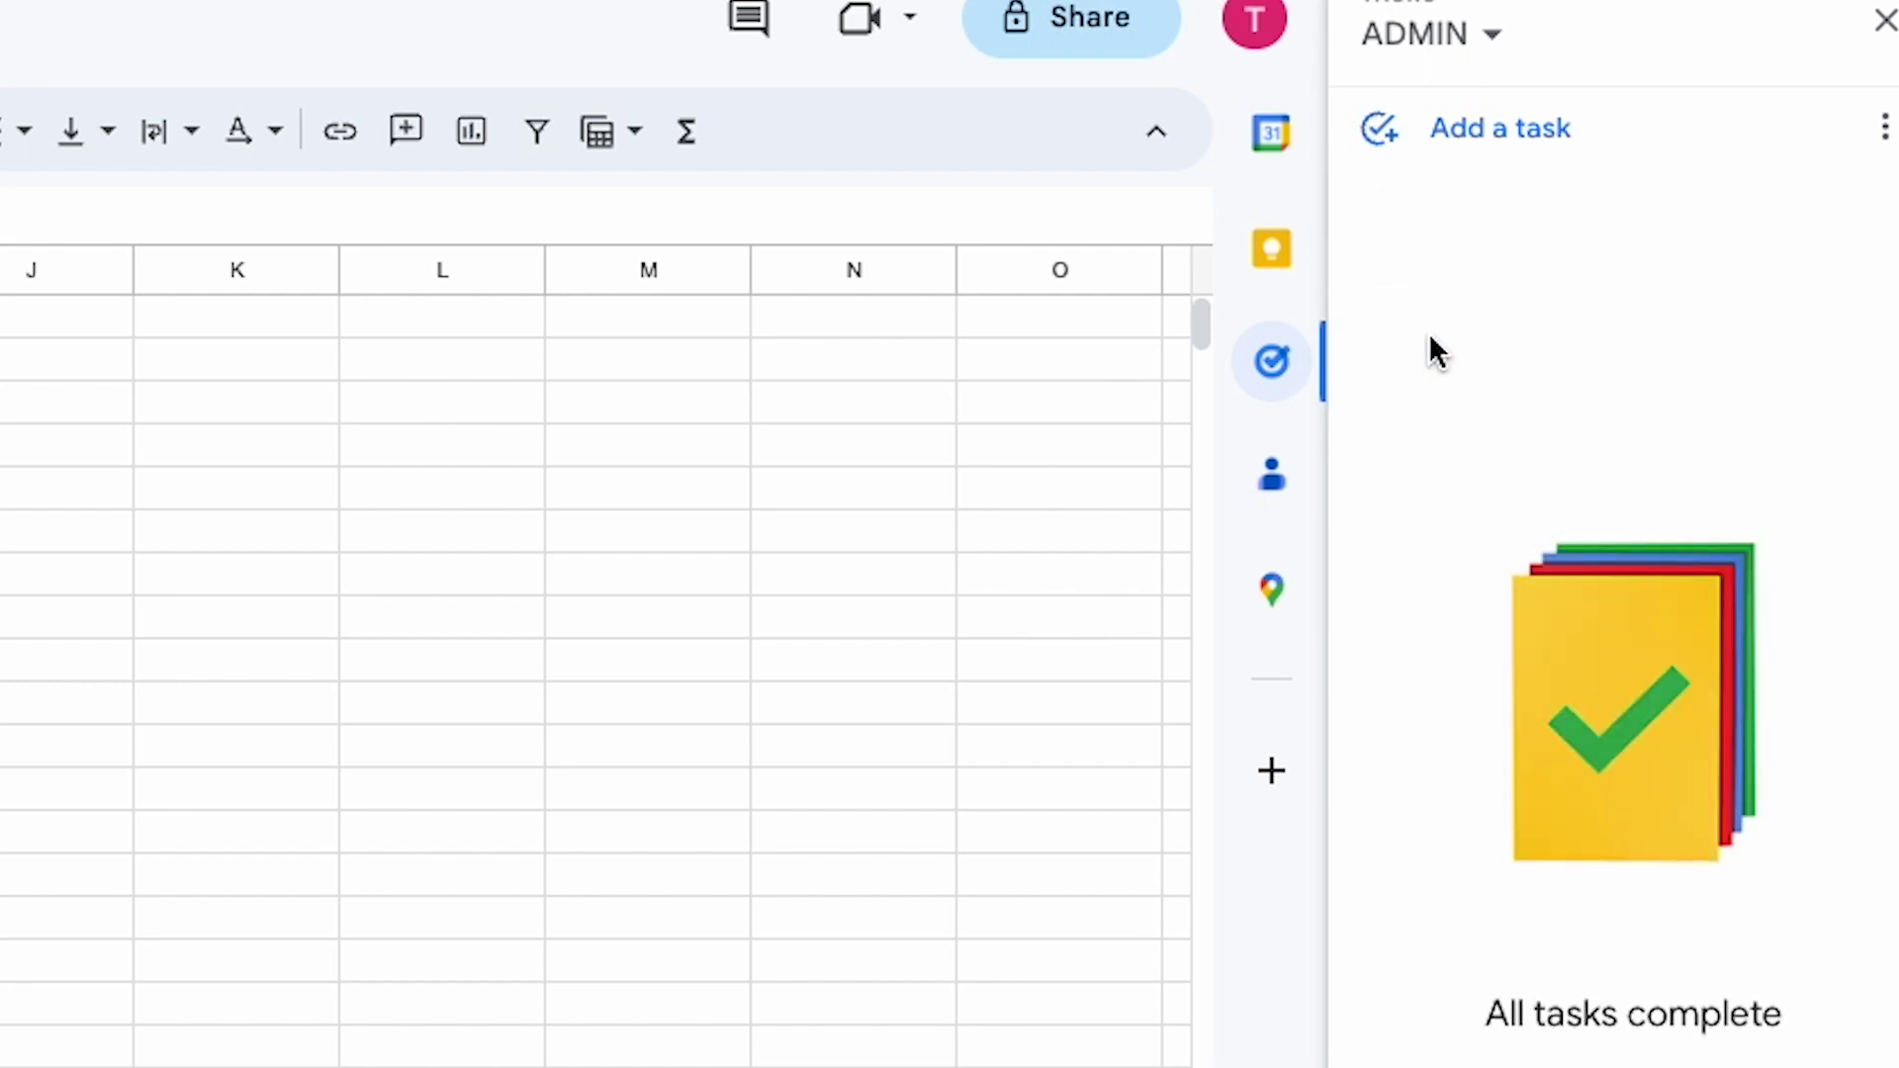
- Fill the whole first row of the blank sheet with light orange 1
click(20, 182)
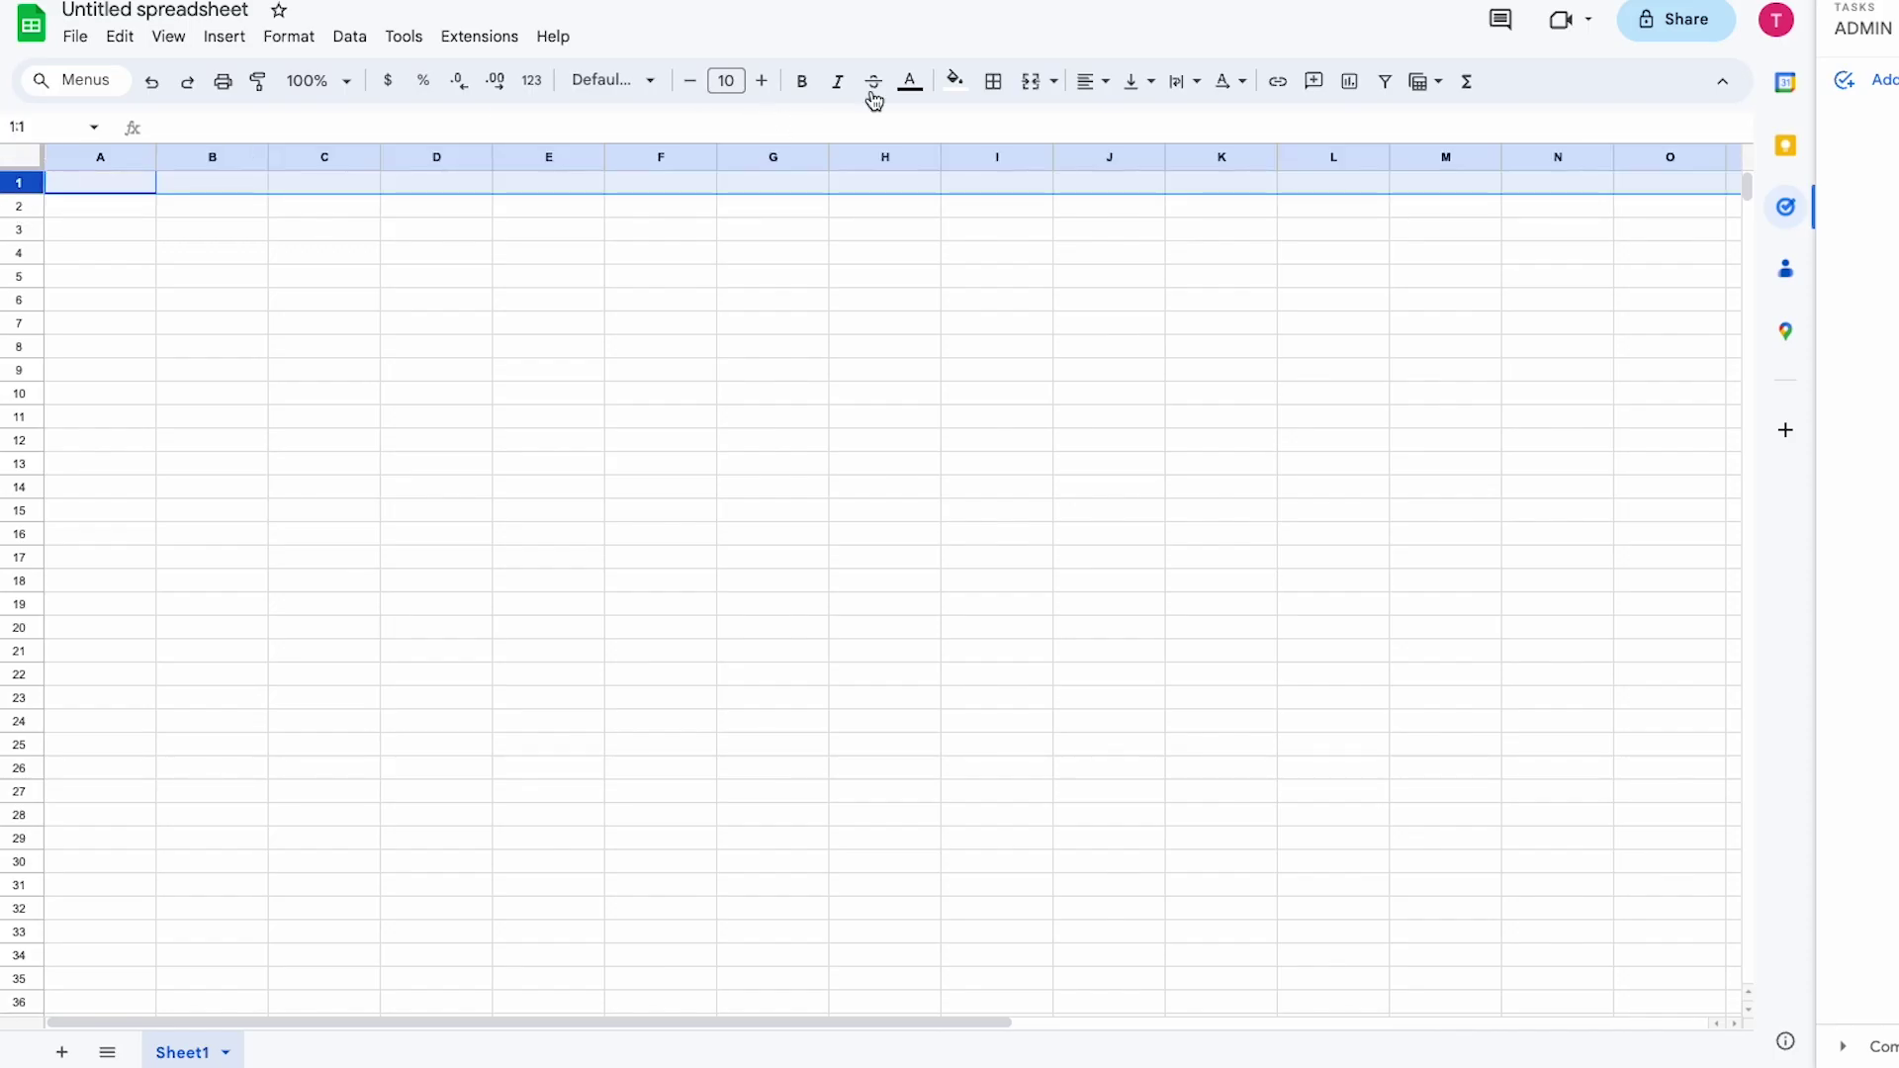
click(964, 79)
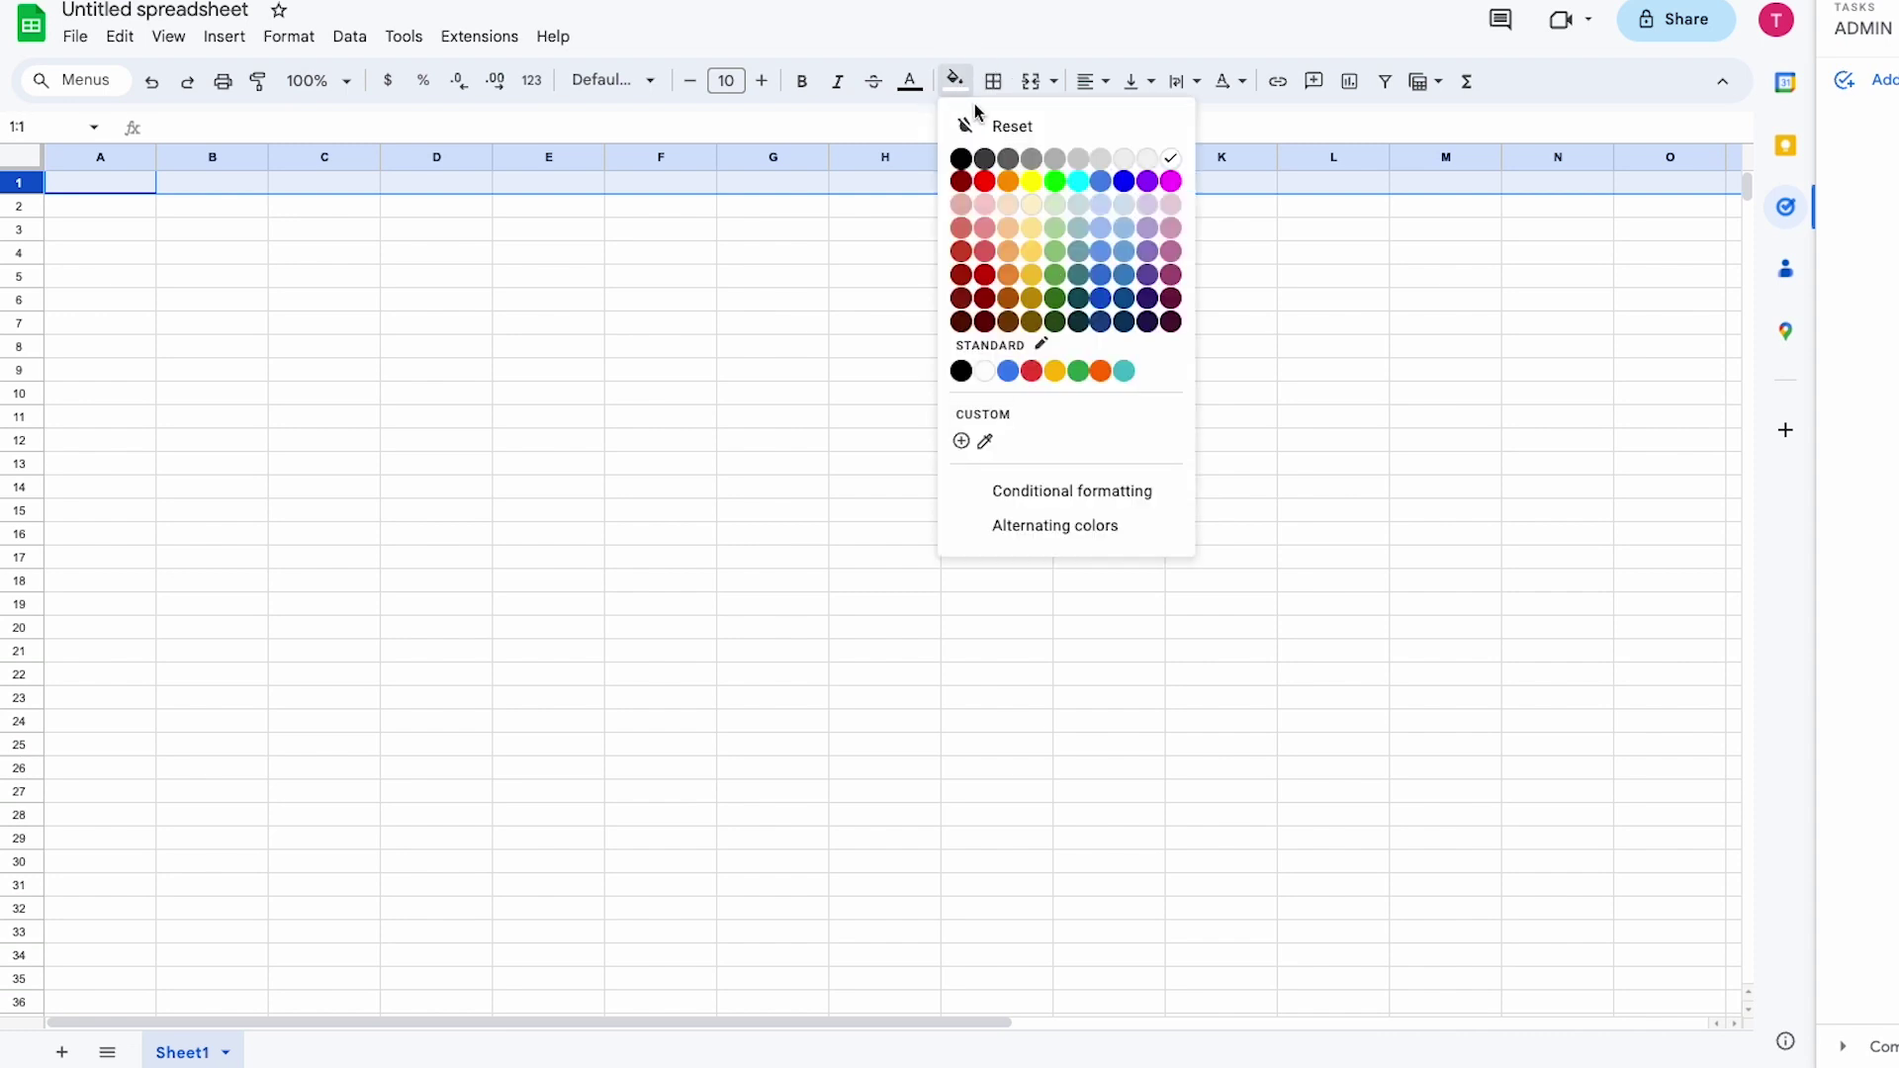
click(1009, 247)
key(Down)
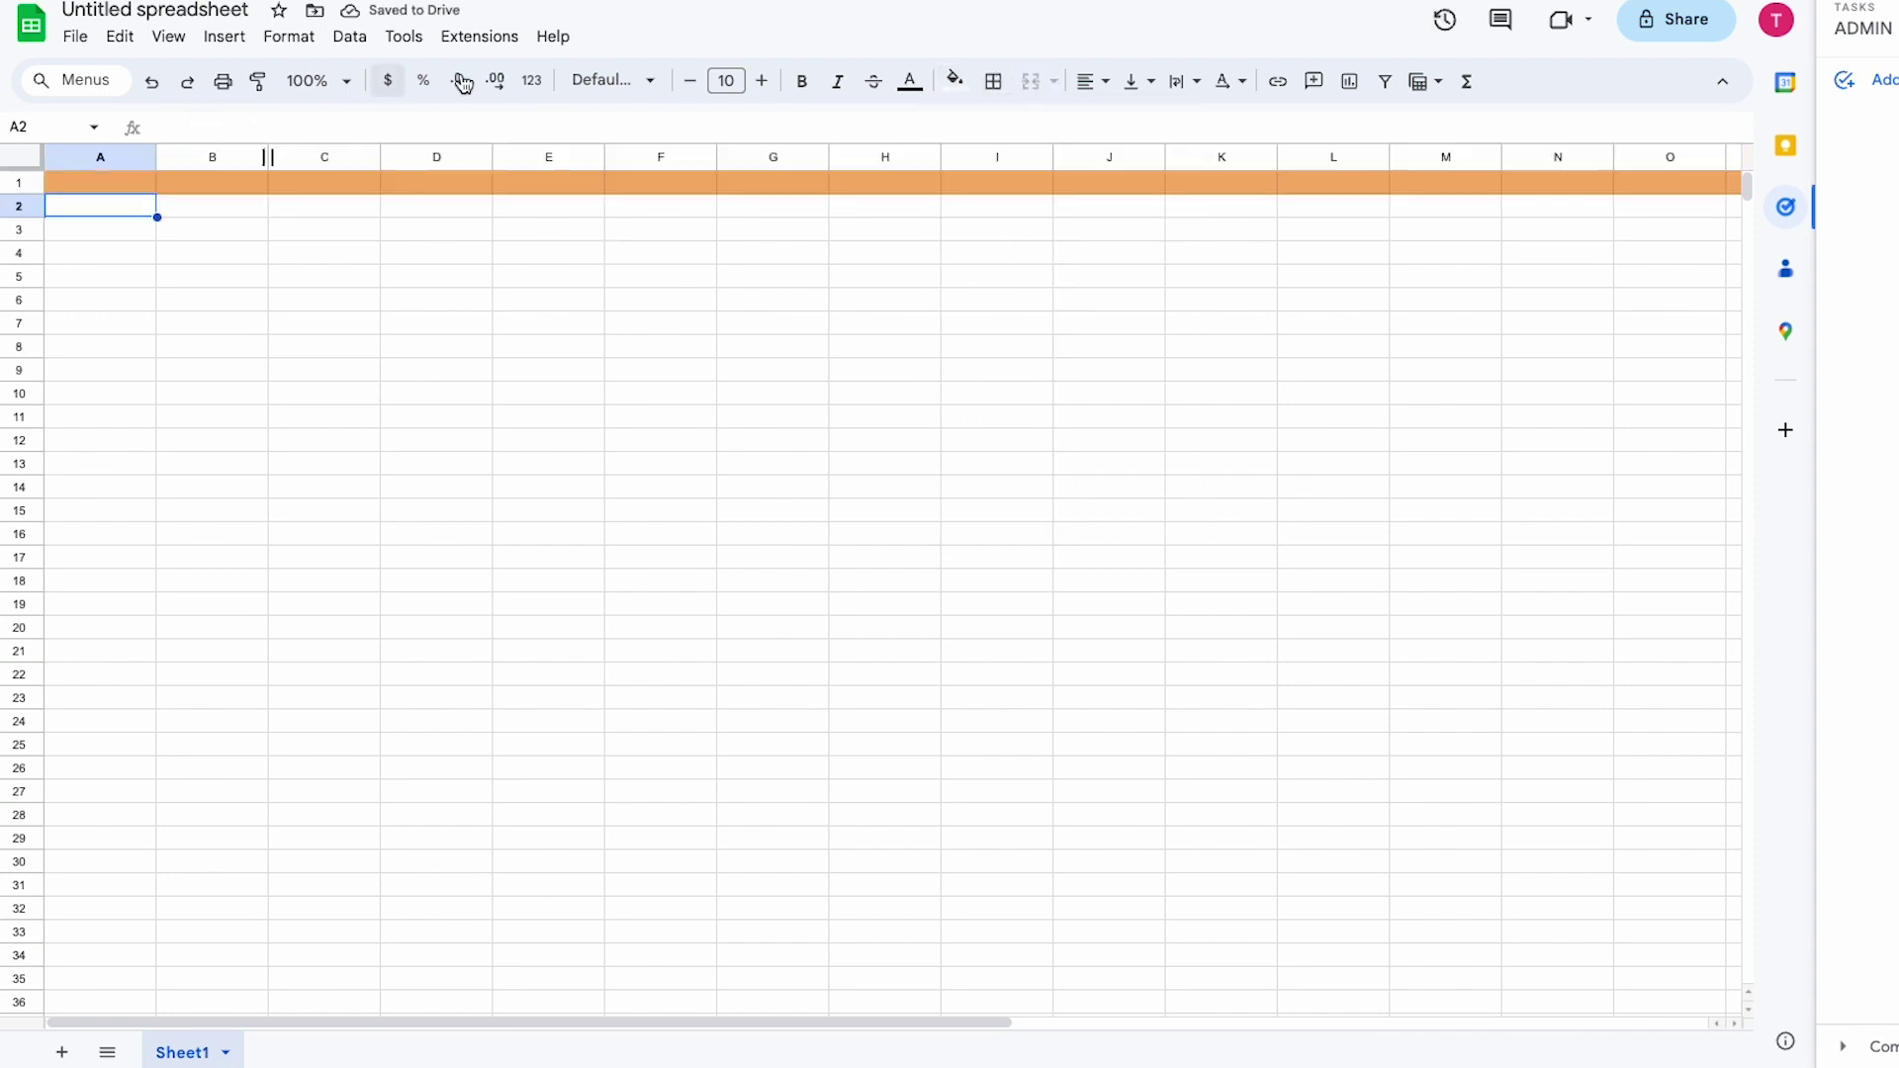
- Enter "to any color" in red text and repeat it down cells B2 to B6
click(909, 81)
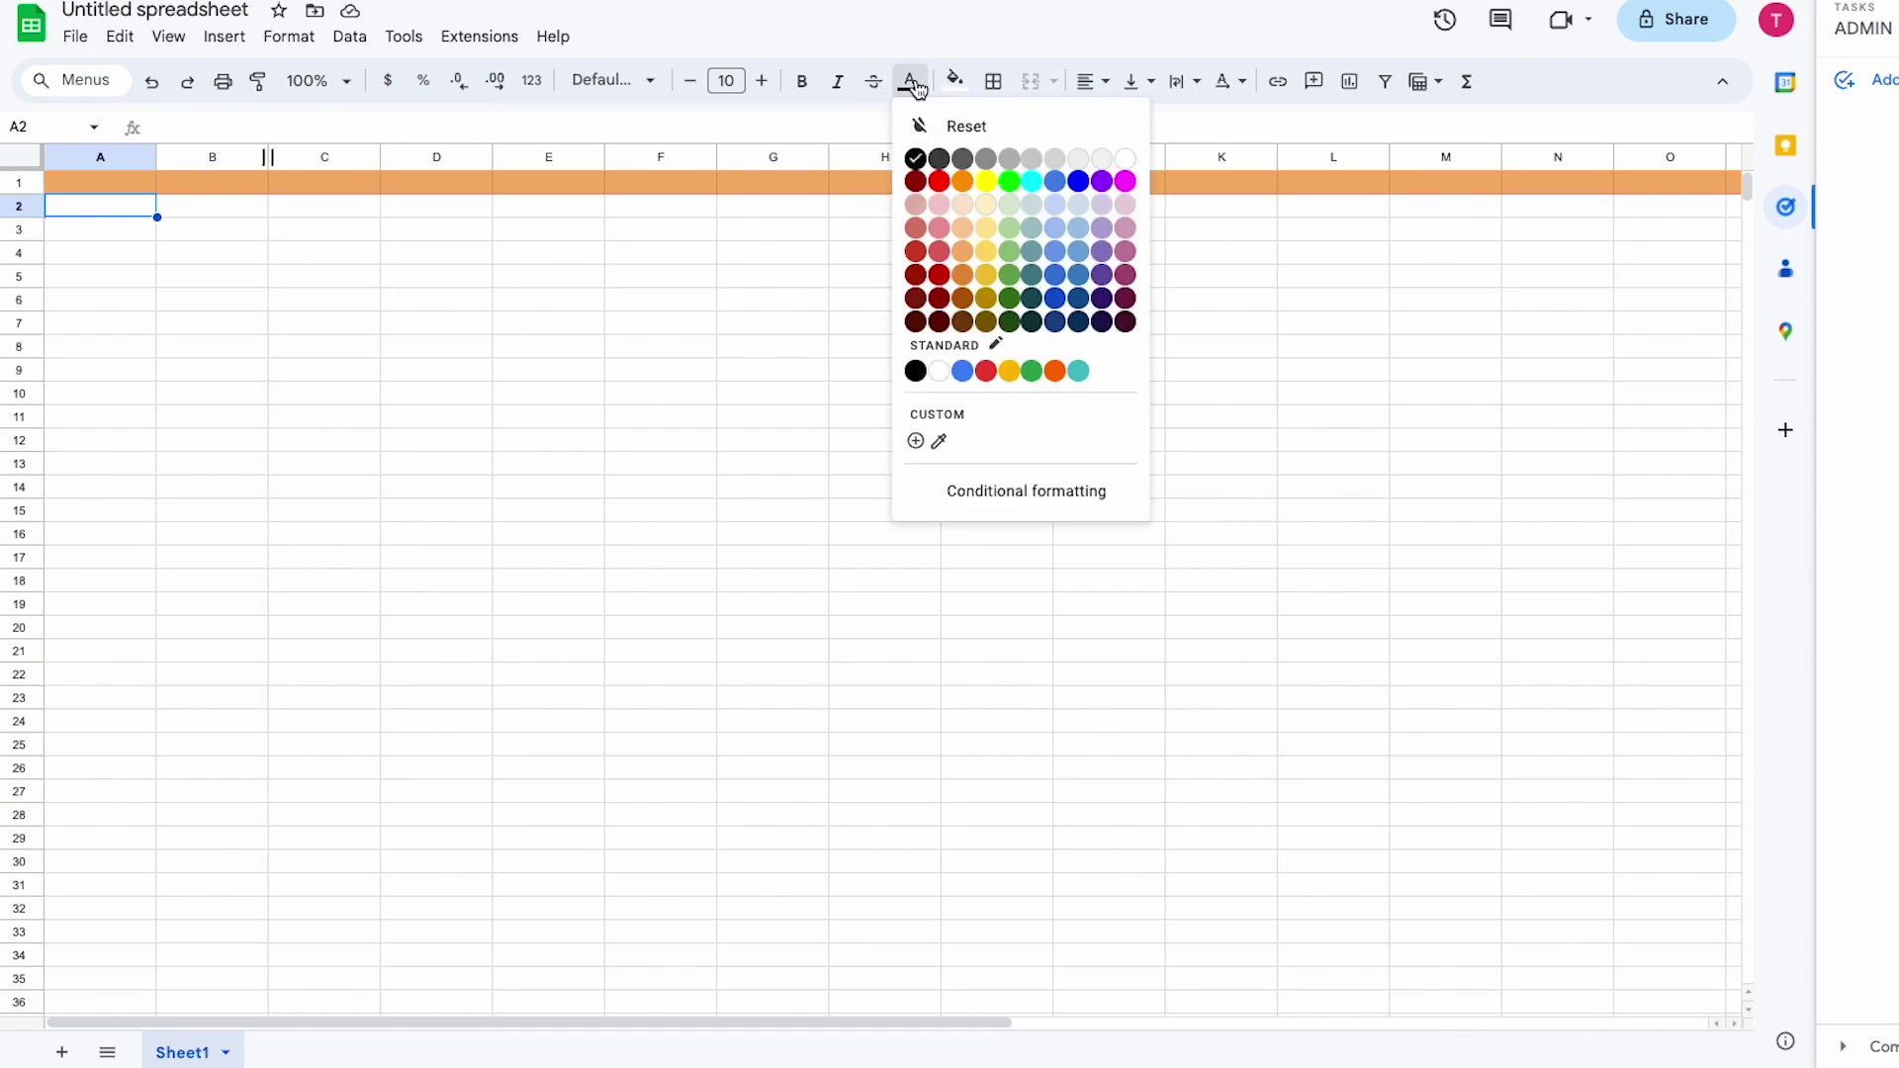
click(939, 181)
text(to an)
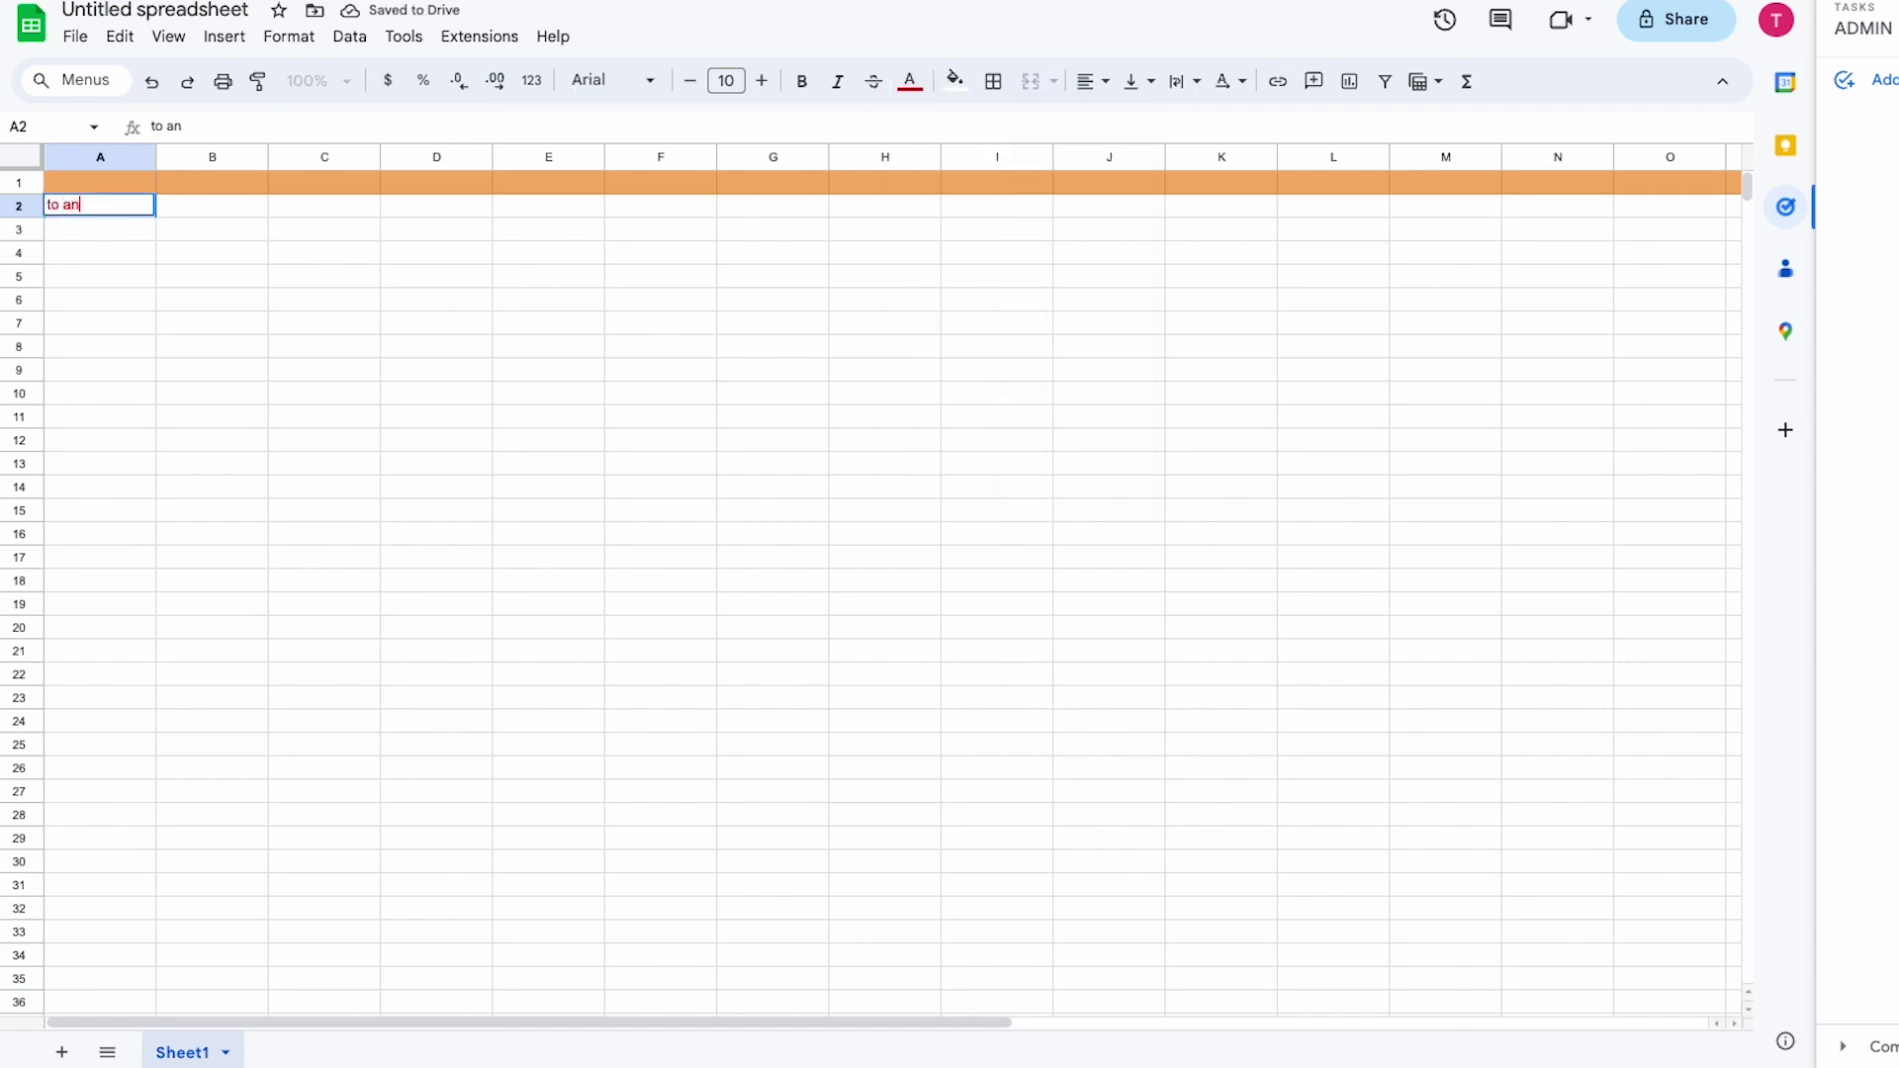
text(y color)
drag(85, 199, 263, 310)
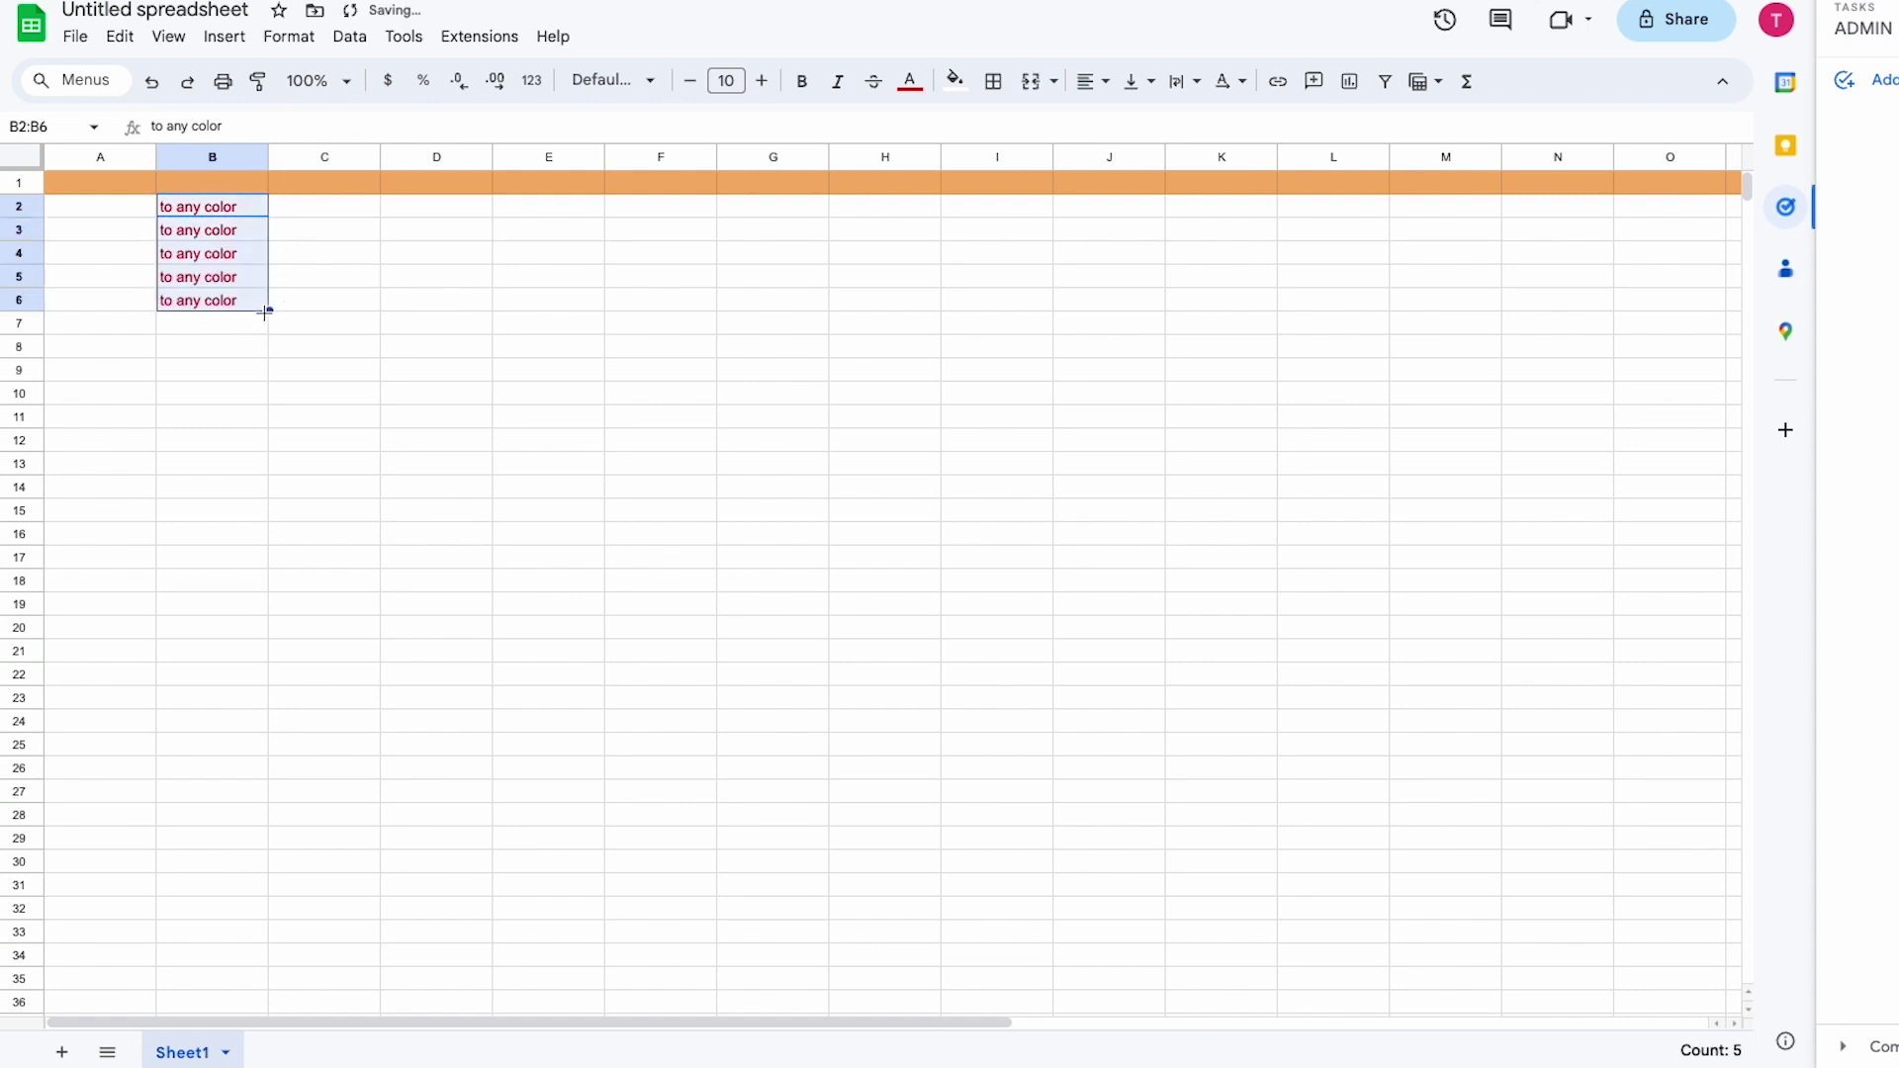
- Enter 1.5 in cell C2 and apply the Number format with two decimals
click(324, 205)
click(289, 35)
mouse_move(316, 146)
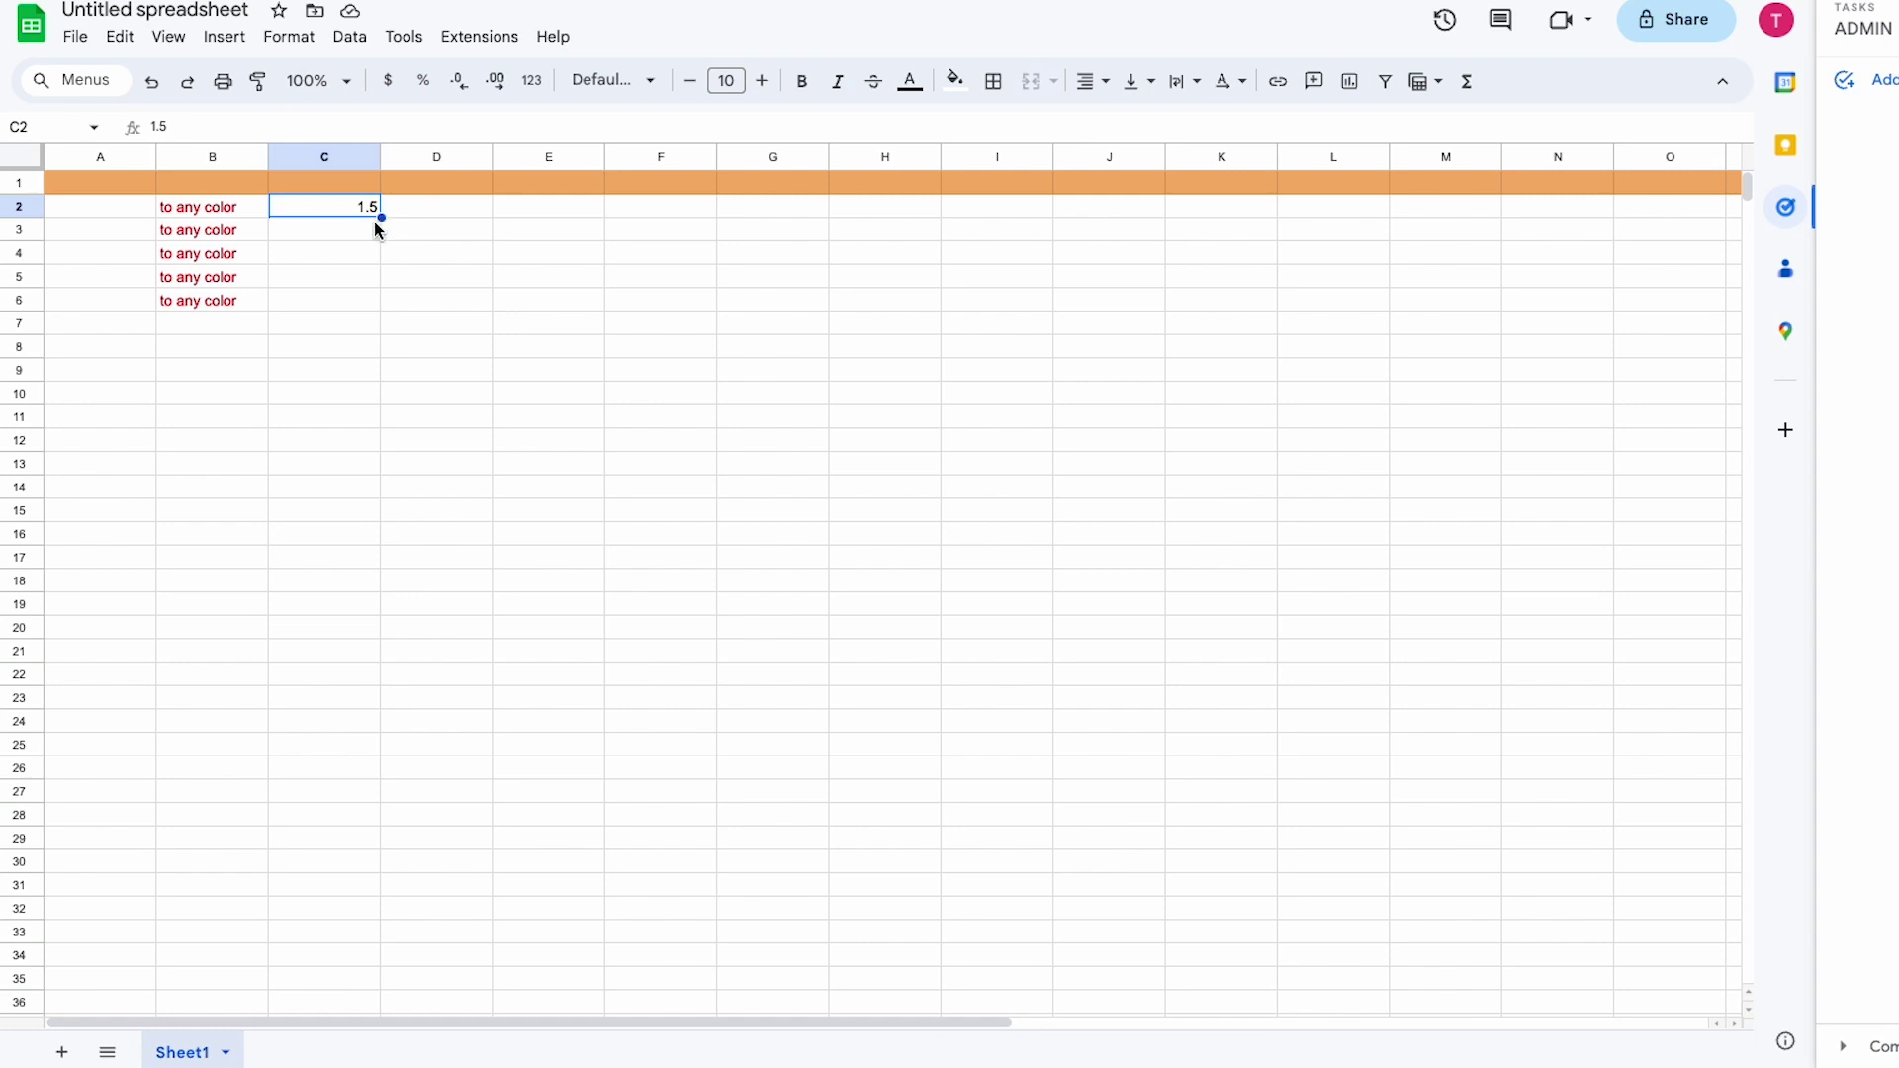
click(286, 38)
mouse_move(325, 135)
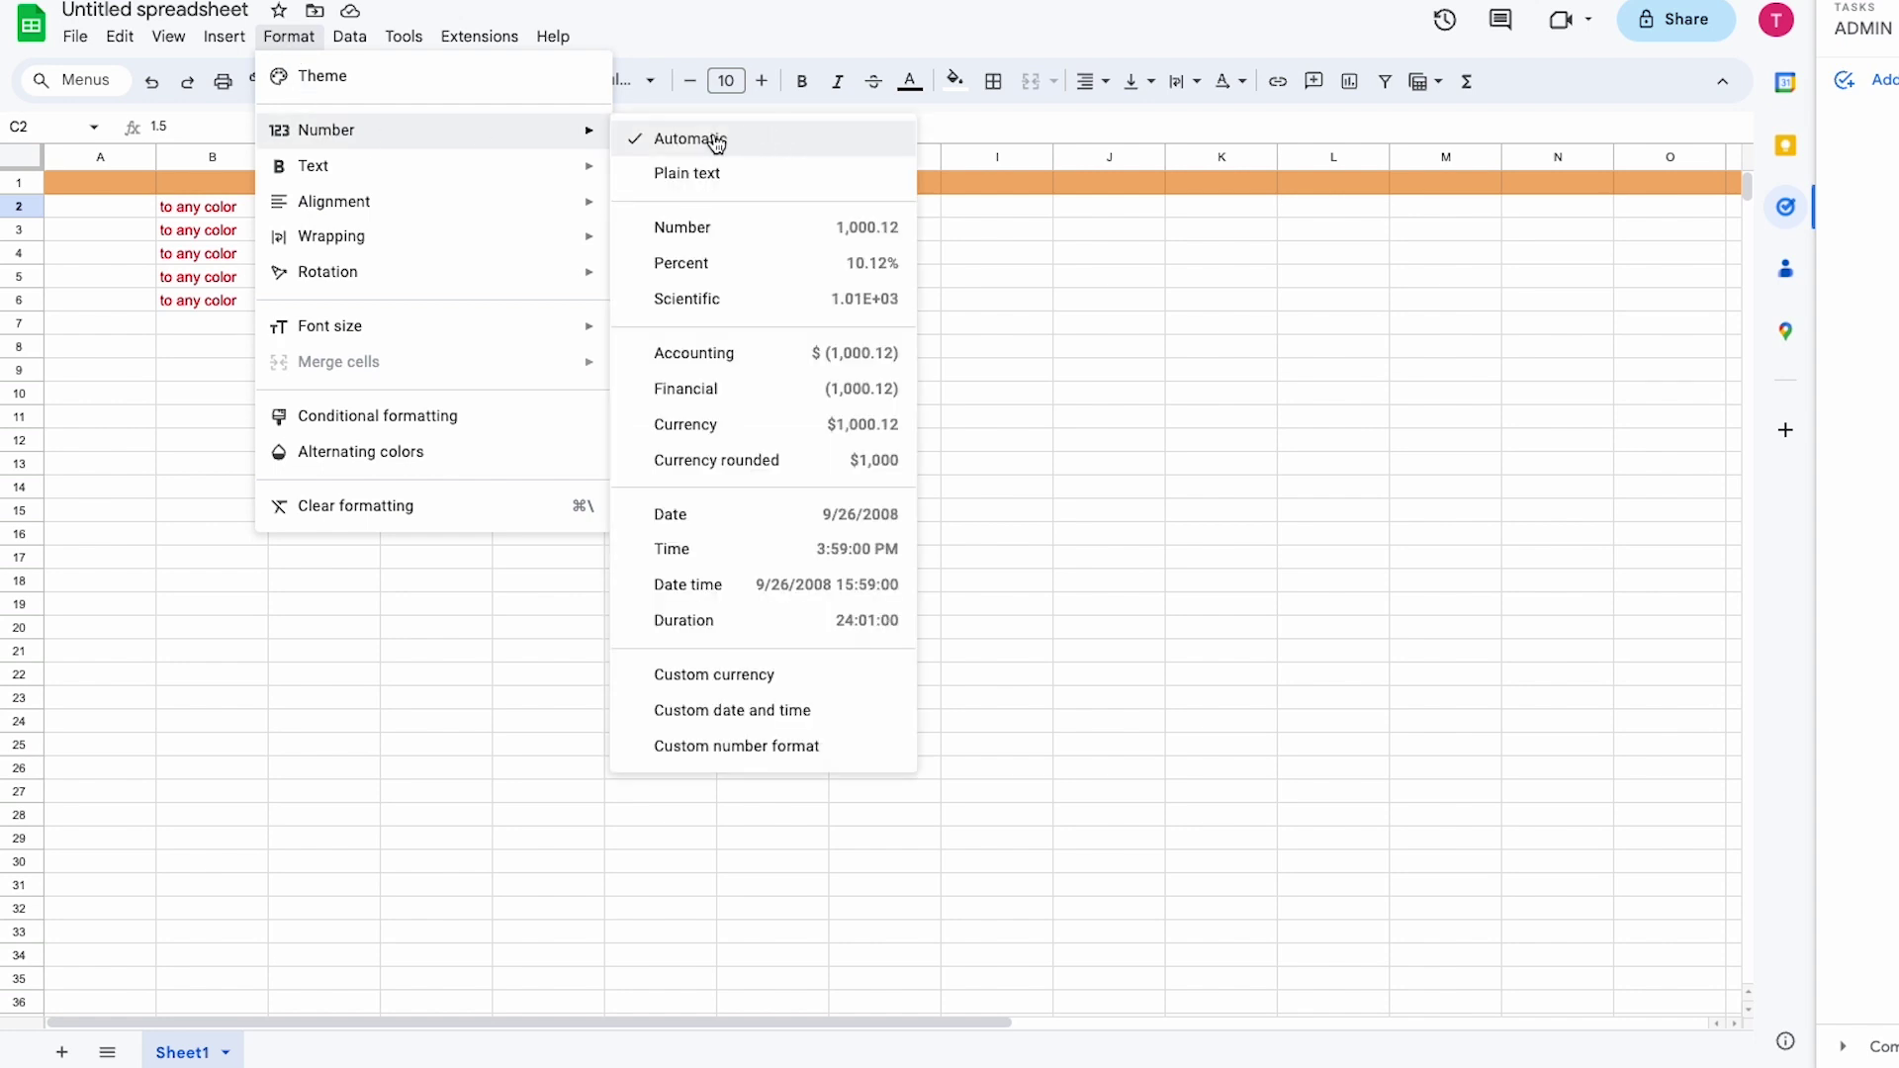
click(710, 226)
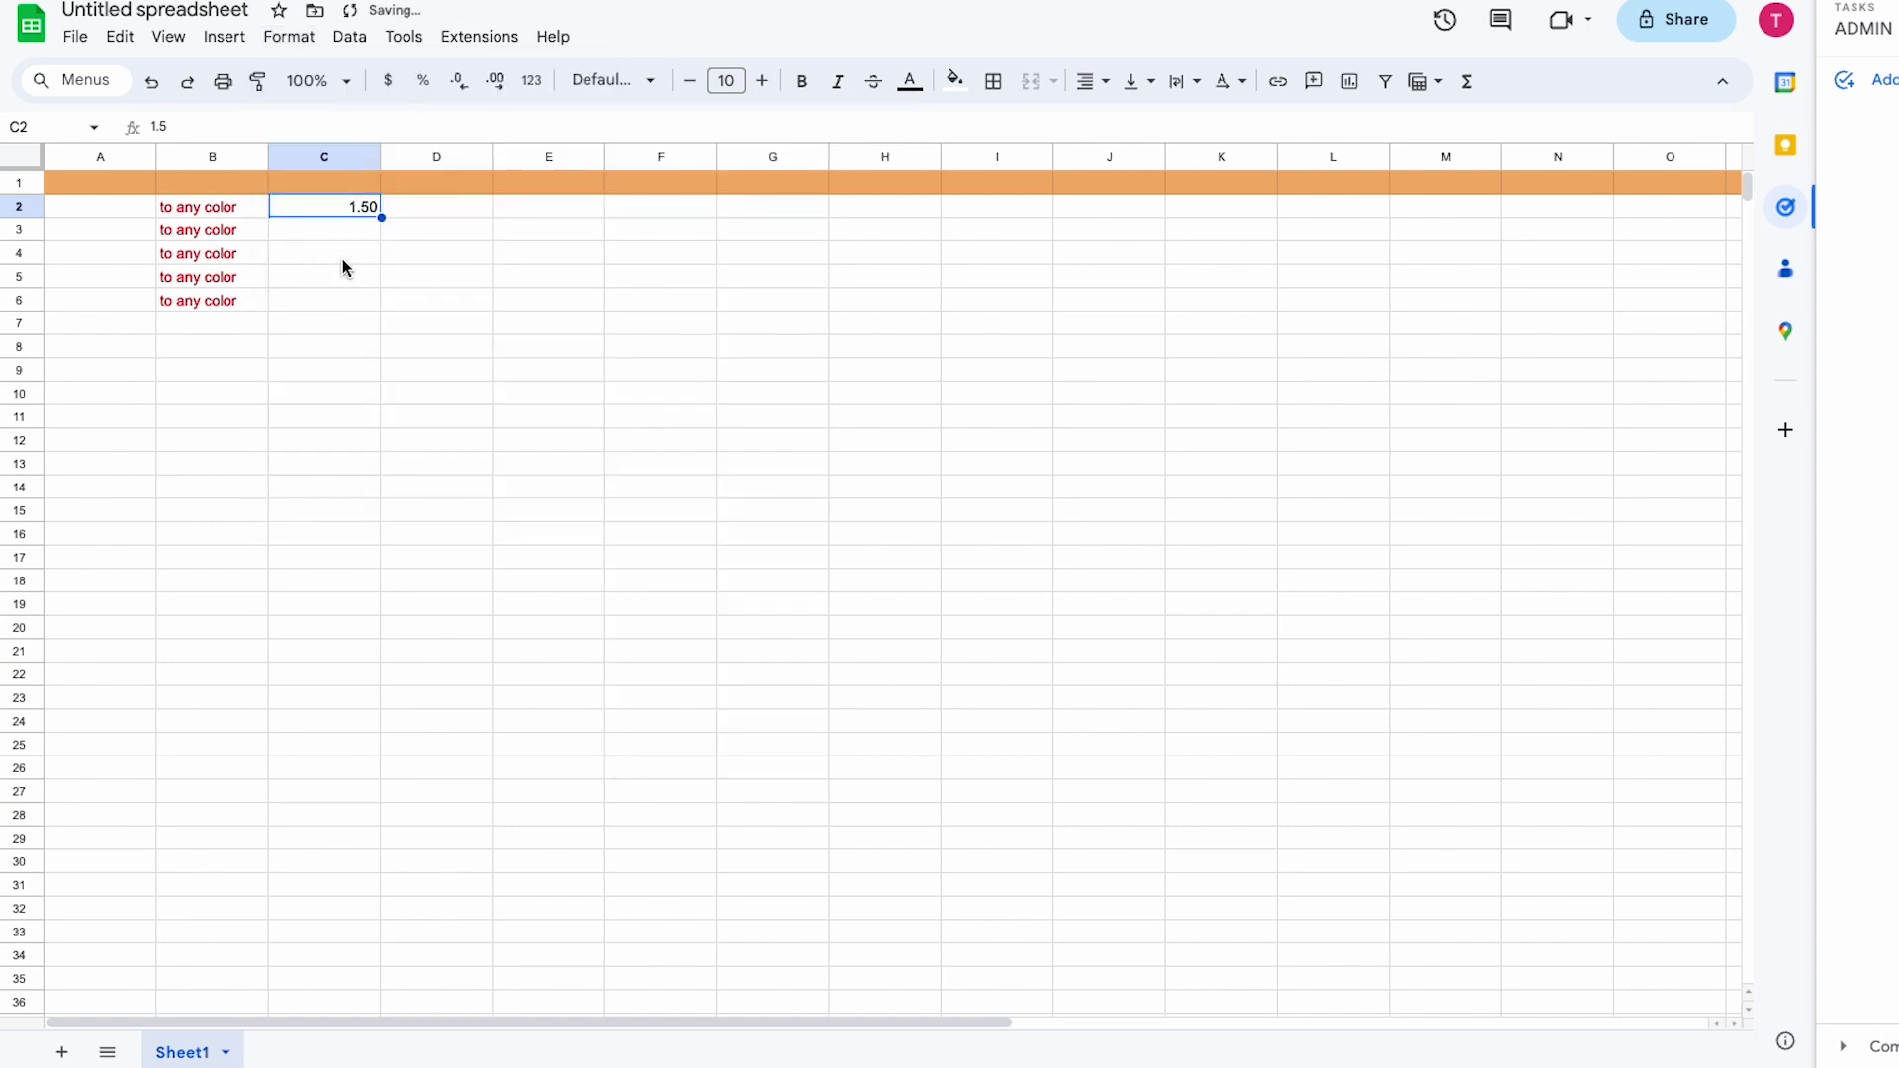
- Narrow column C slightly and enter 1.4 in cell C3
click(373, 239)
drag(380, 157, 367, 158)
text(1.4)
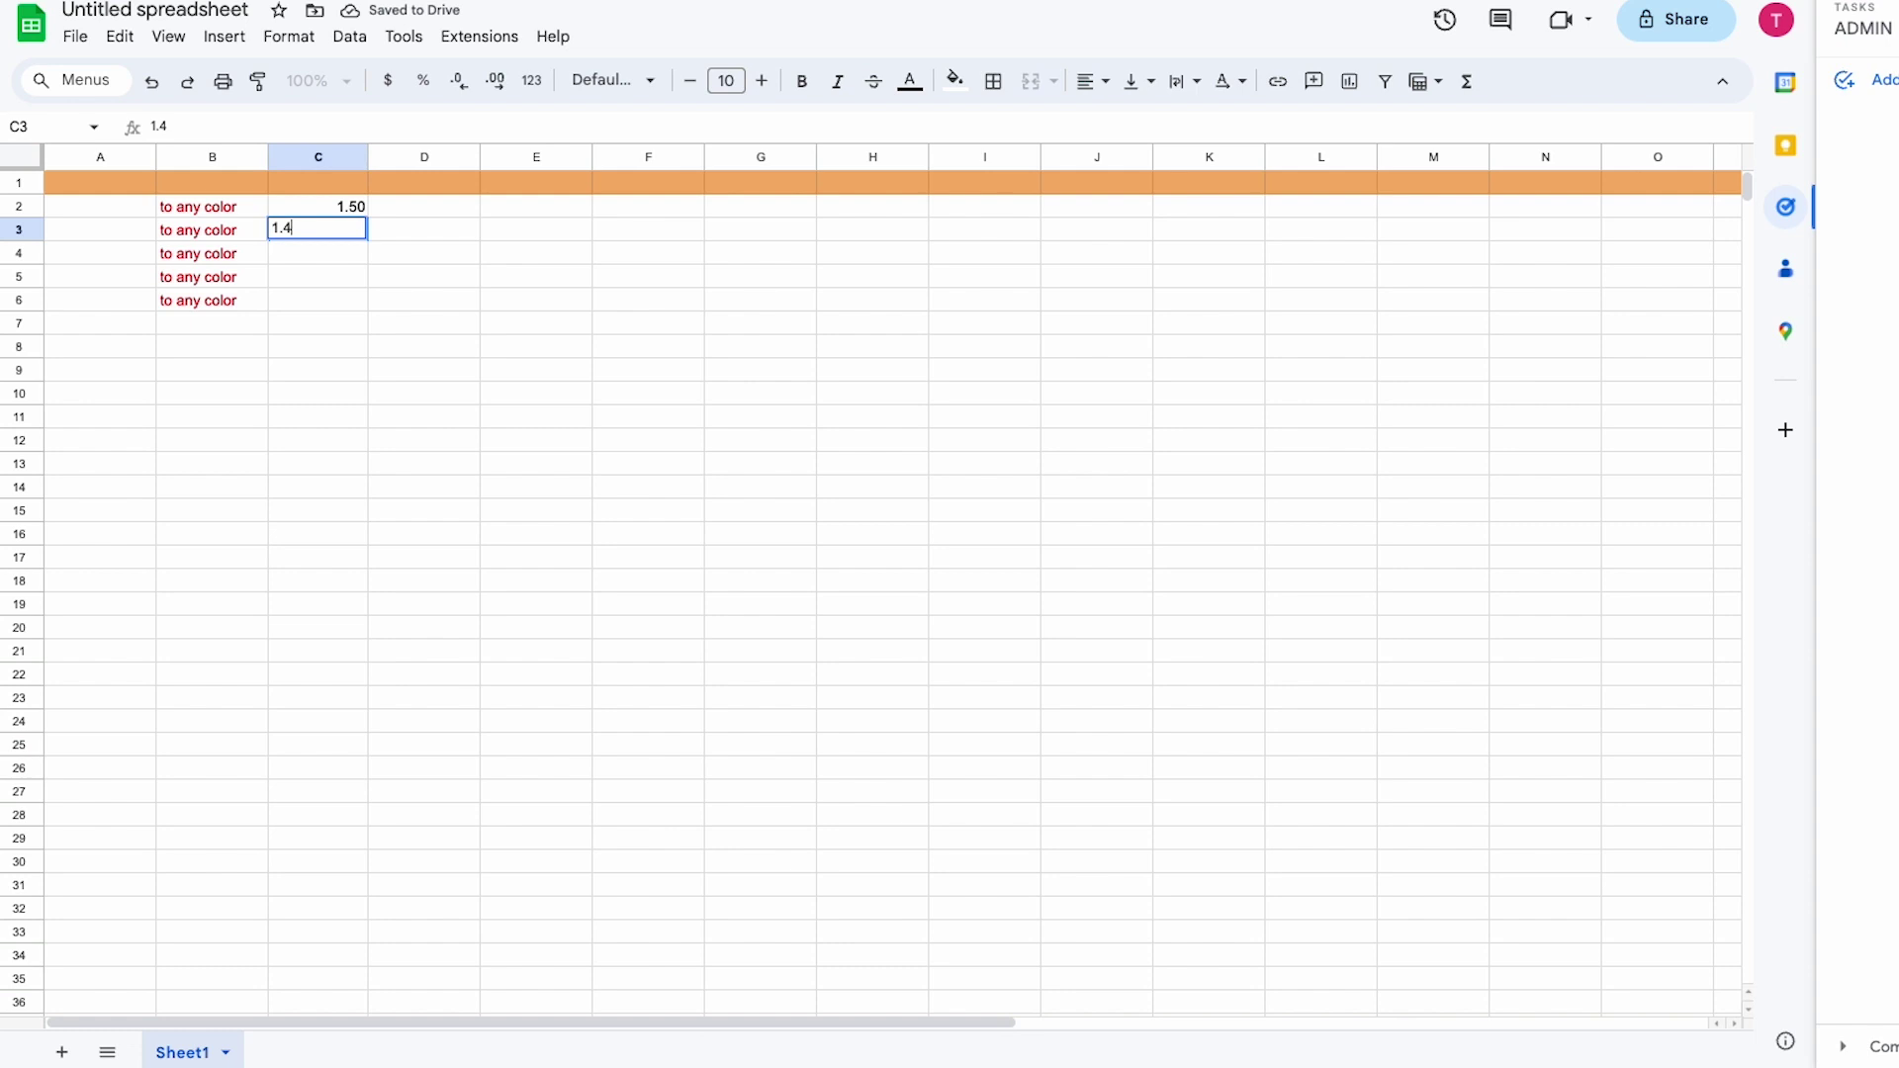
key(Return)
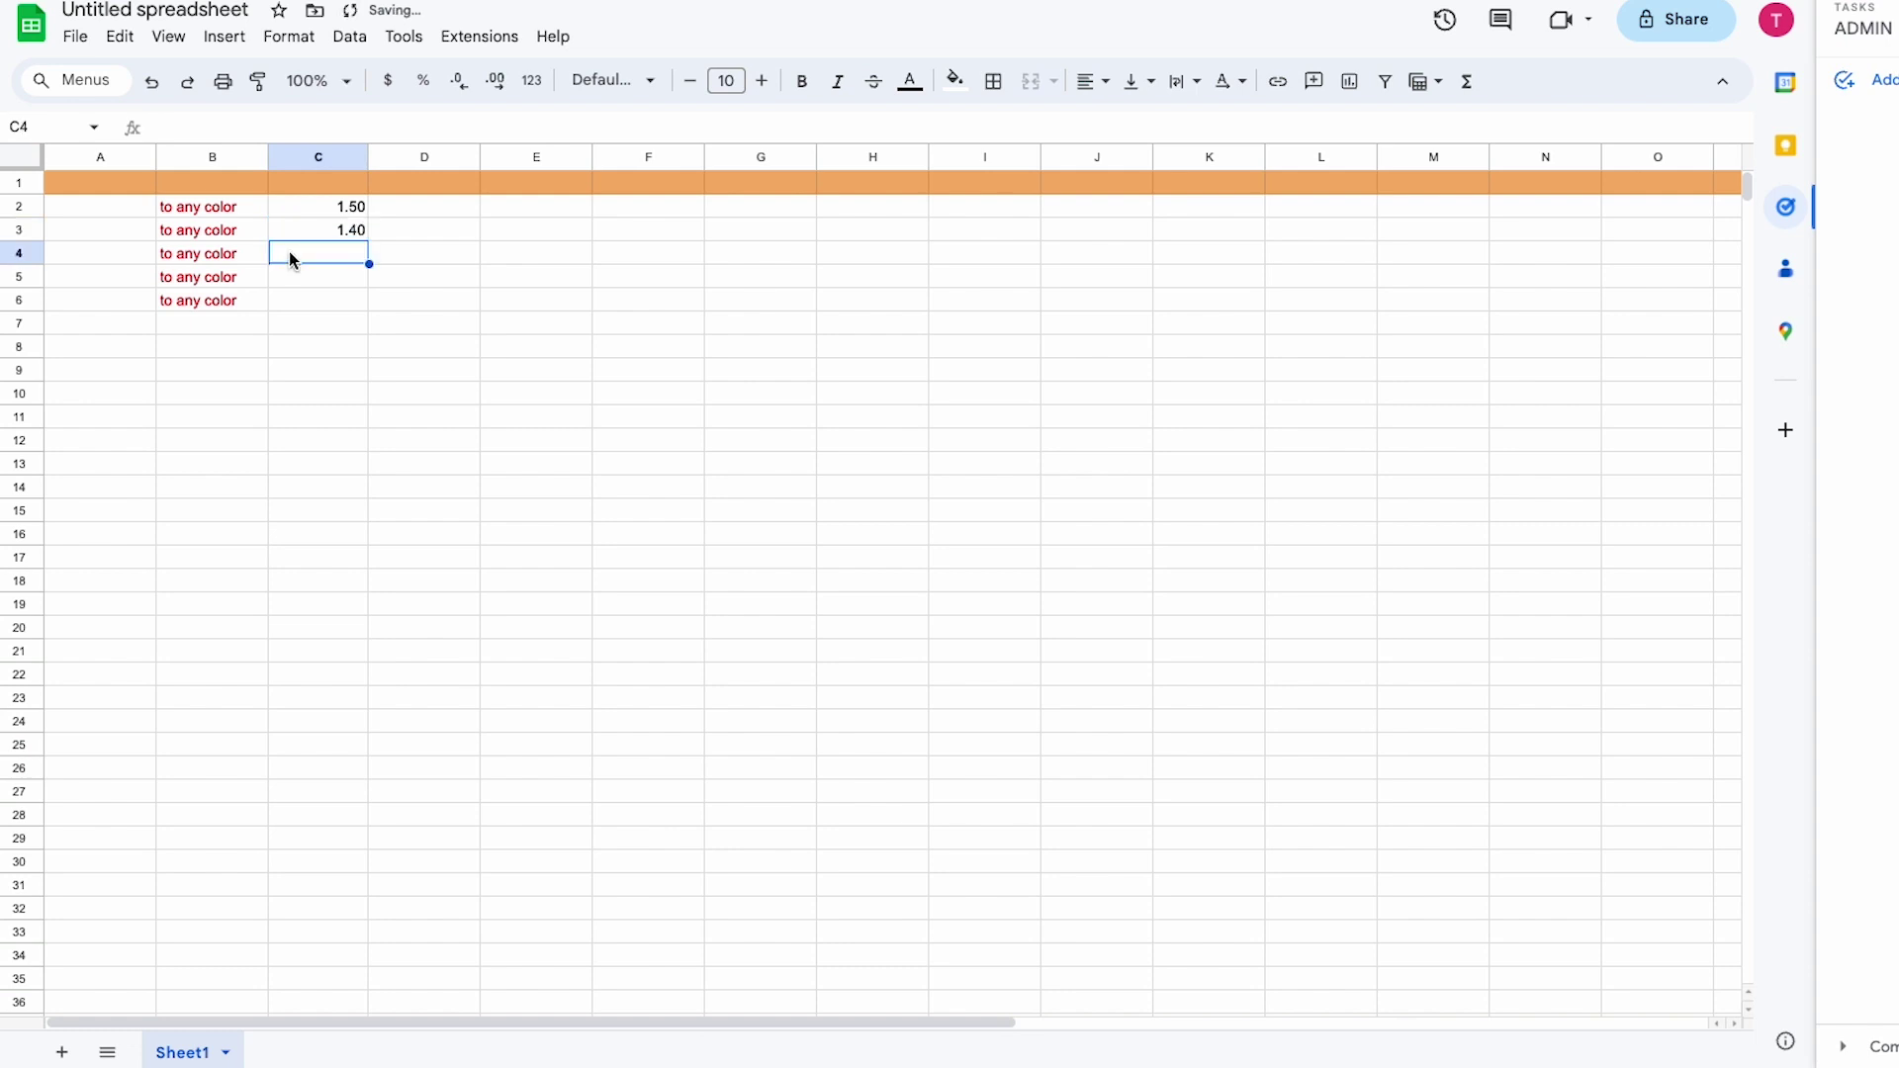
key(ctrl+k)
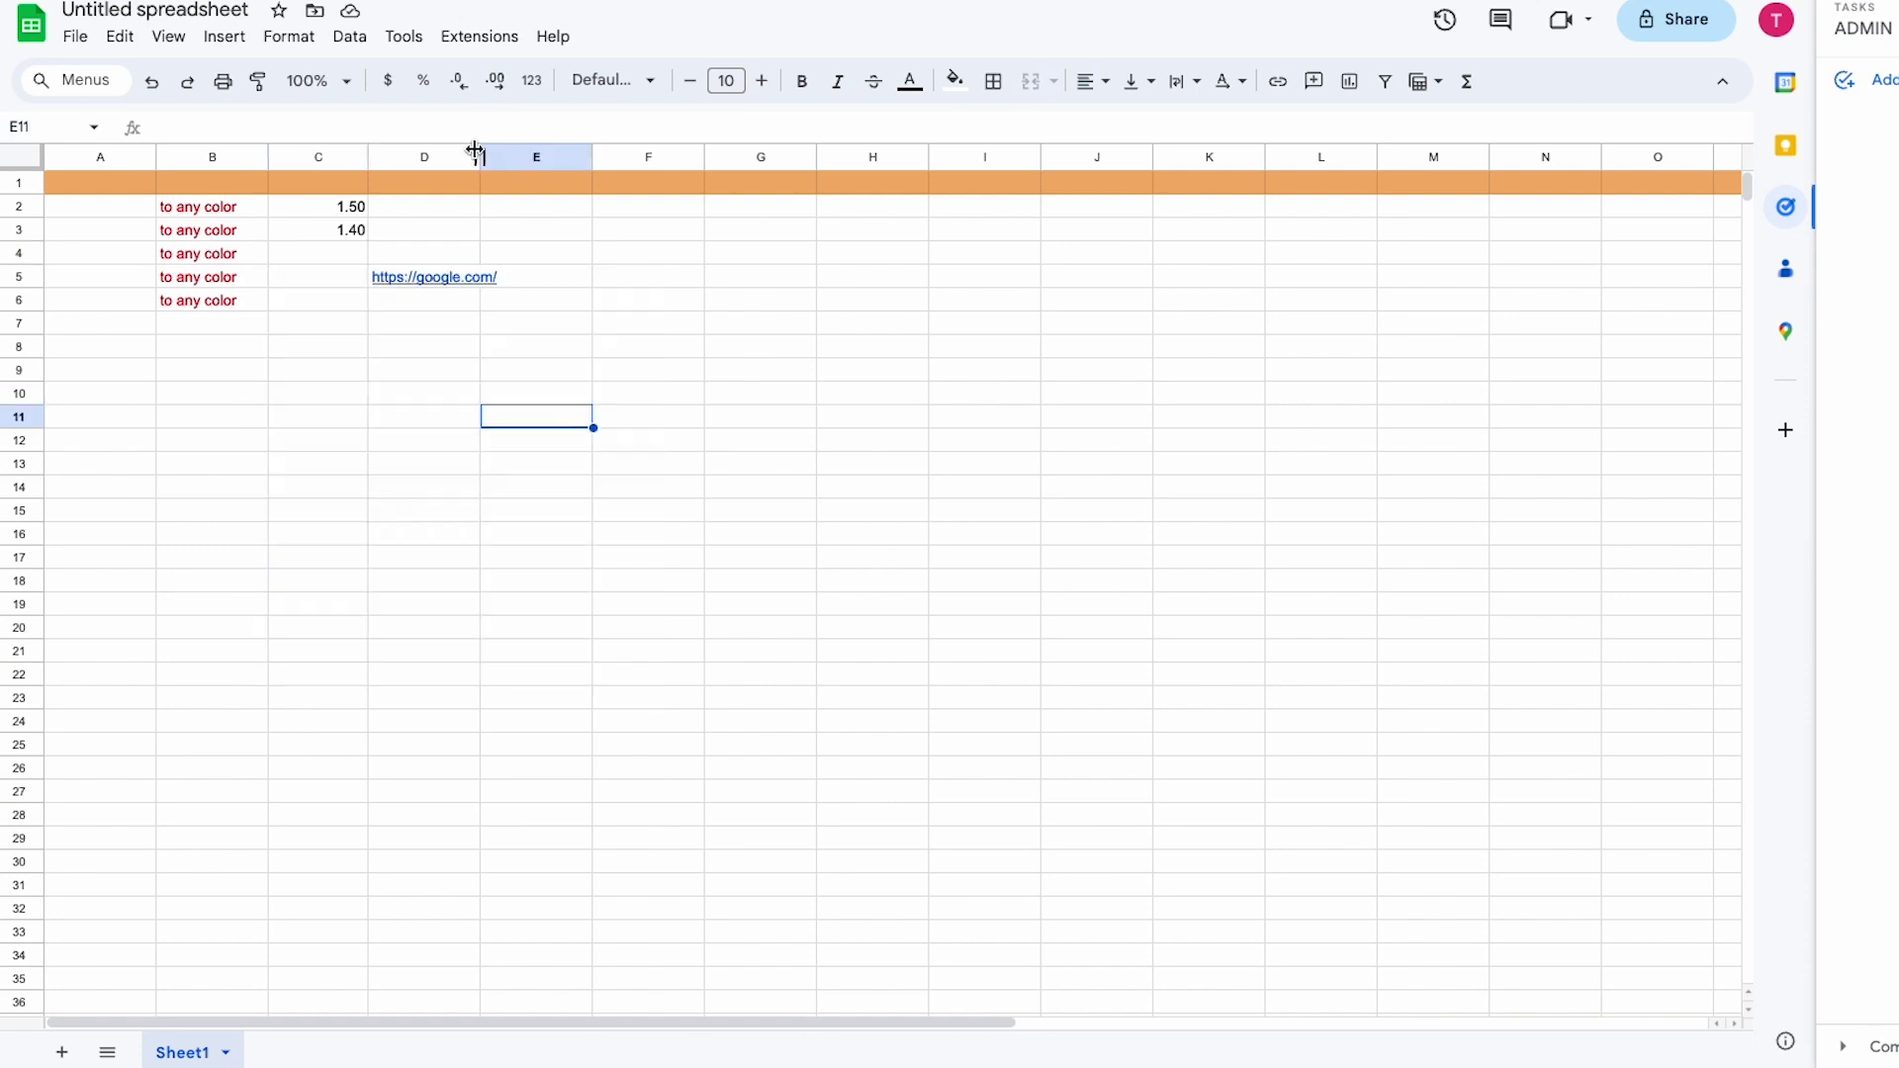
click(448, 277)
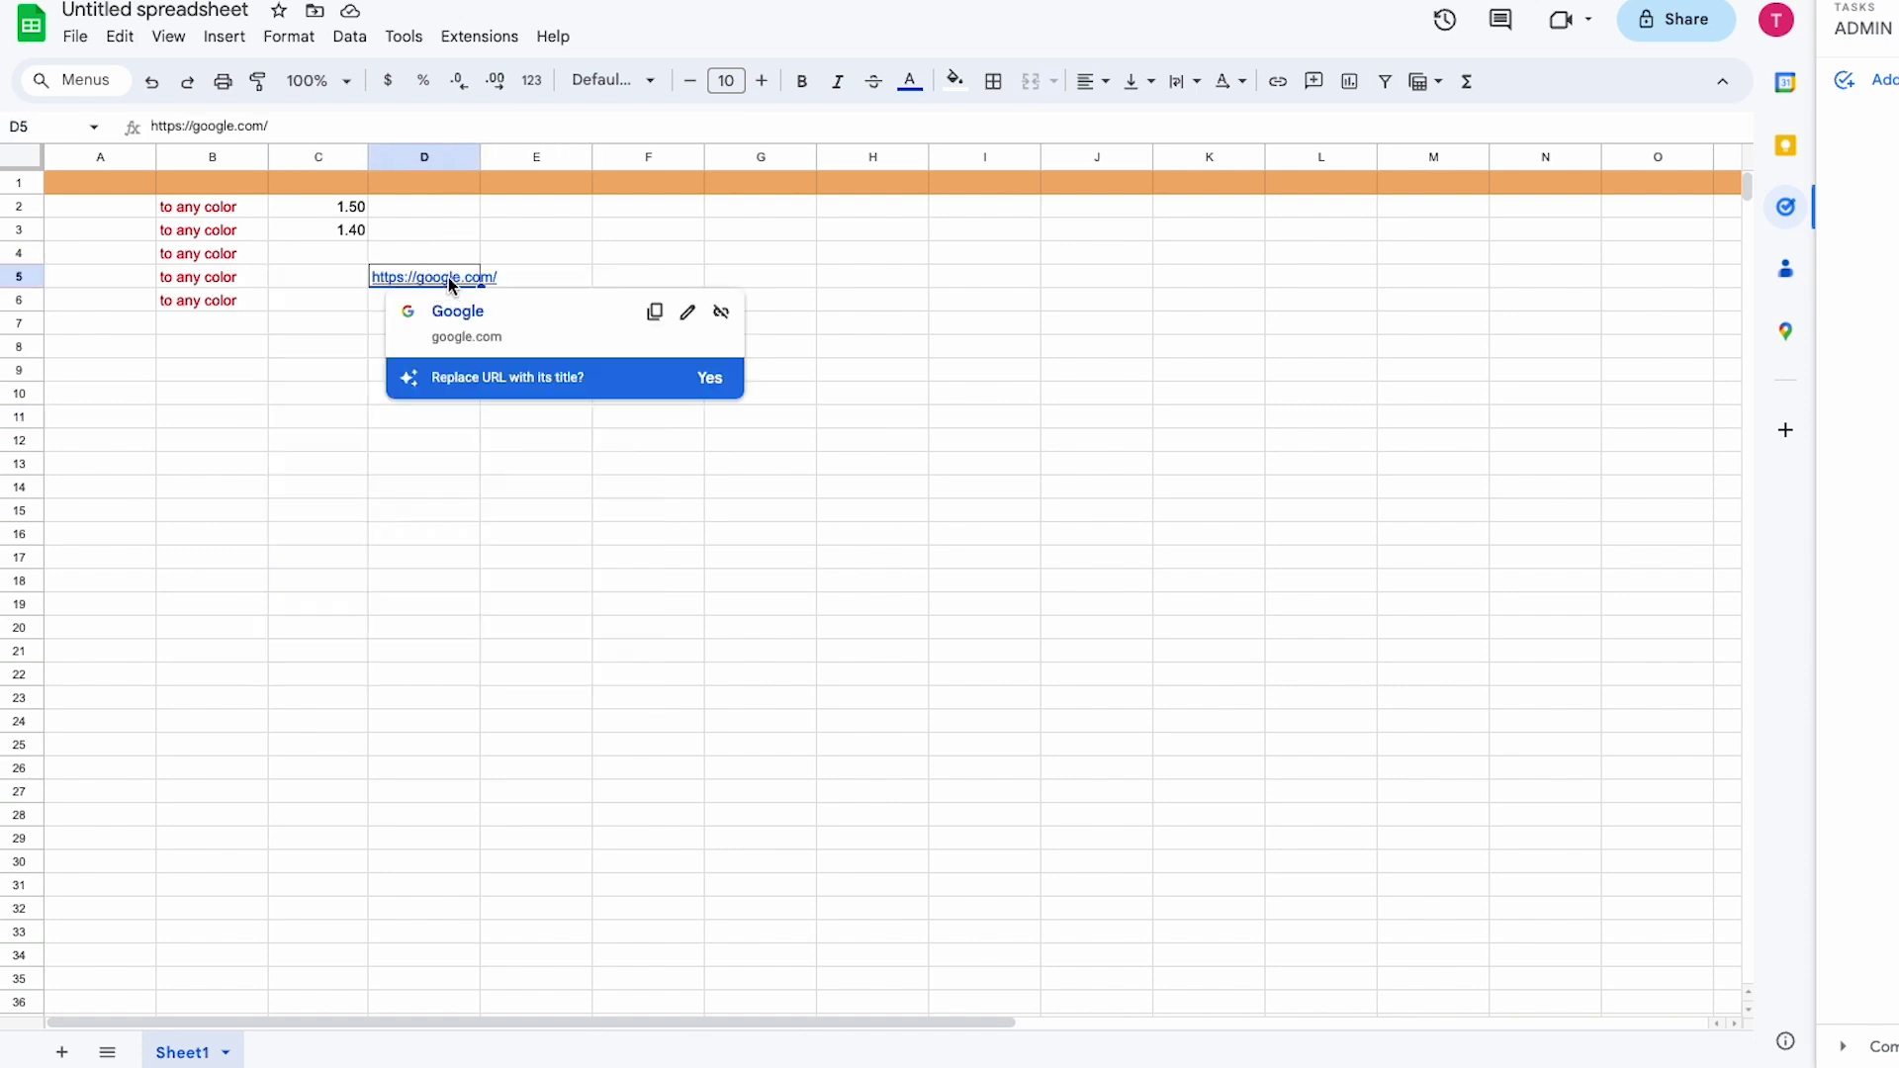
click(525, 285)
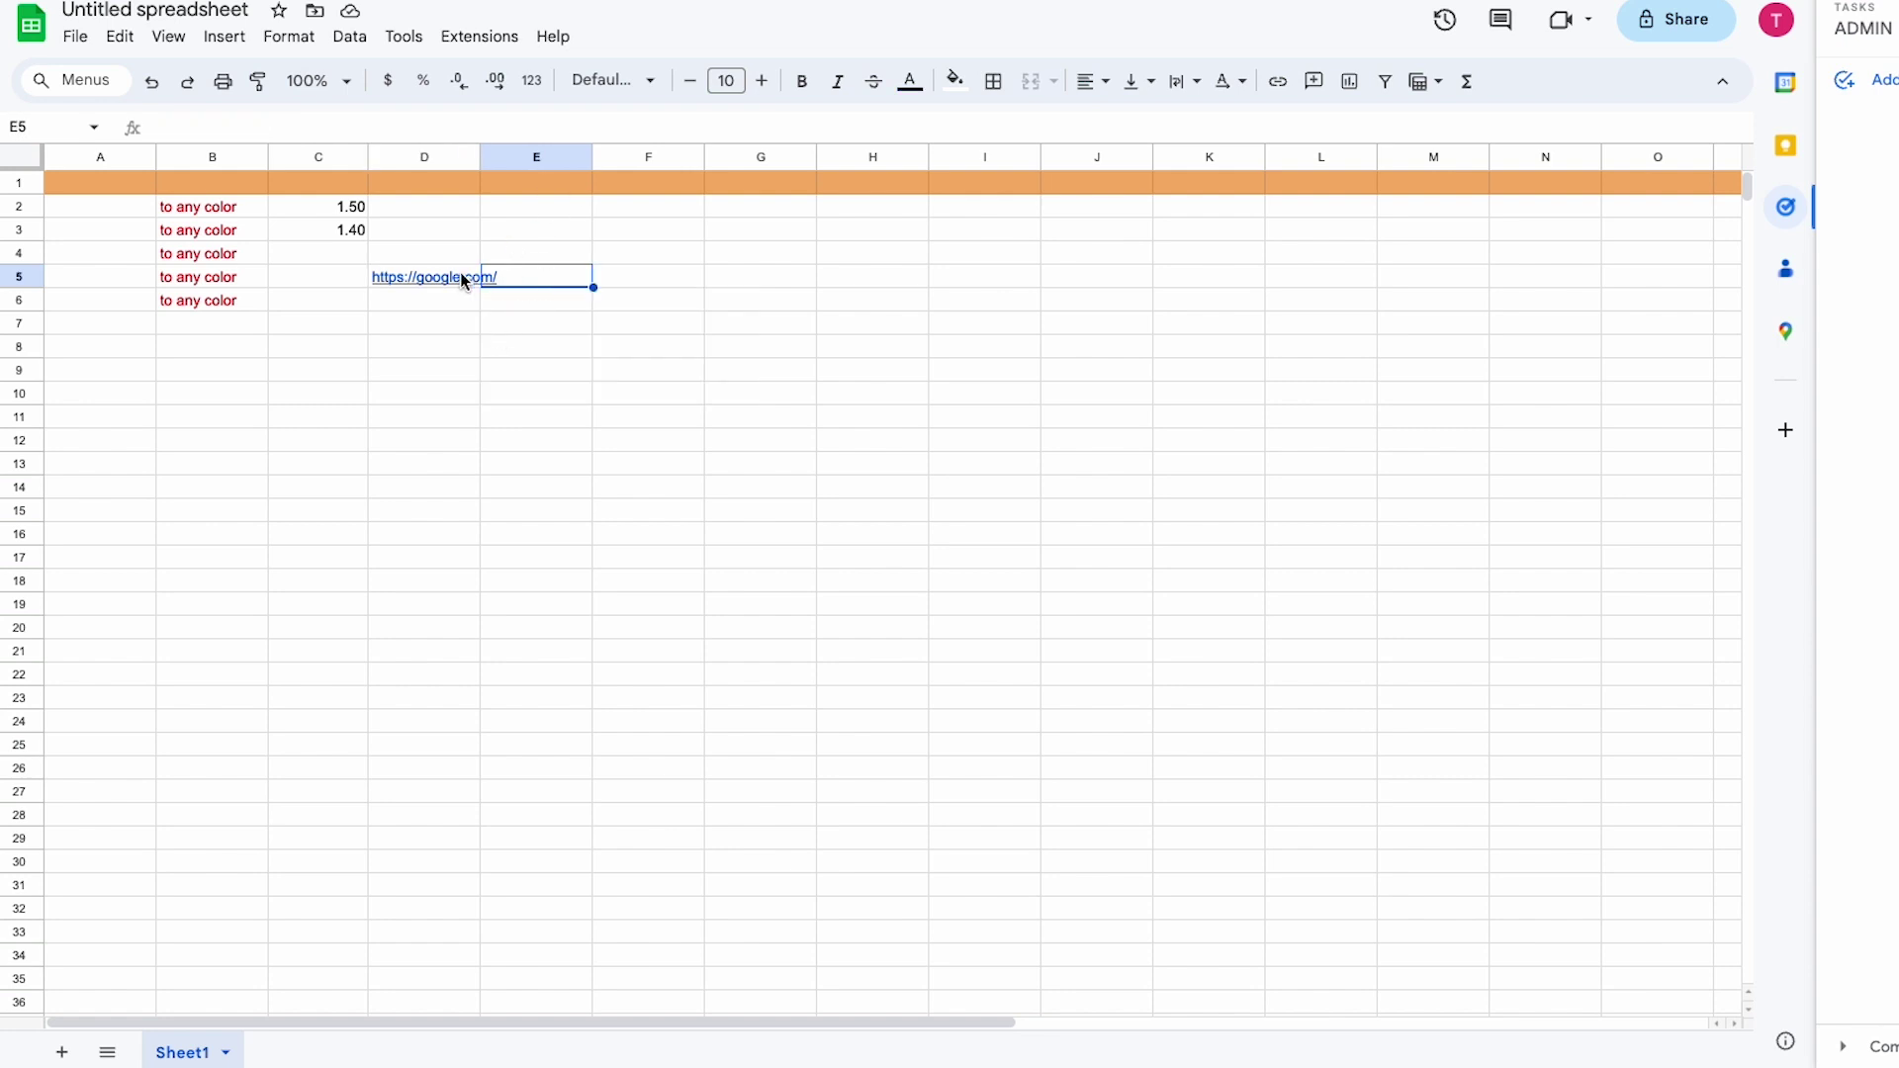
mouse_move(498, 281)
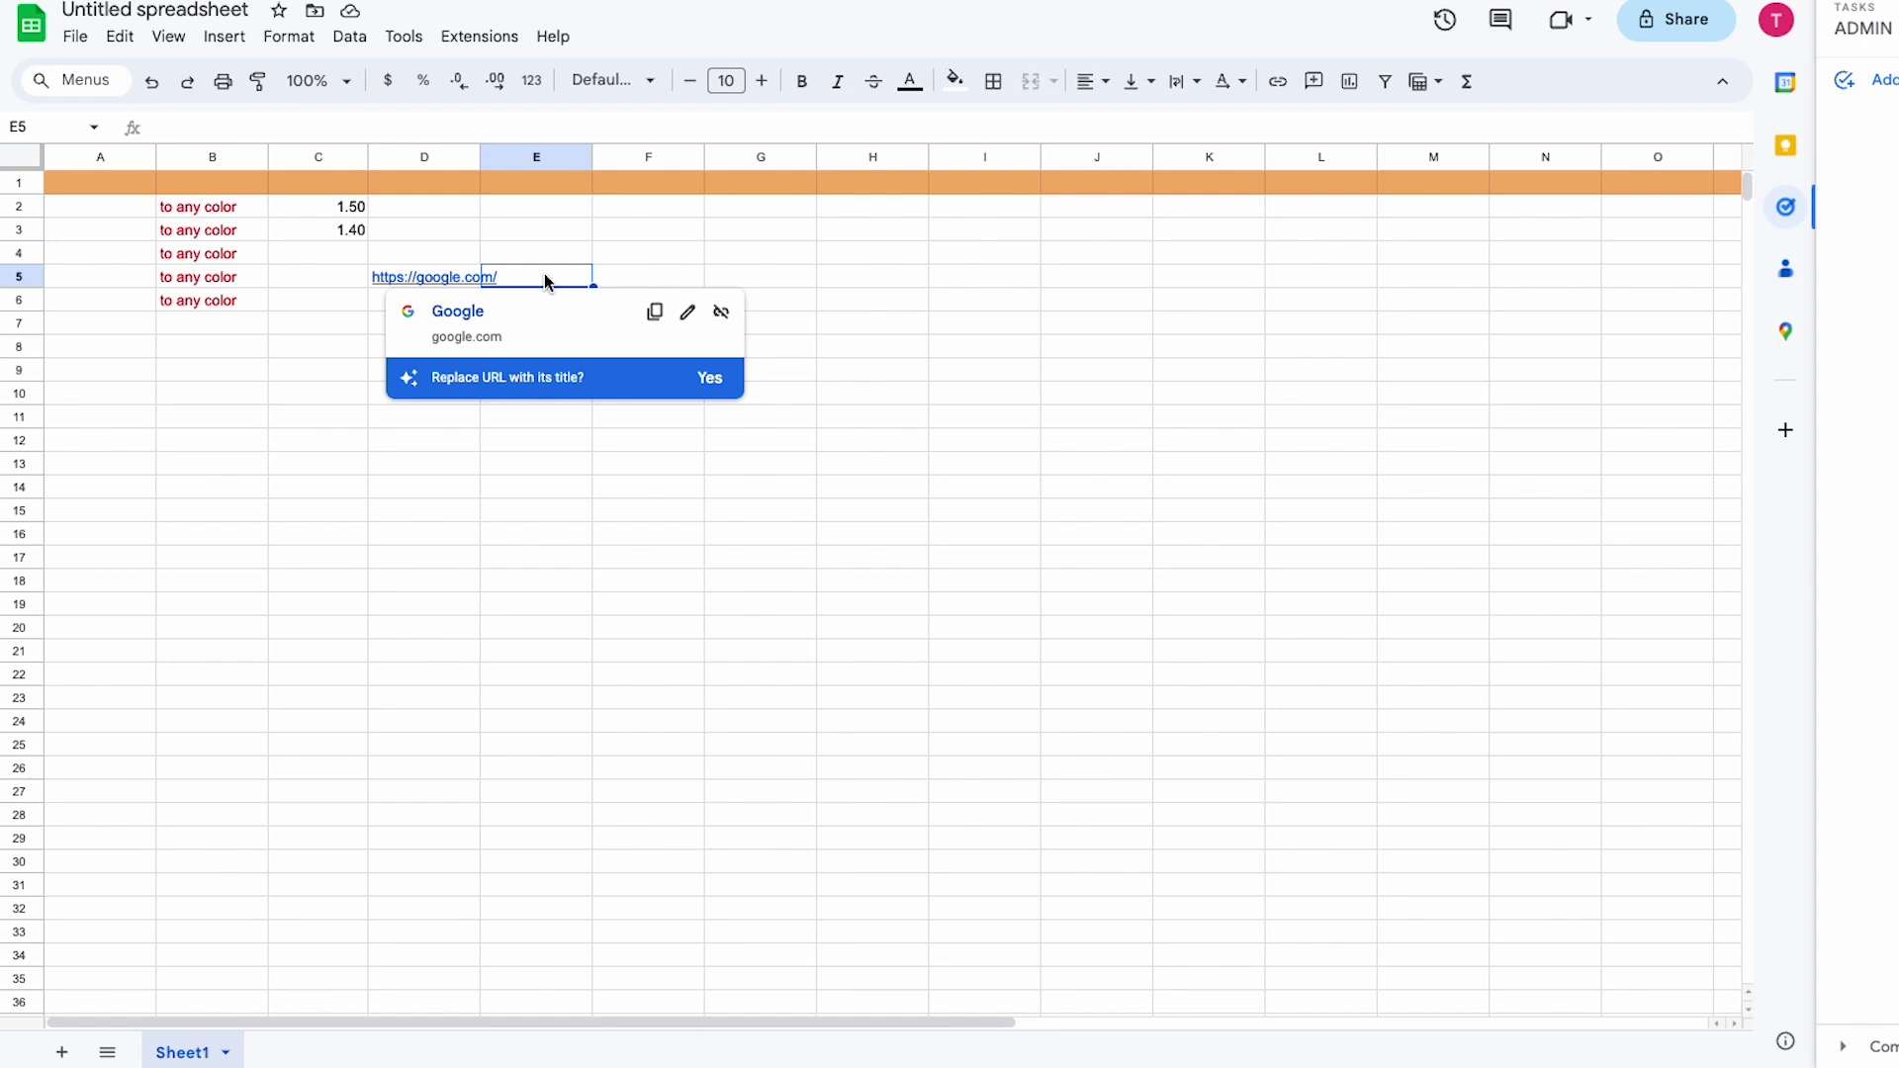
- Enter x in cell E5 and widen column D until the full link beside it fits
text(x)
click(537, 300)
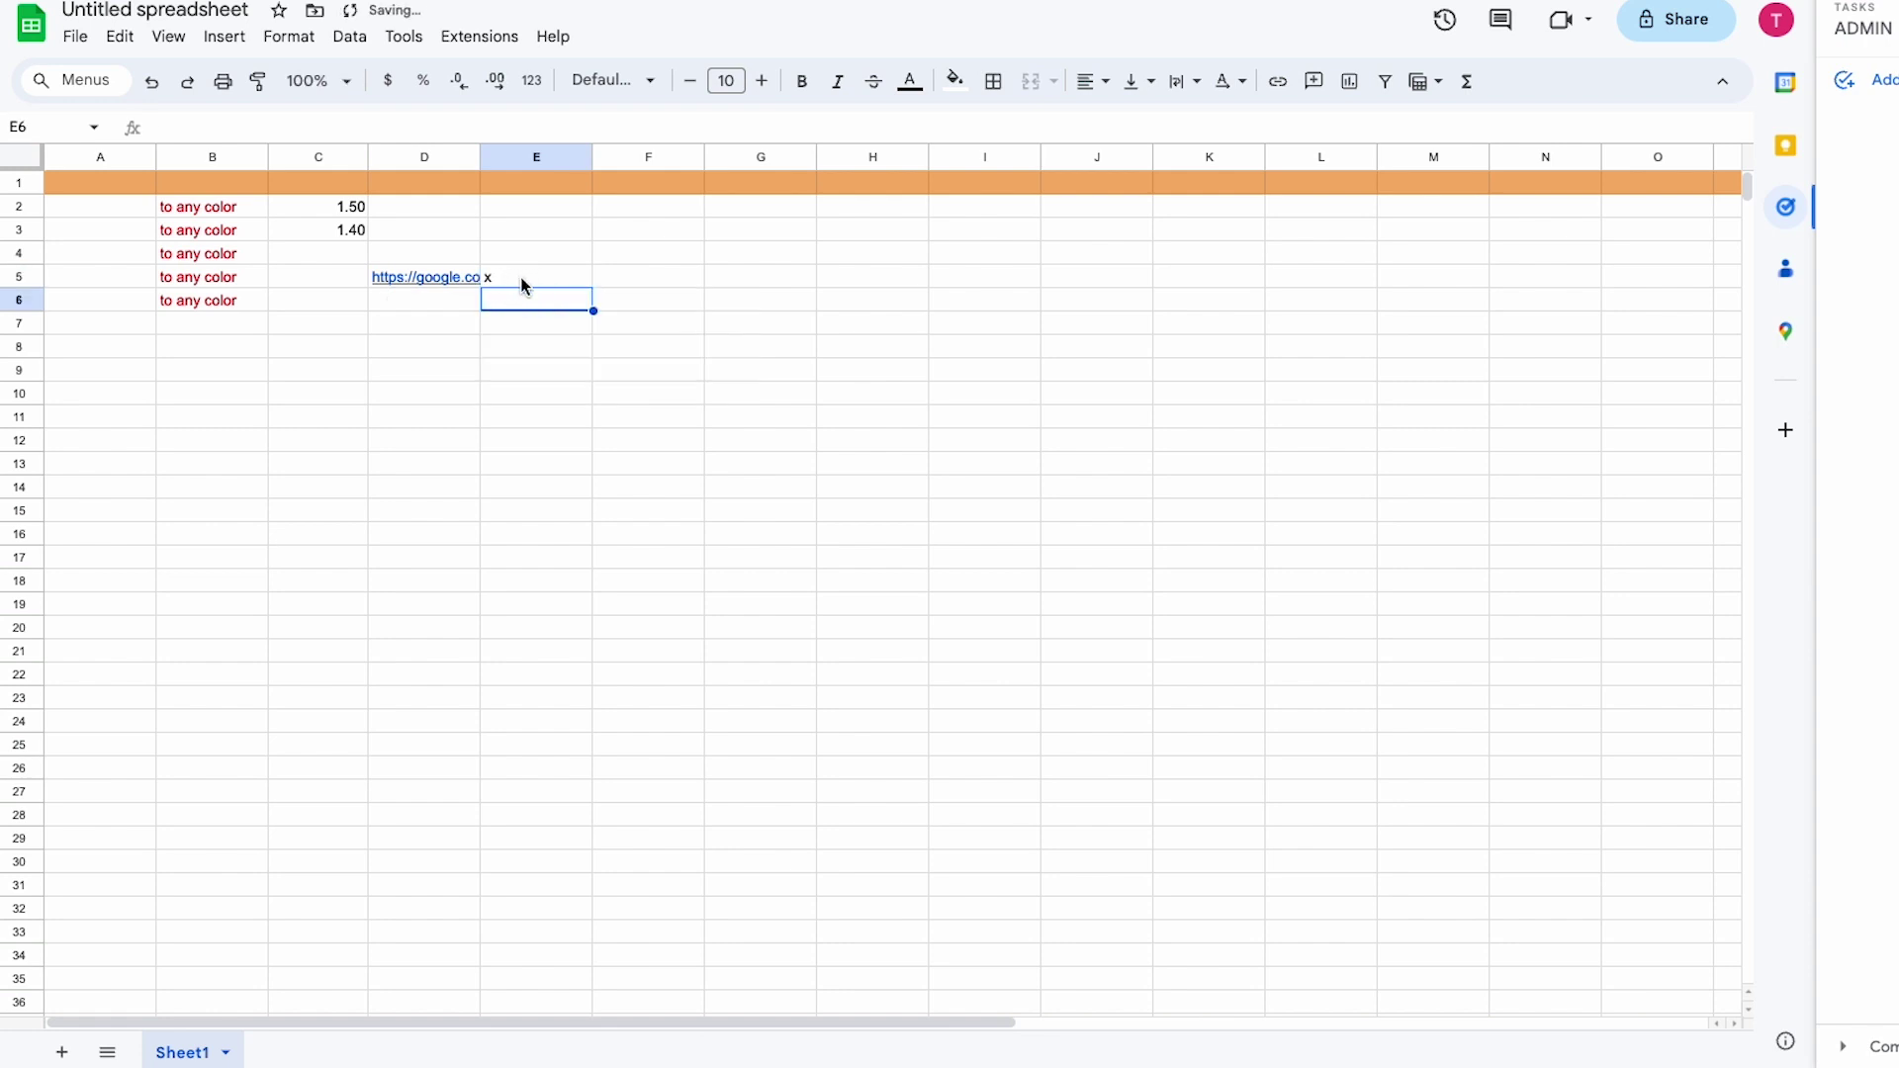
click(521, 279)
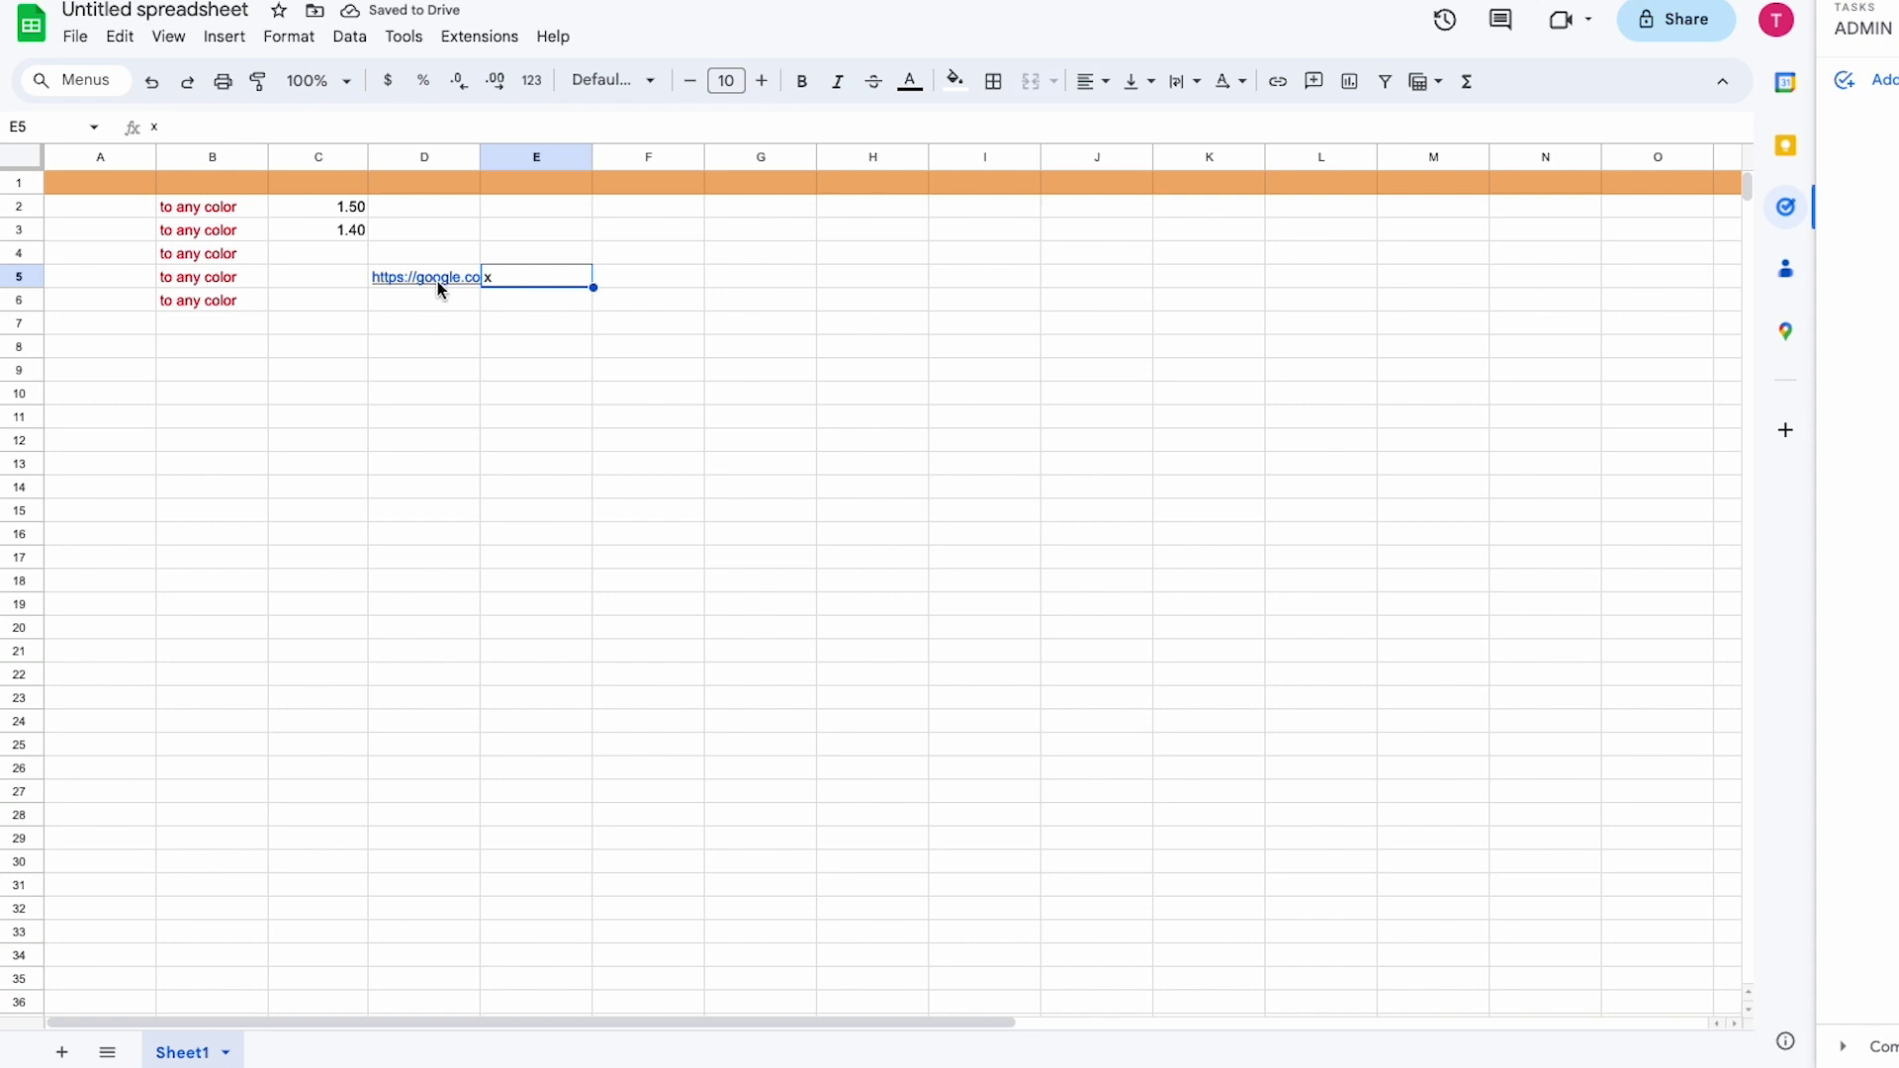
click(317, 393)
drag(482, 158, 512, 169)
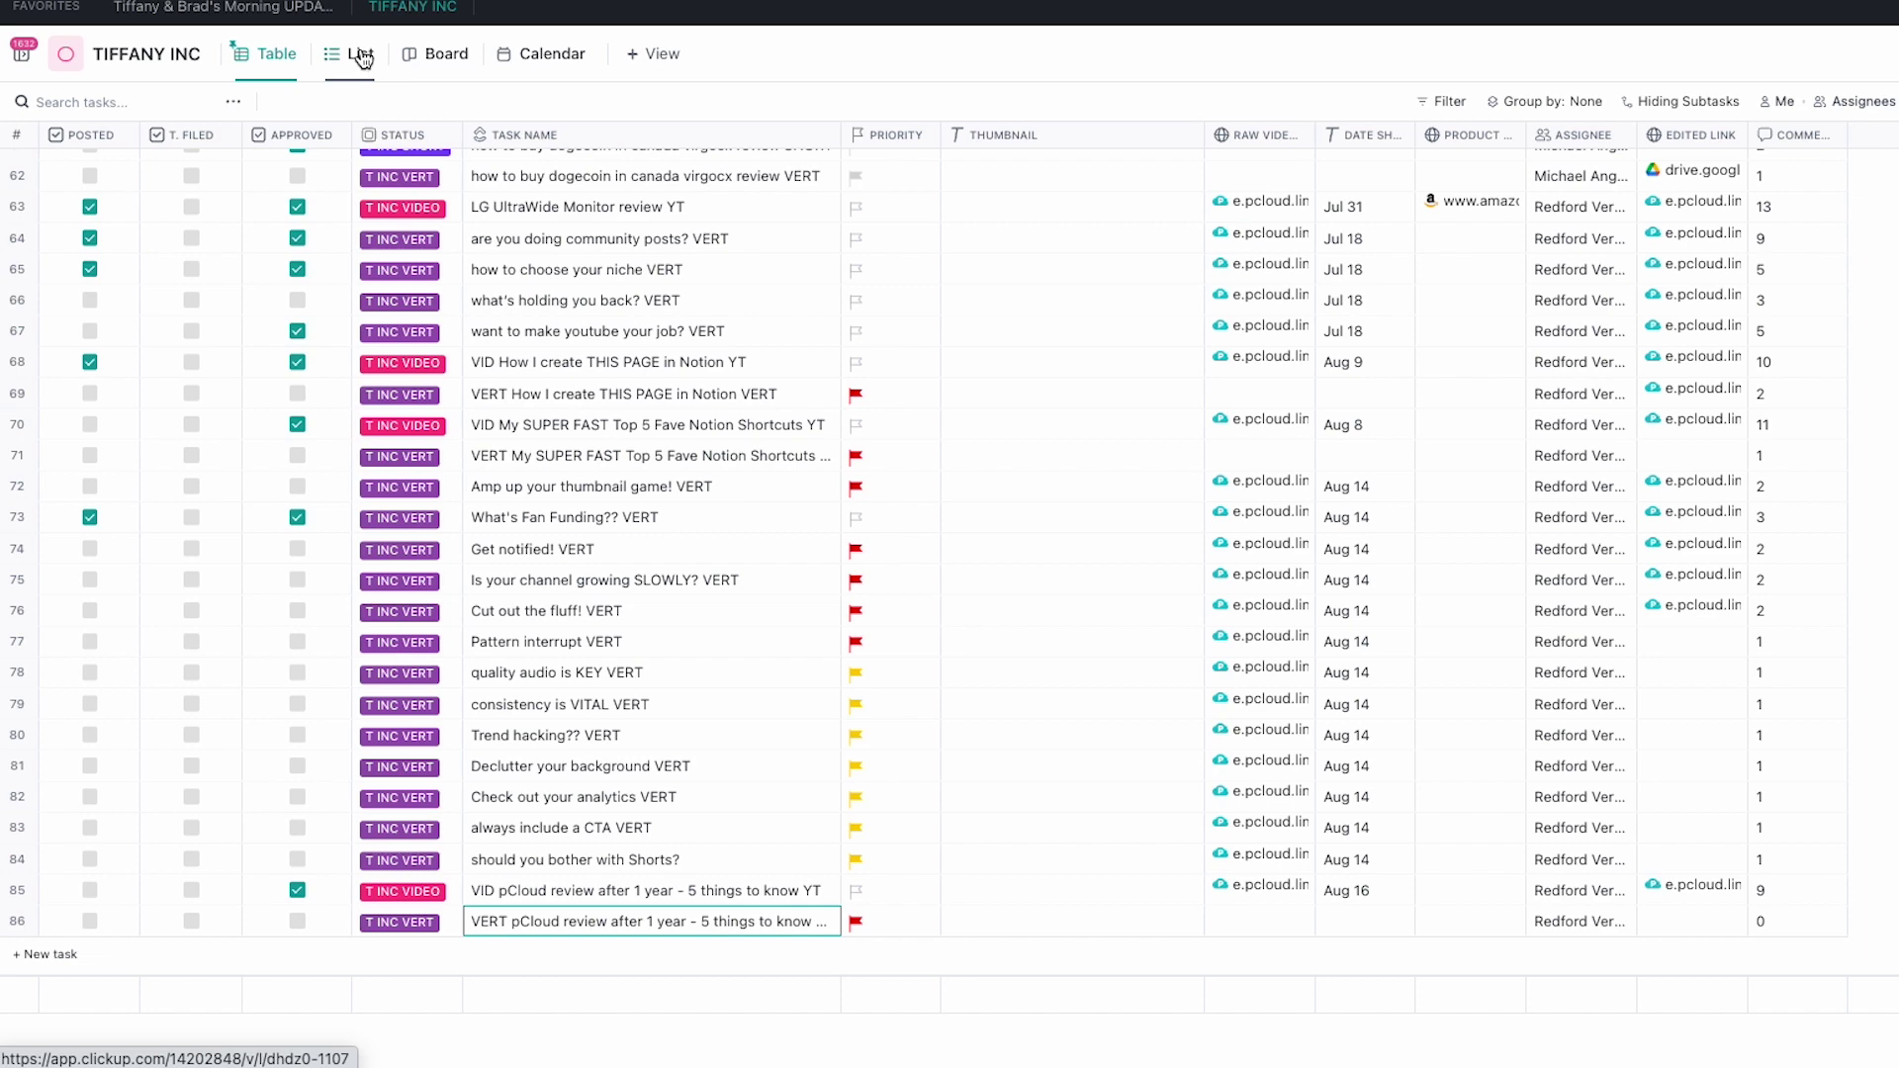
- Switch to ClickUp and view the video task list as a board, as a list and as a calendar
click(446, 55)
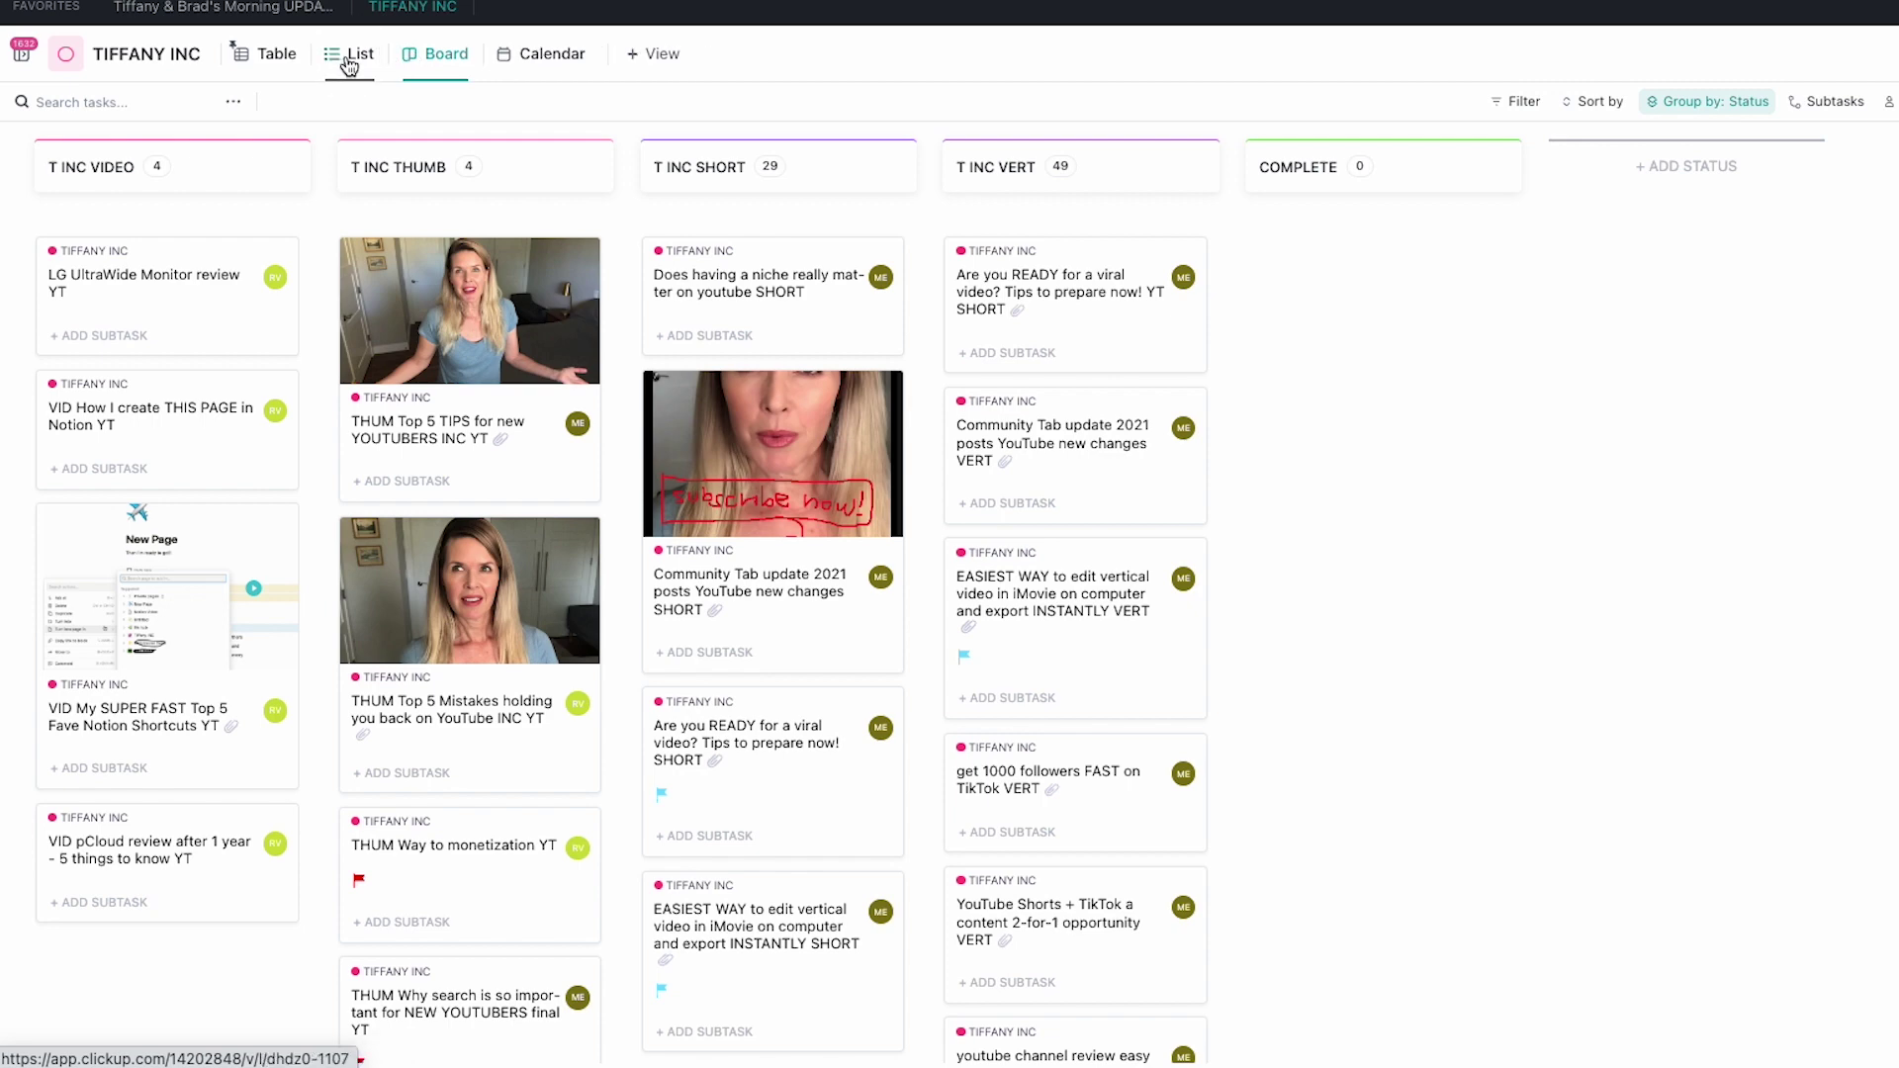
click(348, 61)
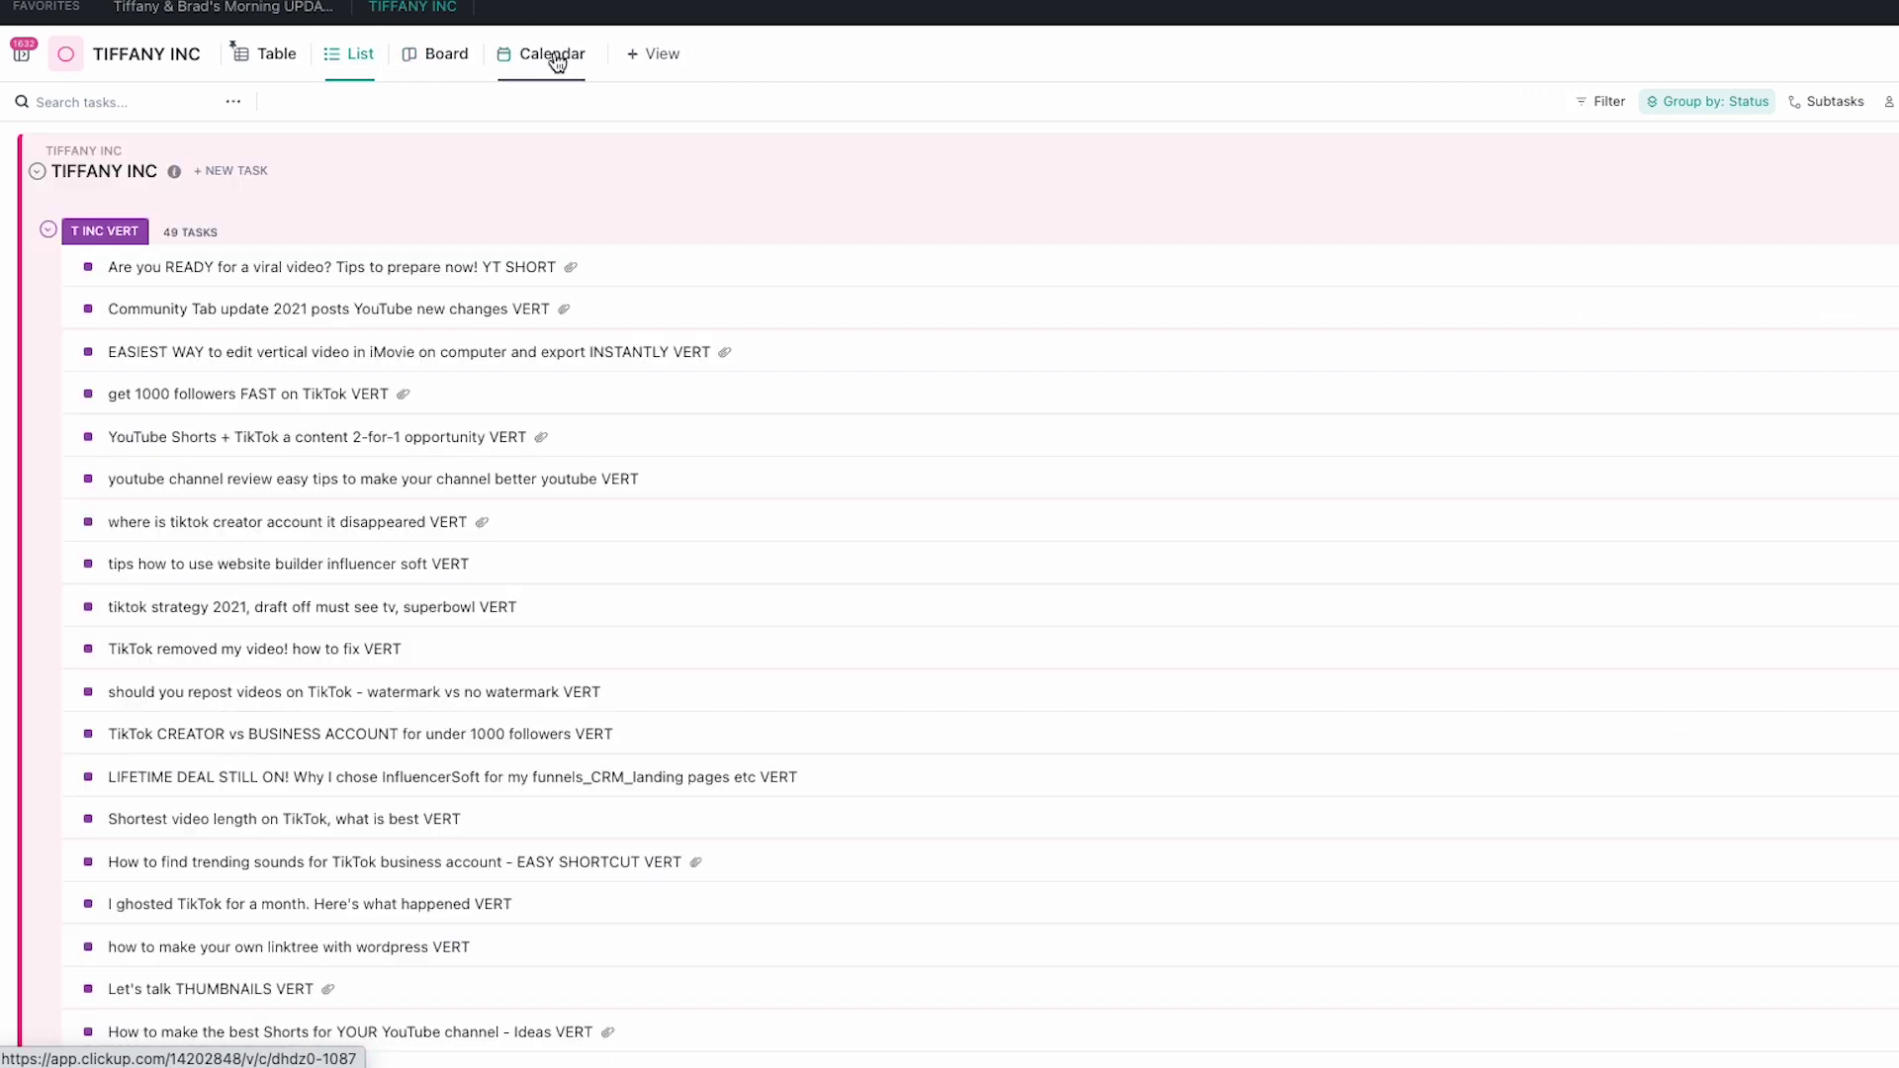
click(557, 59)
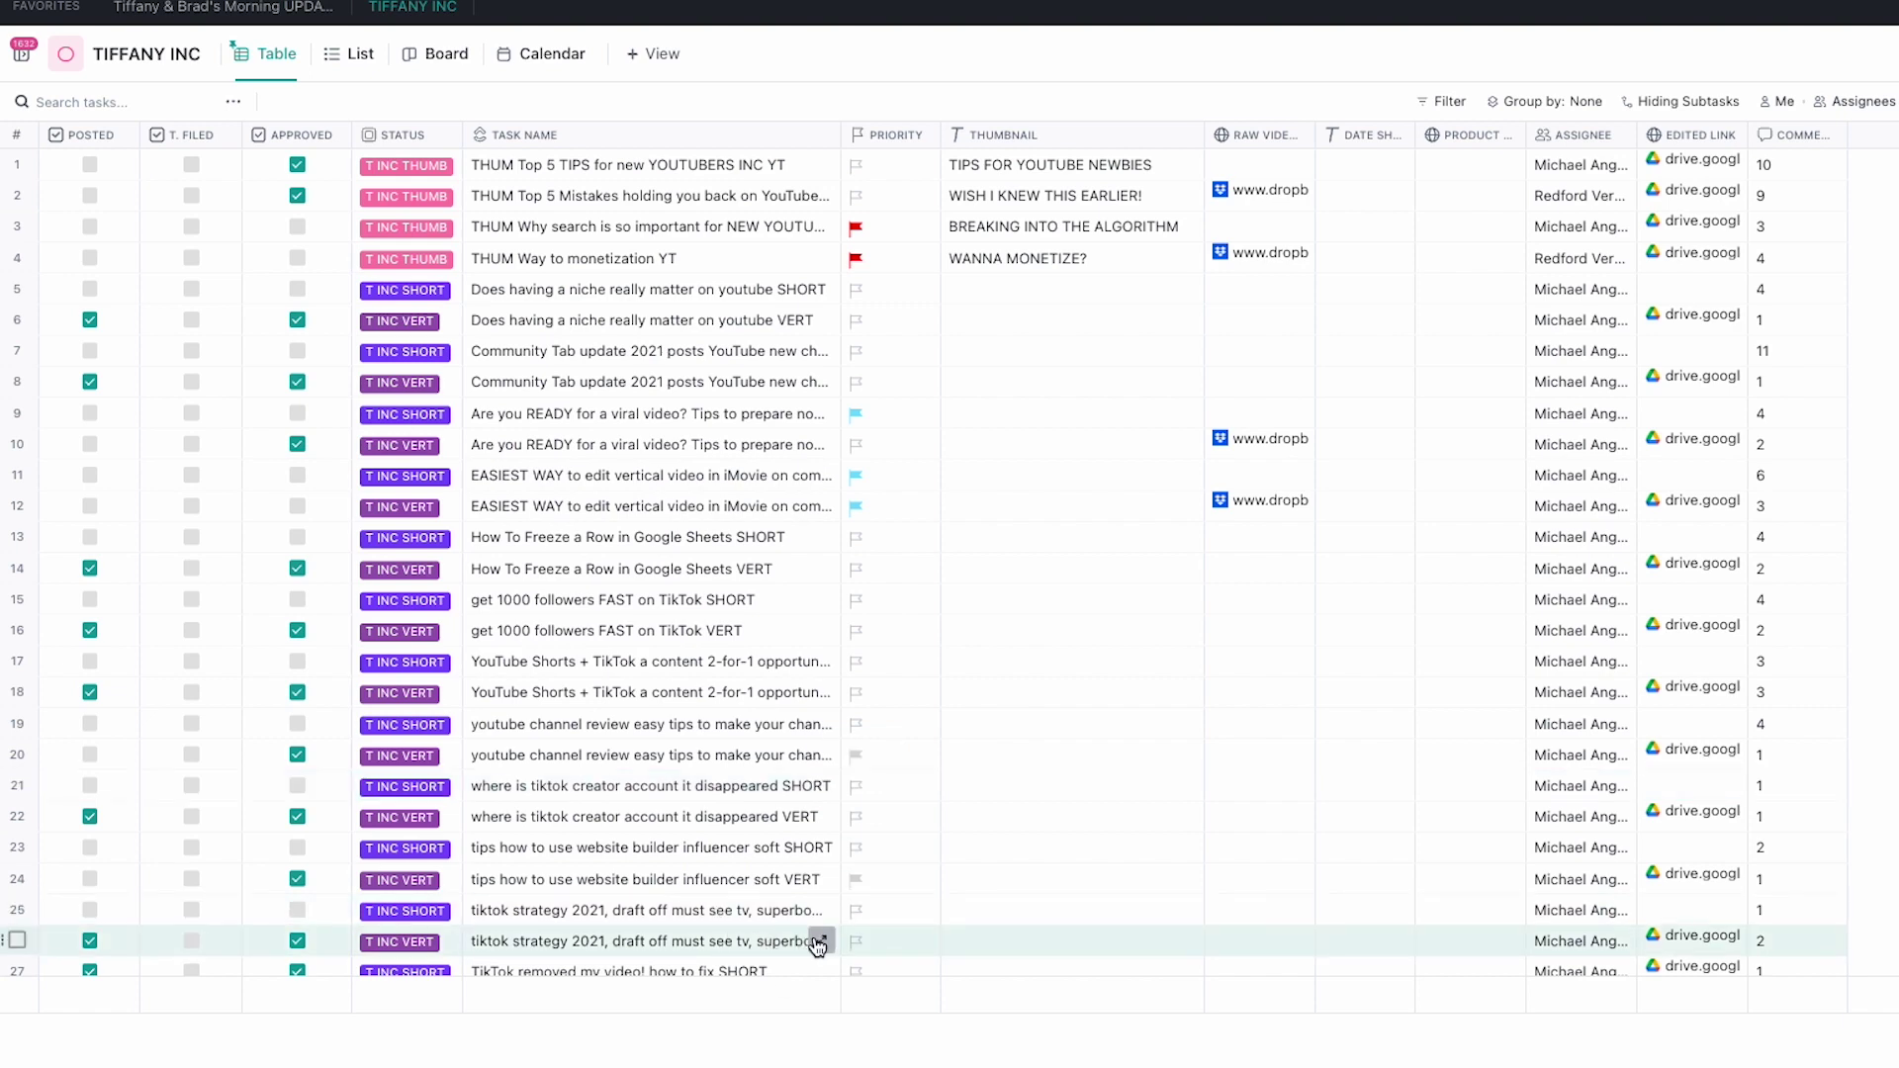
- Narrow the Task Name and Approved columns of the task table as far as they go
scroll(821, 737, down, 15)
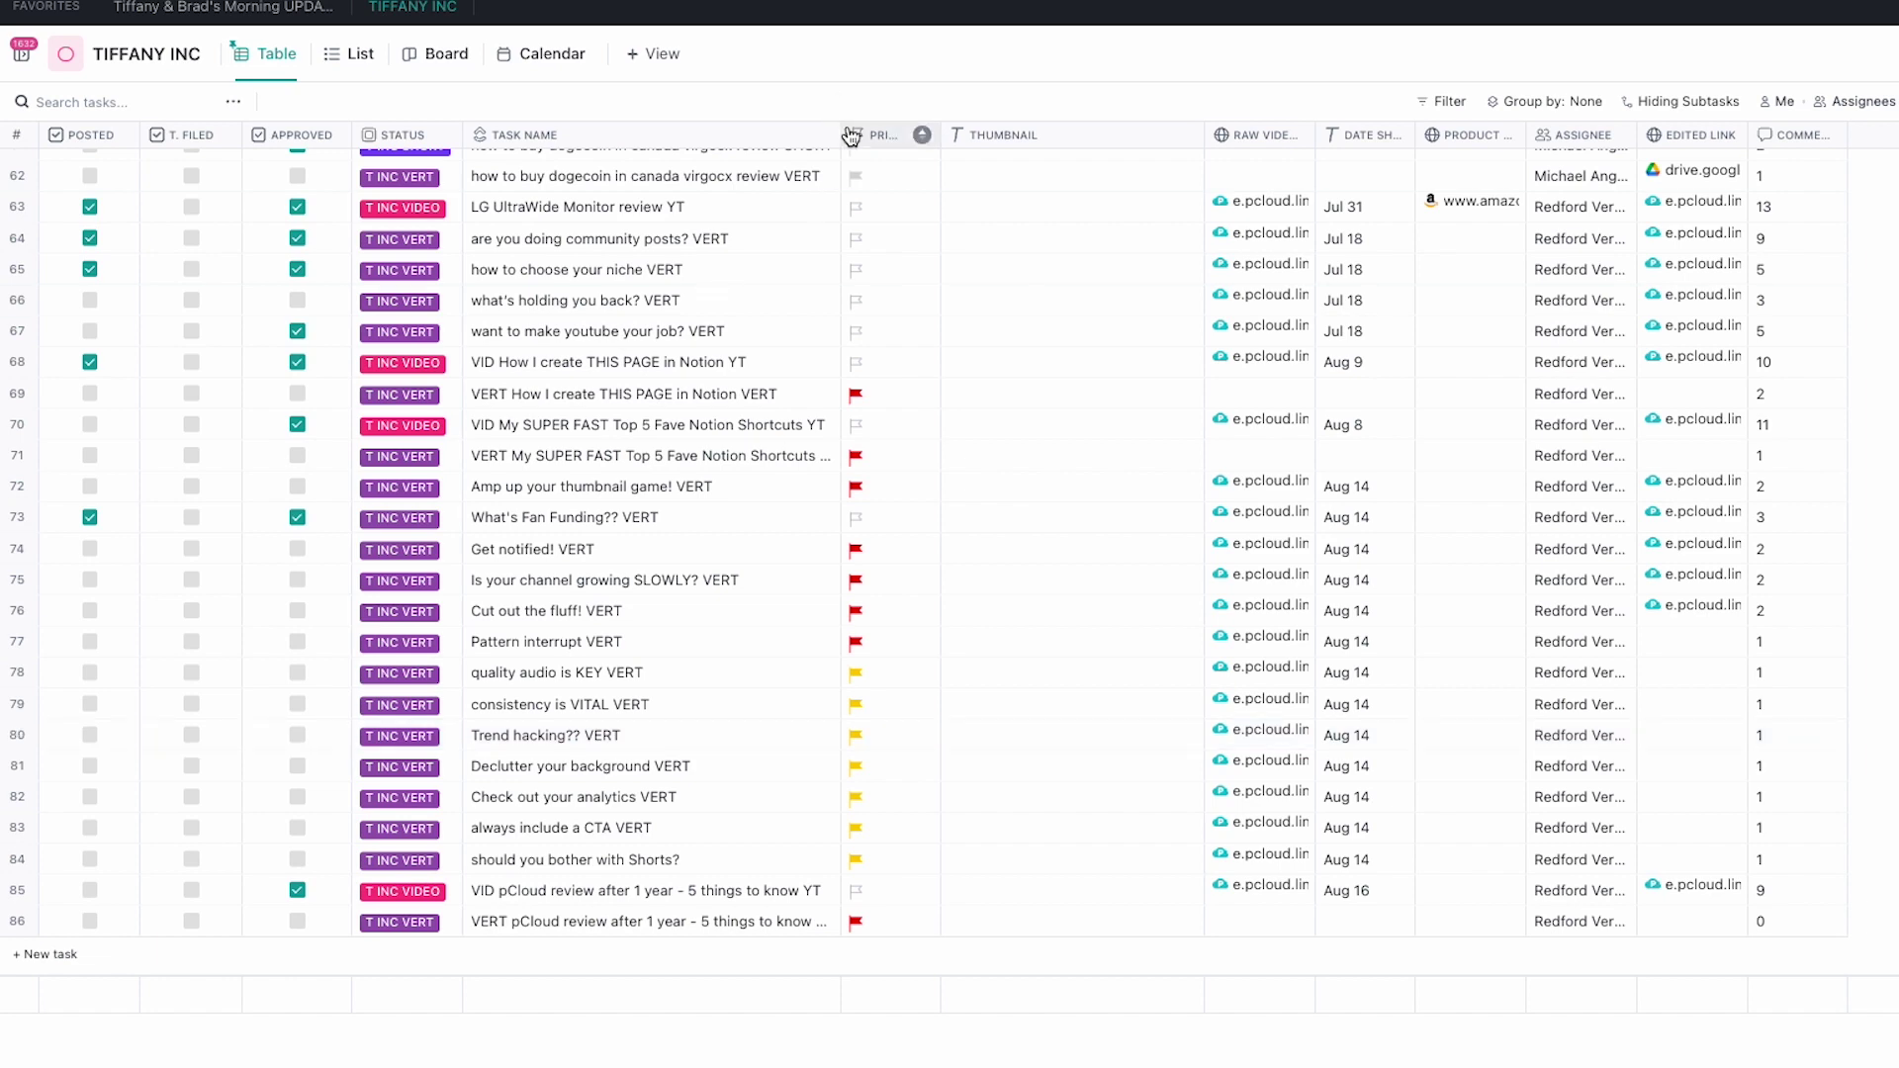
drag(841, 132, 516, 150)
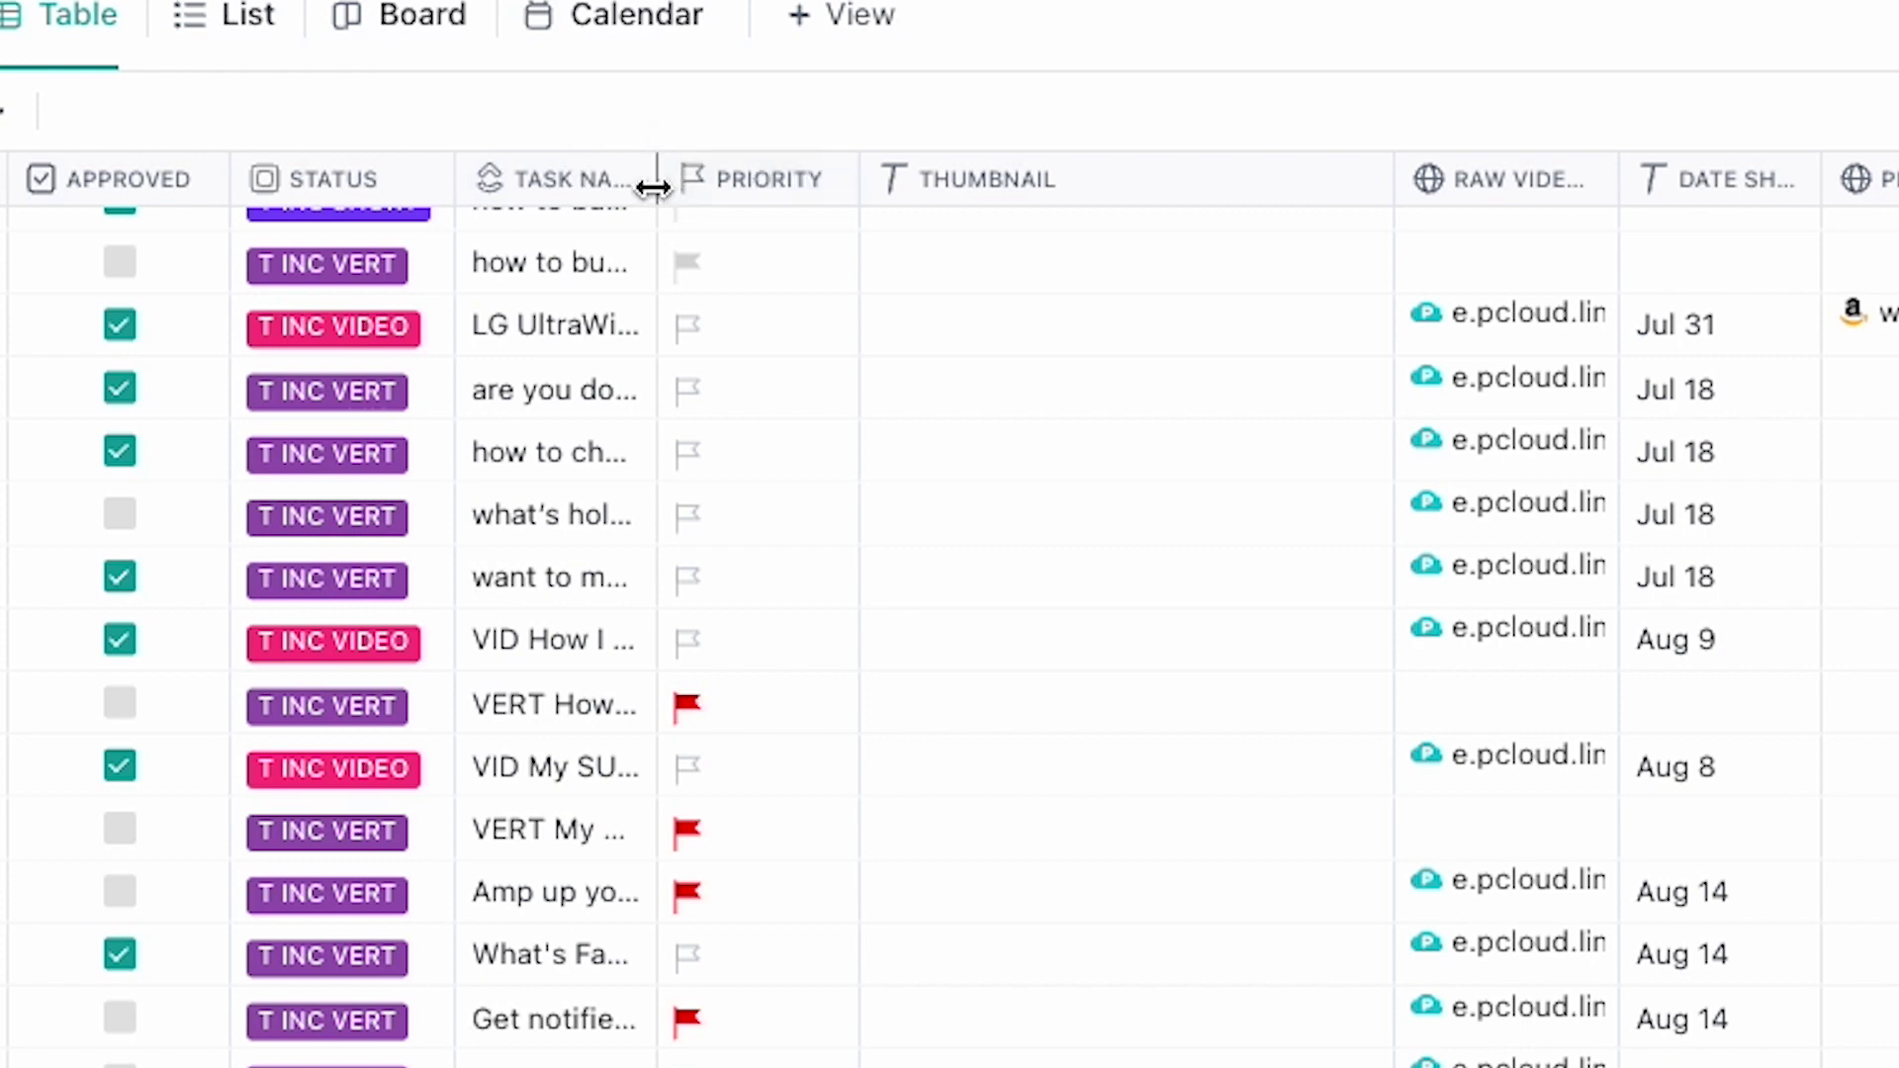
mouse_move(653, 187)
mouse_down()
mouse_move(1894, 187)
mouse_move(1462, 241)
mouse_move(966, 178)
mouse_move(869, 115)
mouse_move(653, 198)
mouse_up()
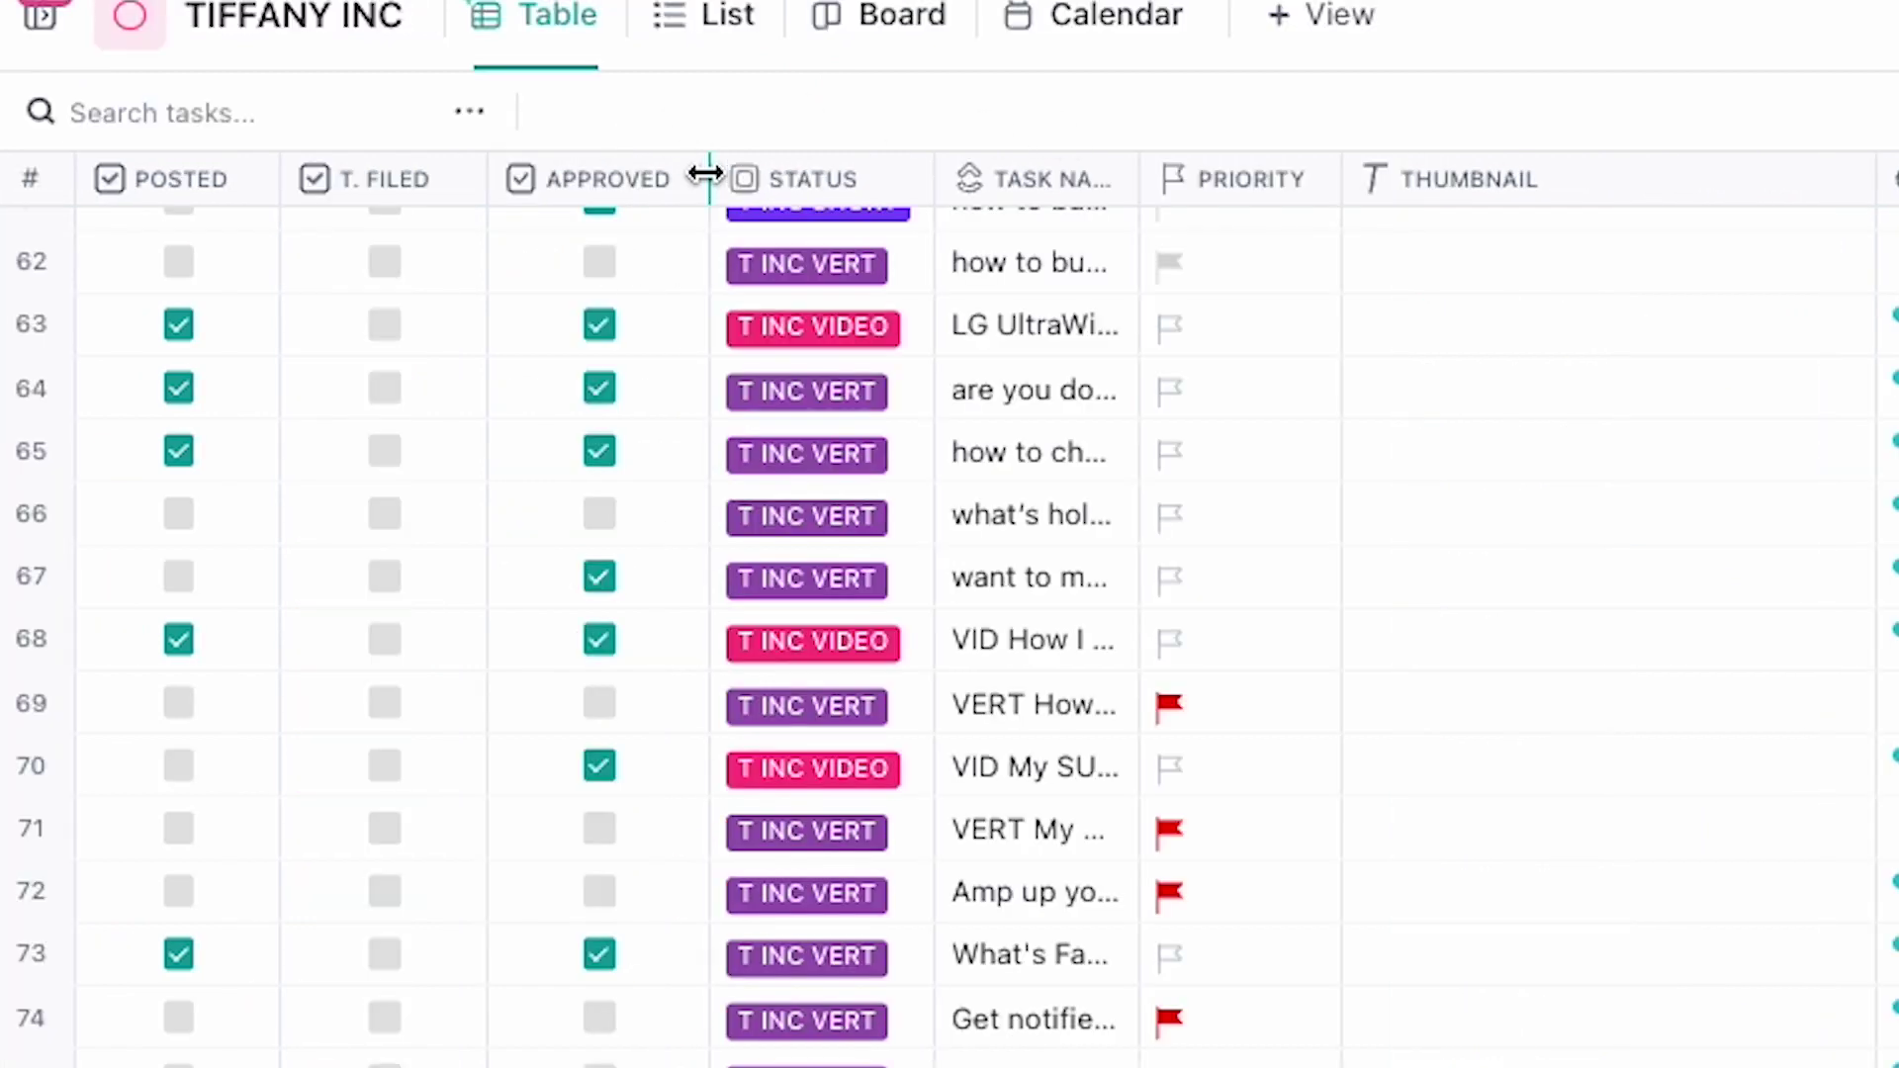
drag(708, 178, 534, 238)
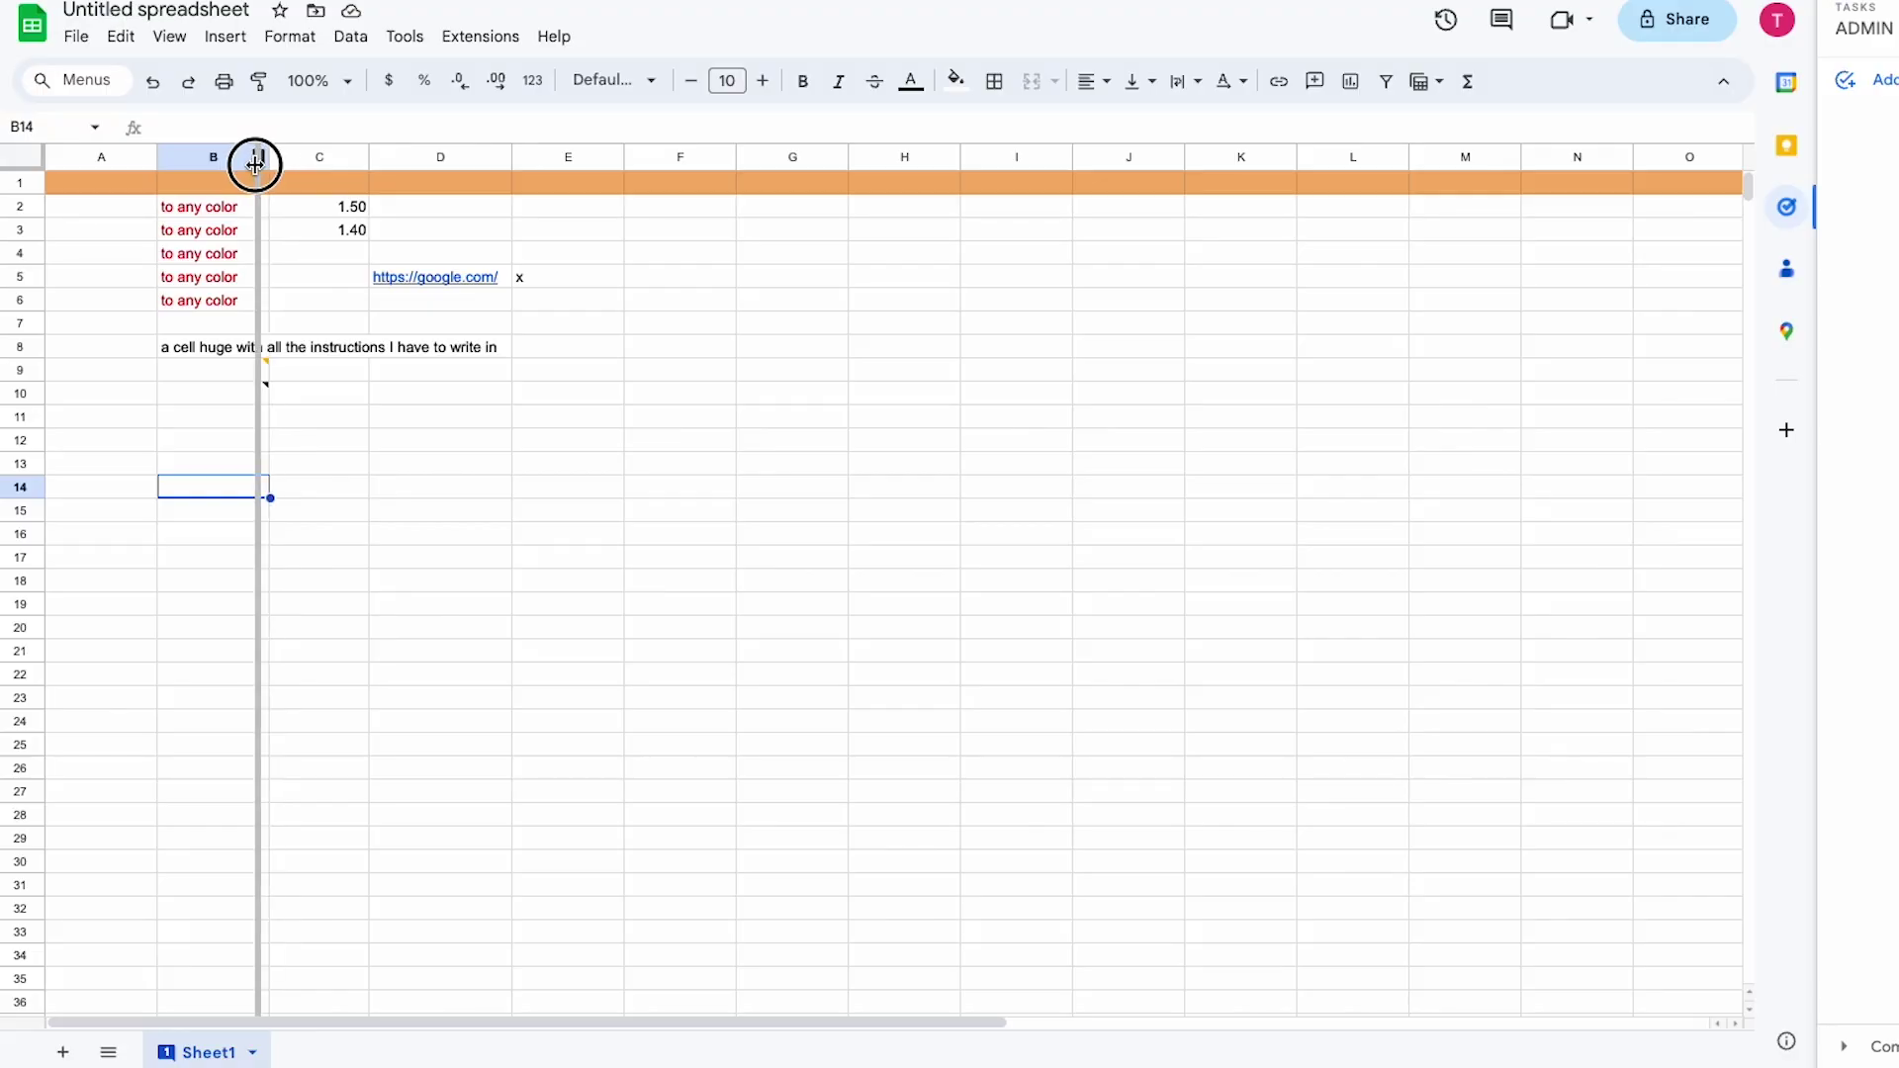
- Switch back to Google Sheets, shrink column B to a thin strip, and fill column A green while resizing it from very narrow to very wide
drag(254, 157, 189, 179)
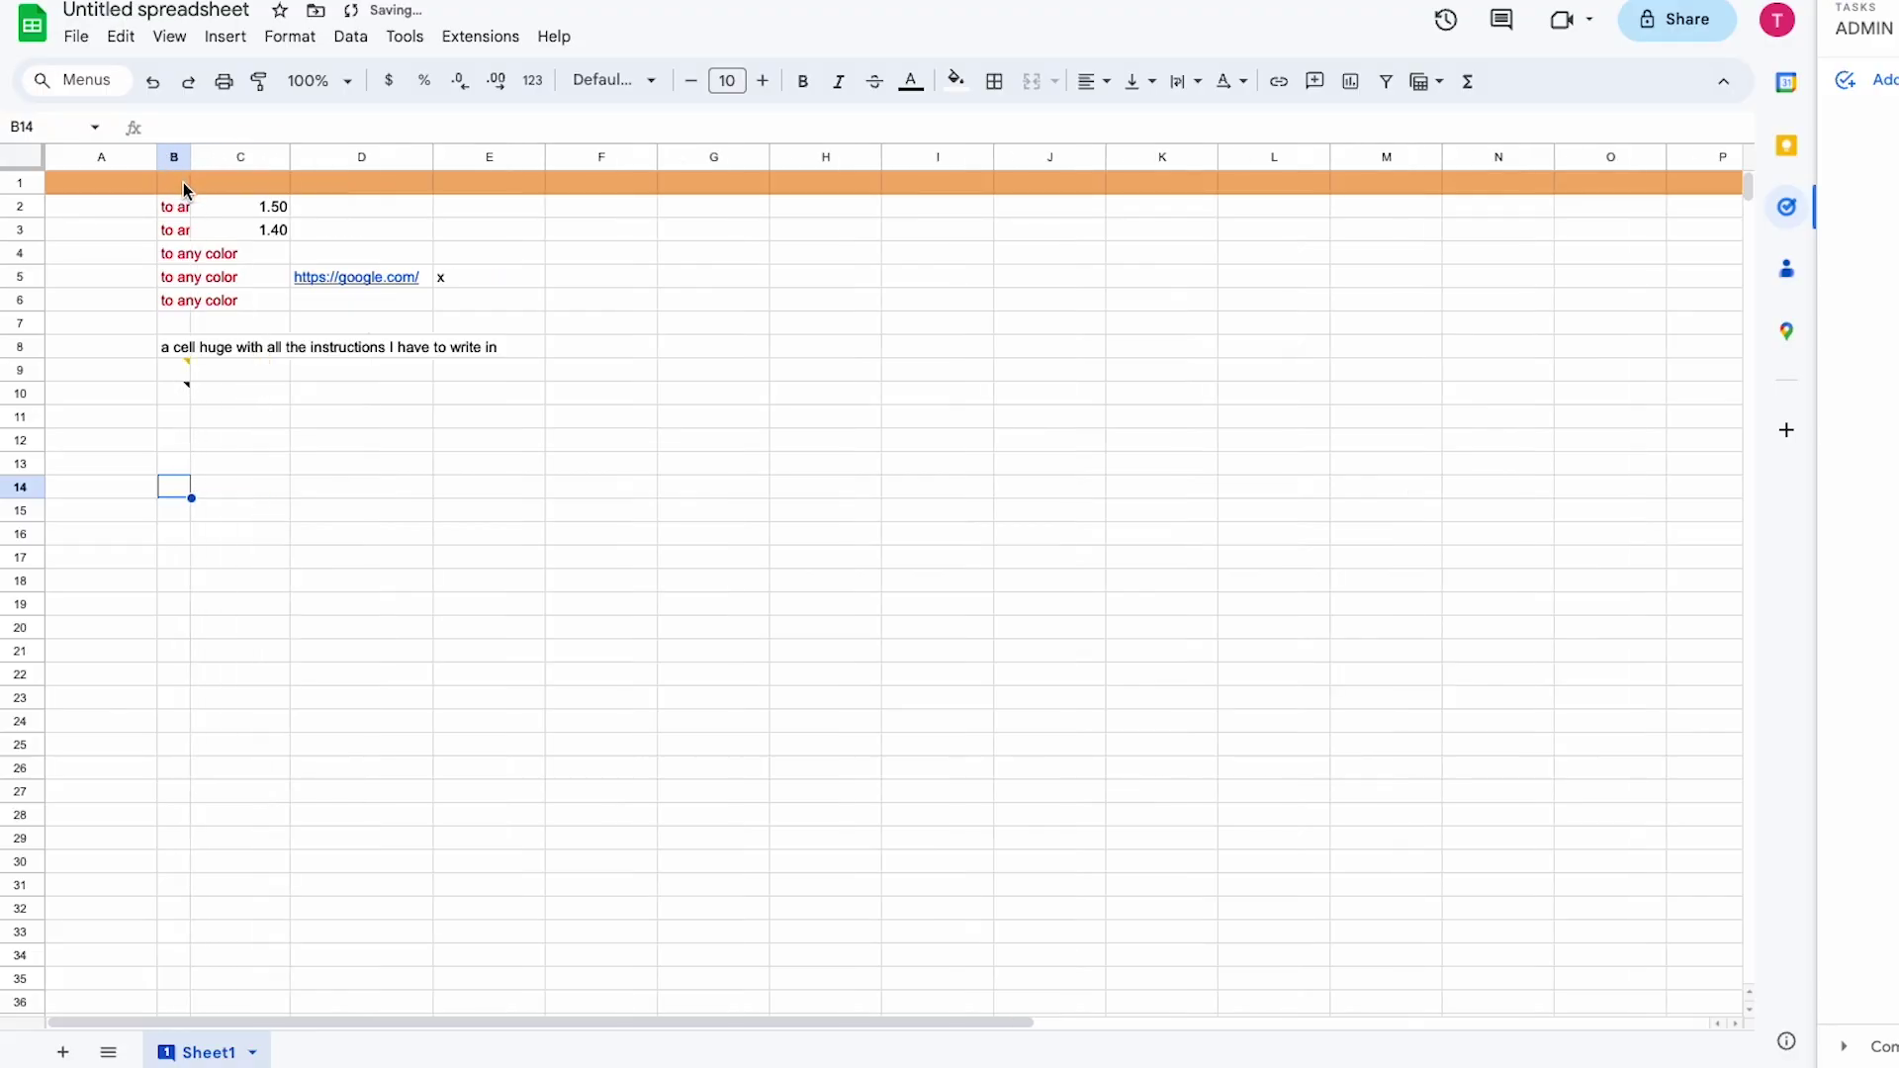
click(109, 156)
drag(109, 156, 72, 168)
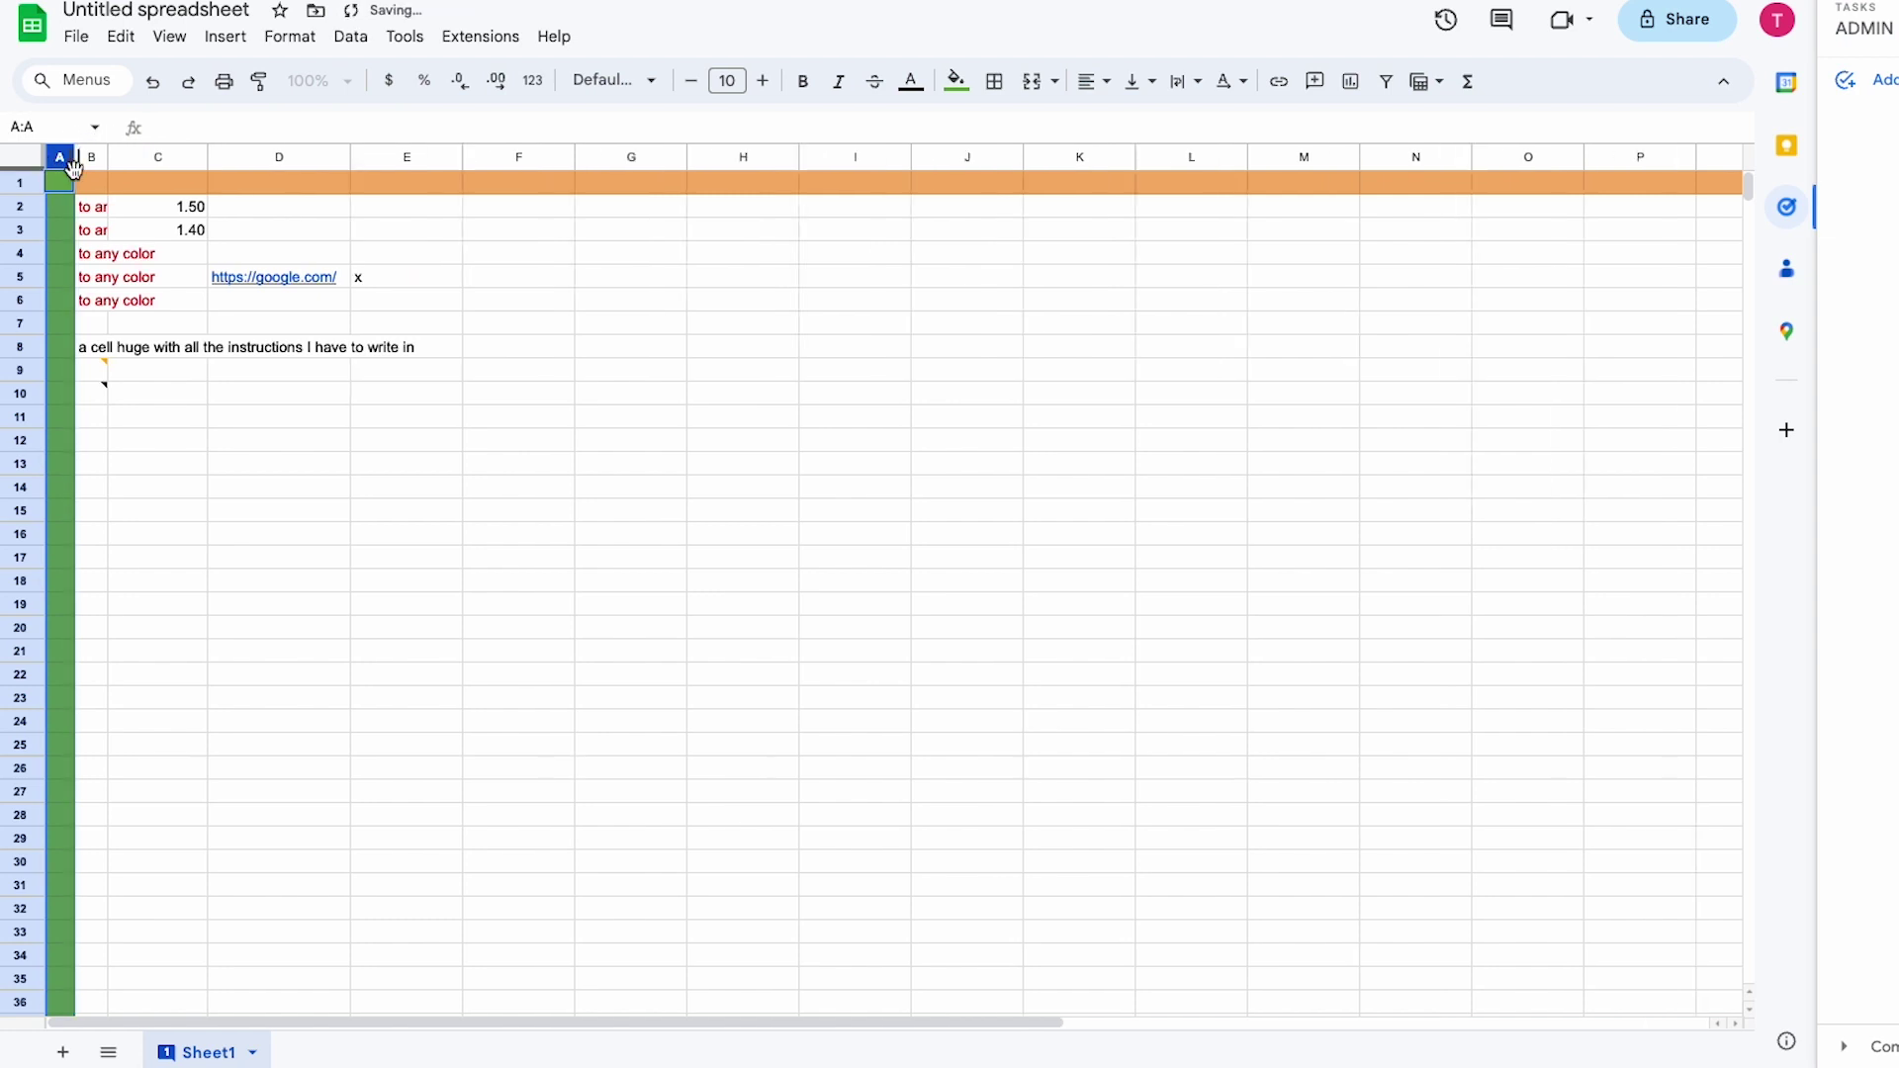
drag(66, 155, 417, 184)
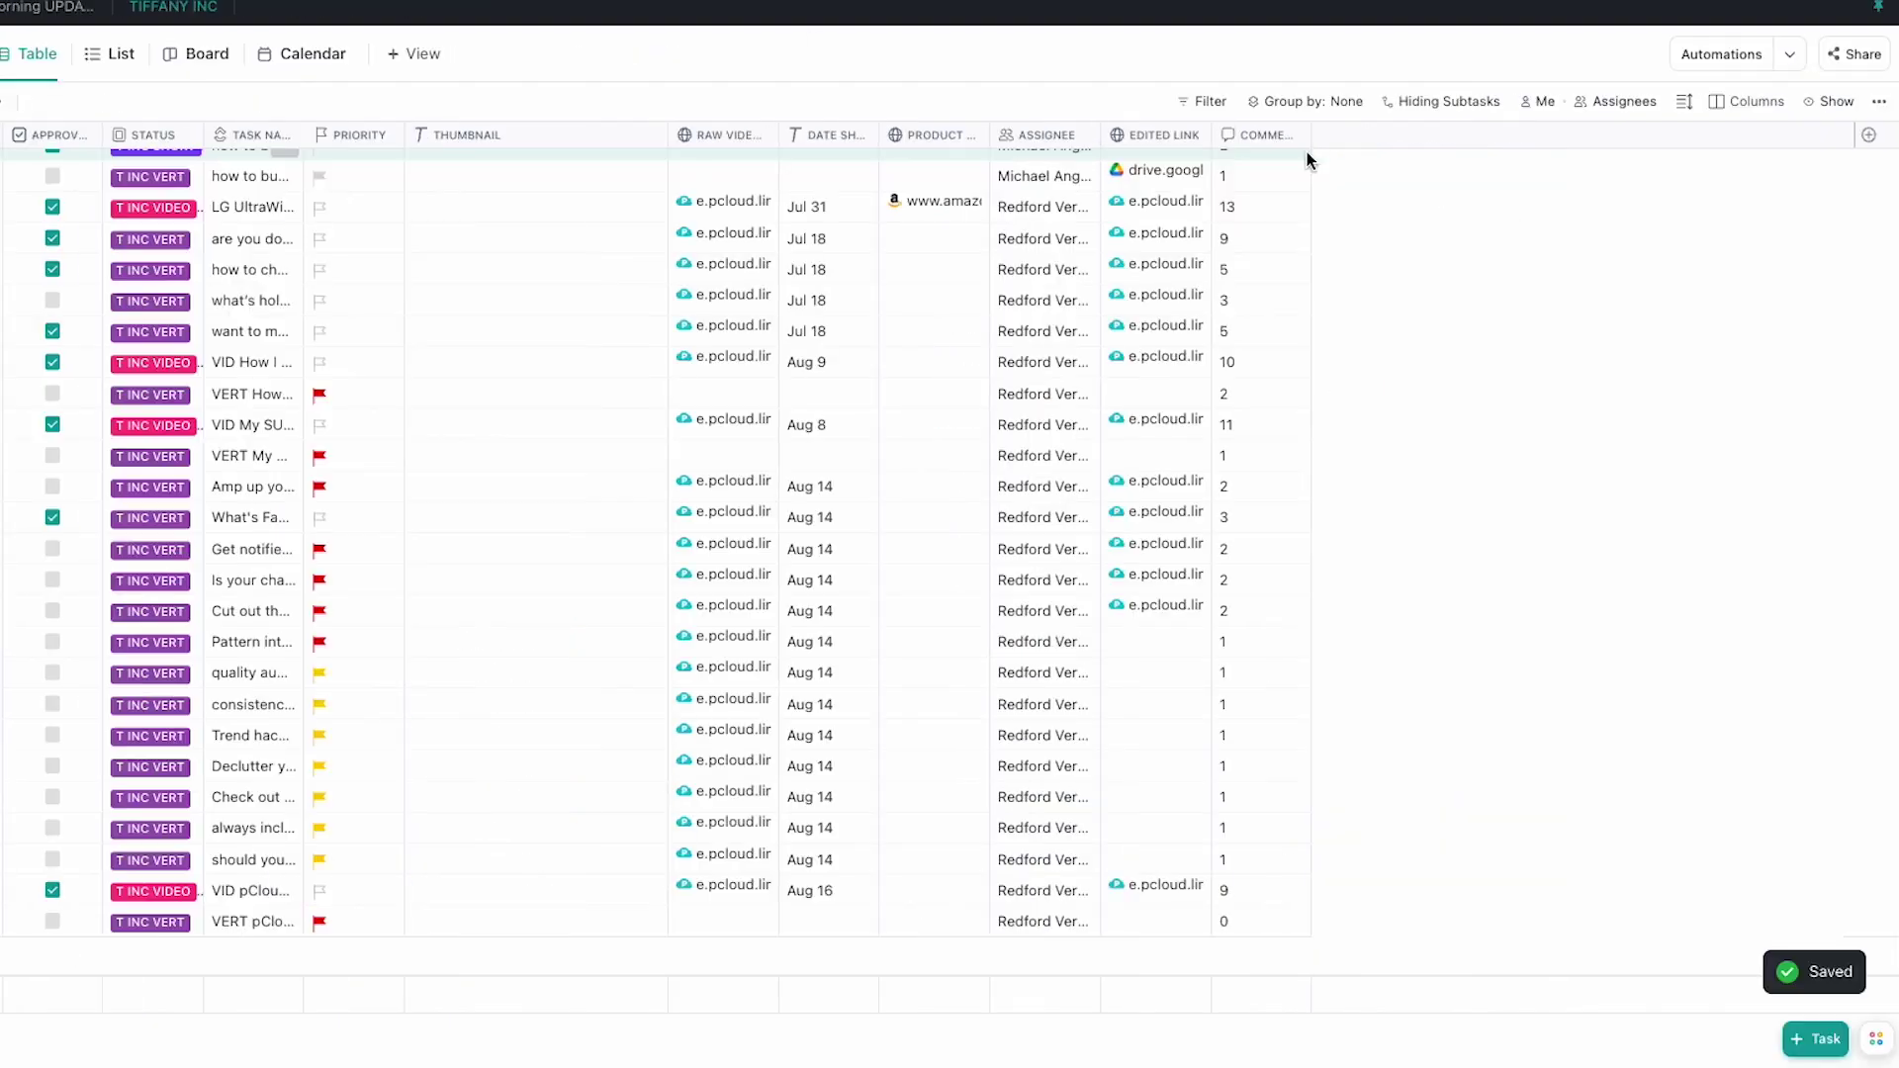
- Switch to ClickUp and try the Medium, Large and Huge row heights on the task table
click(1686, 103)
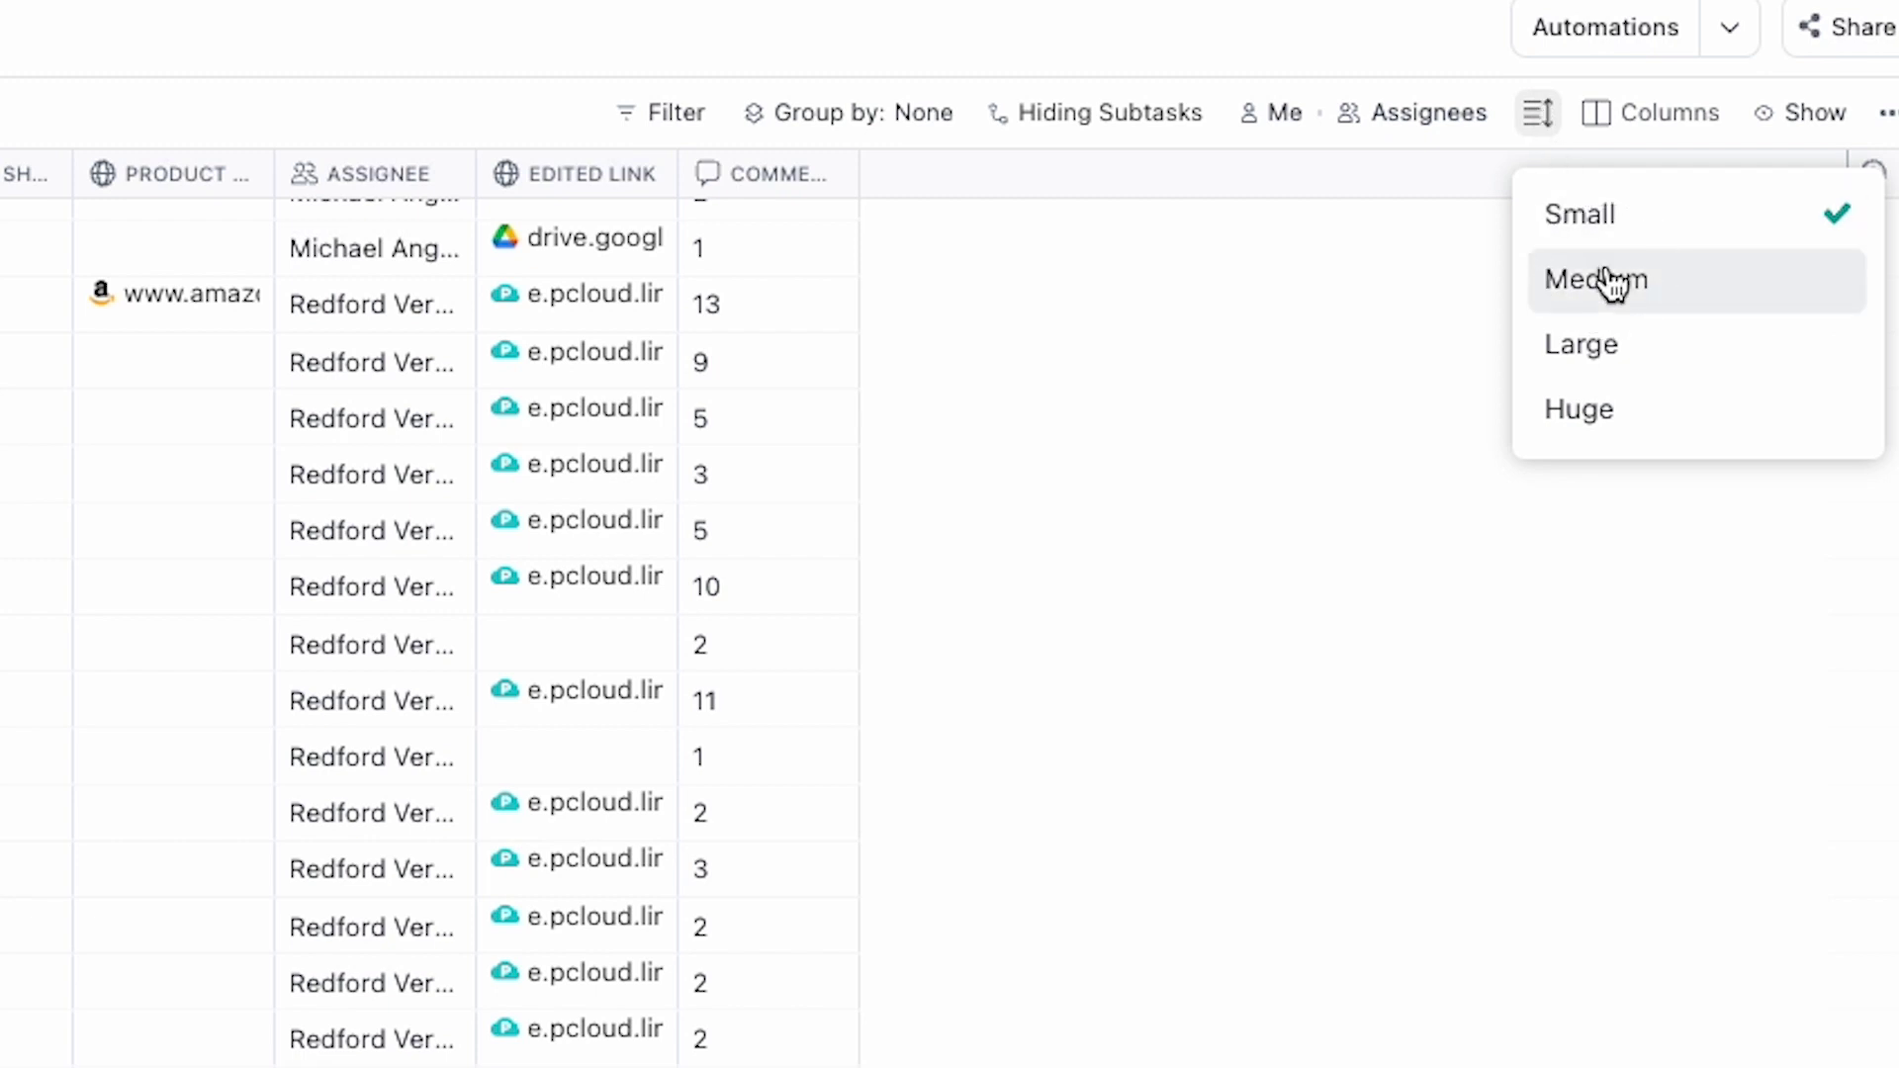
click(1610, 281)
click(1538, 112)
click(1593, 344)
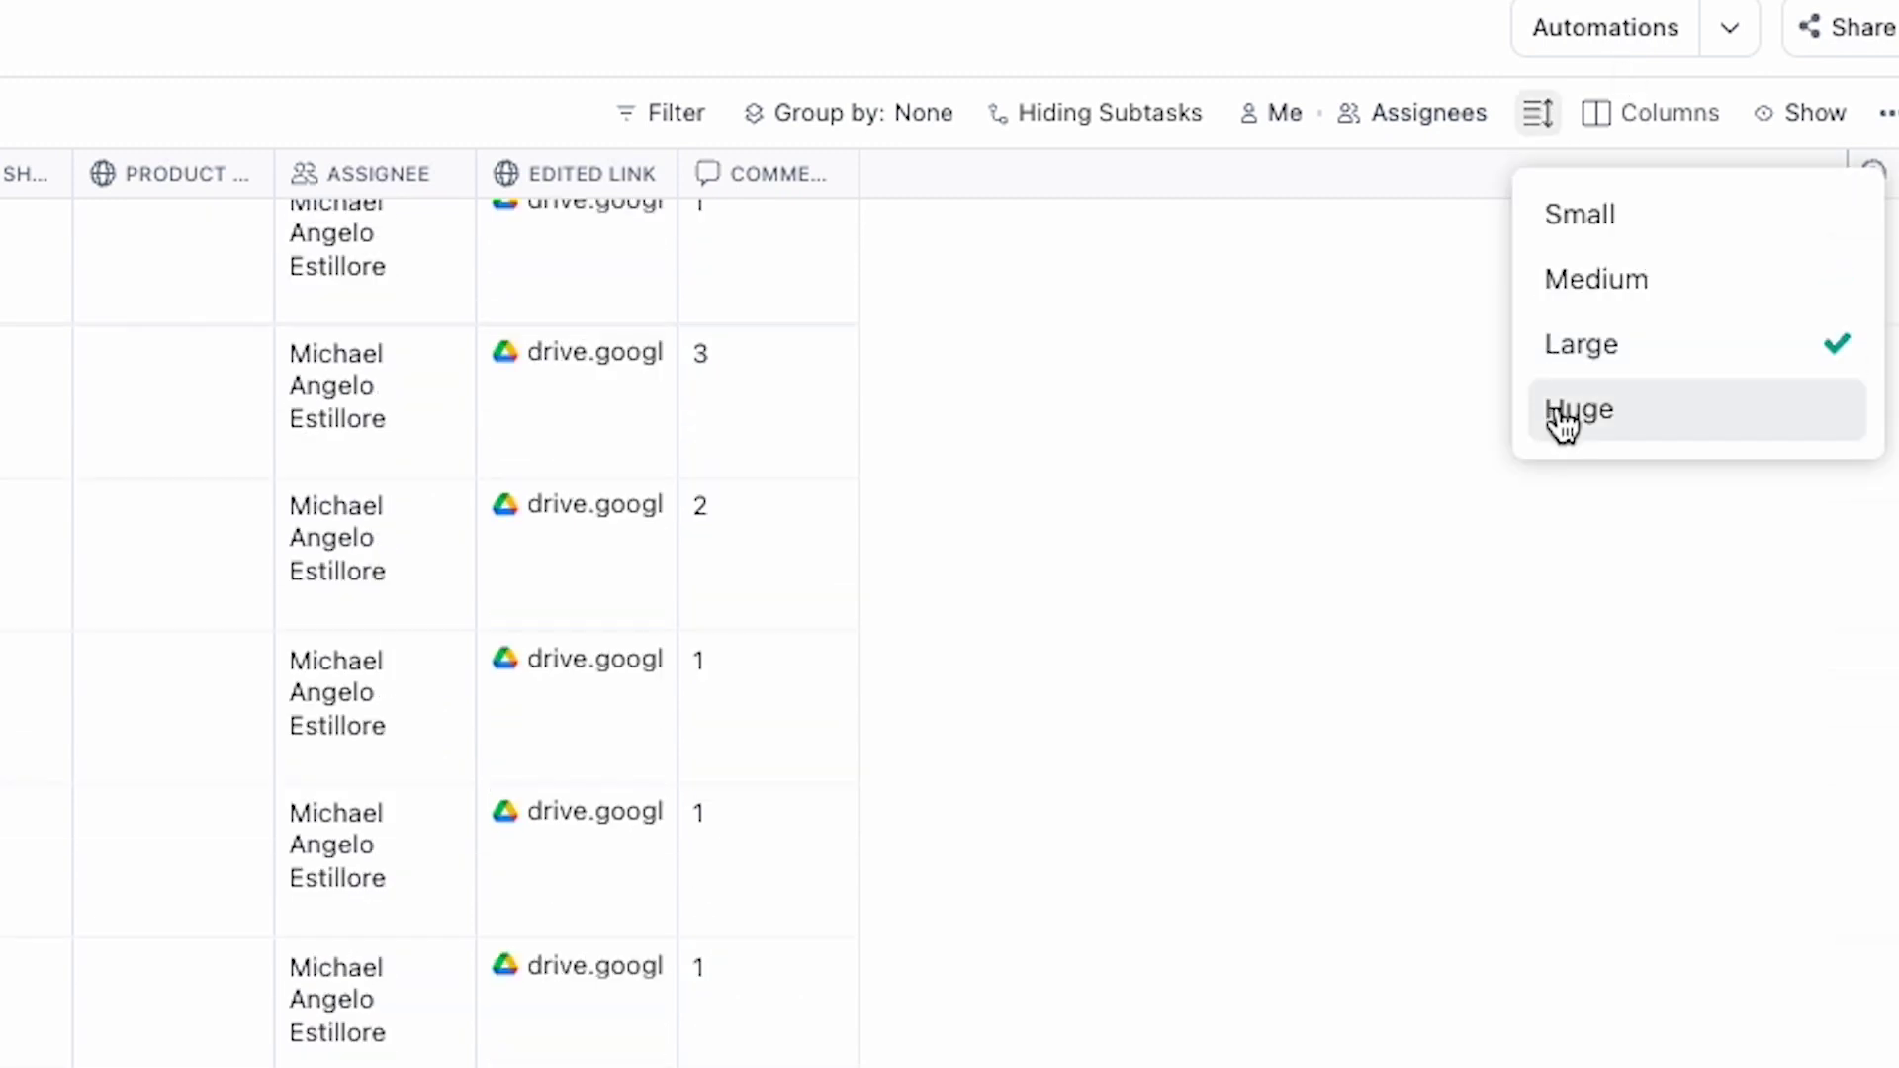
click(1563, 413)
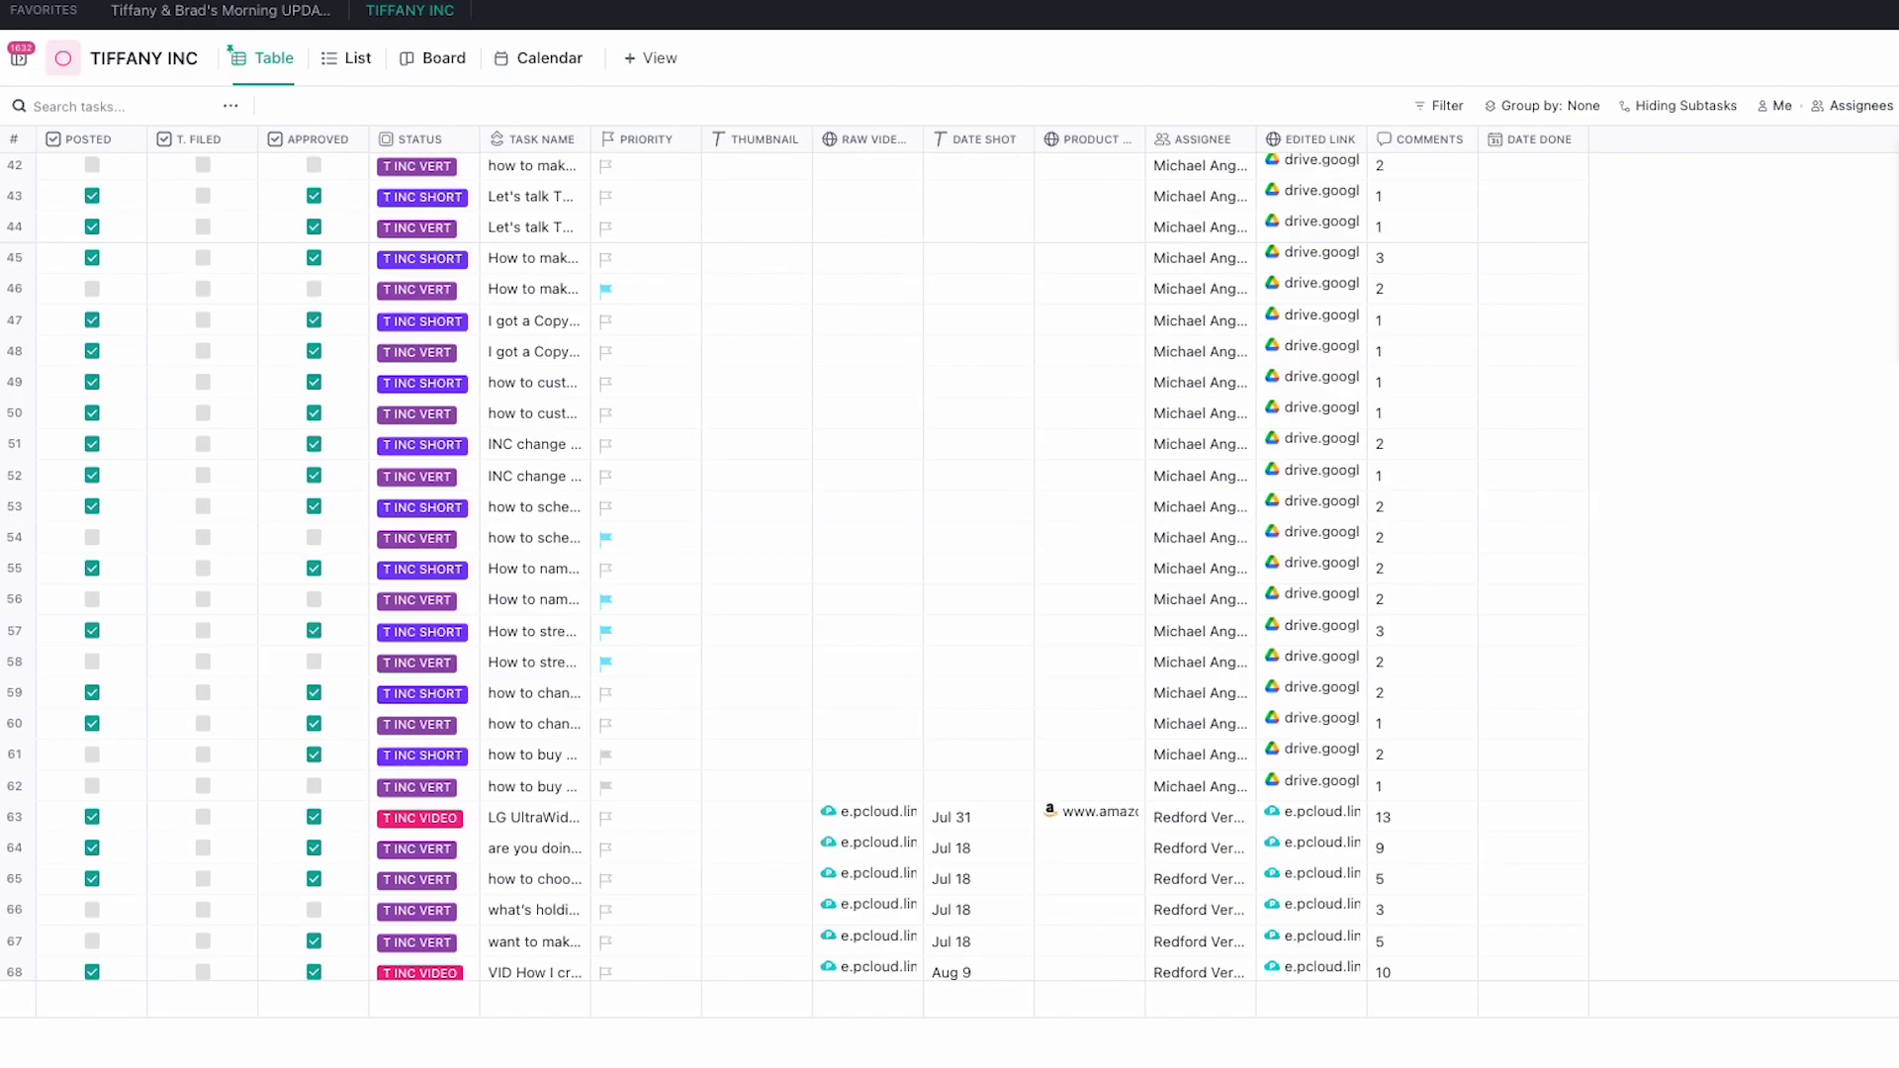
- Switch to Google Sheets, create a filter on column A and remove it again
click(1440, 105)
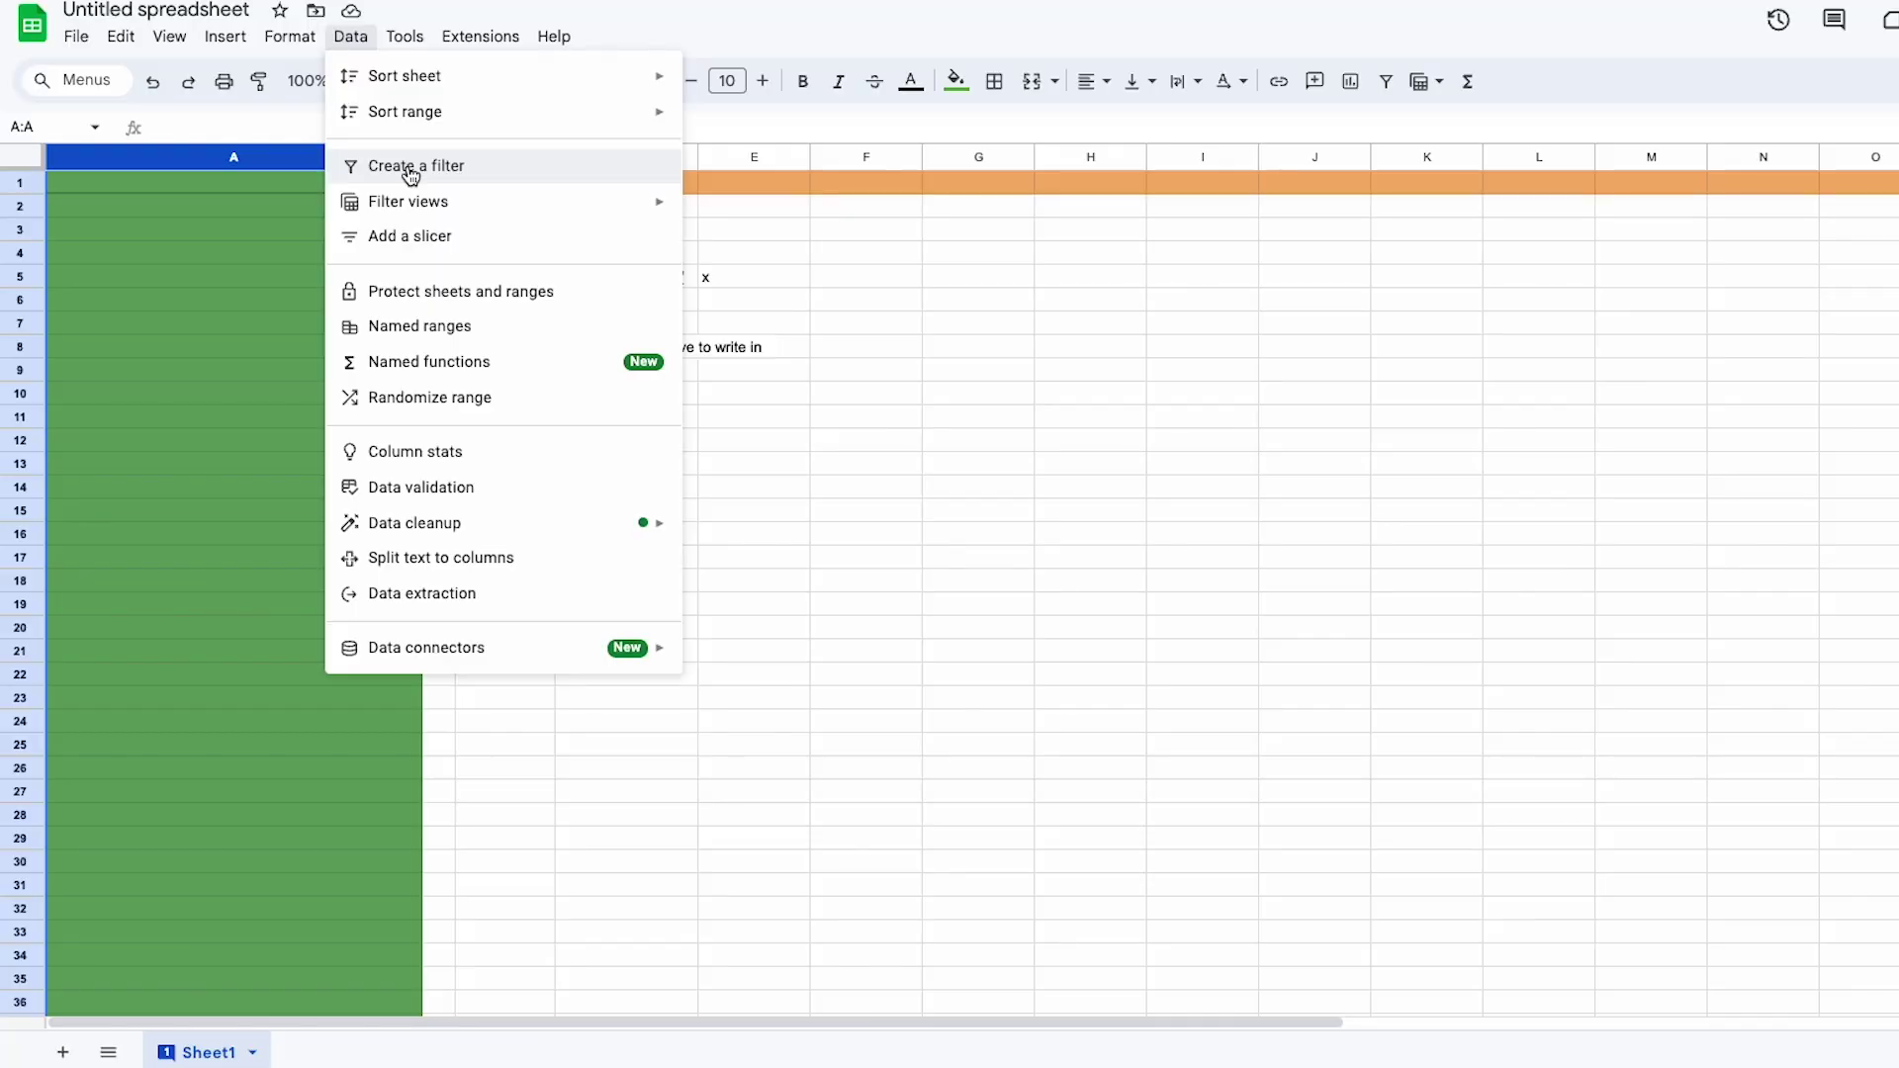
click(411, 176)
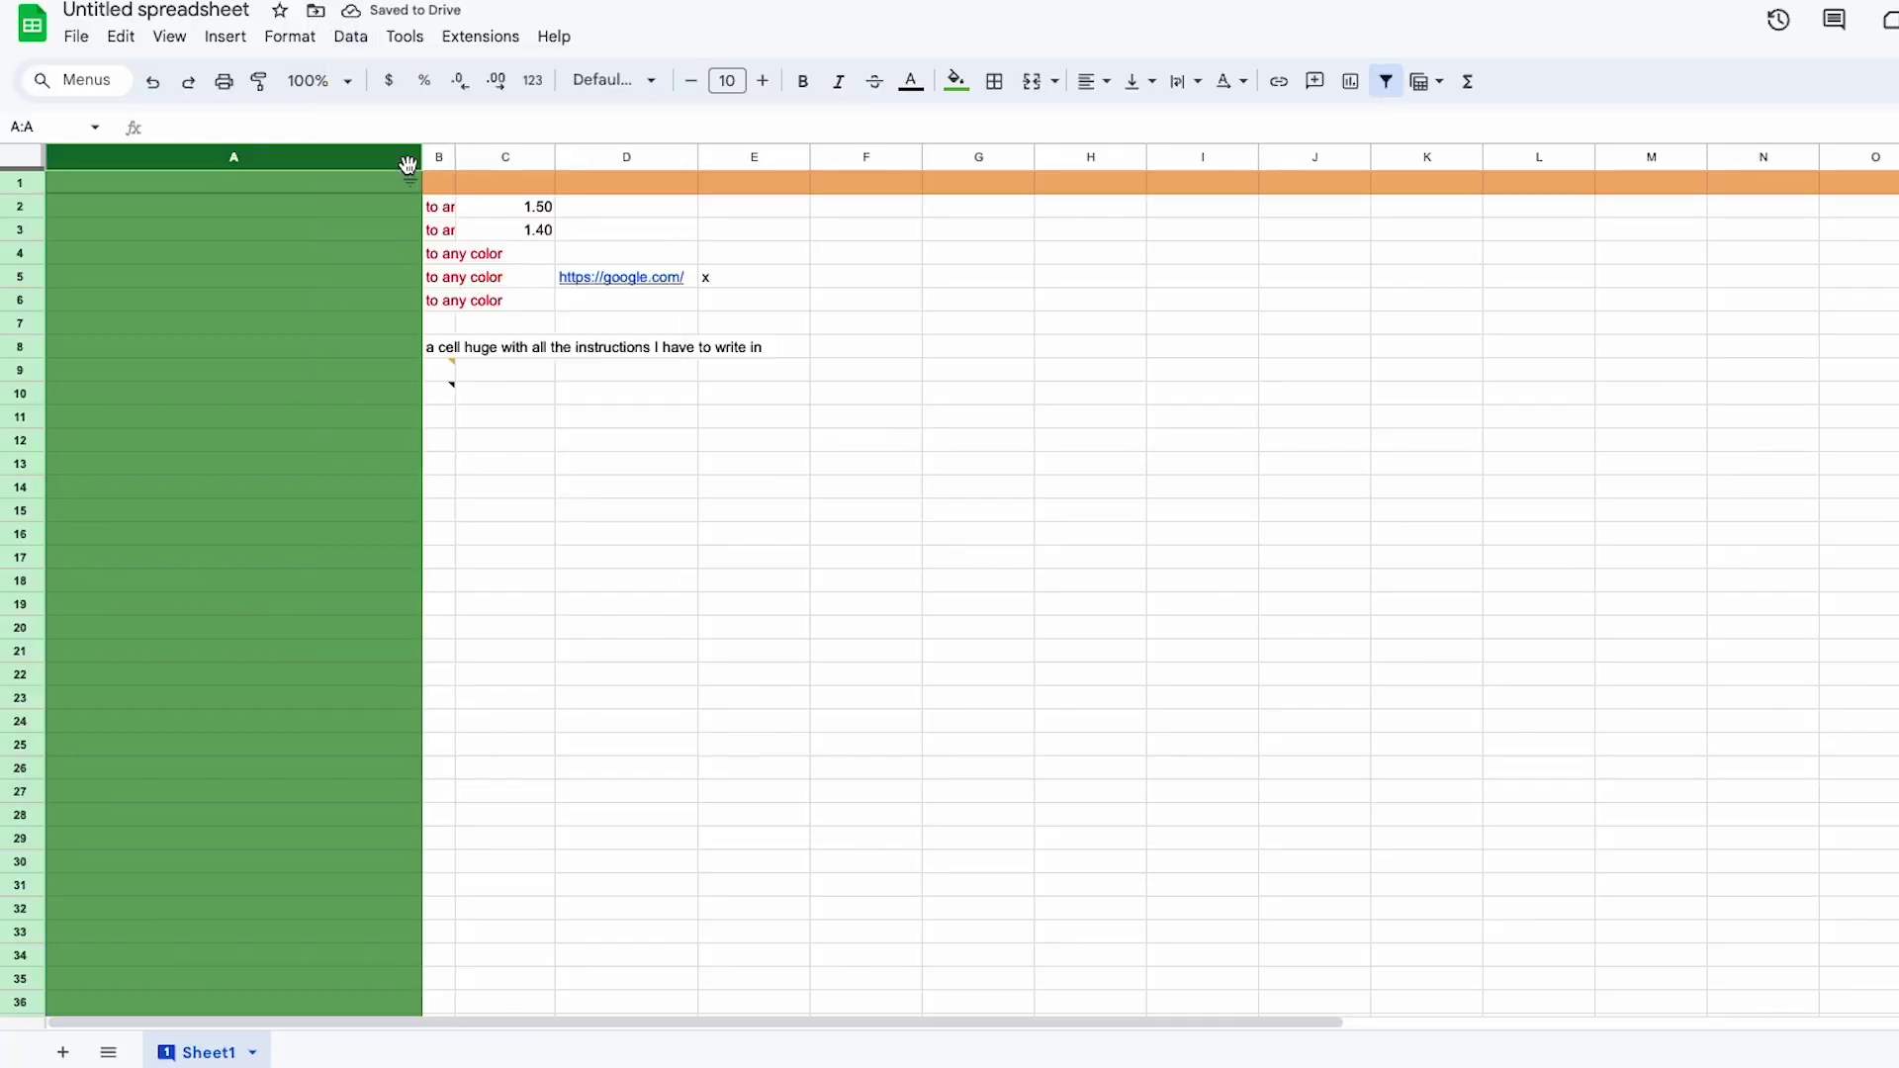
click(1386, 85)
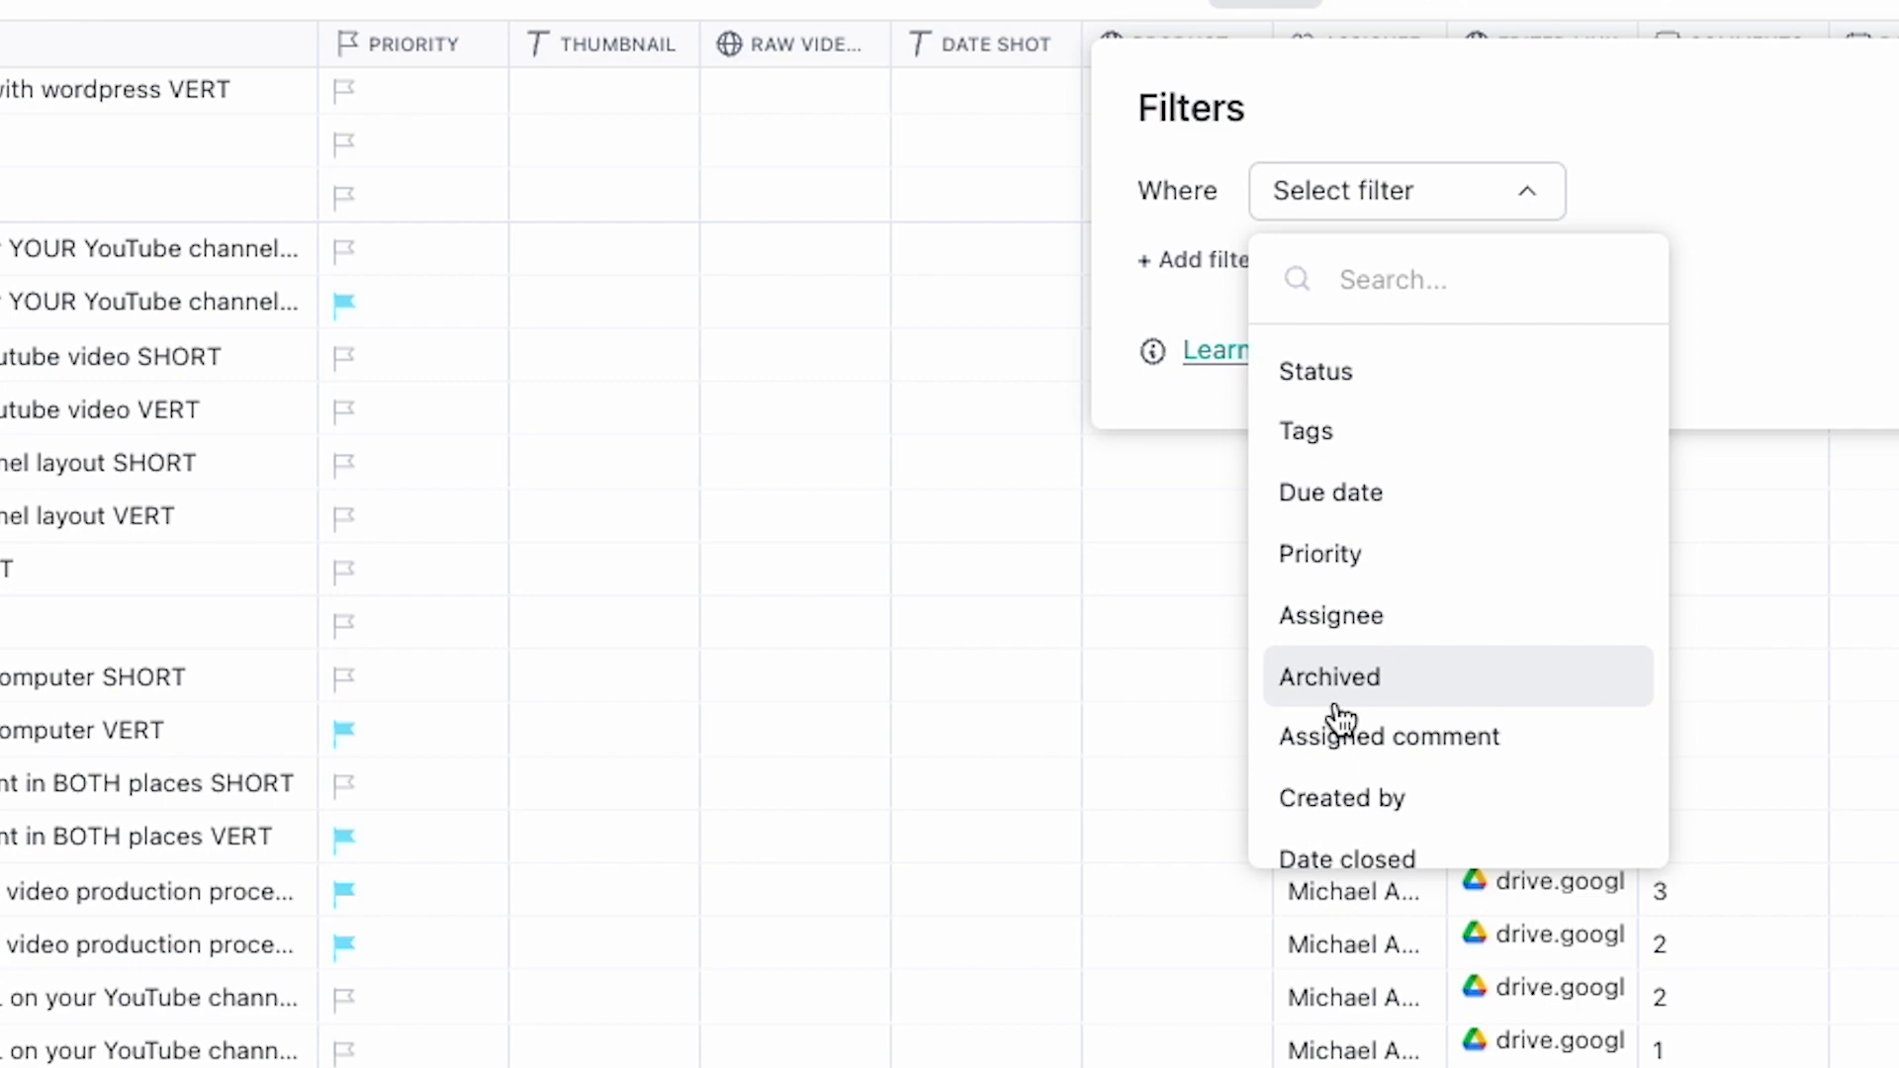
- Switch to ClickUp, start a task filter on Priority with the condition Is, and open its list of options
scroll(1337, 720, down, 5)
scroll(1345, 683, up, 5)
click(1348, 627)
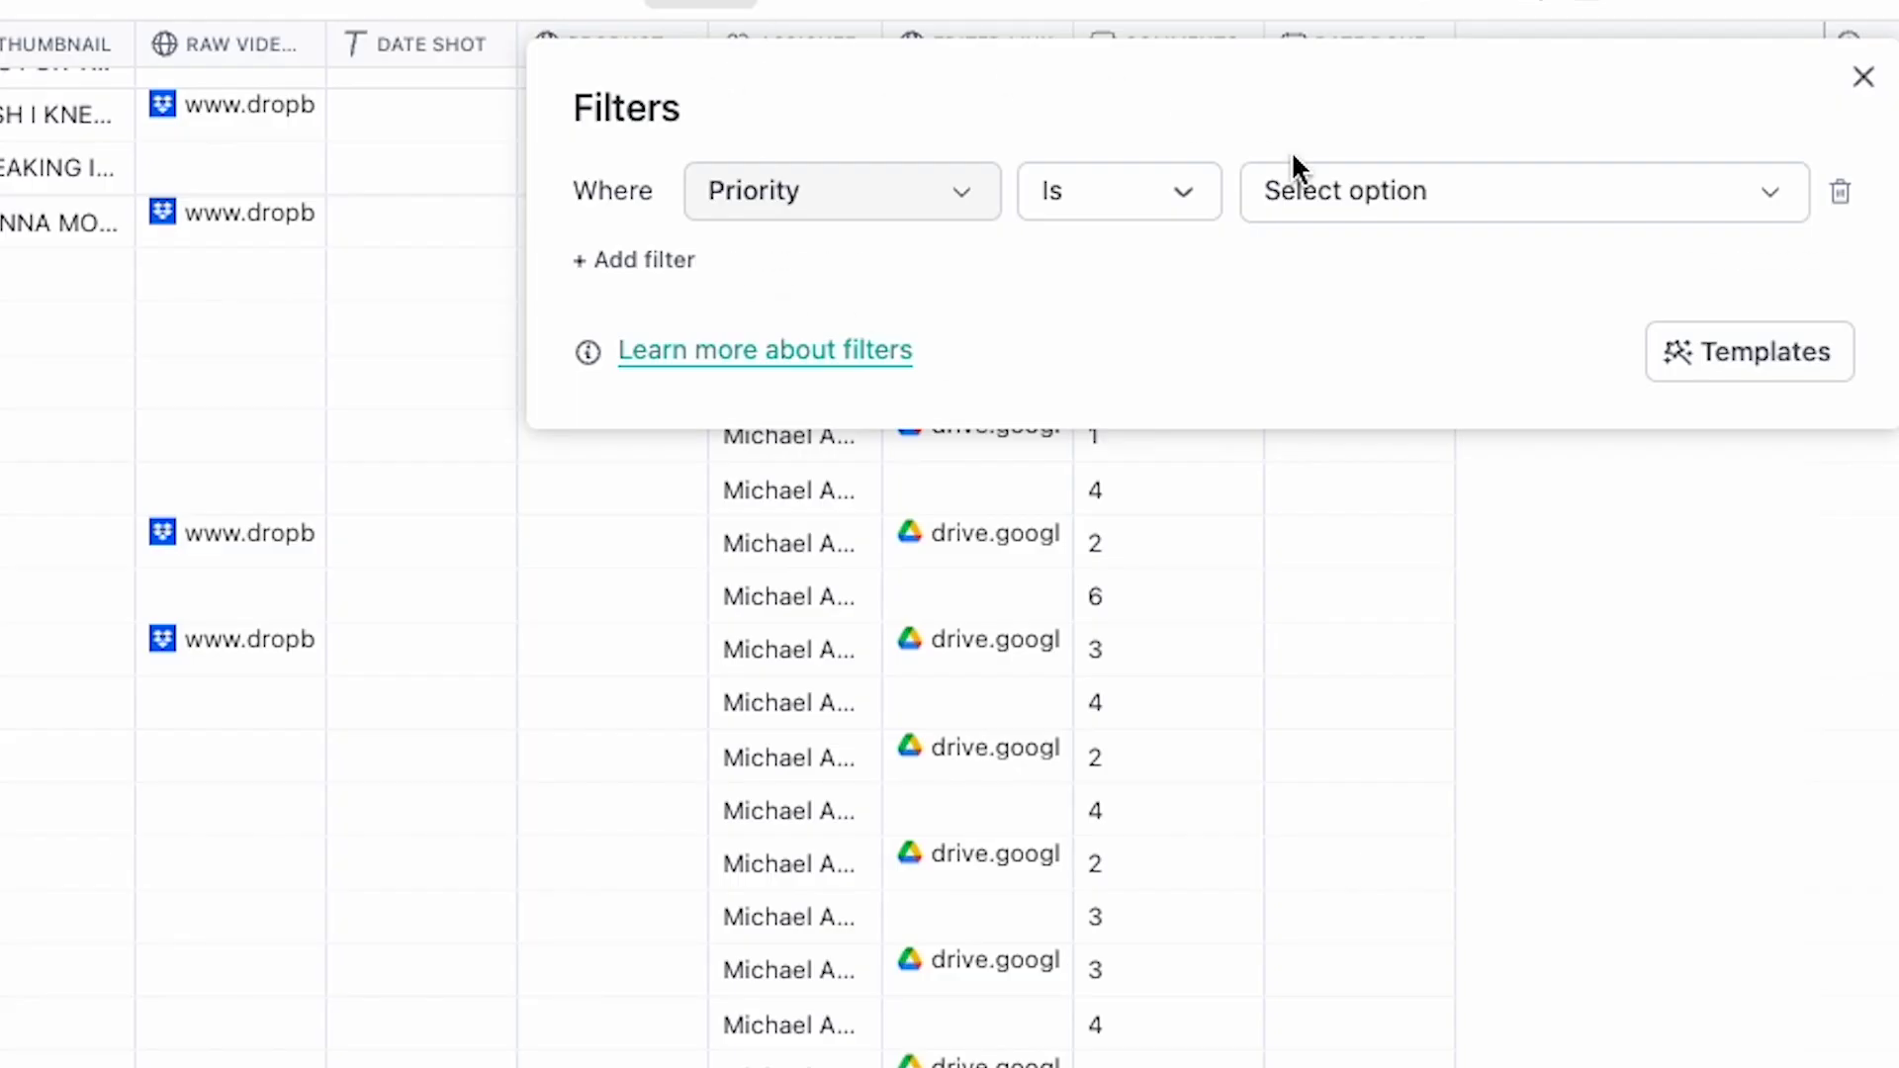
click(1733, 191)
click(1447, 277)
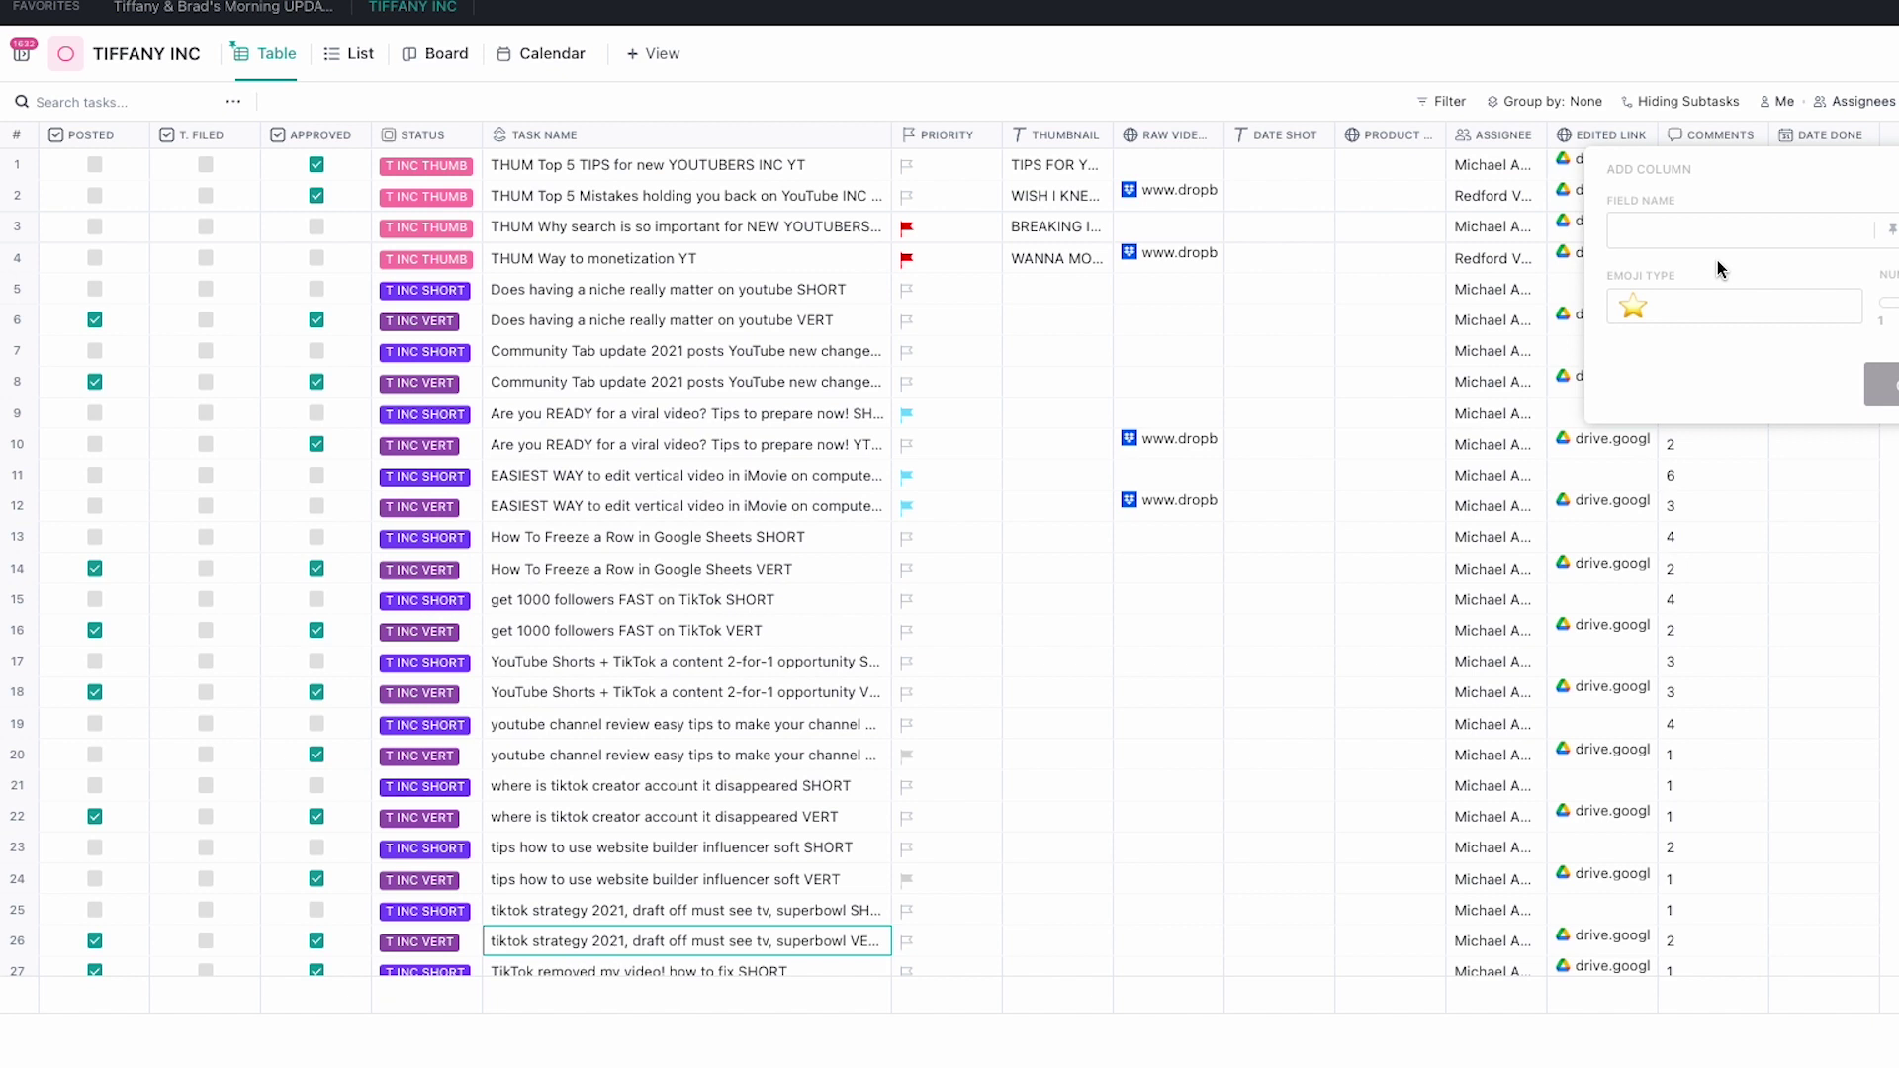
- Add a five-star rating column named Rating and give the "VID pCloud review after 1 year" task five stars
text(Rating)
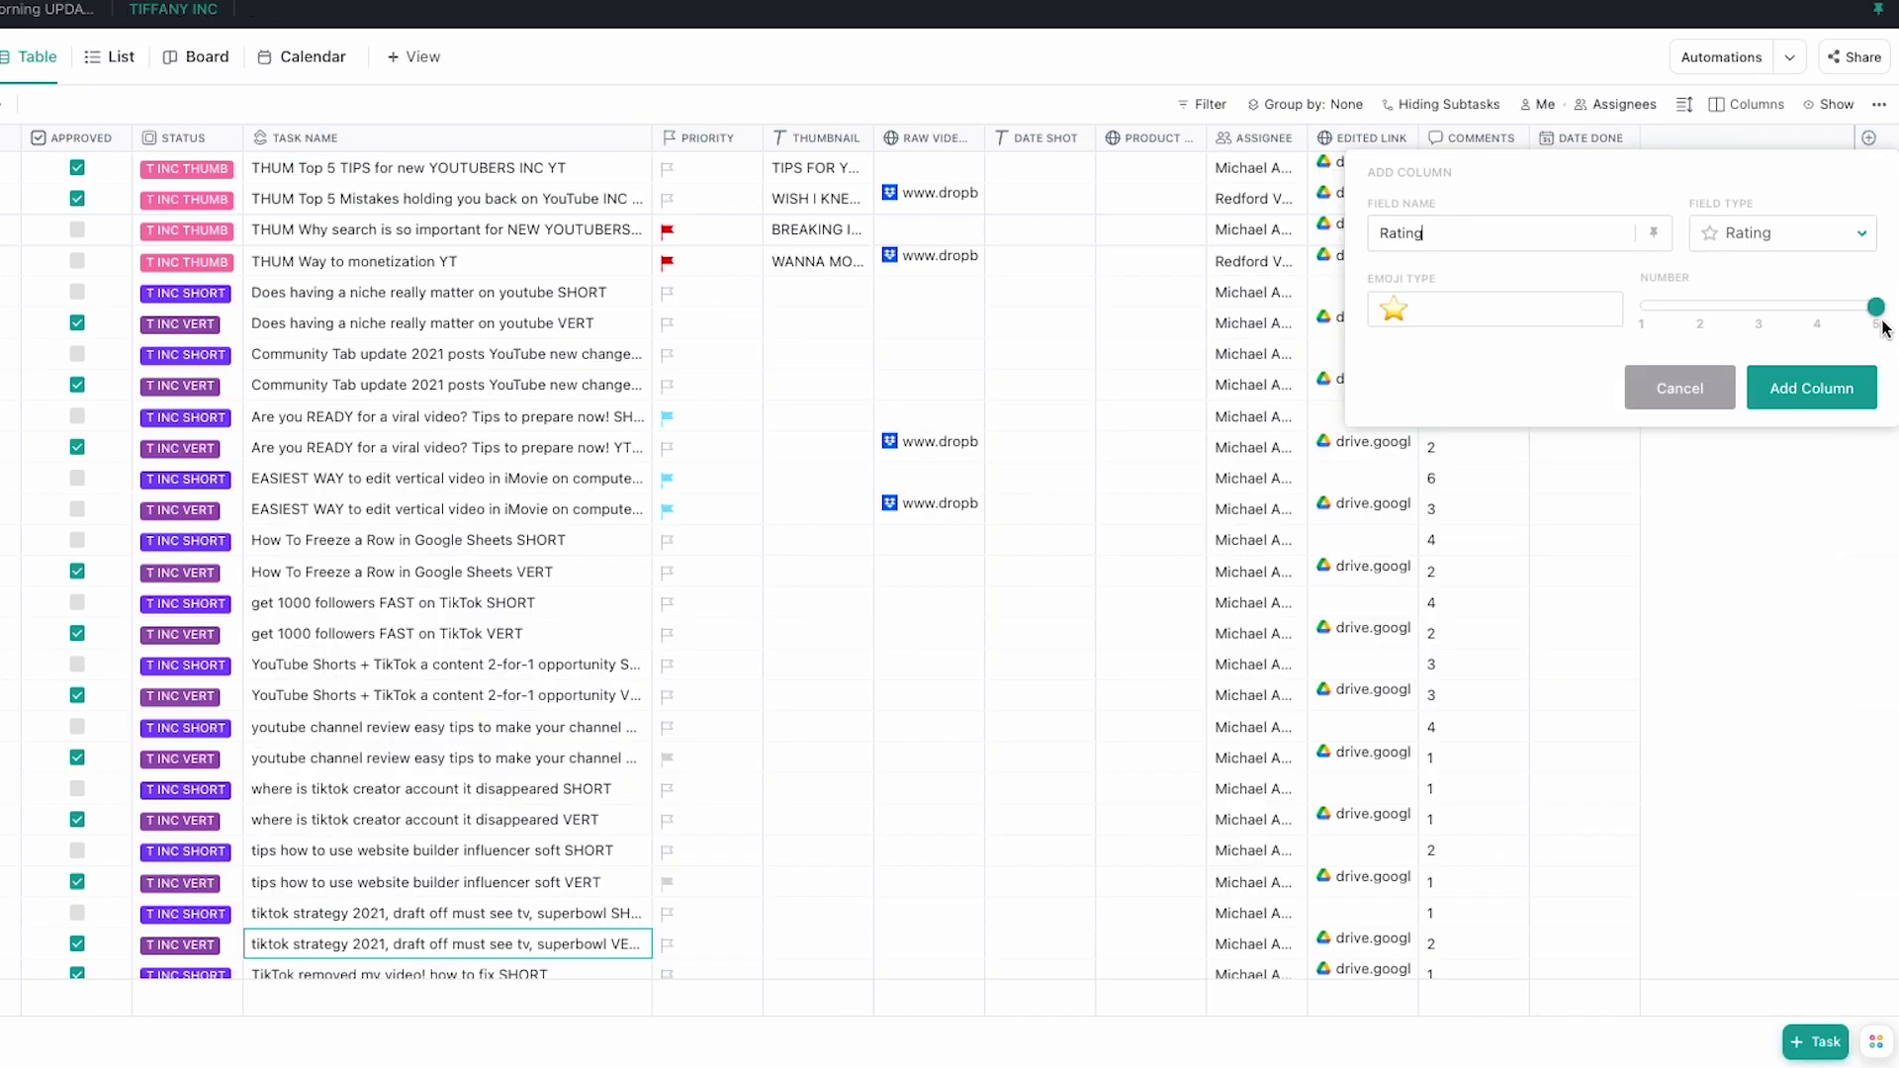
click(1811, 389)
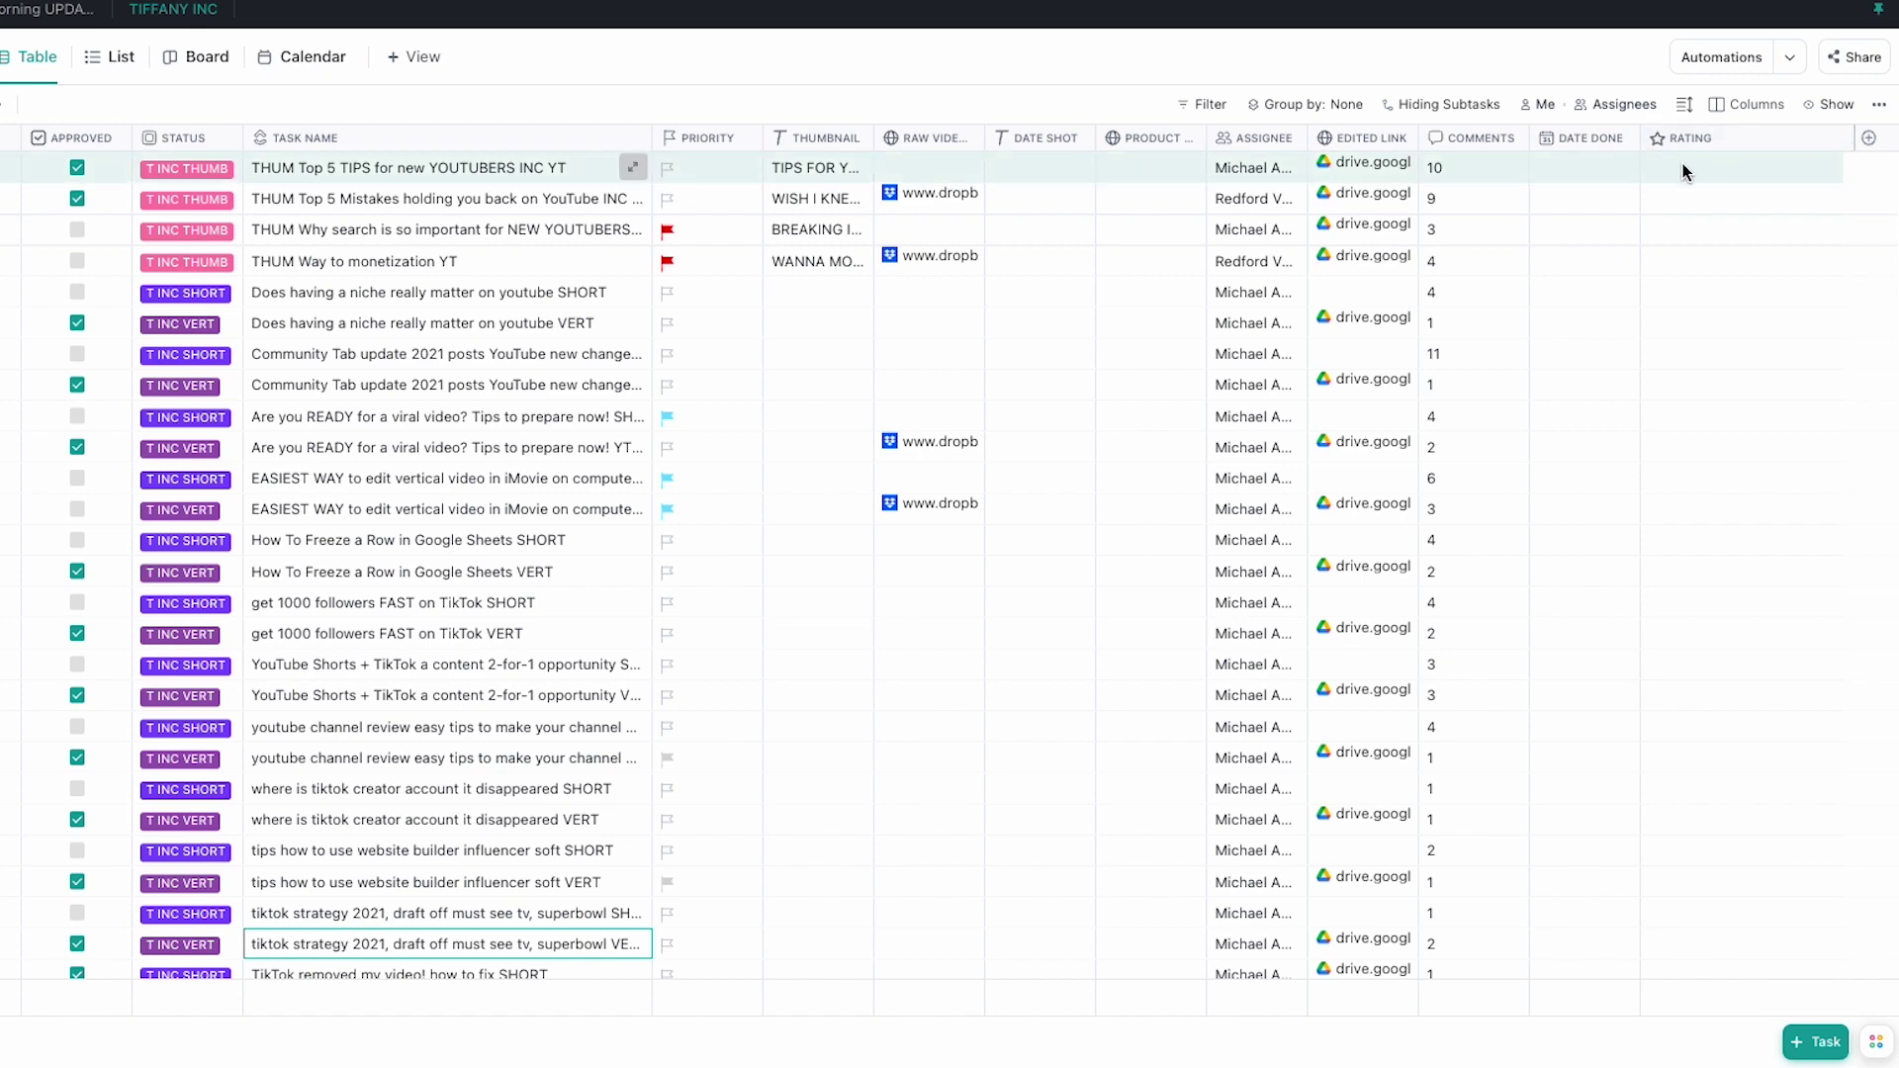
scroll(1669, 552, down, 15)
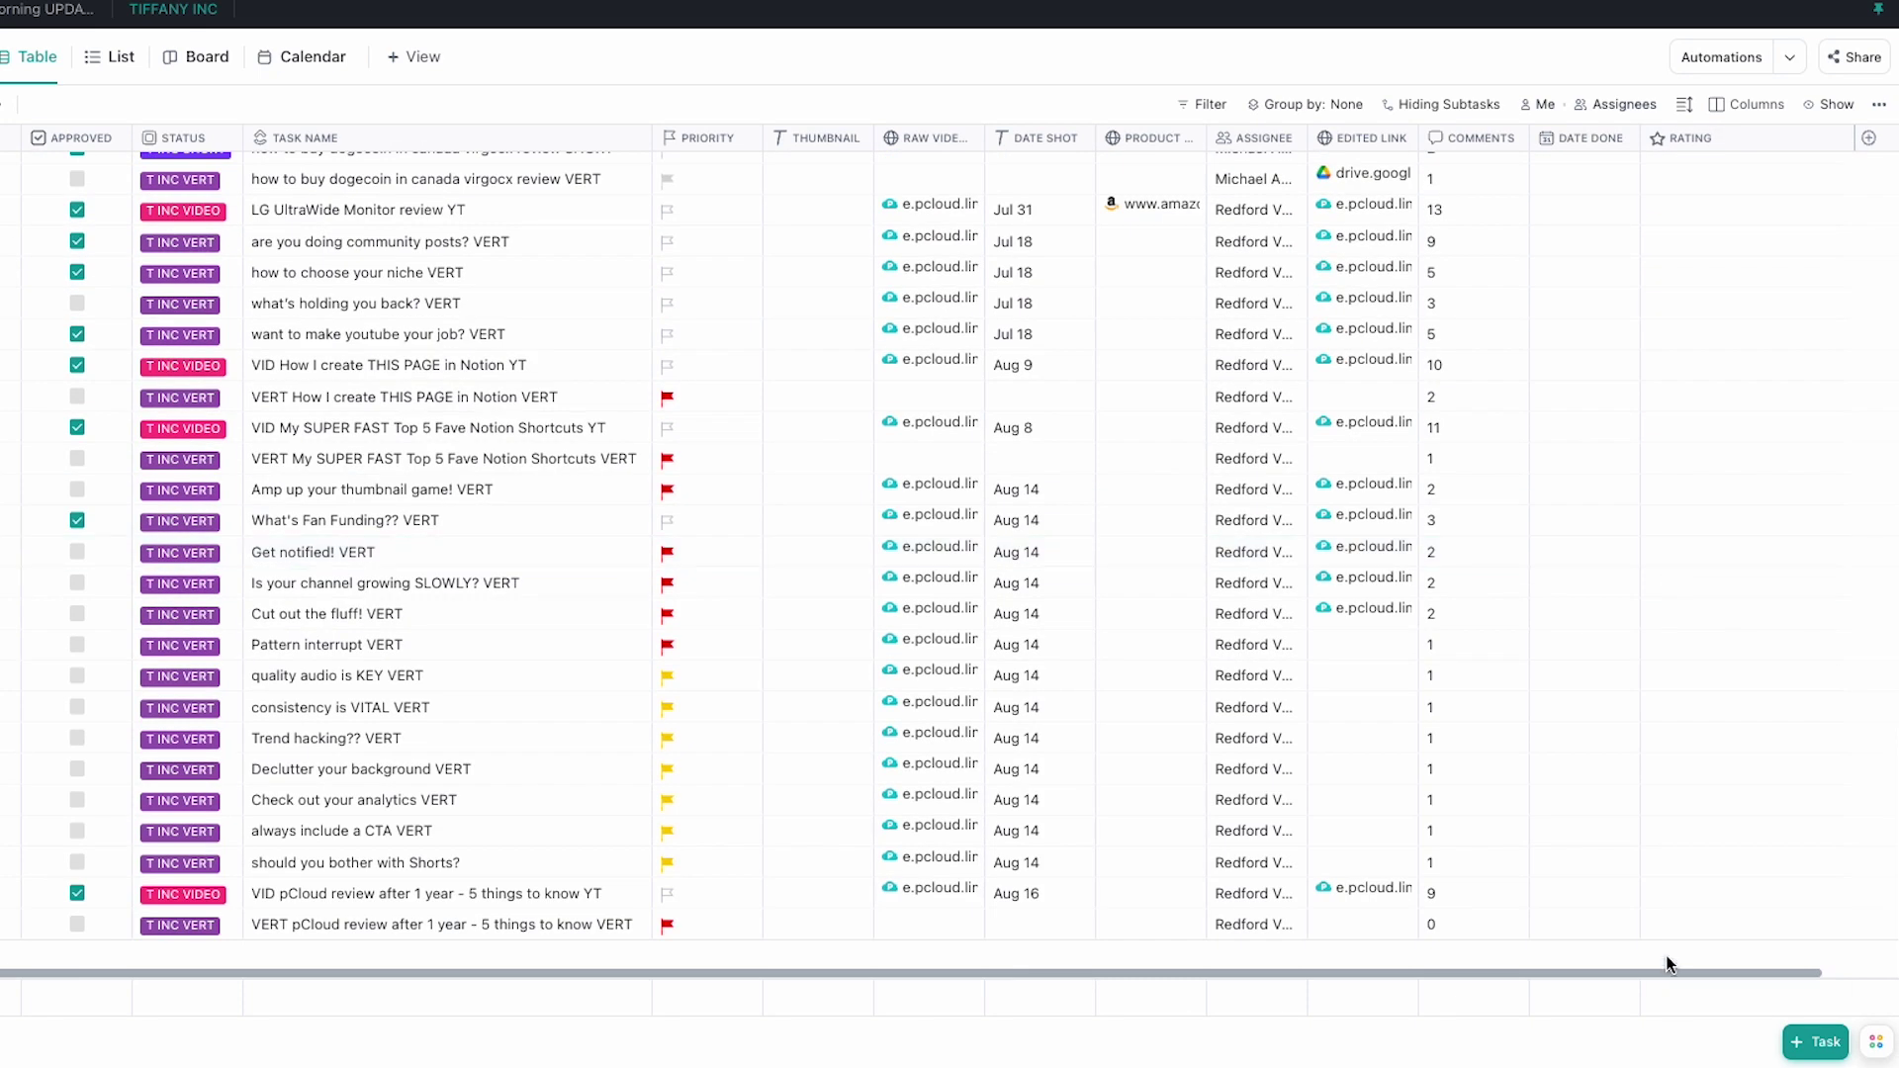
click(1702, 900)
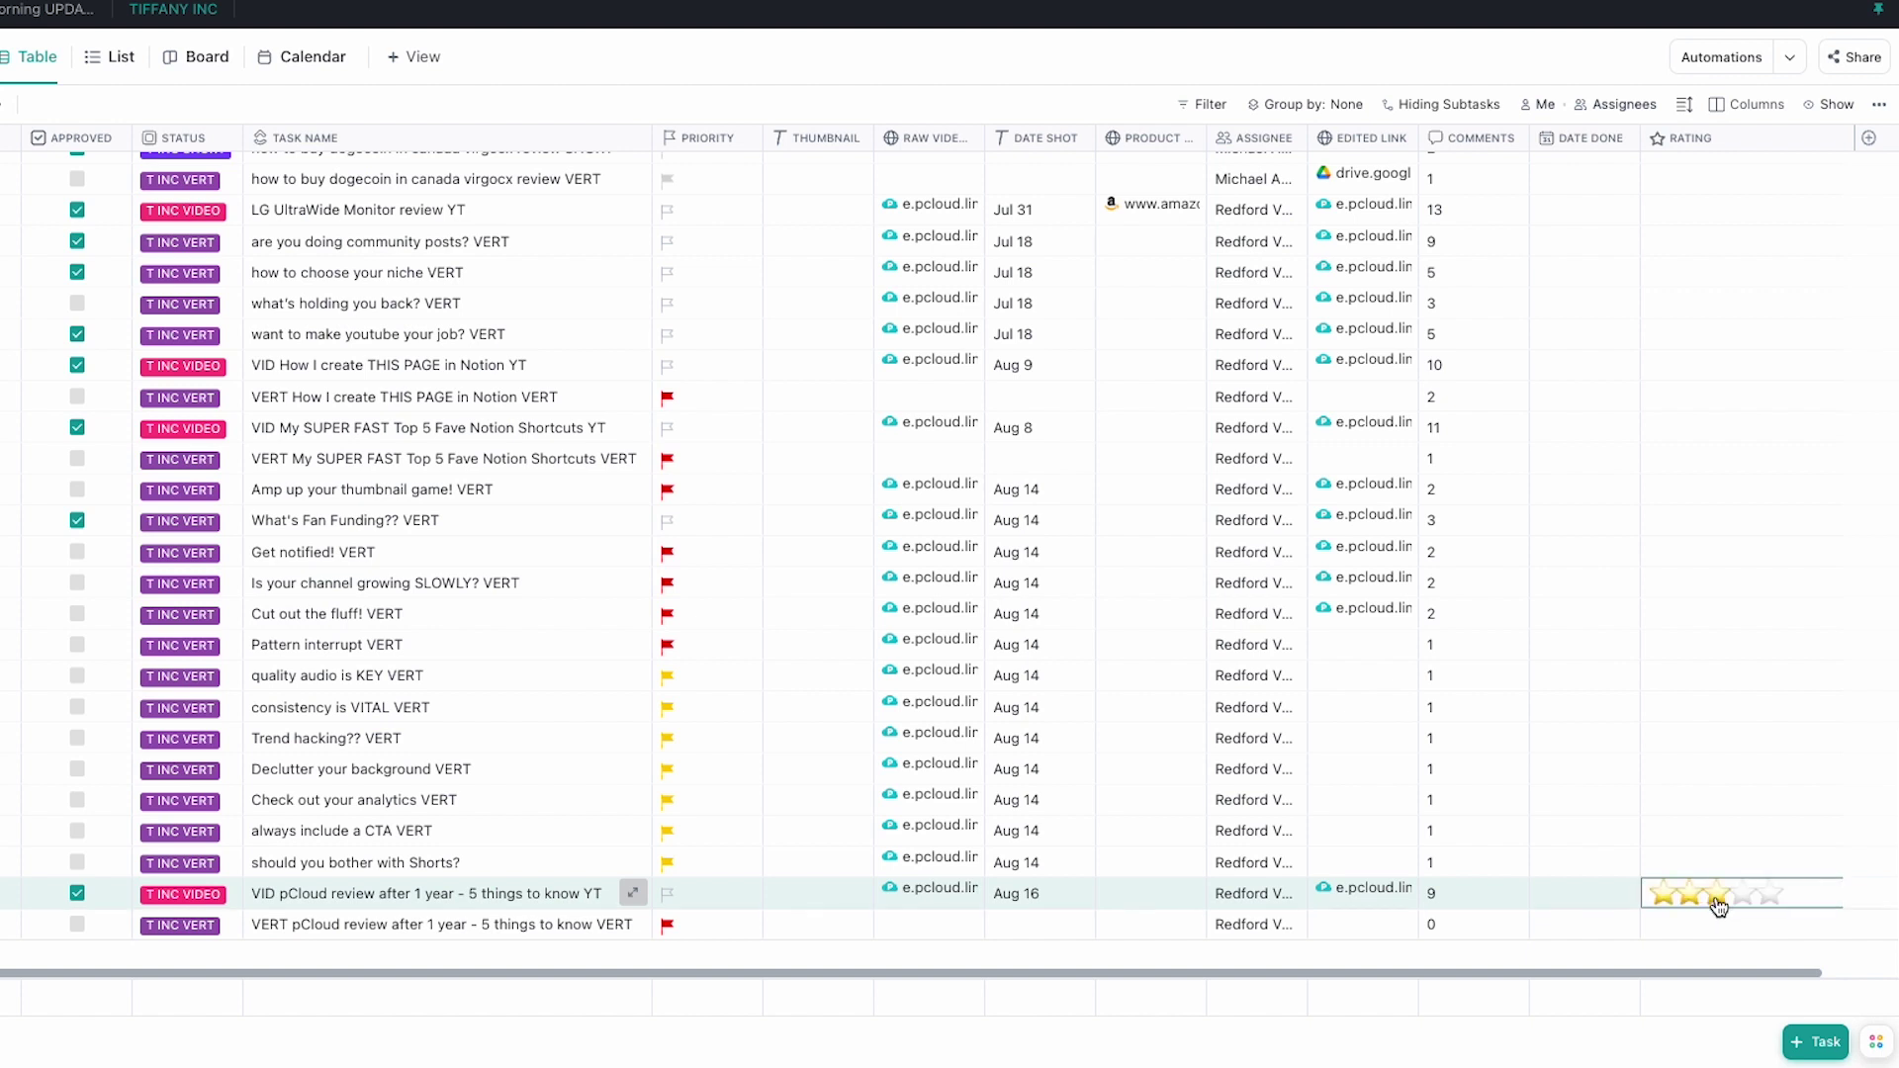
click(1771, 895)
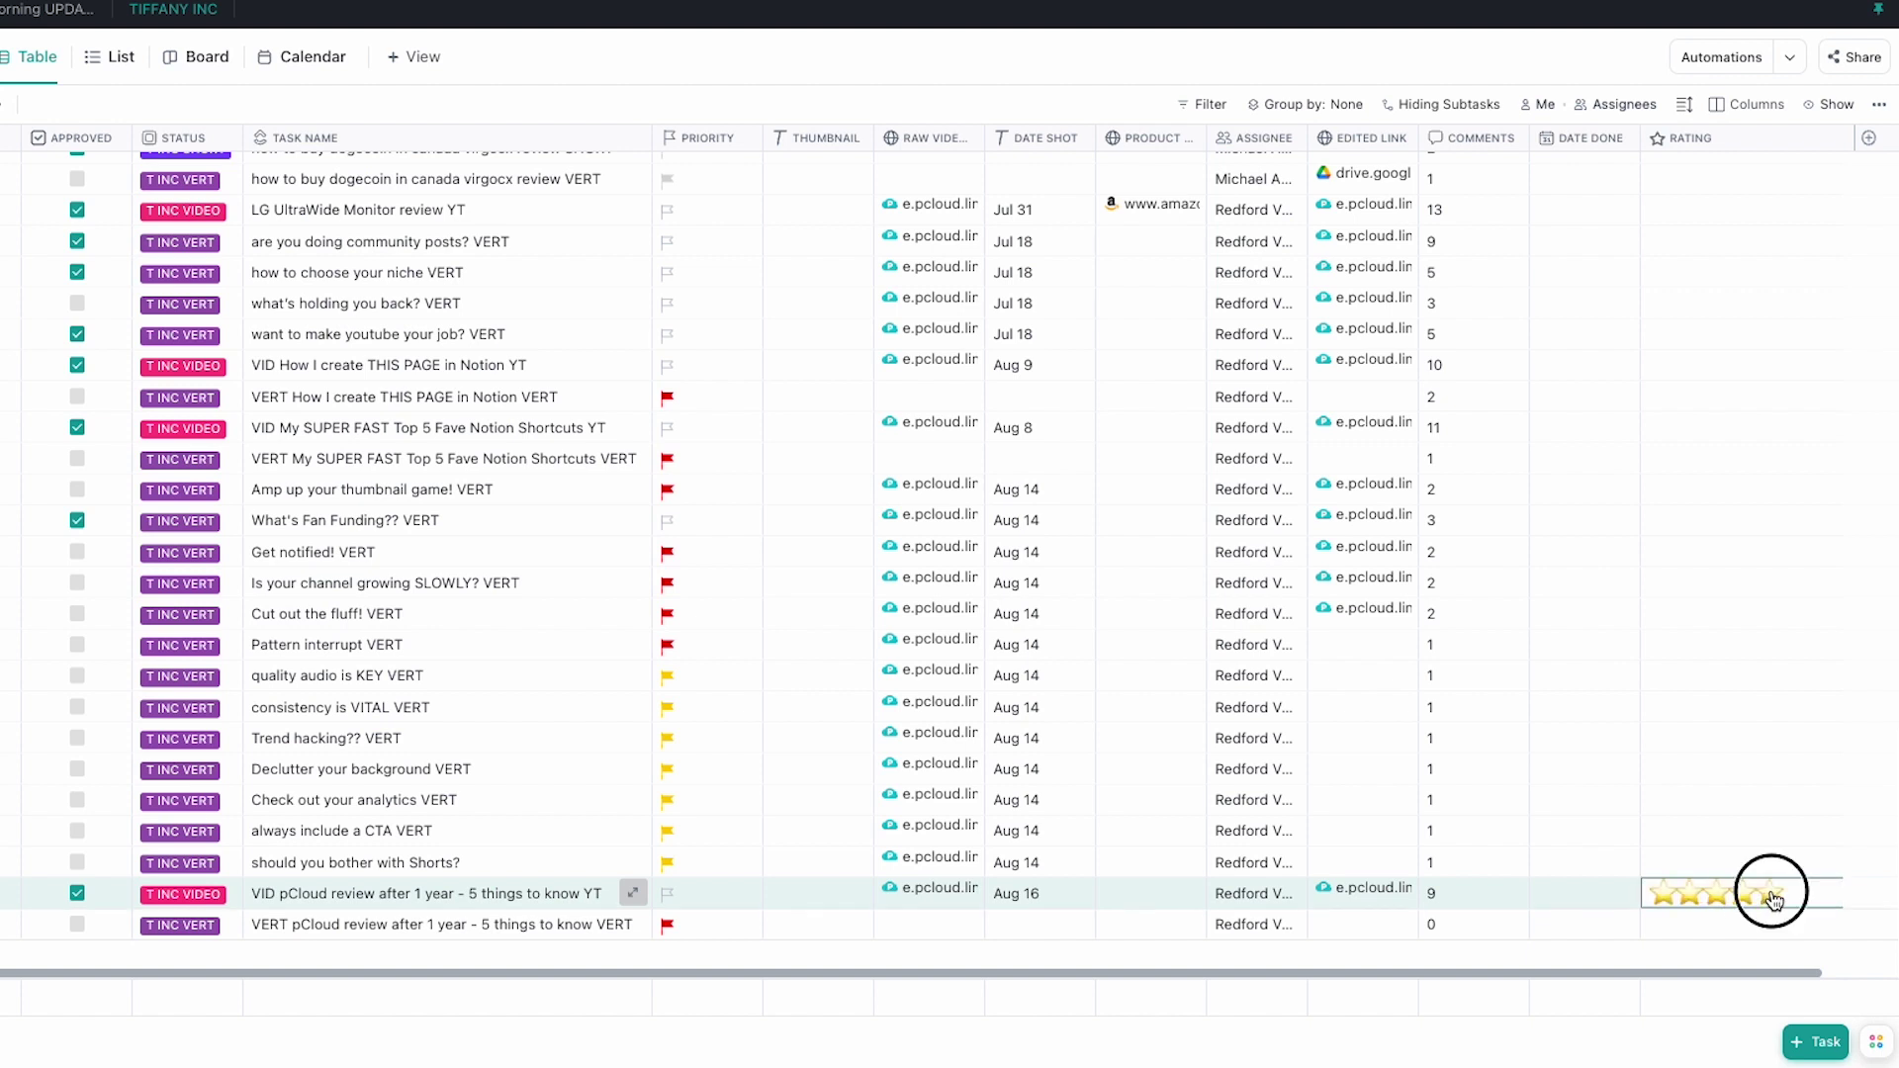
click(1812, 933)
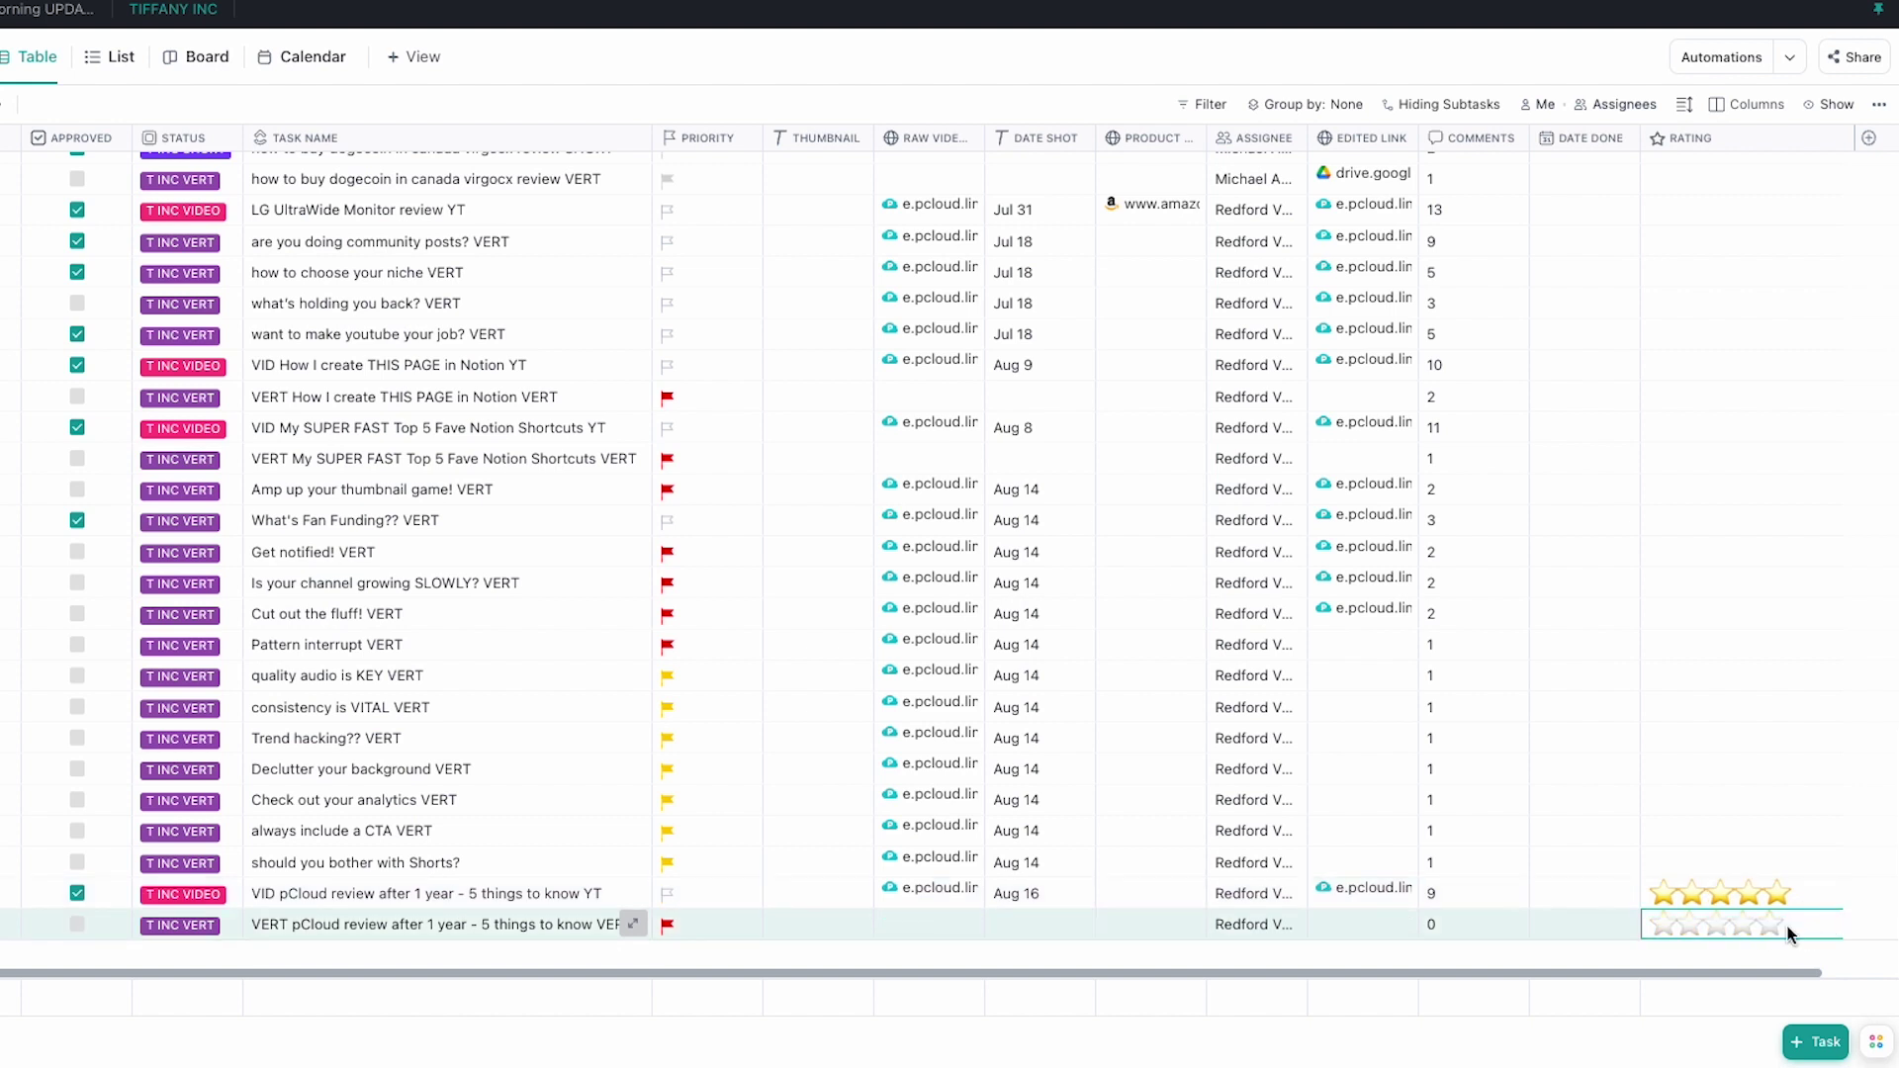
- Delete the Rating column from the task table
click(1682, 964)
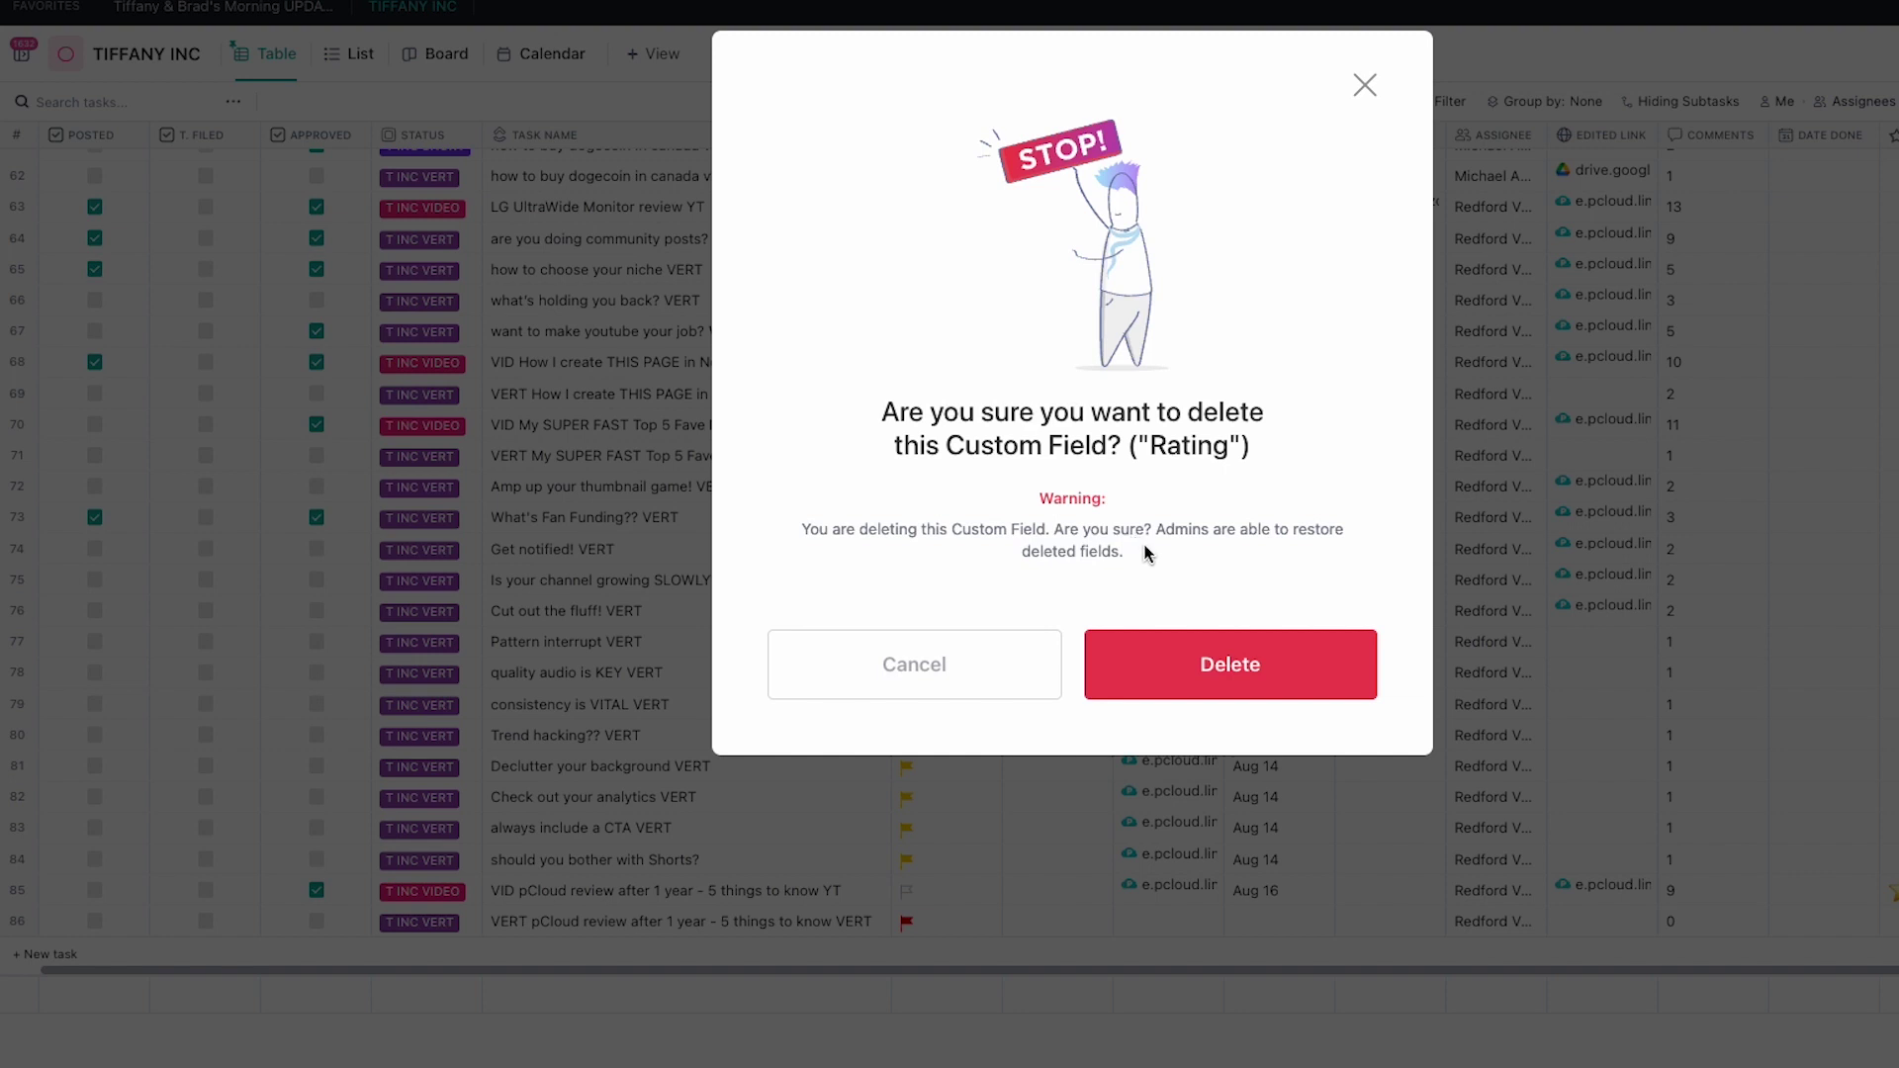
click(1193, 666)
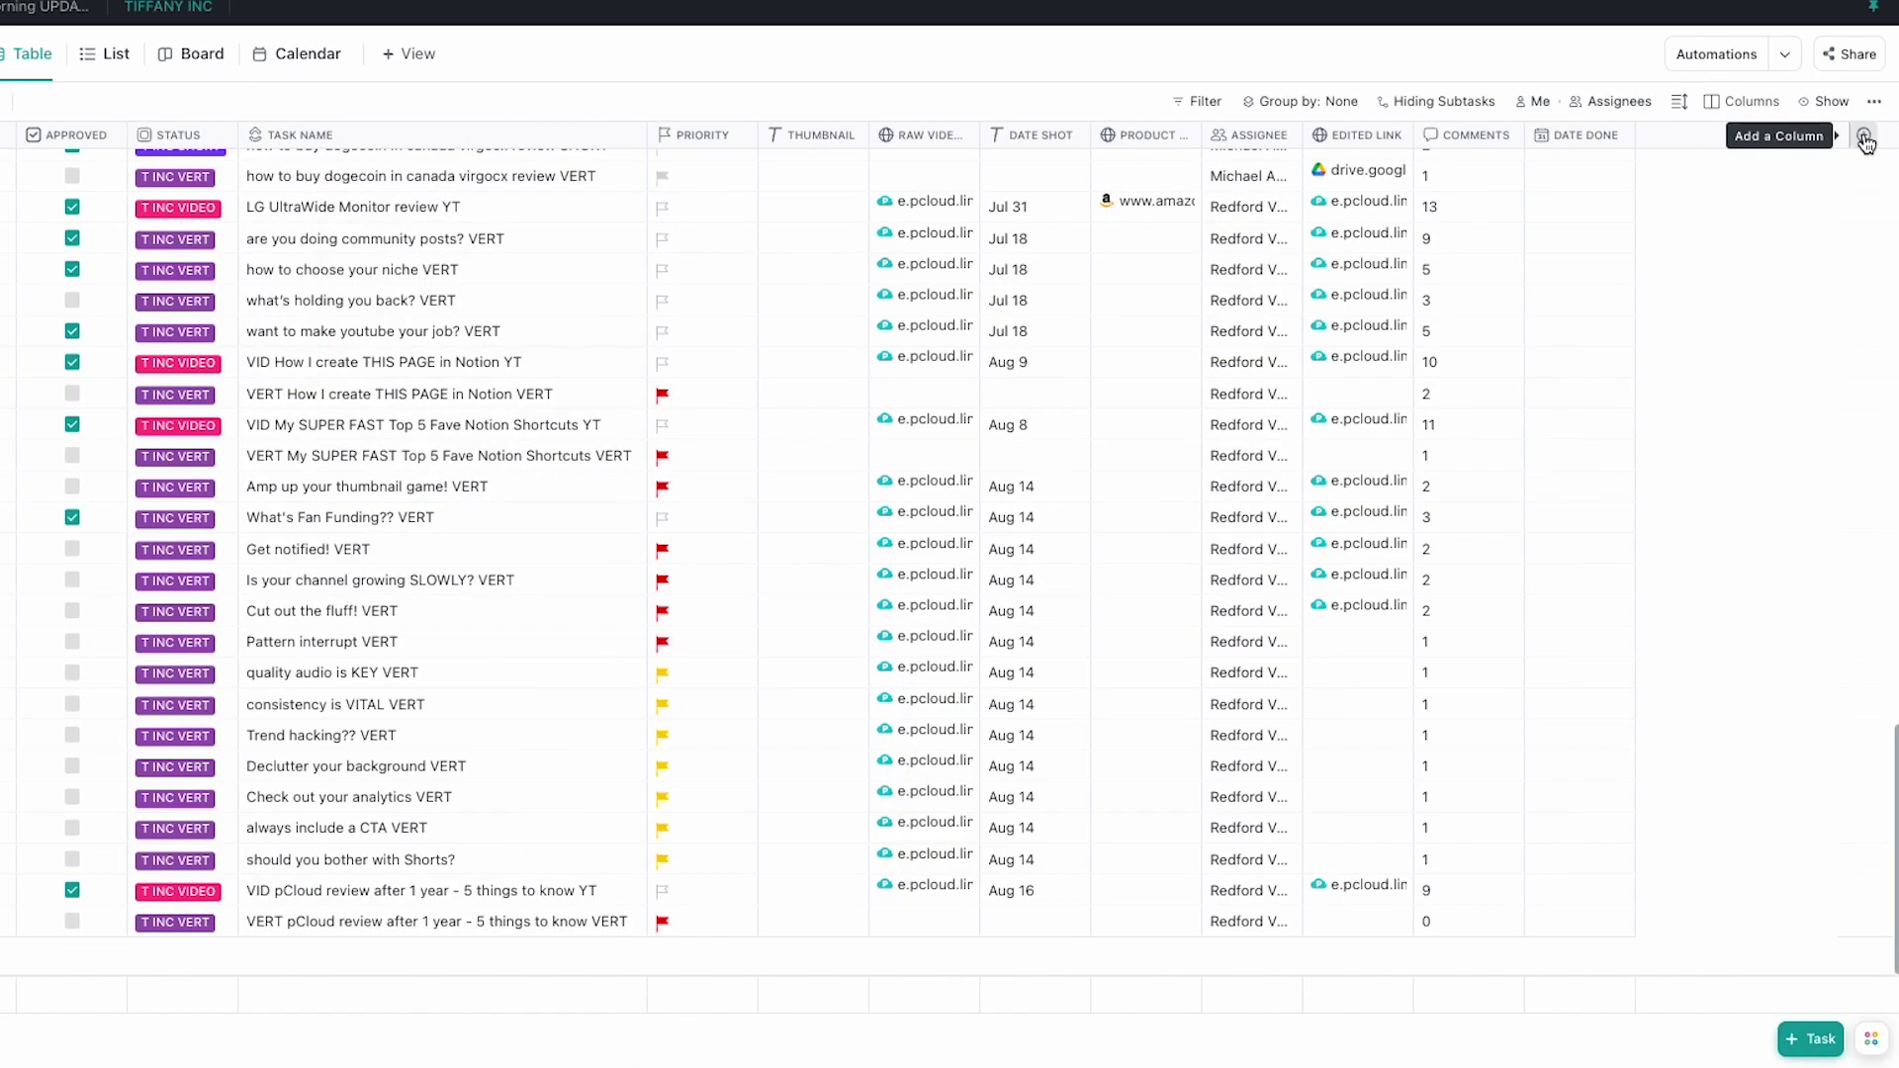
- Add a Checkbox column named "another checkbox" and tick it for the "VERT pCloud review after 1 year" task
click(1865, 144)
click(1701, 554)
text(another checkbox)
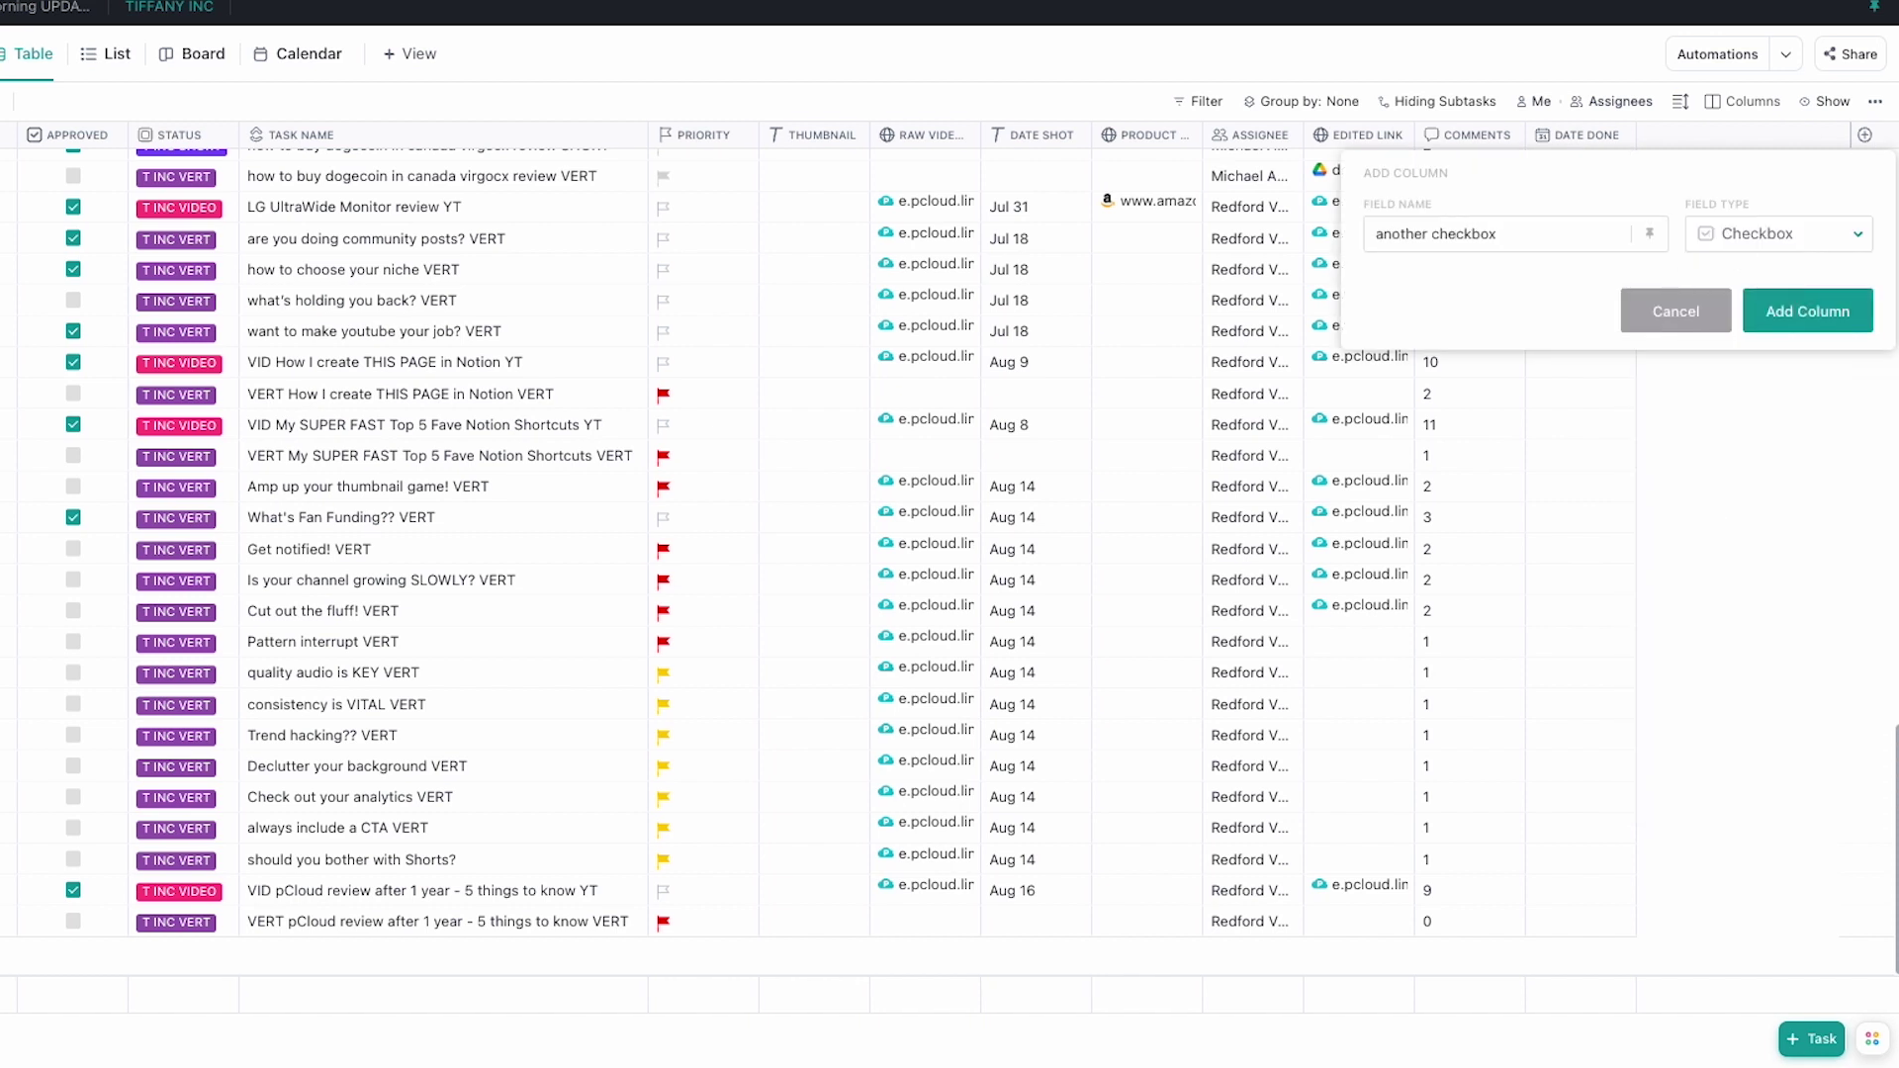
click(1842, 322)
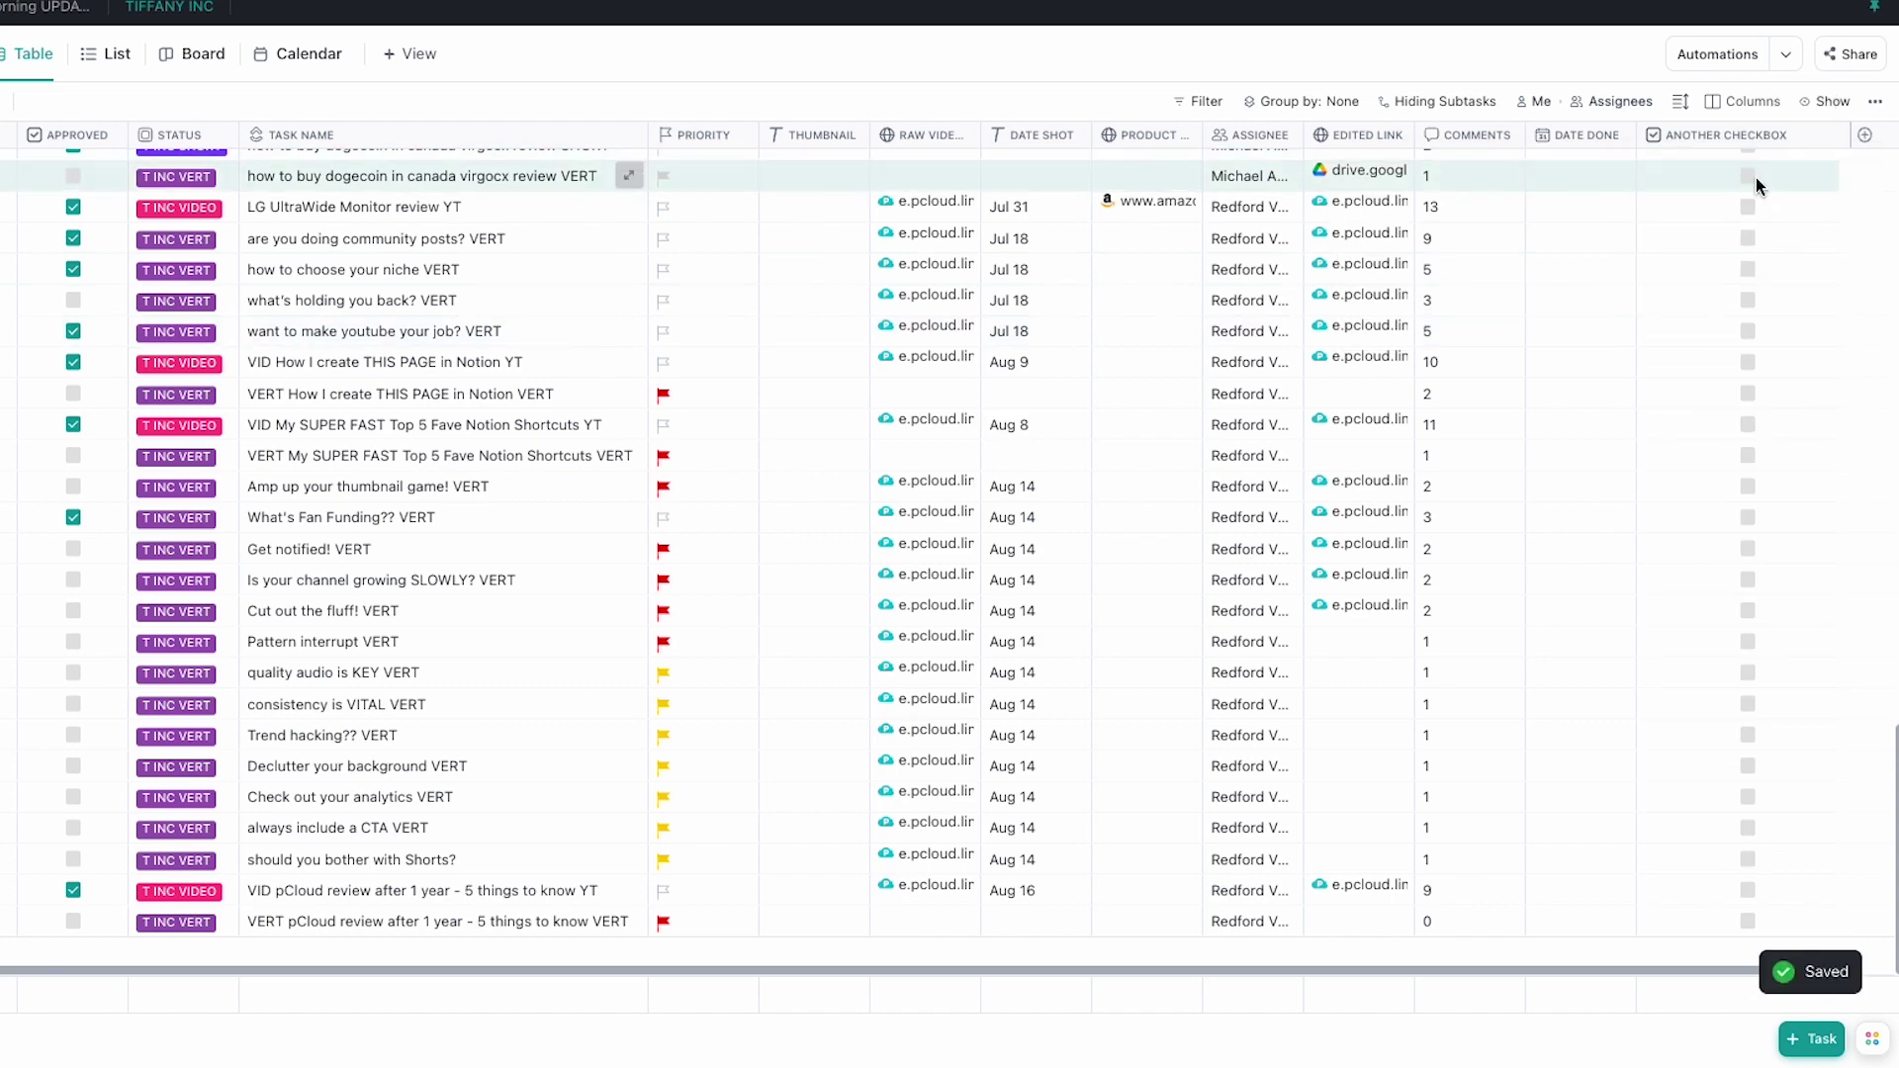
scroll(1823, 743, right, 1)
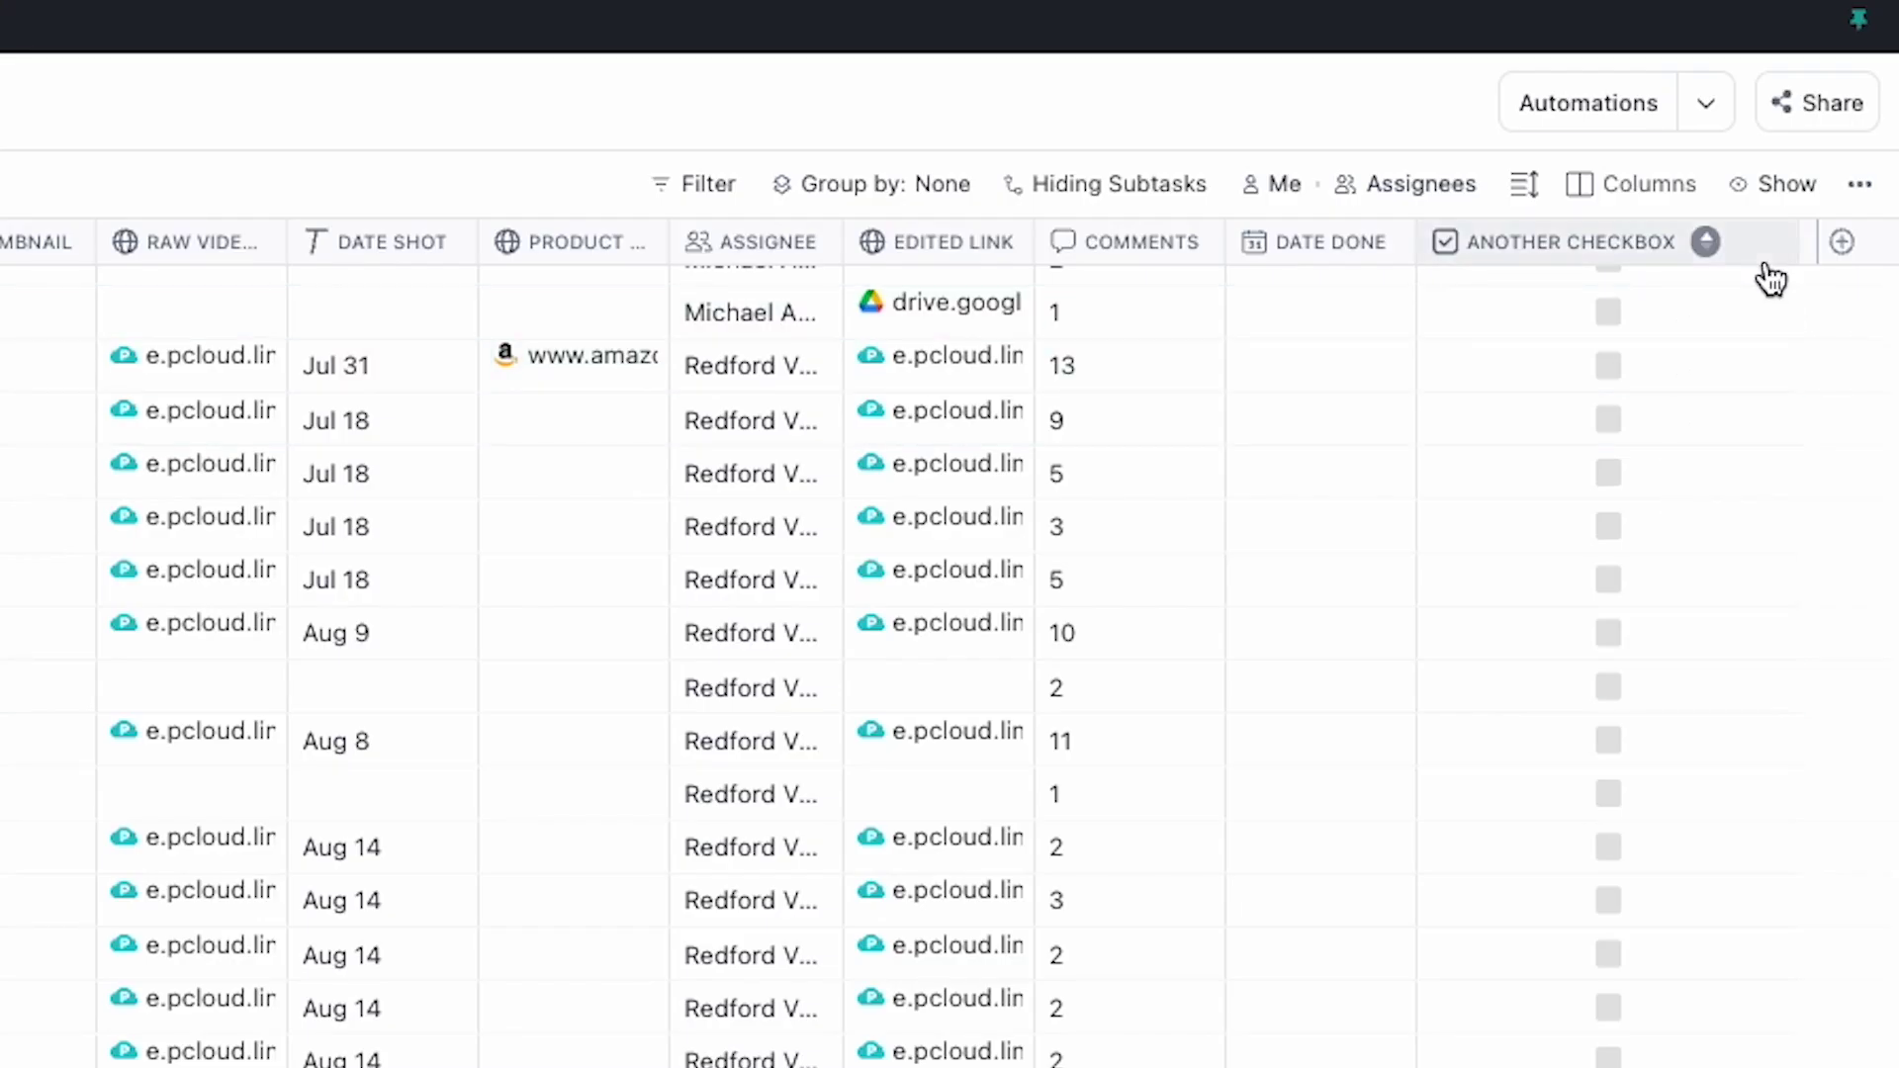
click(1734, 926)
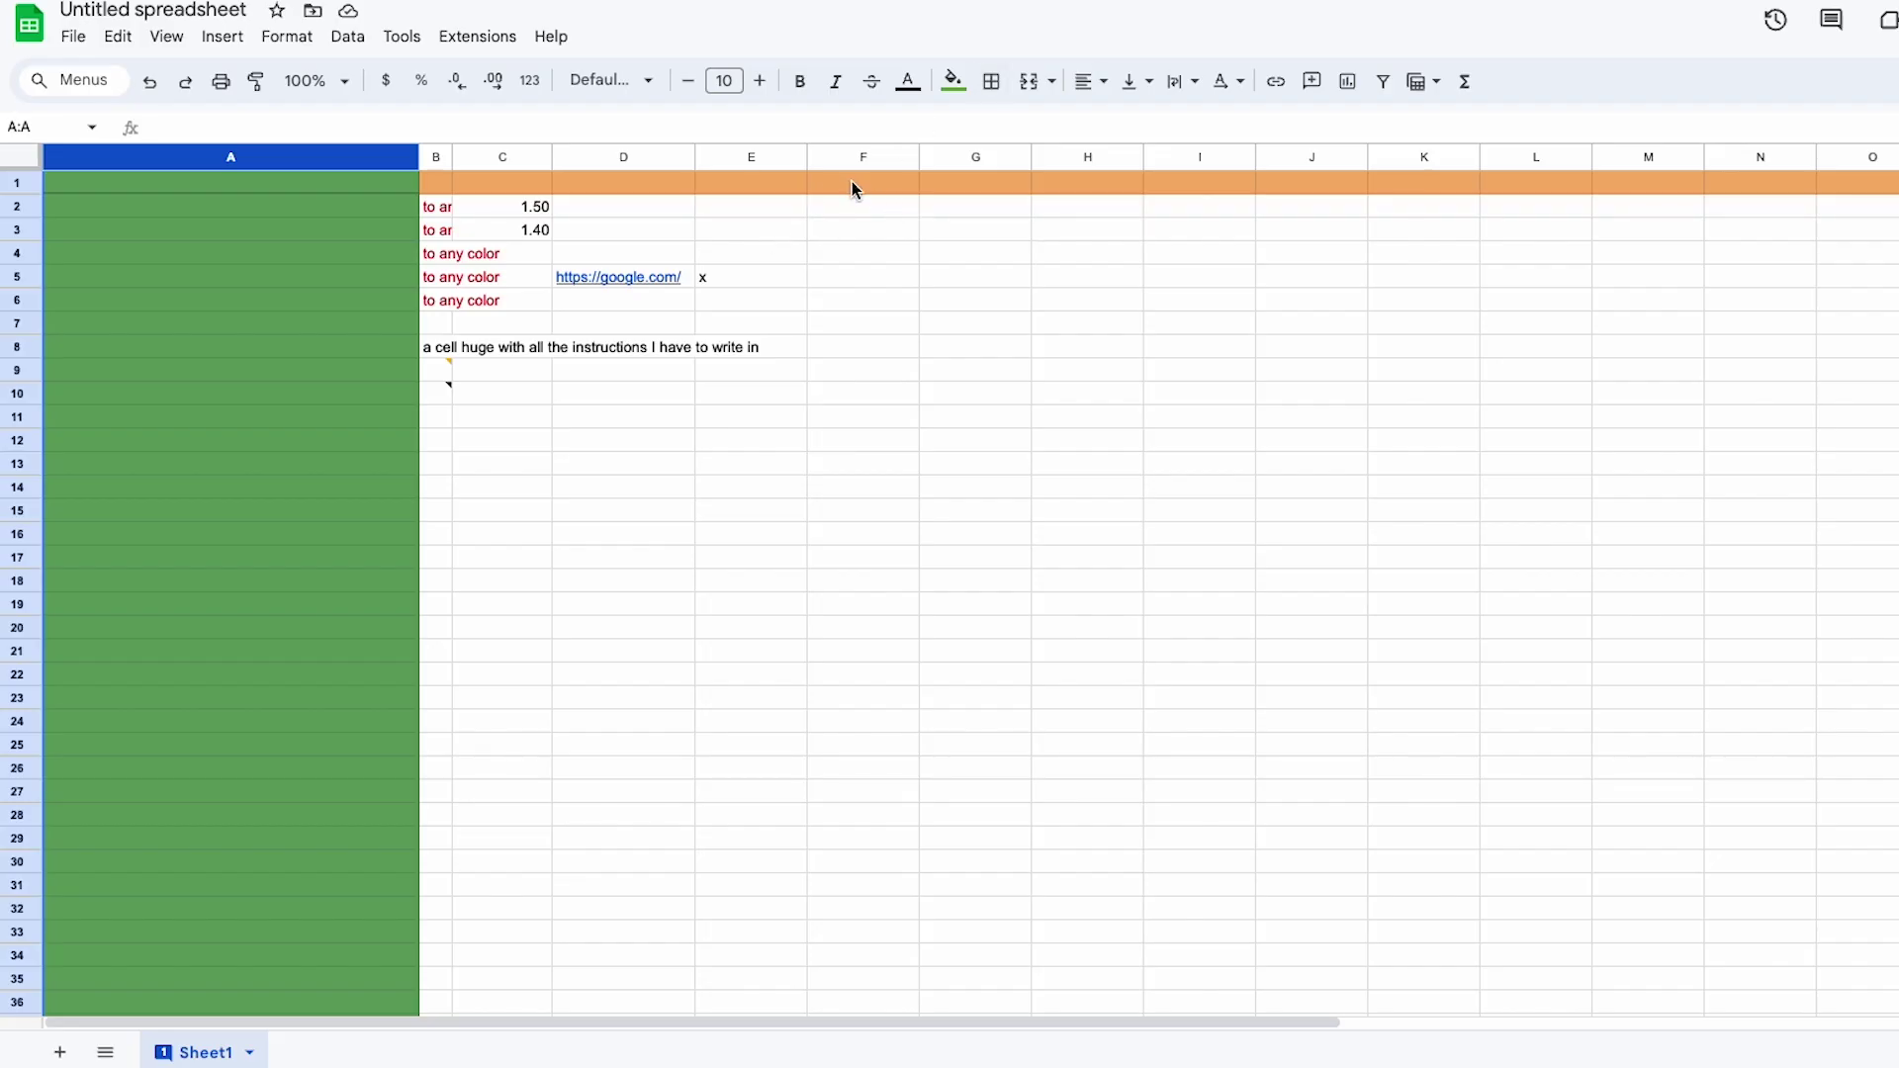
- Switch to Google Sheets, insert a checkbox in cell F2 and fill it down to F22
click(846, 212)
click(220, 38)
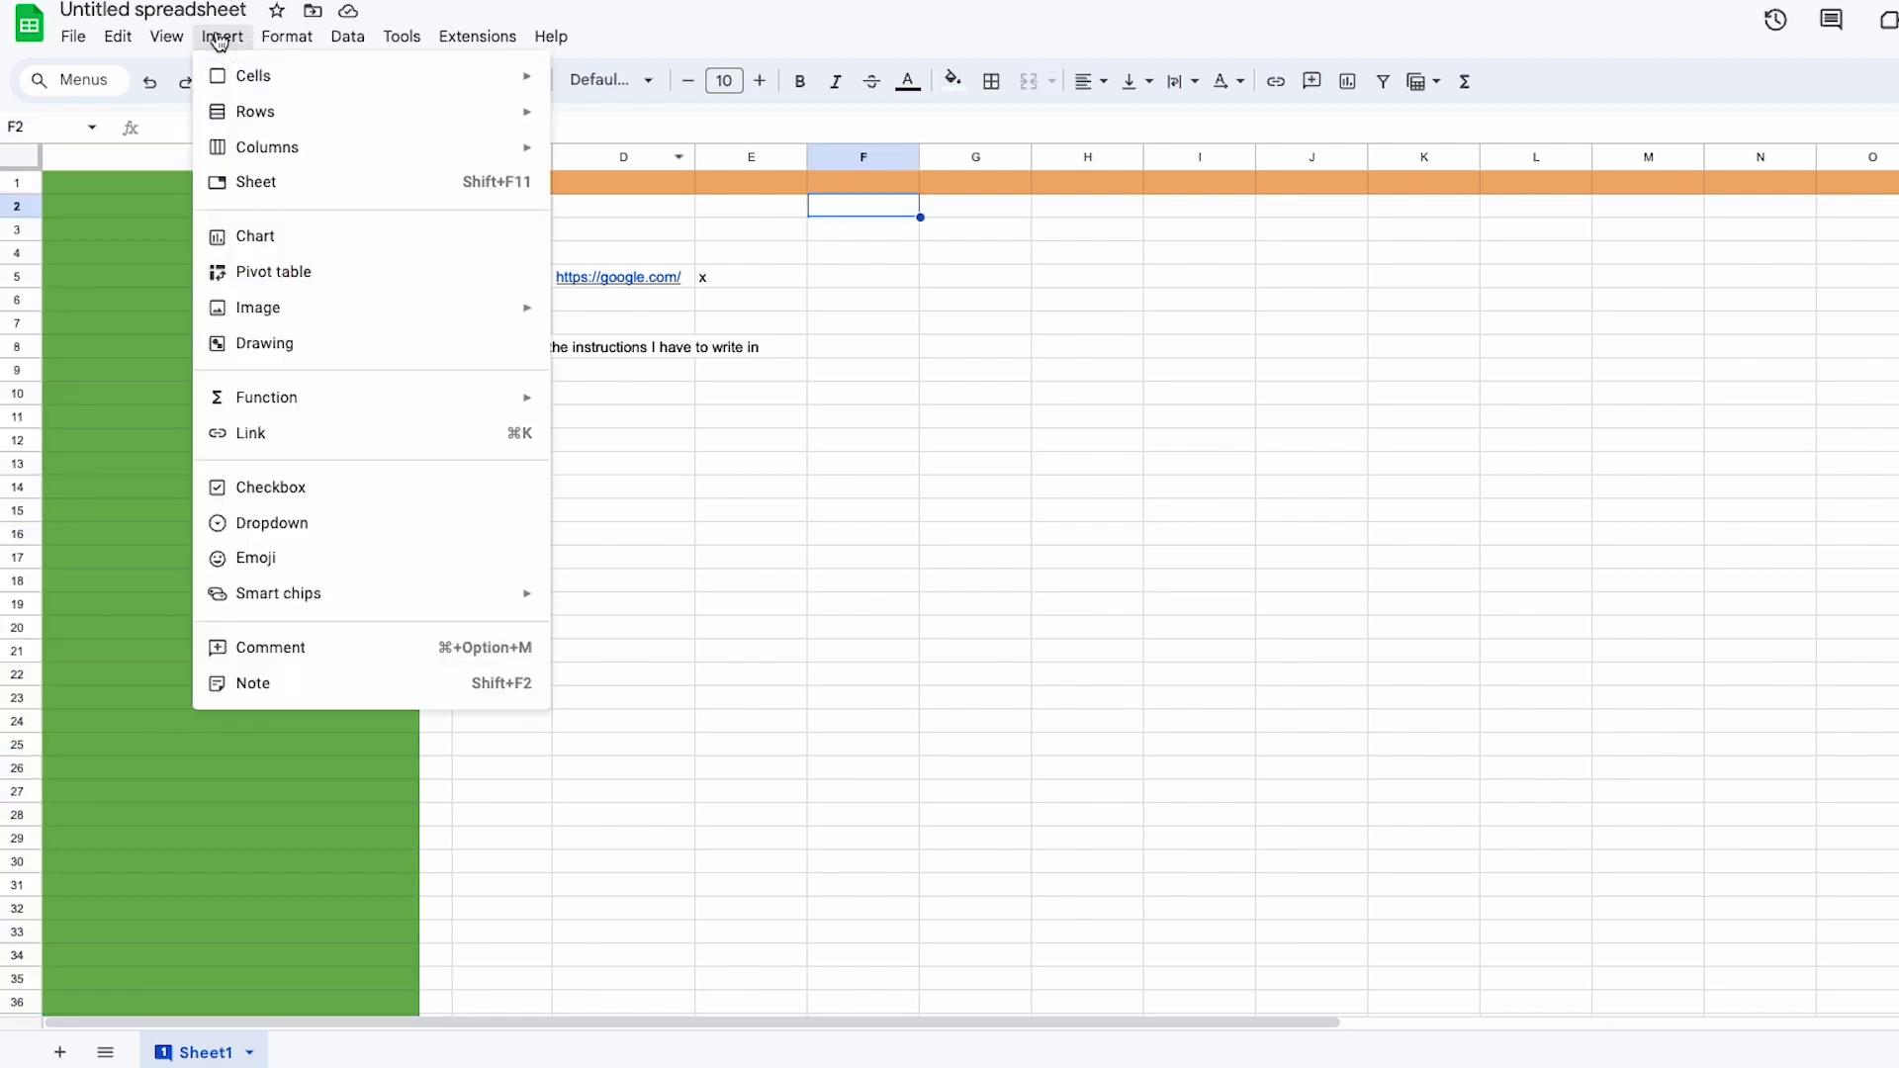
click(228, 487)
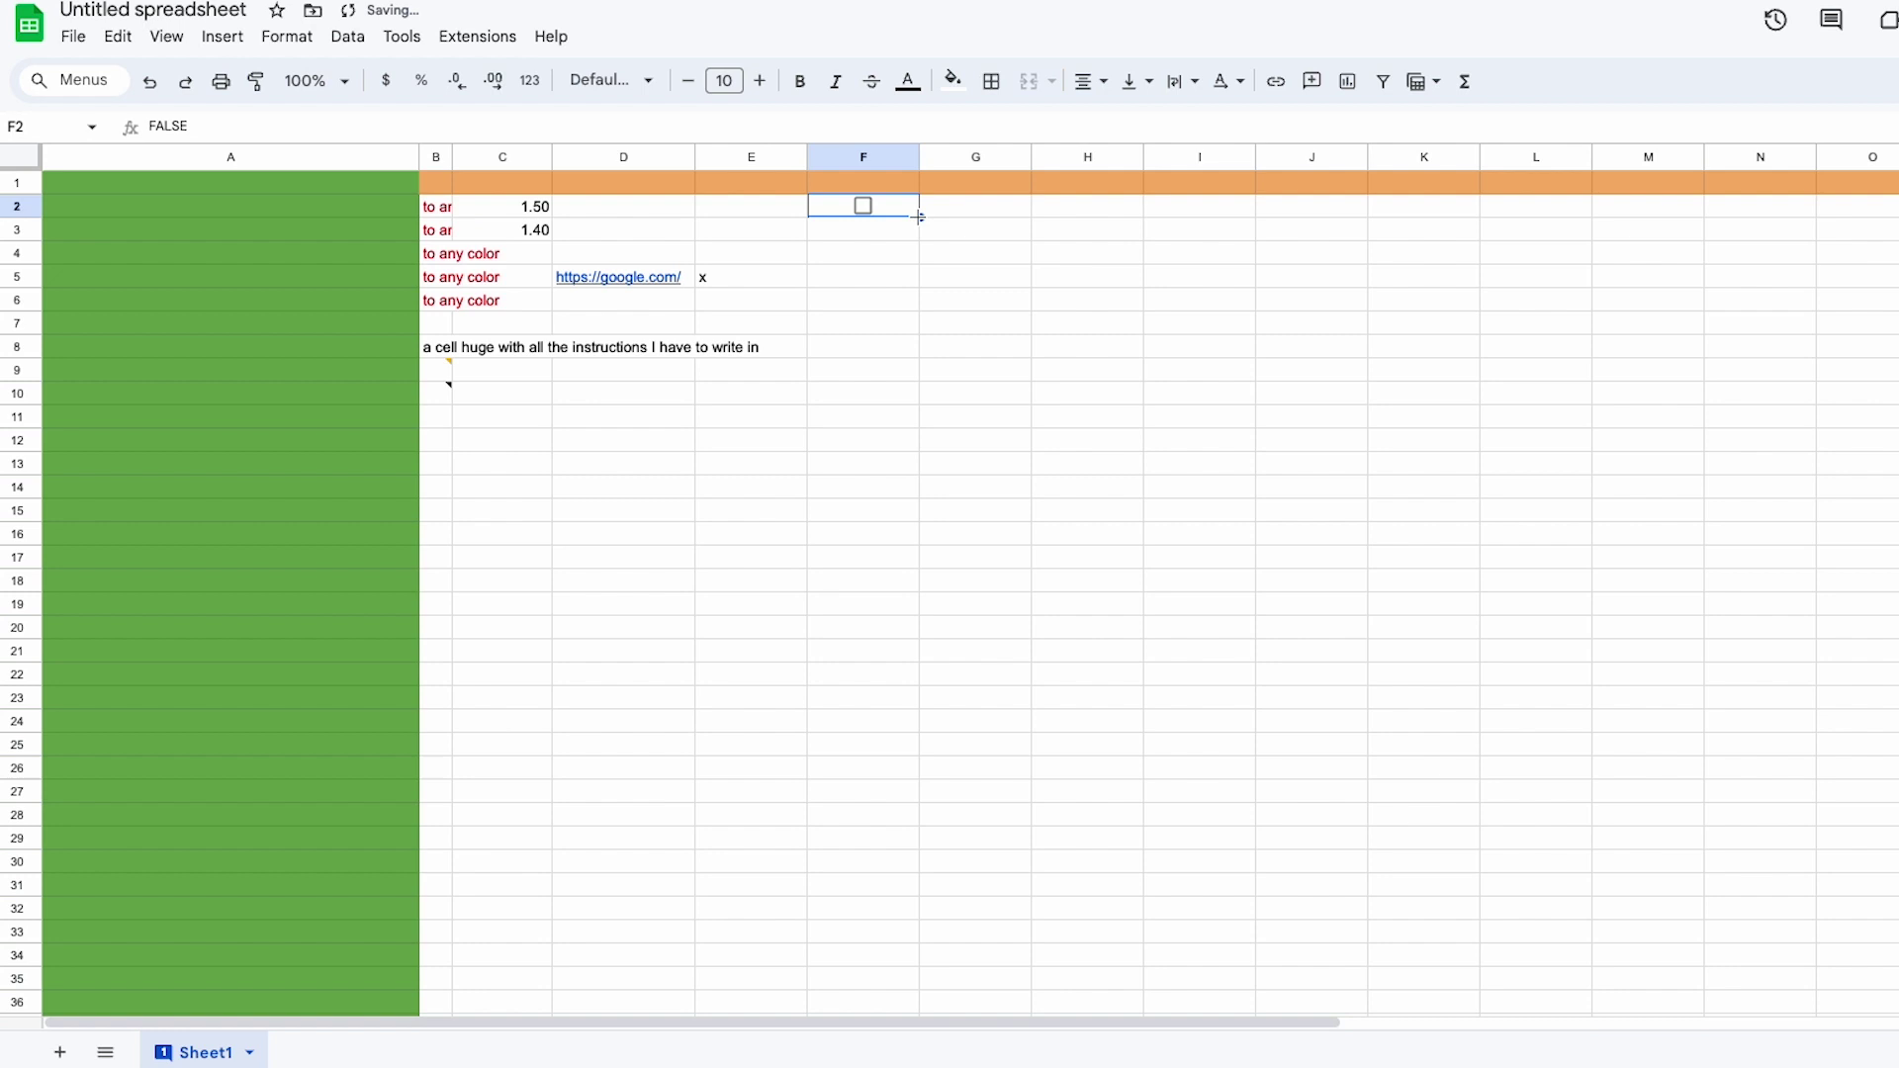
drag(918, 216, 914, 618)
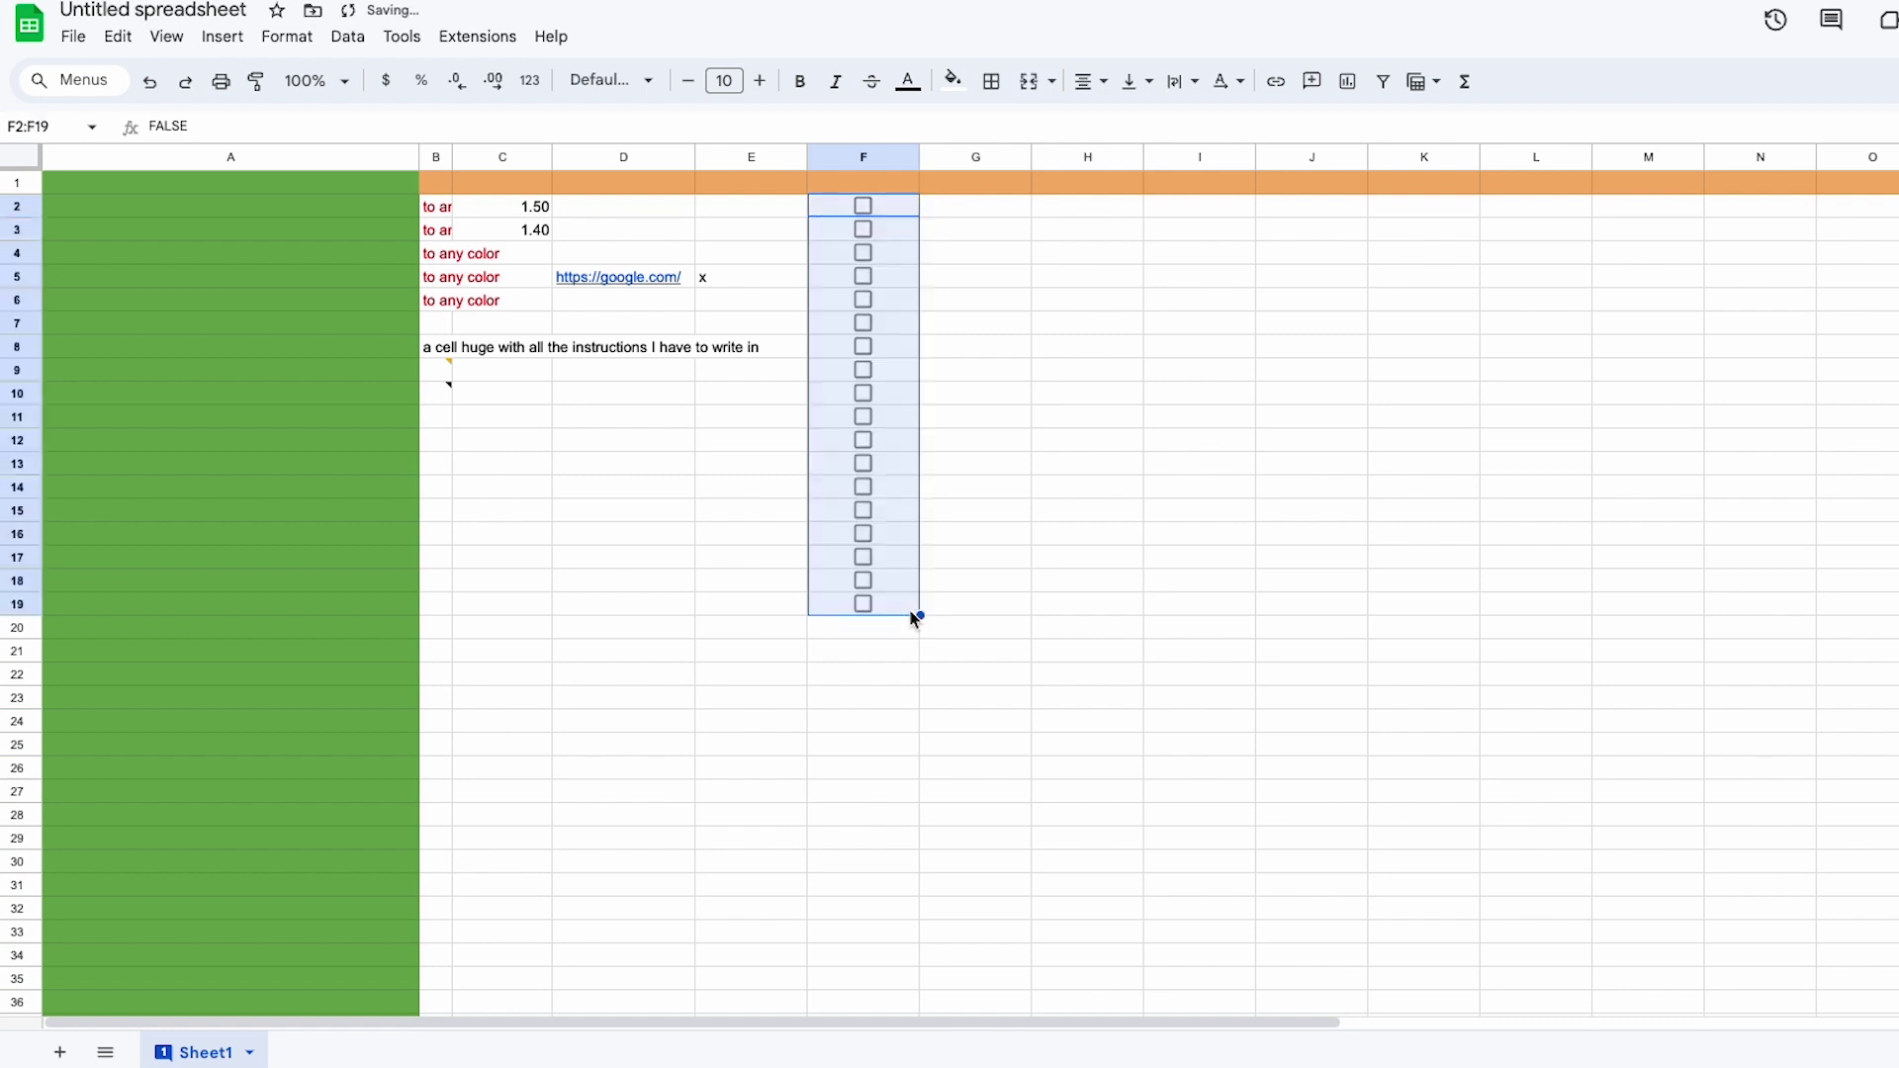
drag(919, 614, 917, 684)
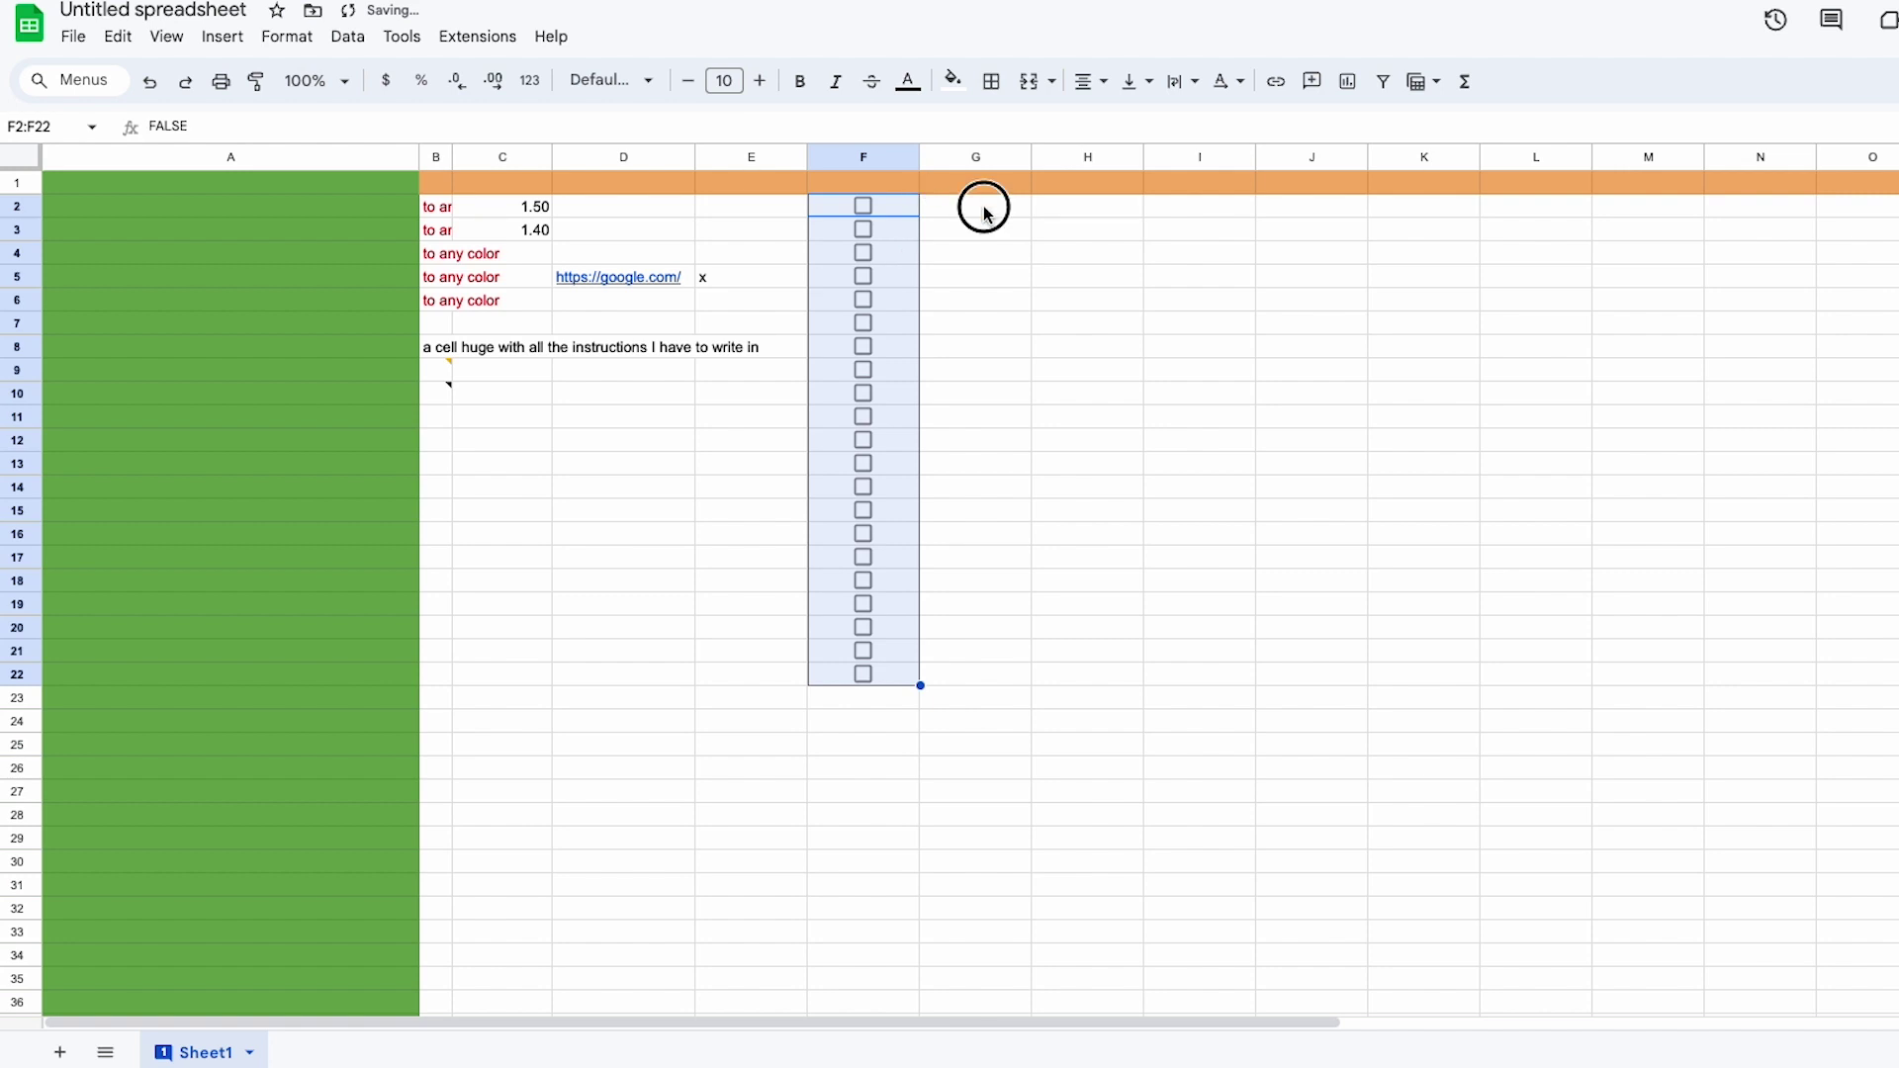
- Tick the checkbox in F2 and narrow column F around the checkboxes
click(985, 212)
click(864, 205)
drag(920, 153, 876, 155)
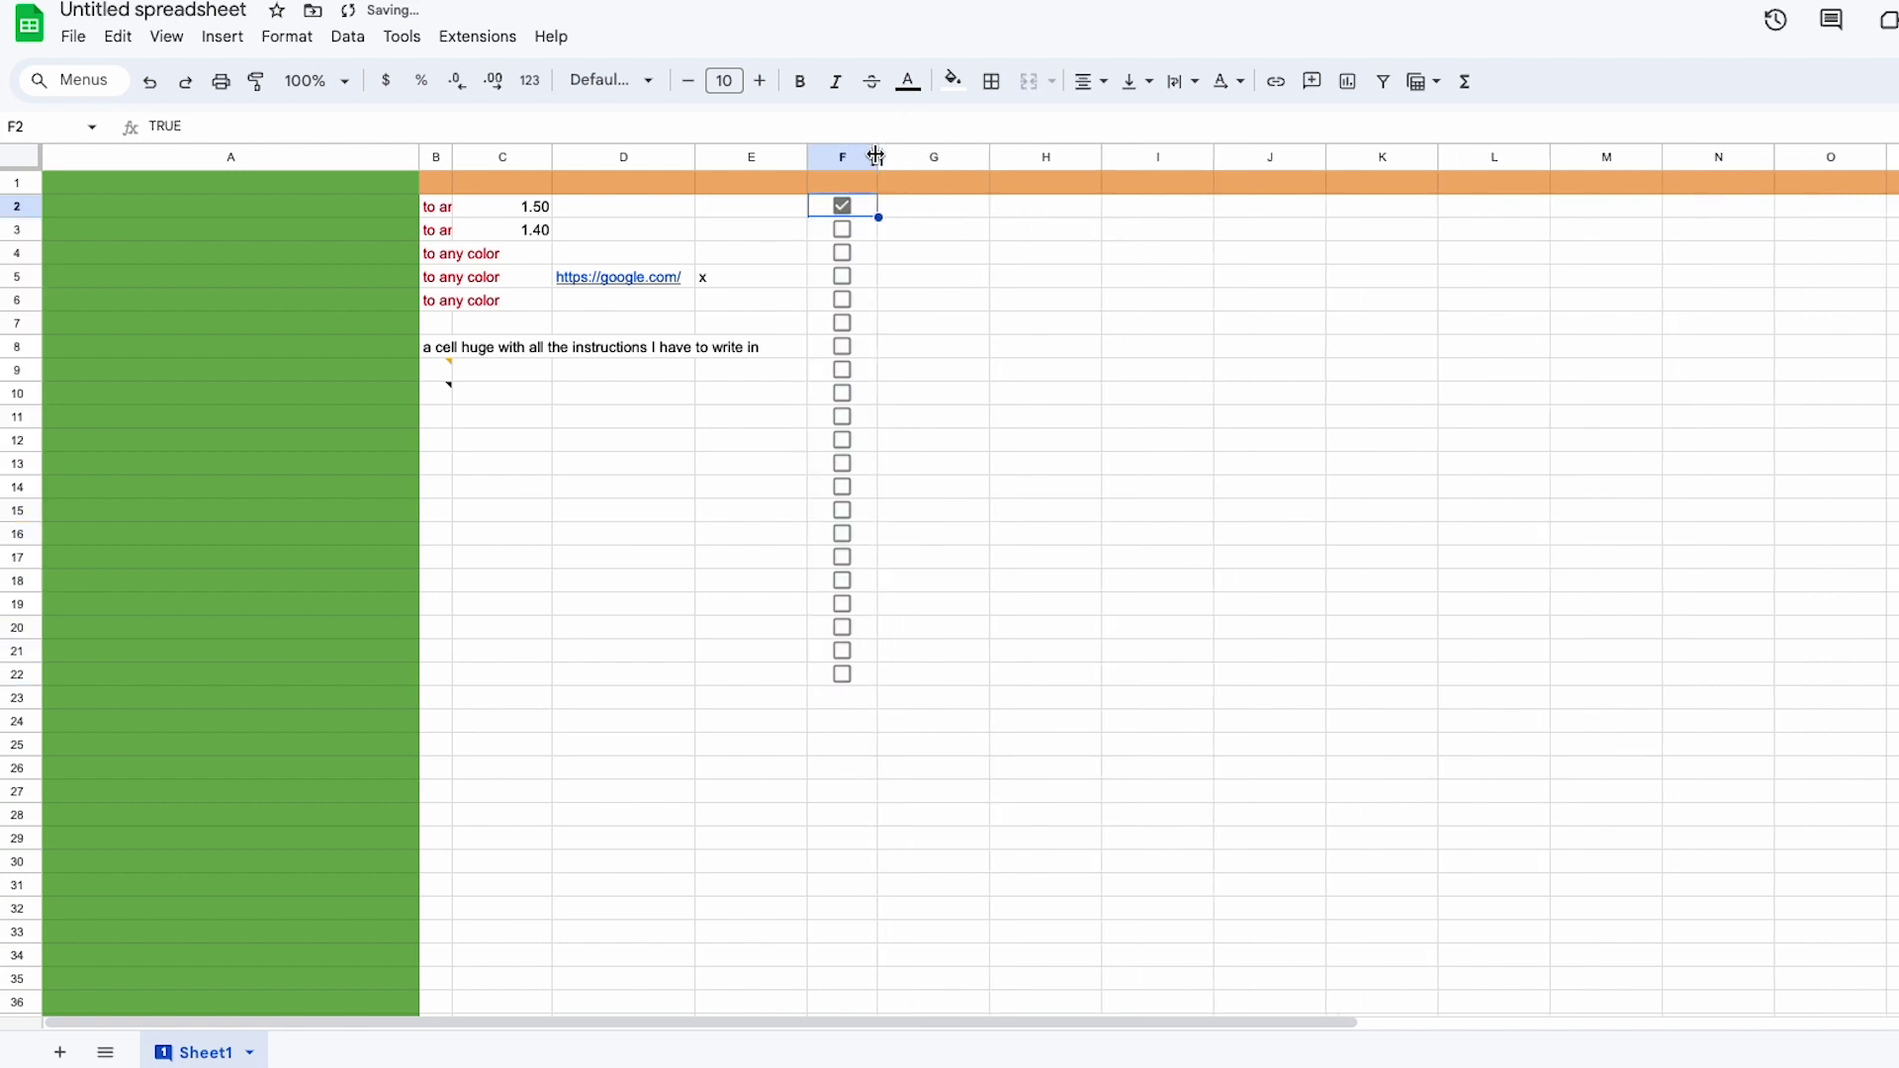
- Set the text colour of the whole column F to purple to recolour its checkboxes
click(819, 157)
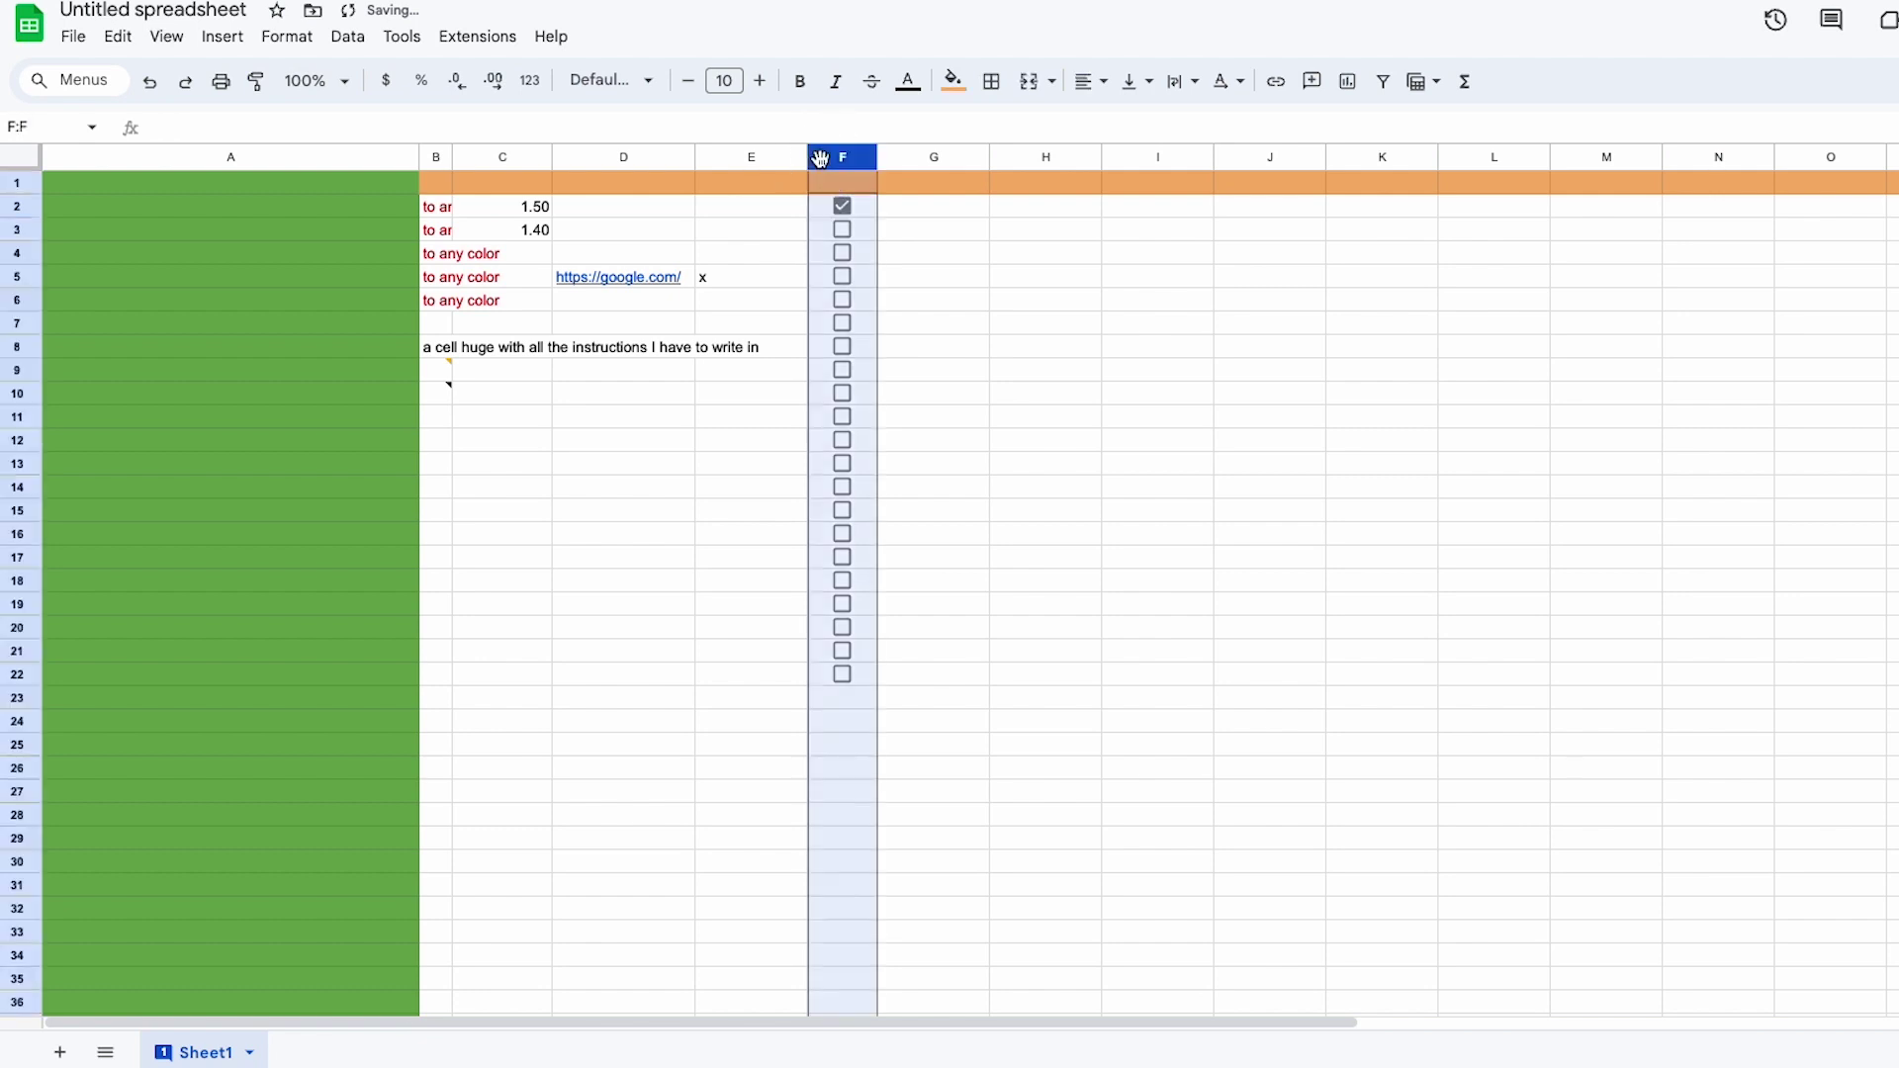
click(908, 81)
click(1106, 272)
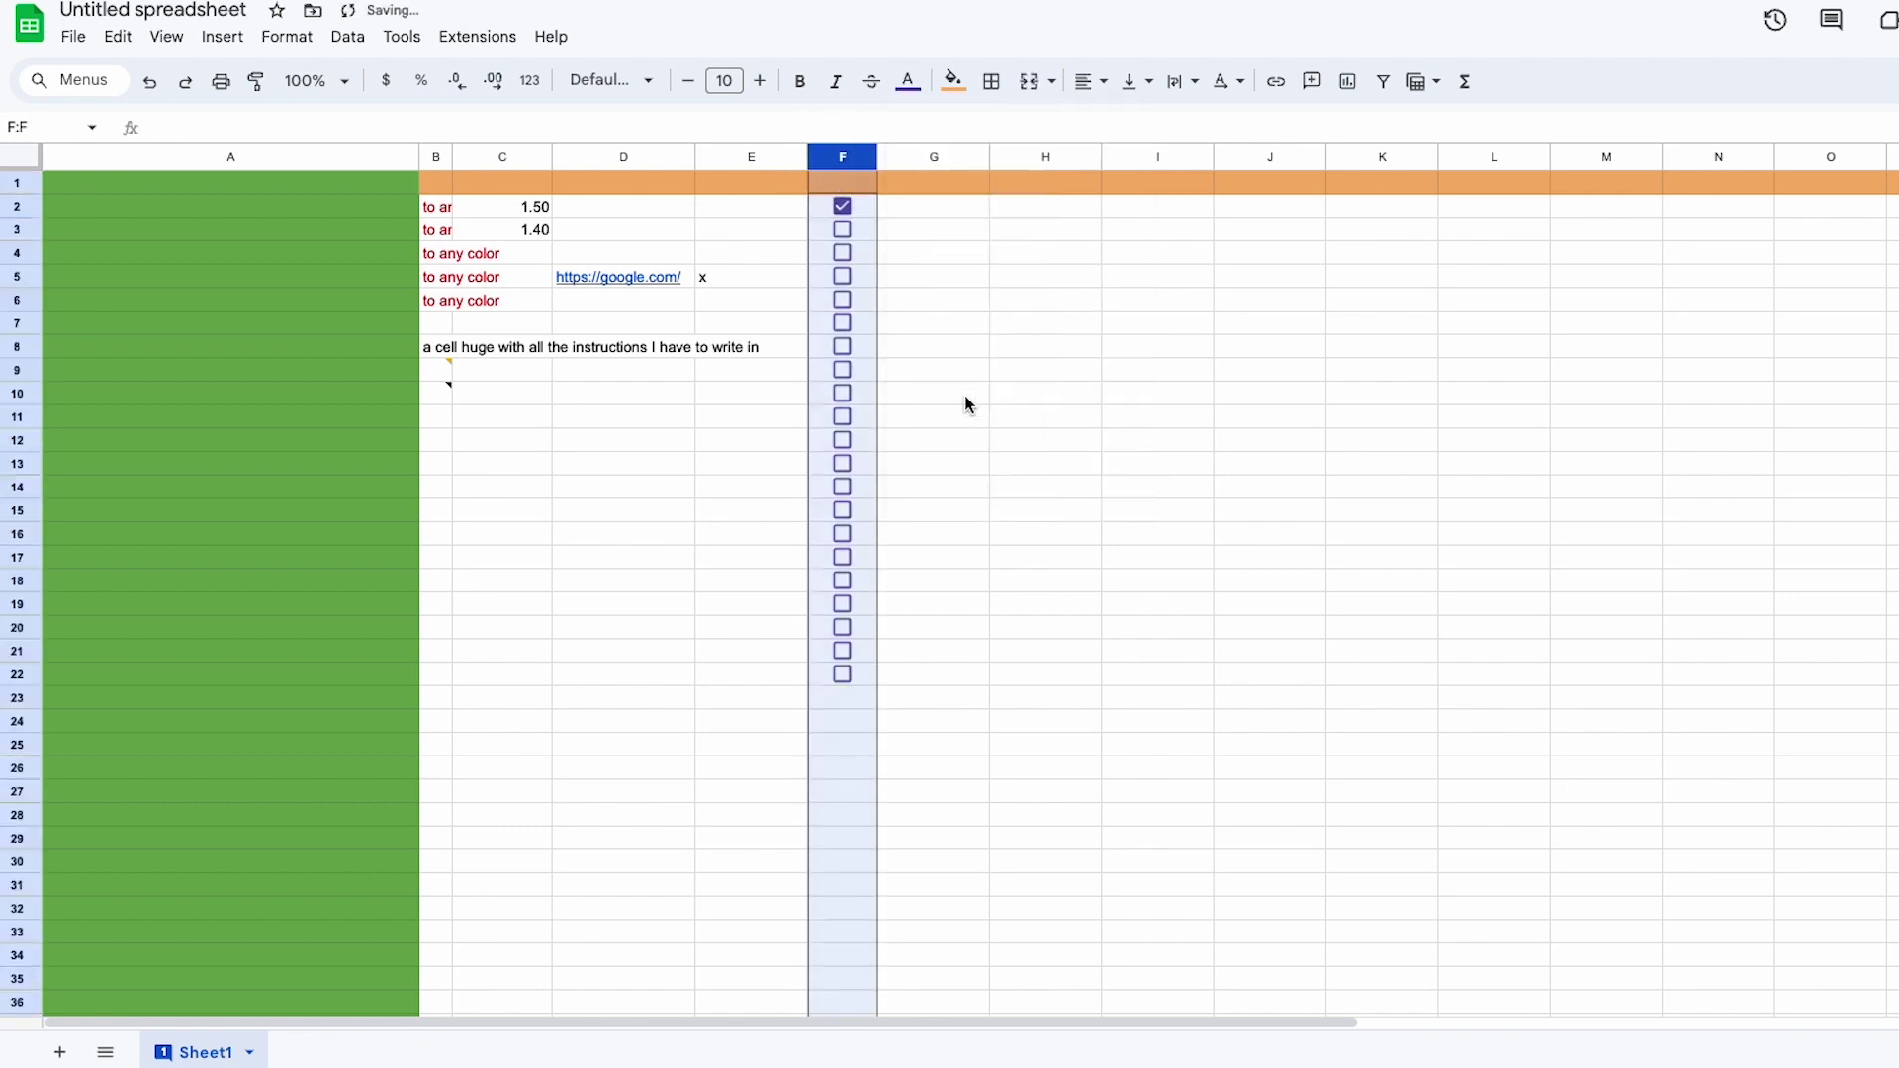
- Tick the checkboxes in F6, F8, F11, F15 and F18, and shrink the green column A to a narrow strip
click(842, 300)
click(842, 346)
click(841, 416)
click(842, 510)
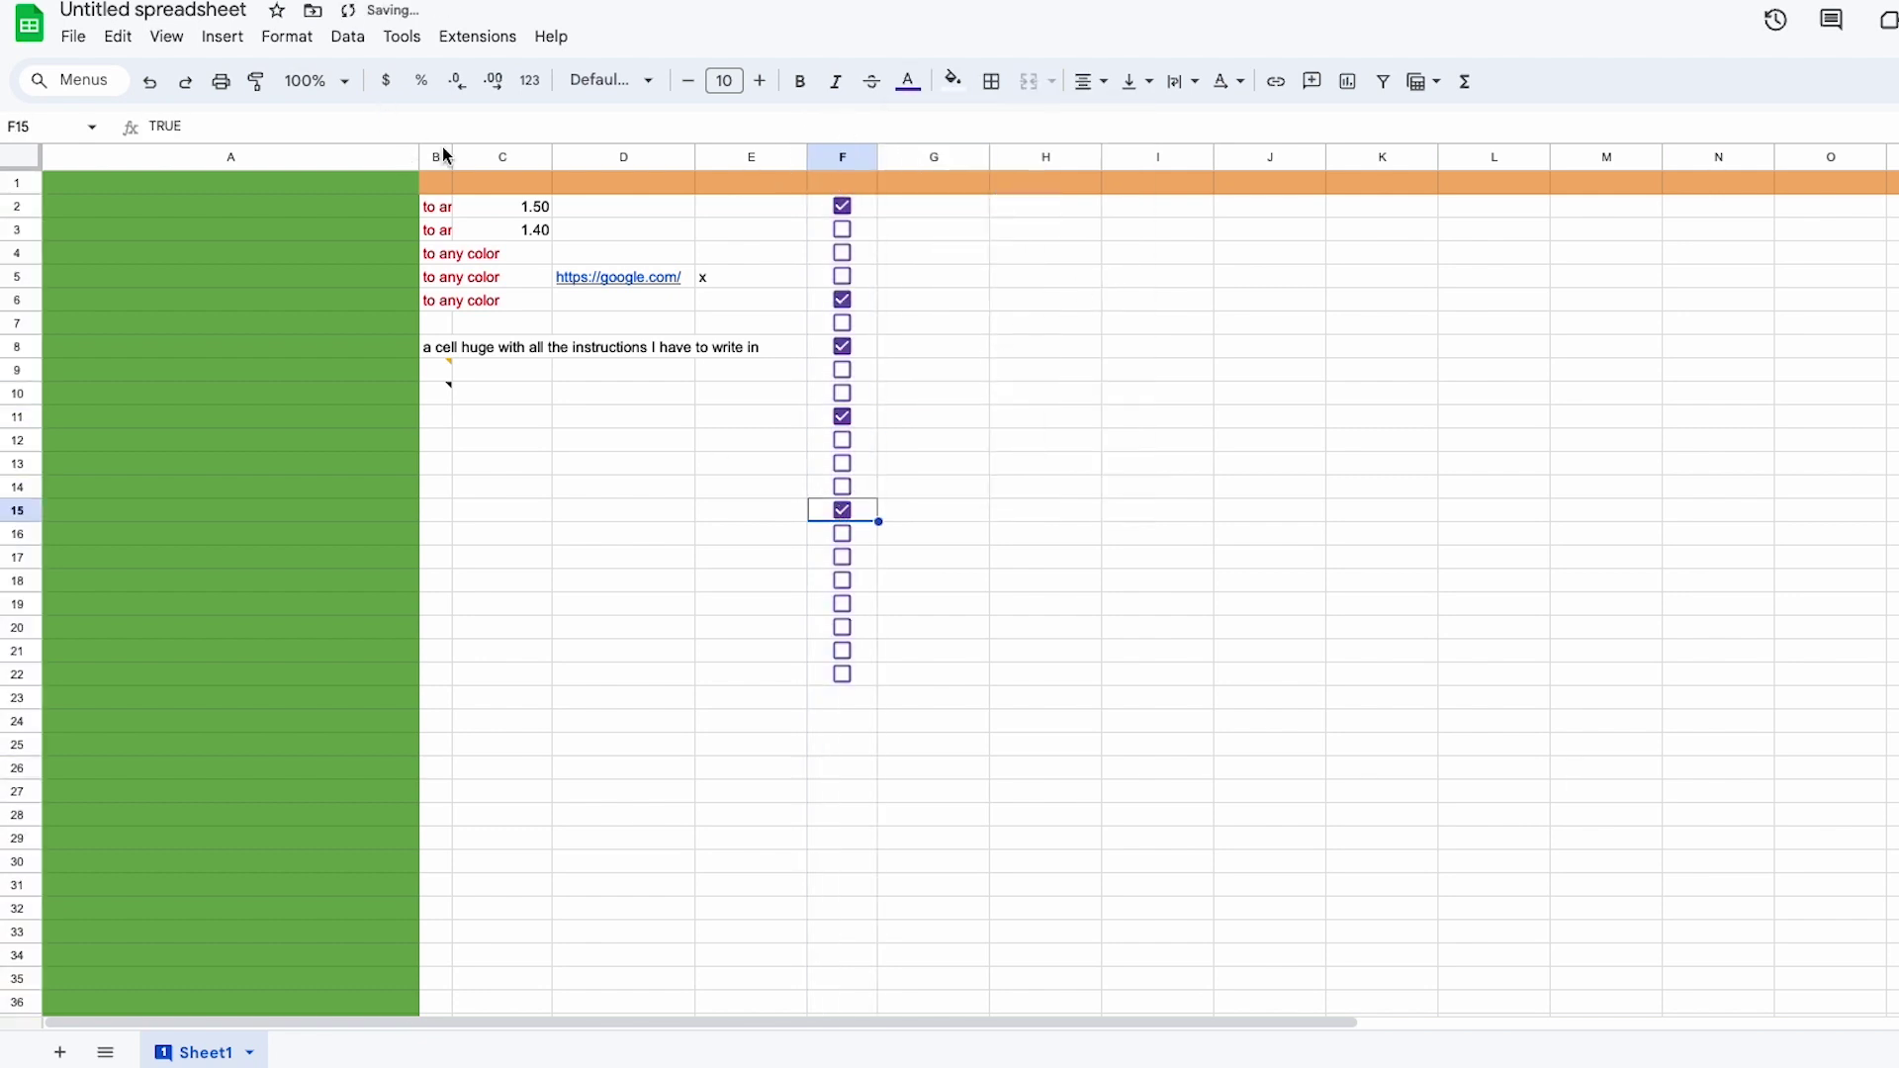
drag(419, 156, 92, 161)
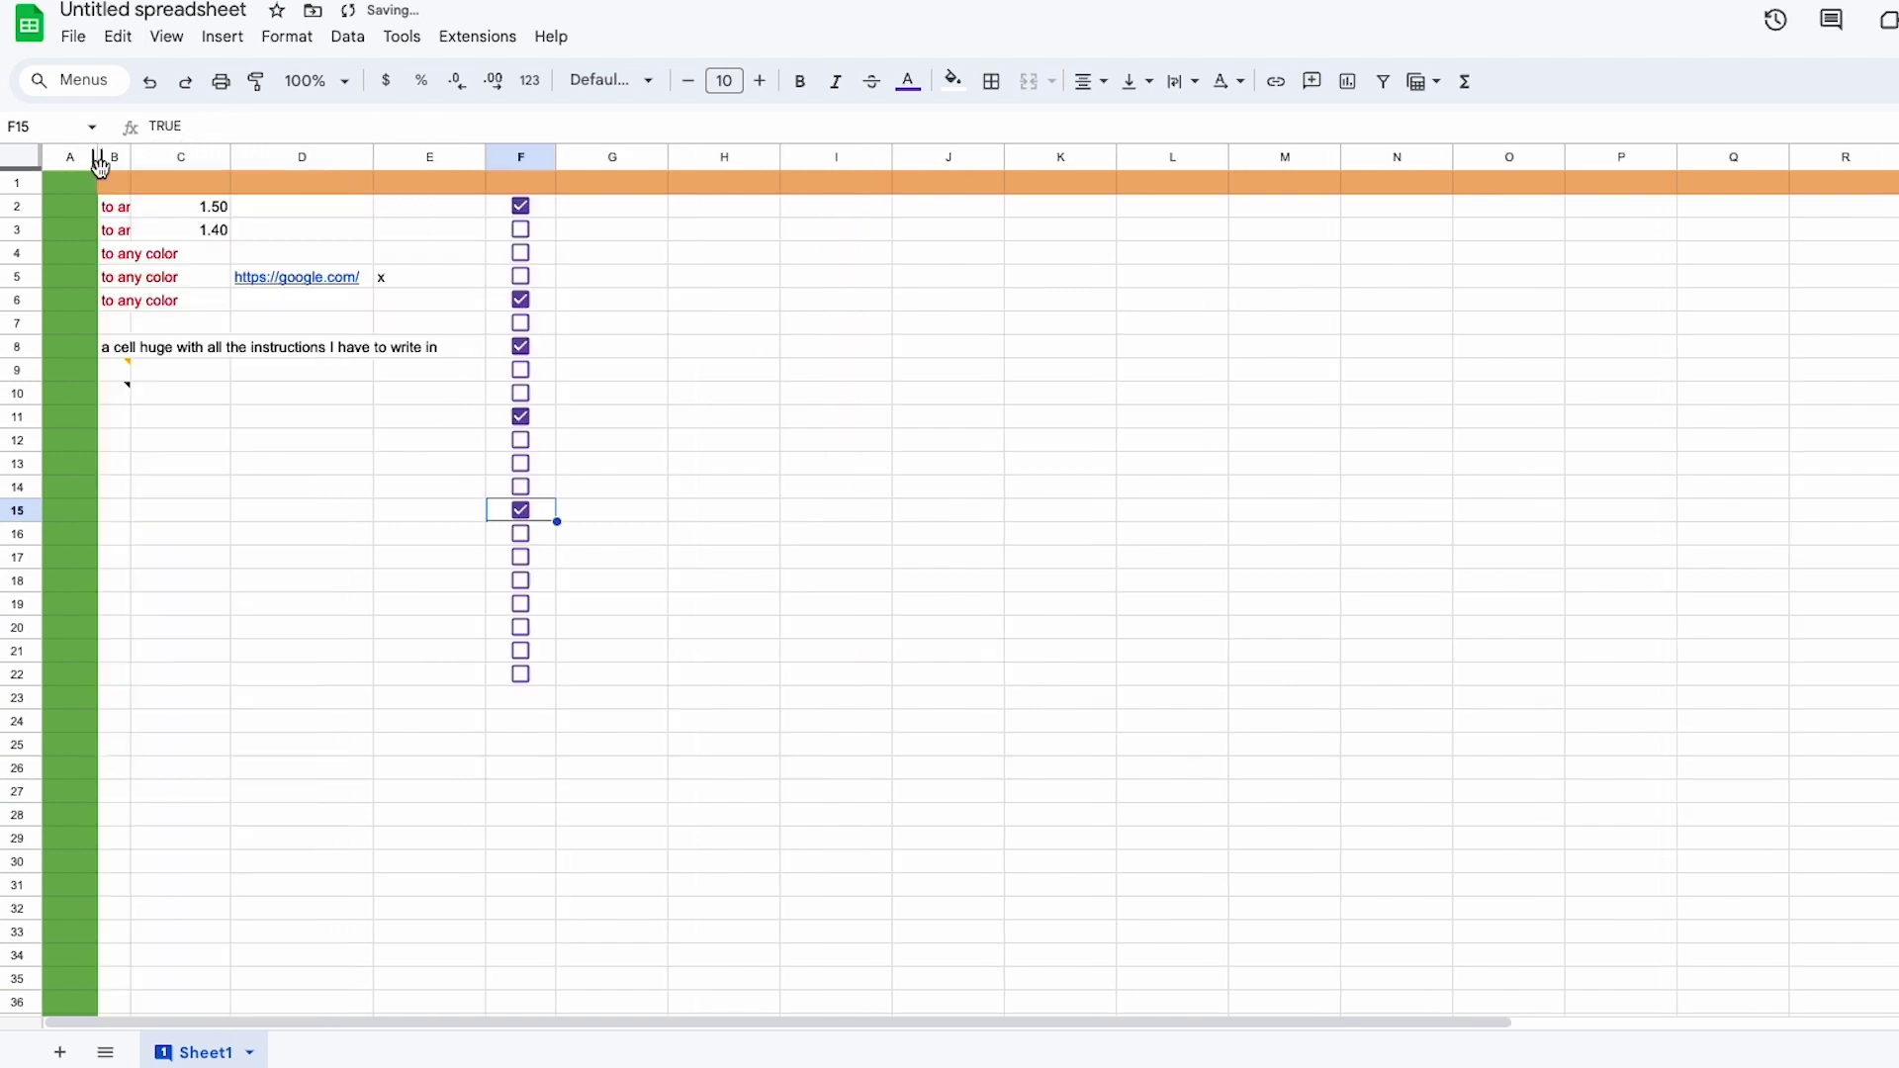
click(512, 582)
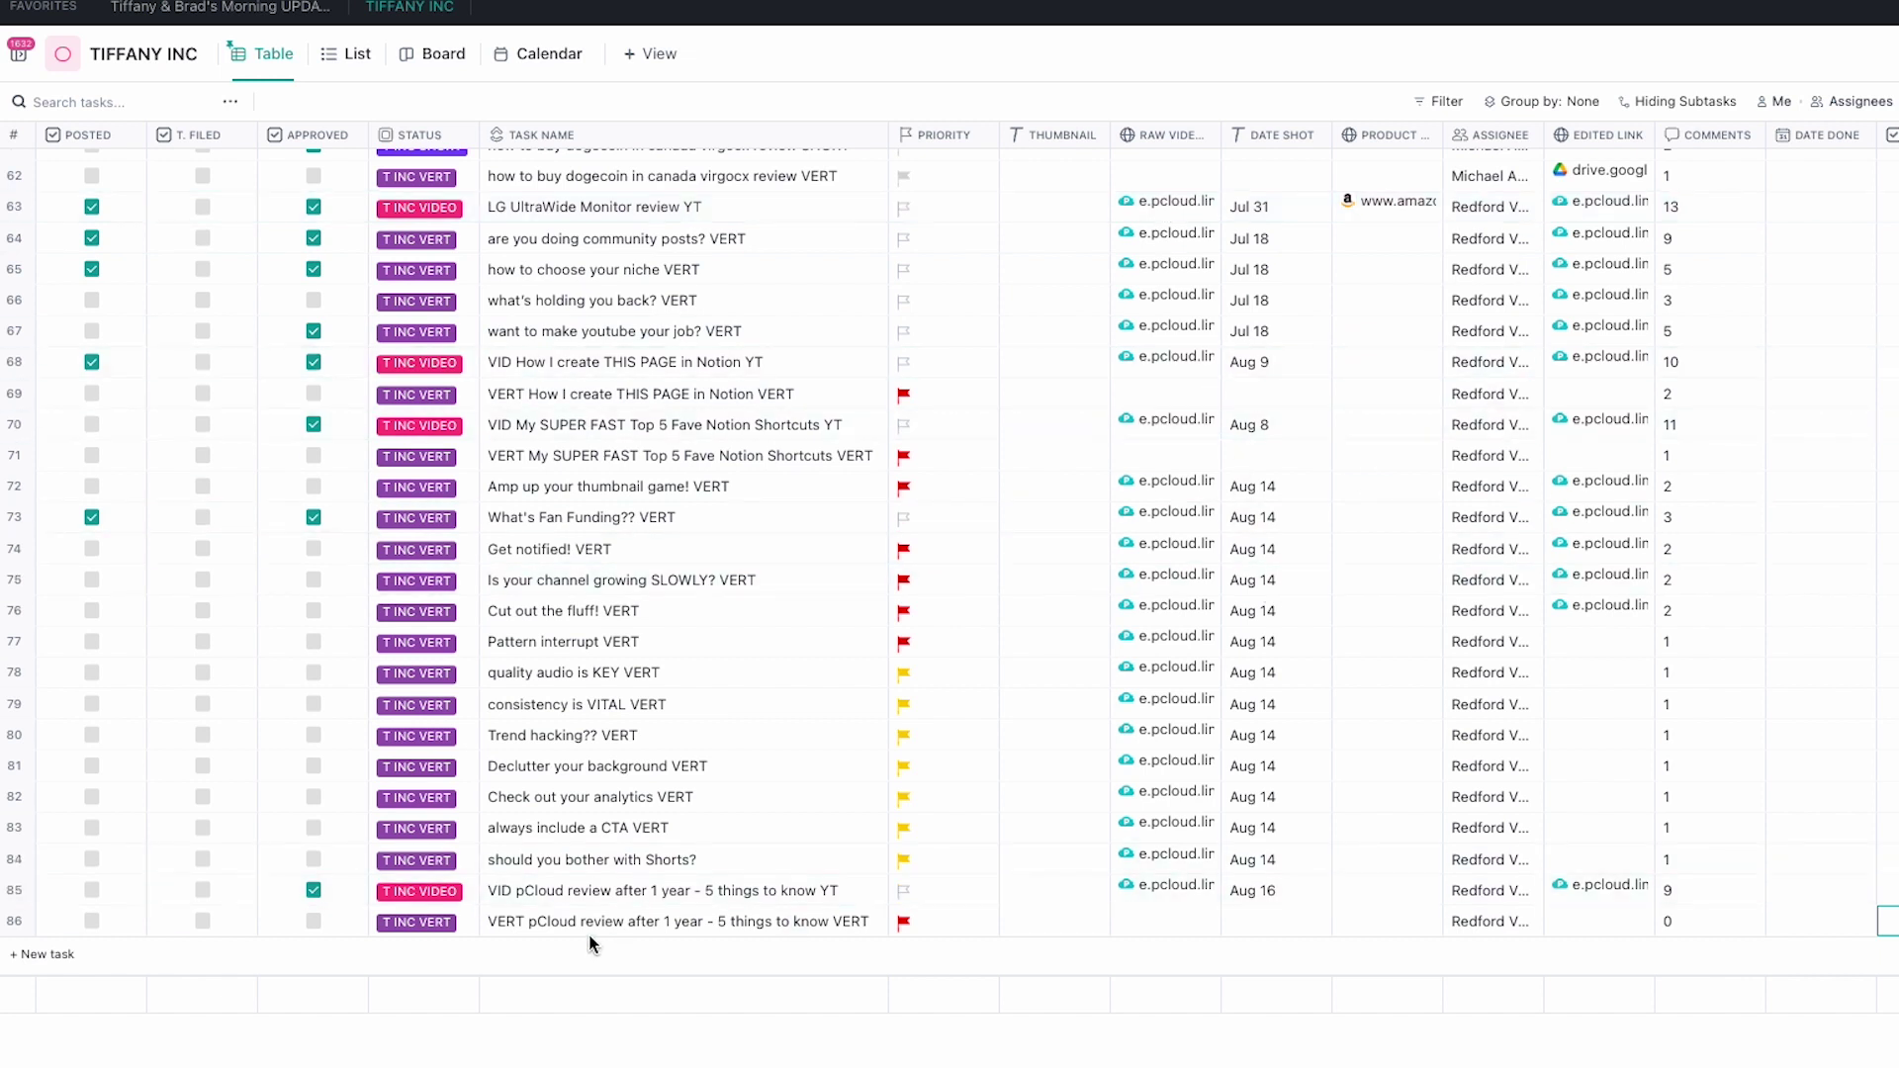
- Switch to ClickUp, open the status editor for the task list, and add an active status named NEW STATUS
click(418, 922)
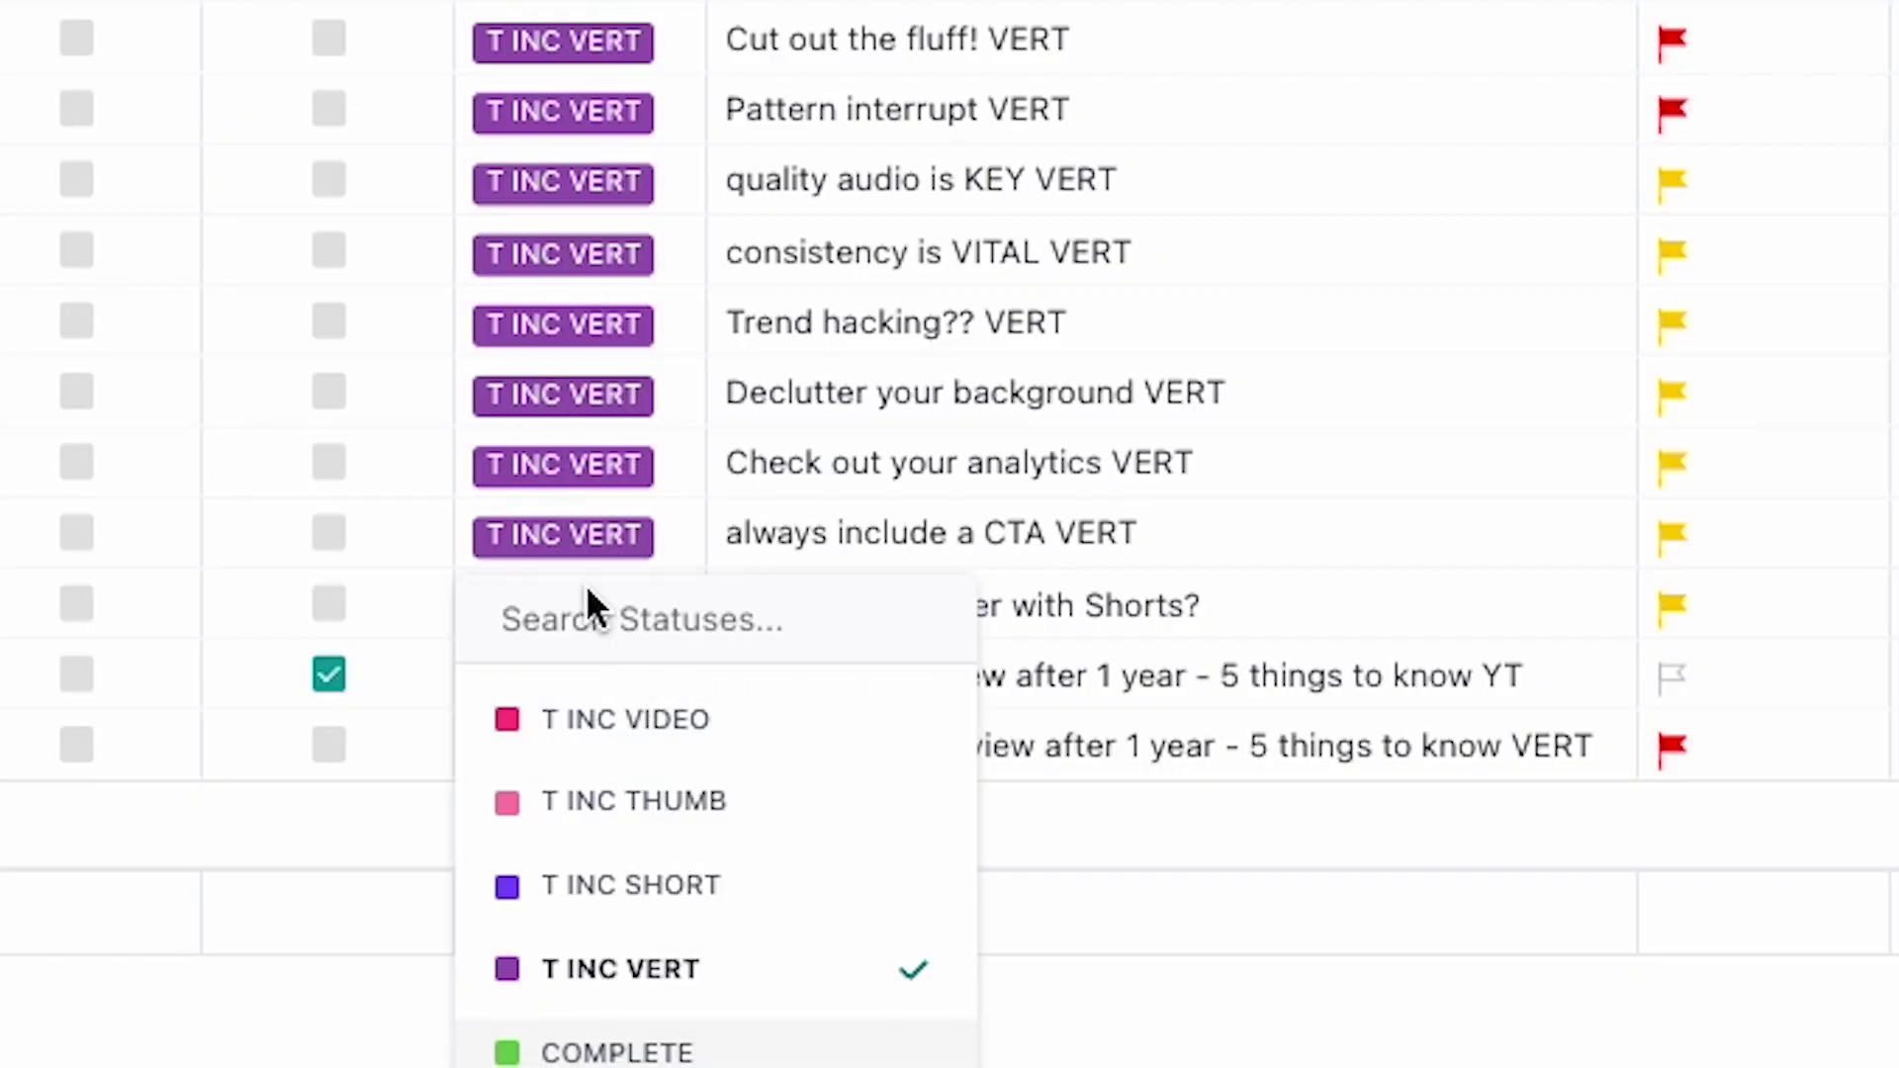
click(0, 829)
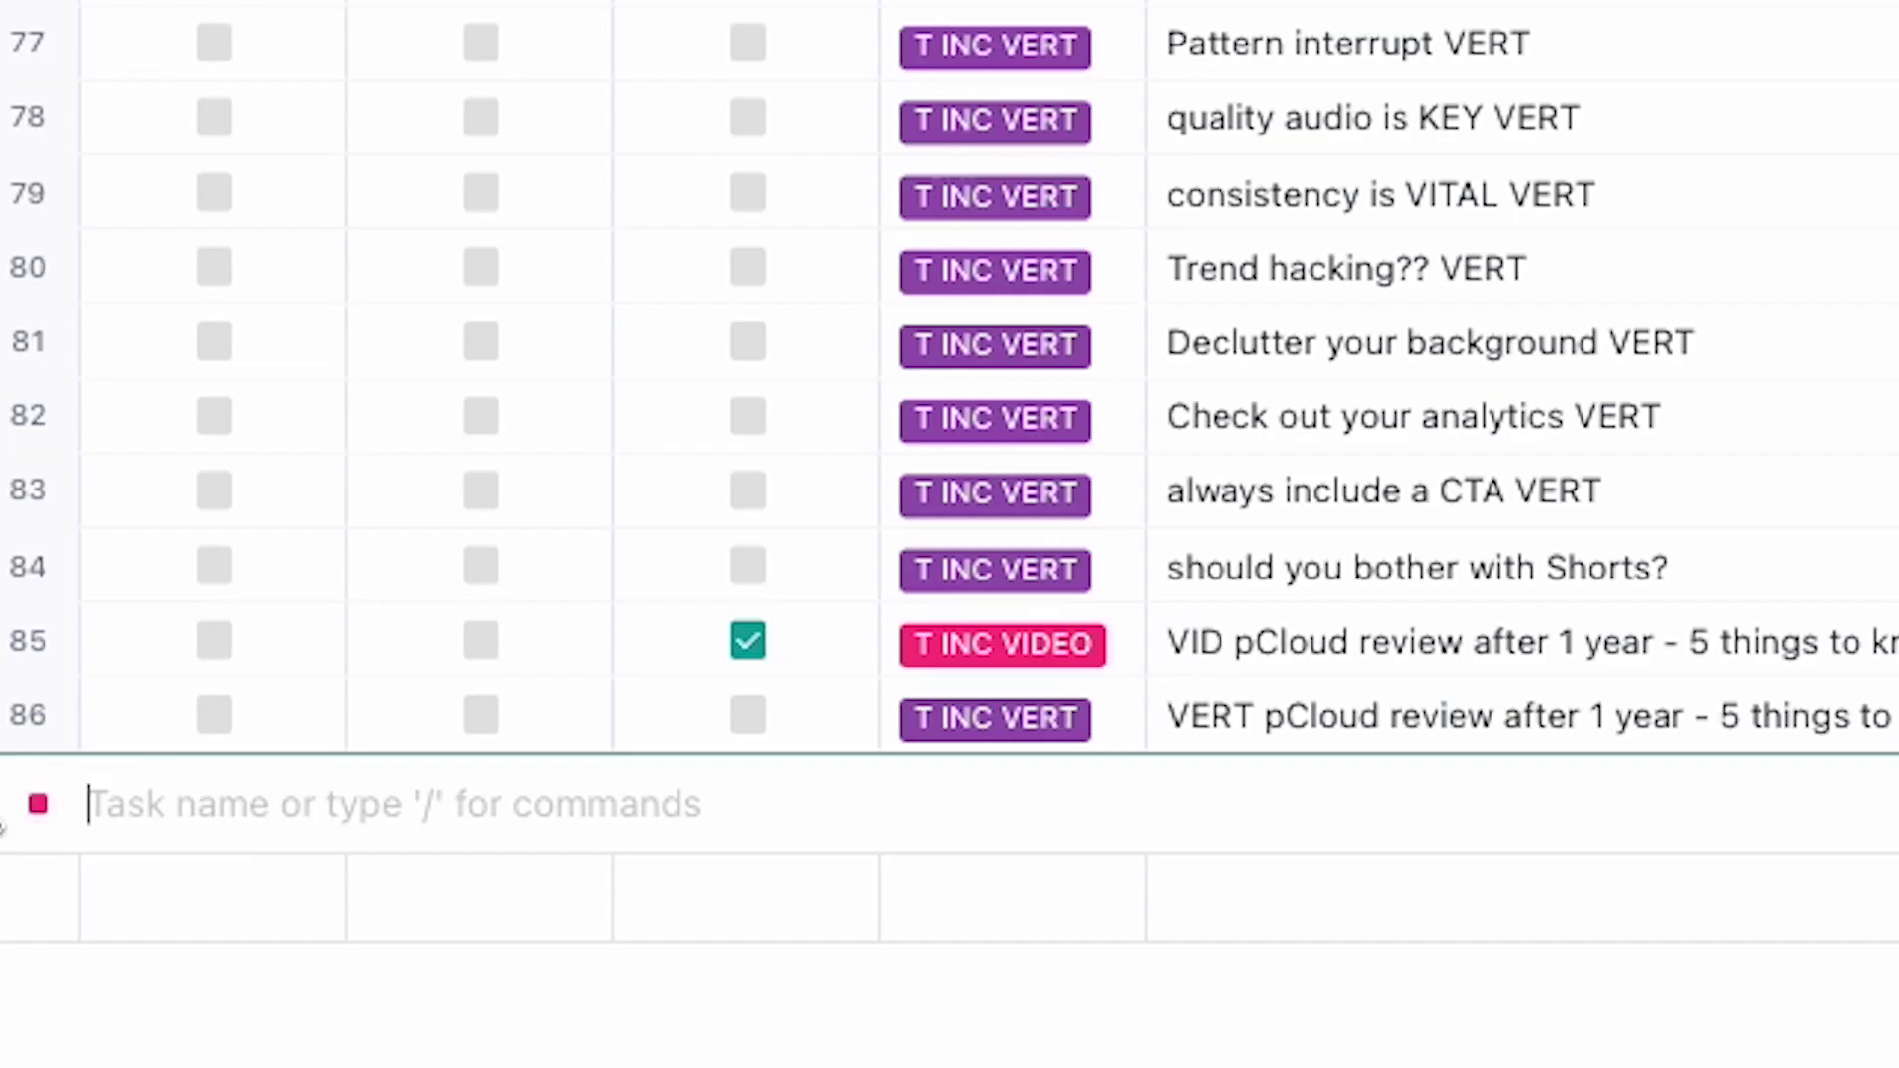
click(35, 803)
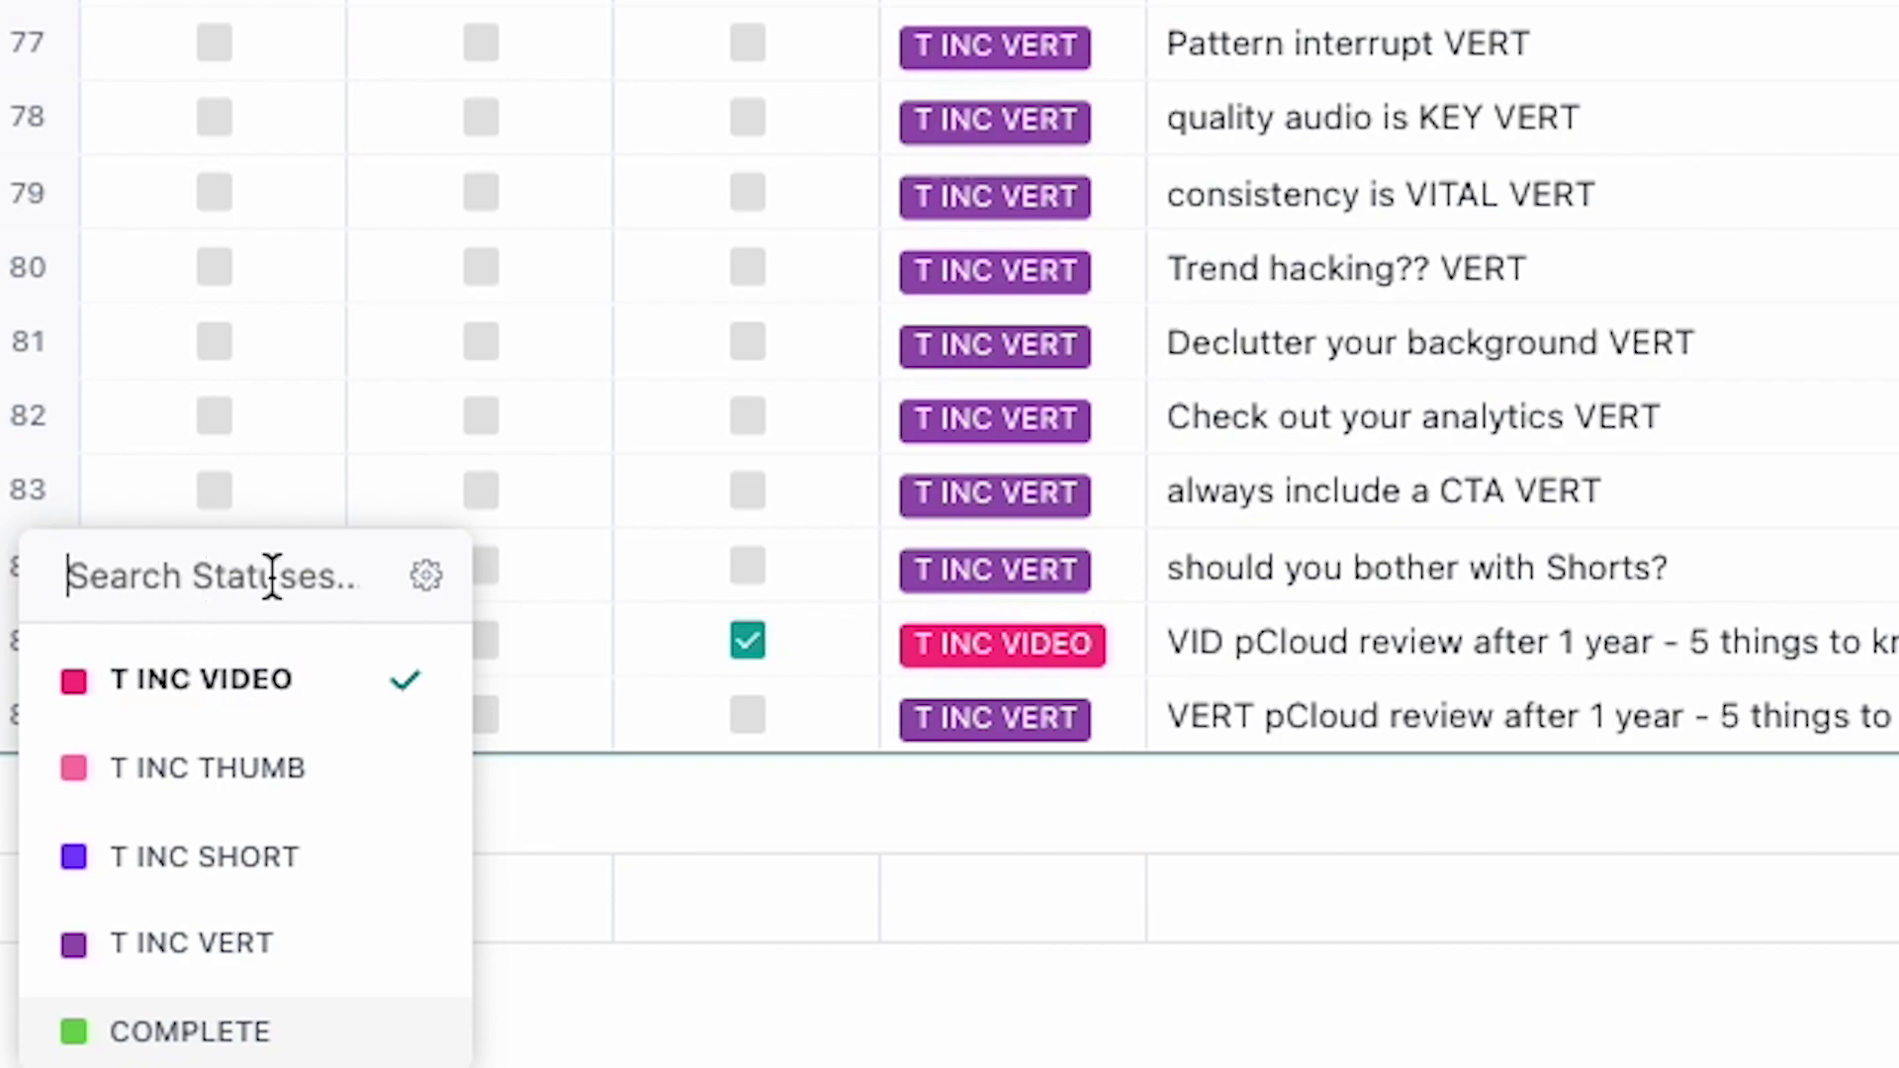
click(428, 576)
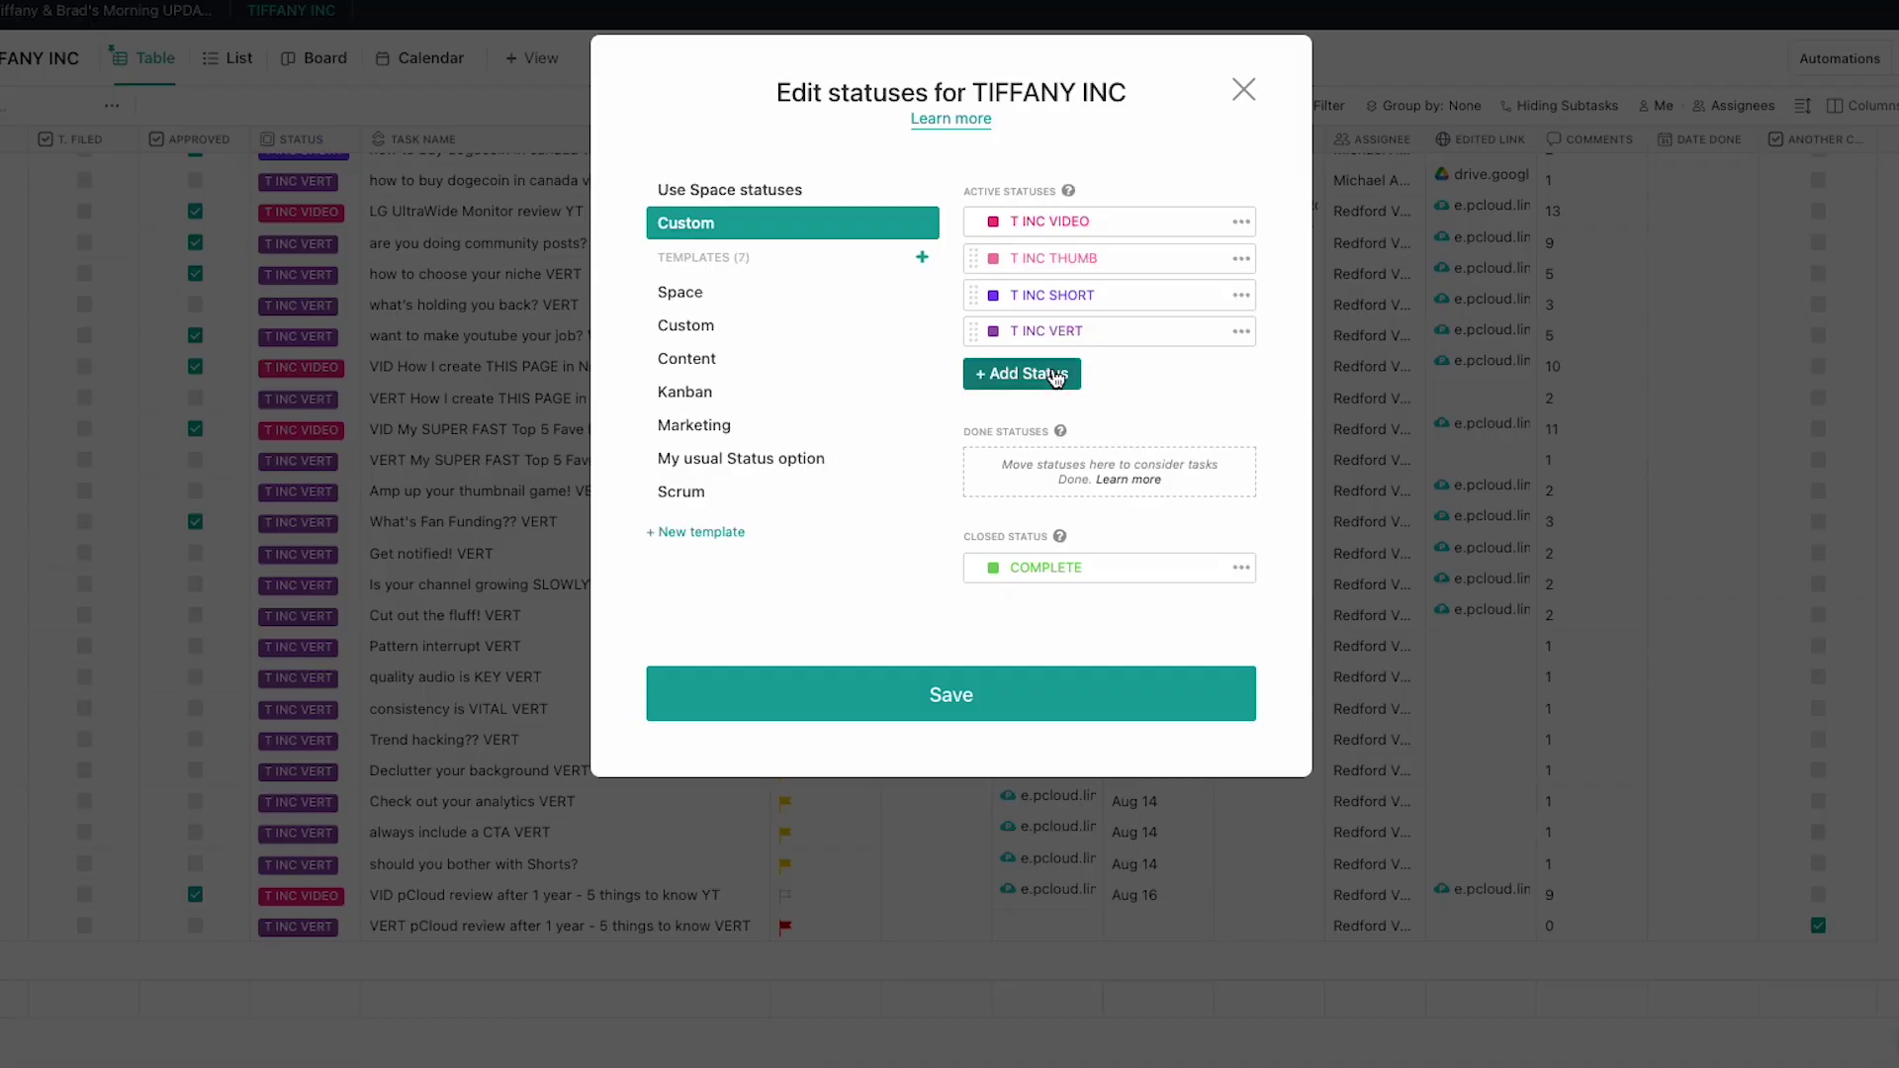
click(986, 376)
text(NEW STATUS)
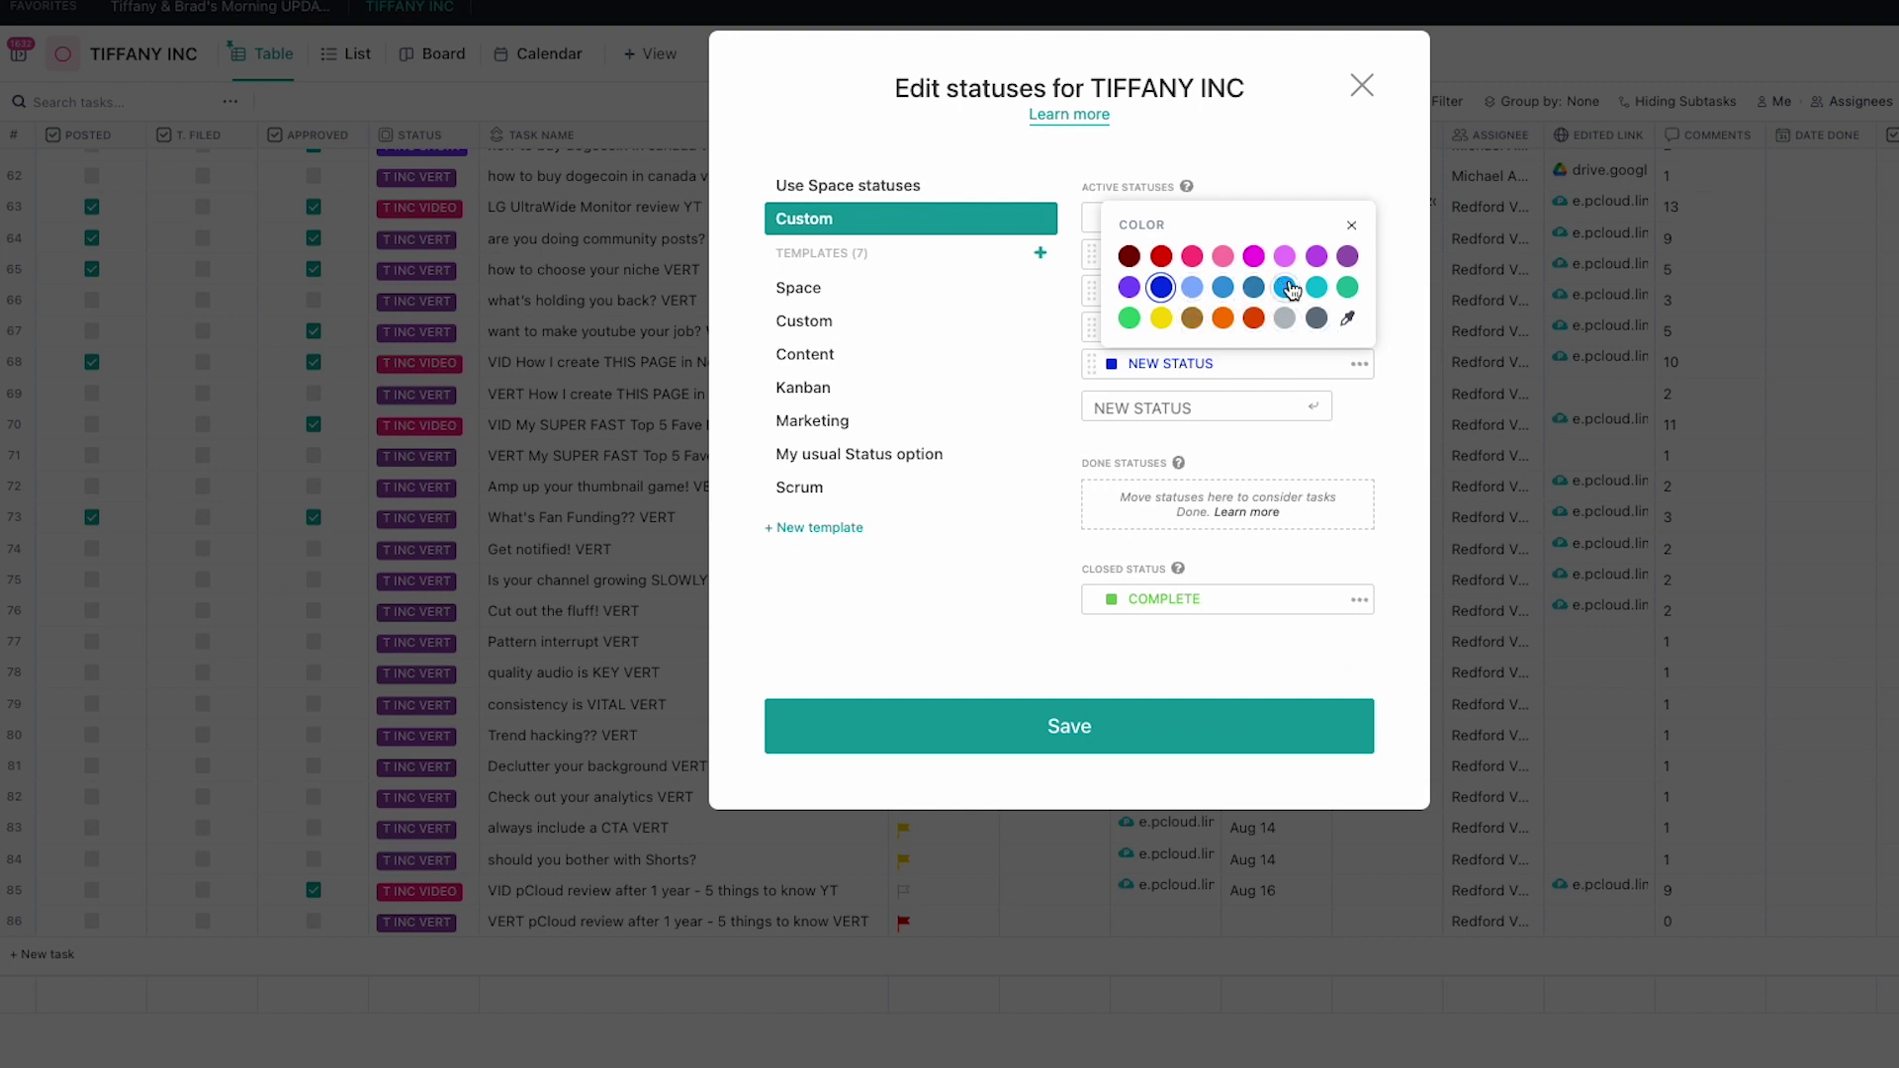
- Give the new status the custom dark blue colour #1c3445 and save that colour
click(1347, 319)
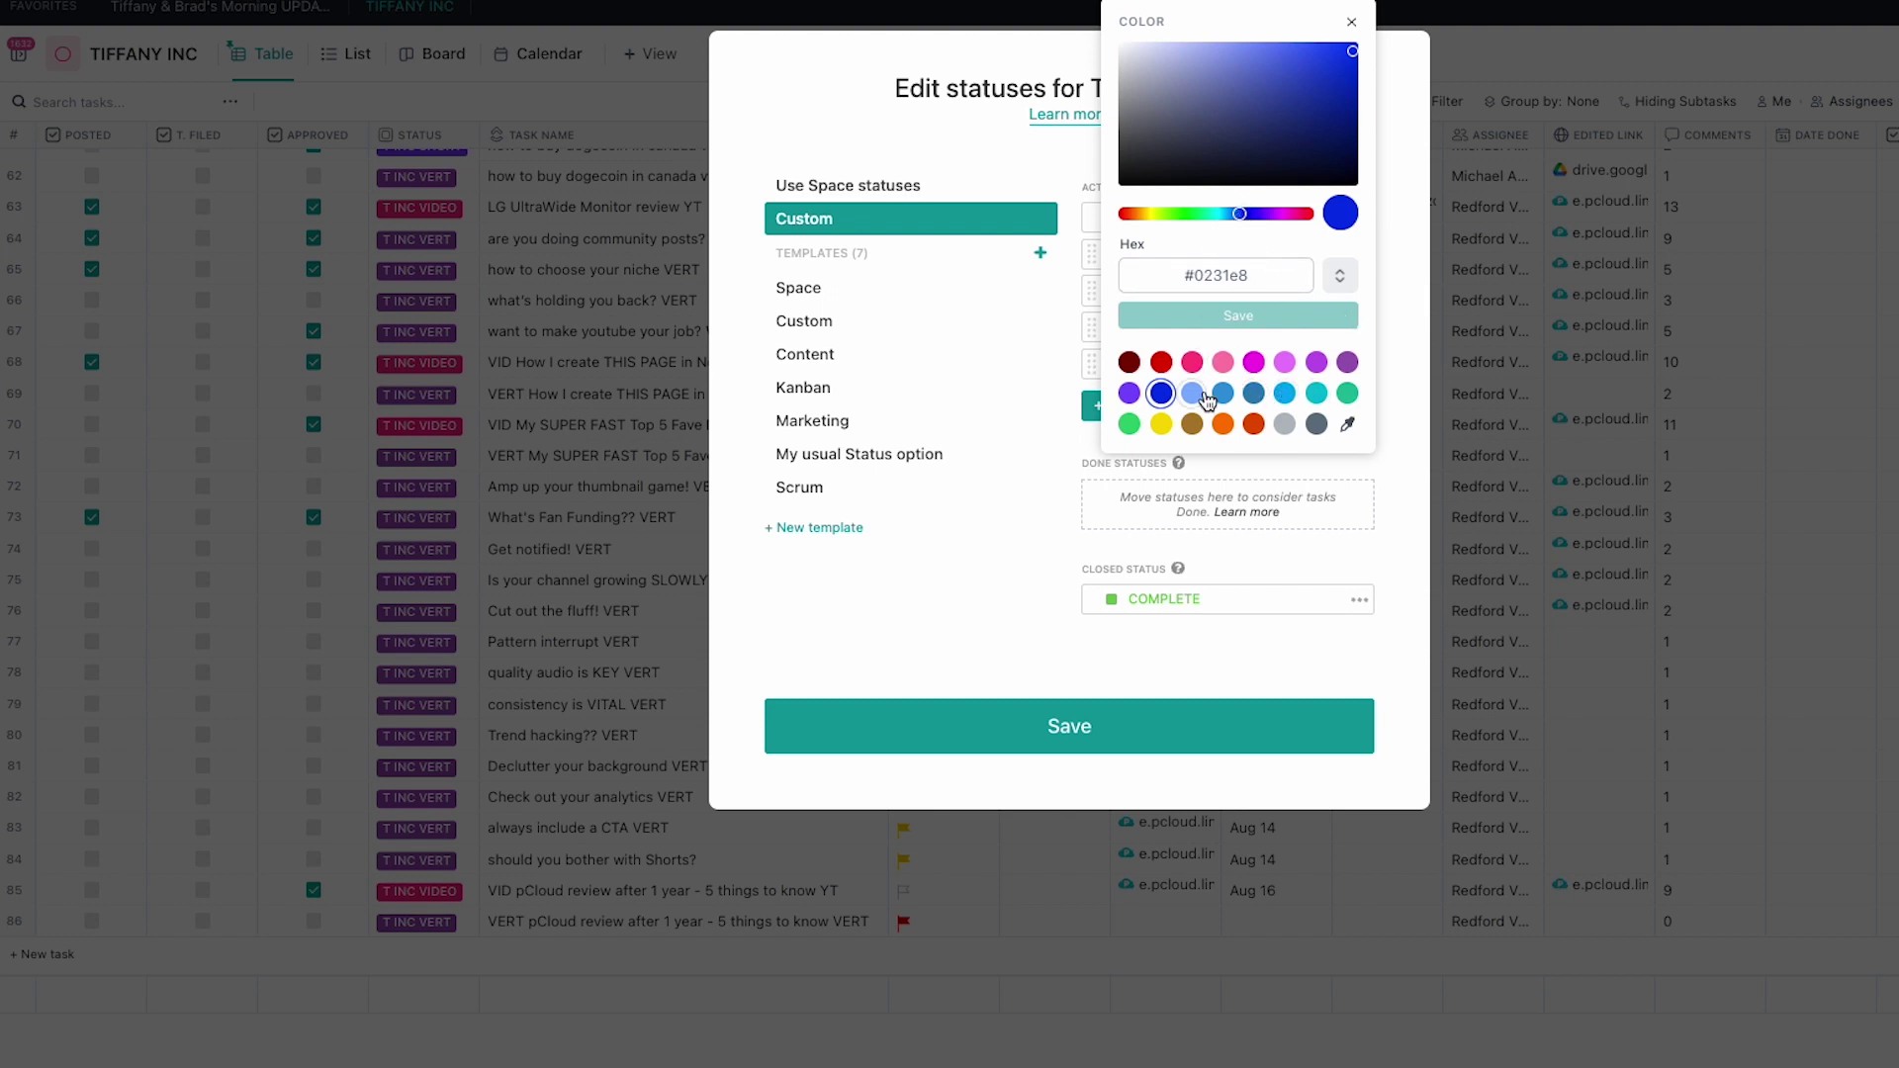
click(1222, 393)
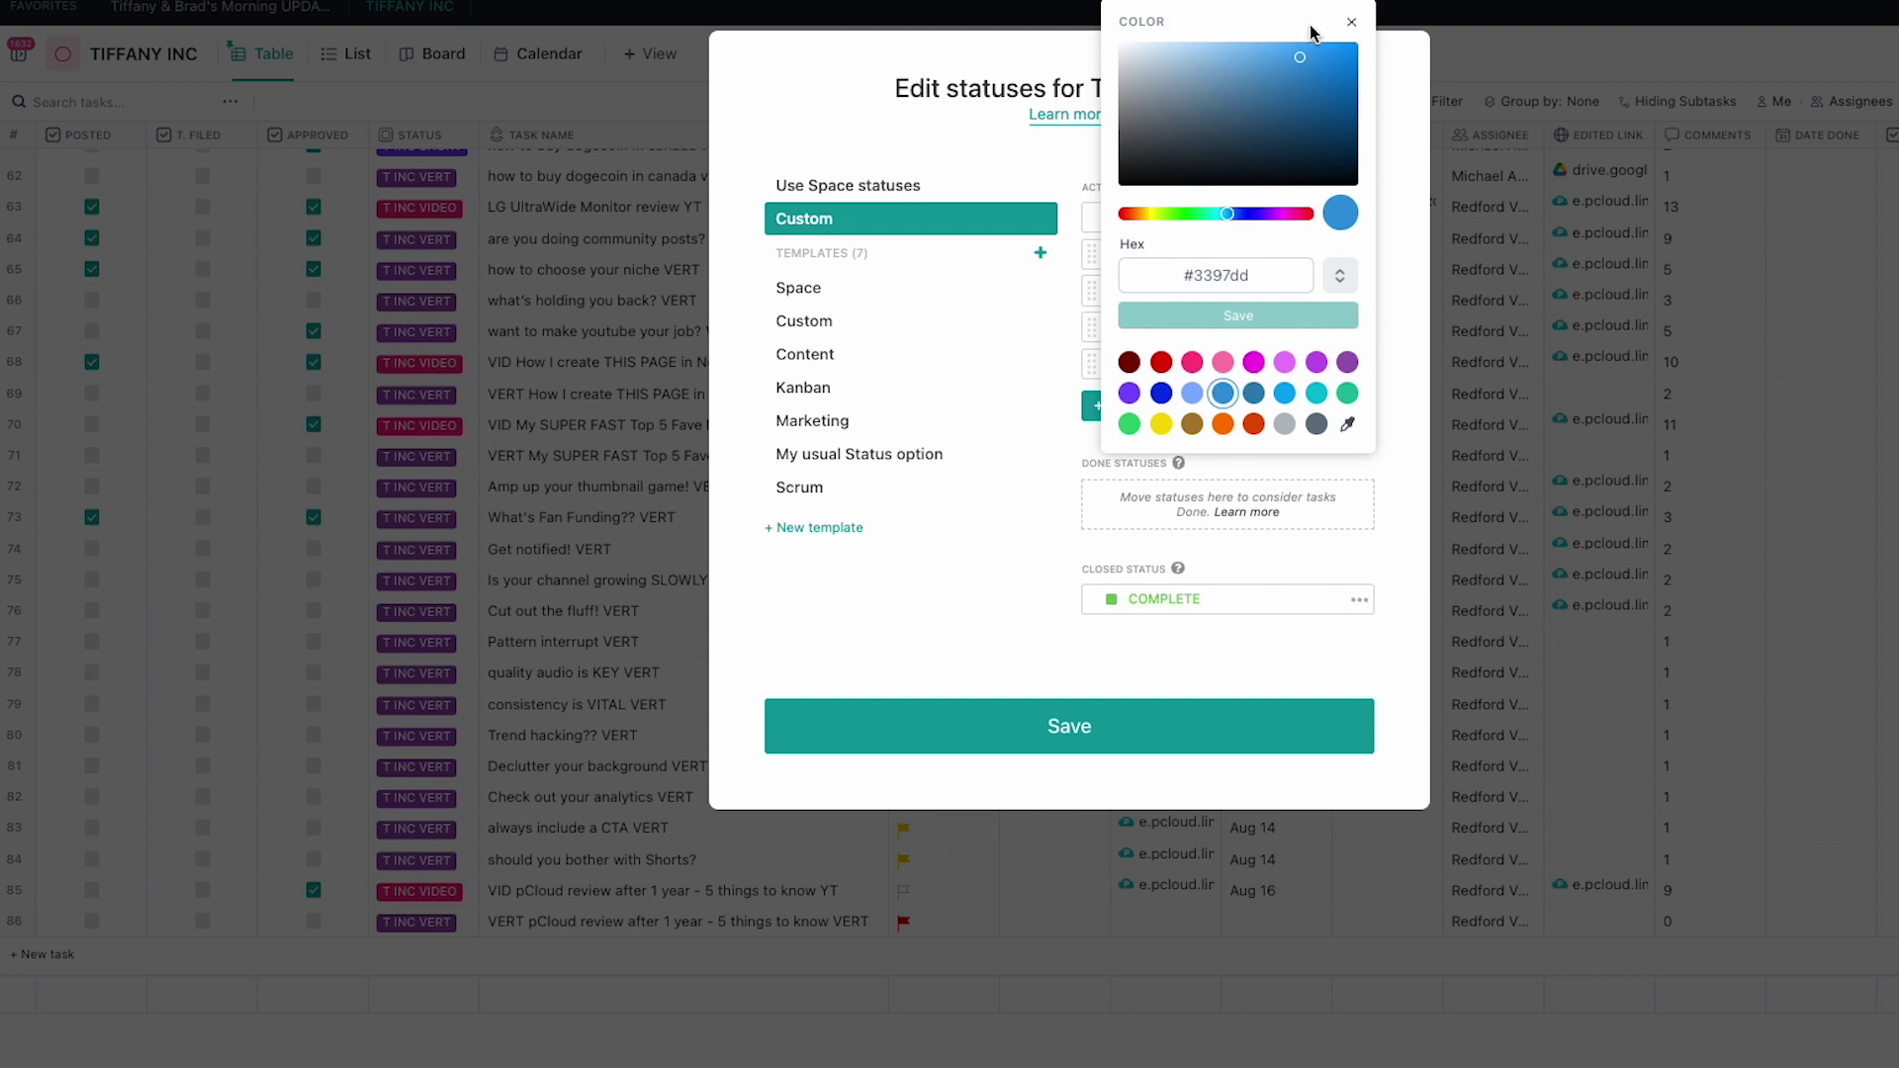
drag(1299, 58, 1255, 144)
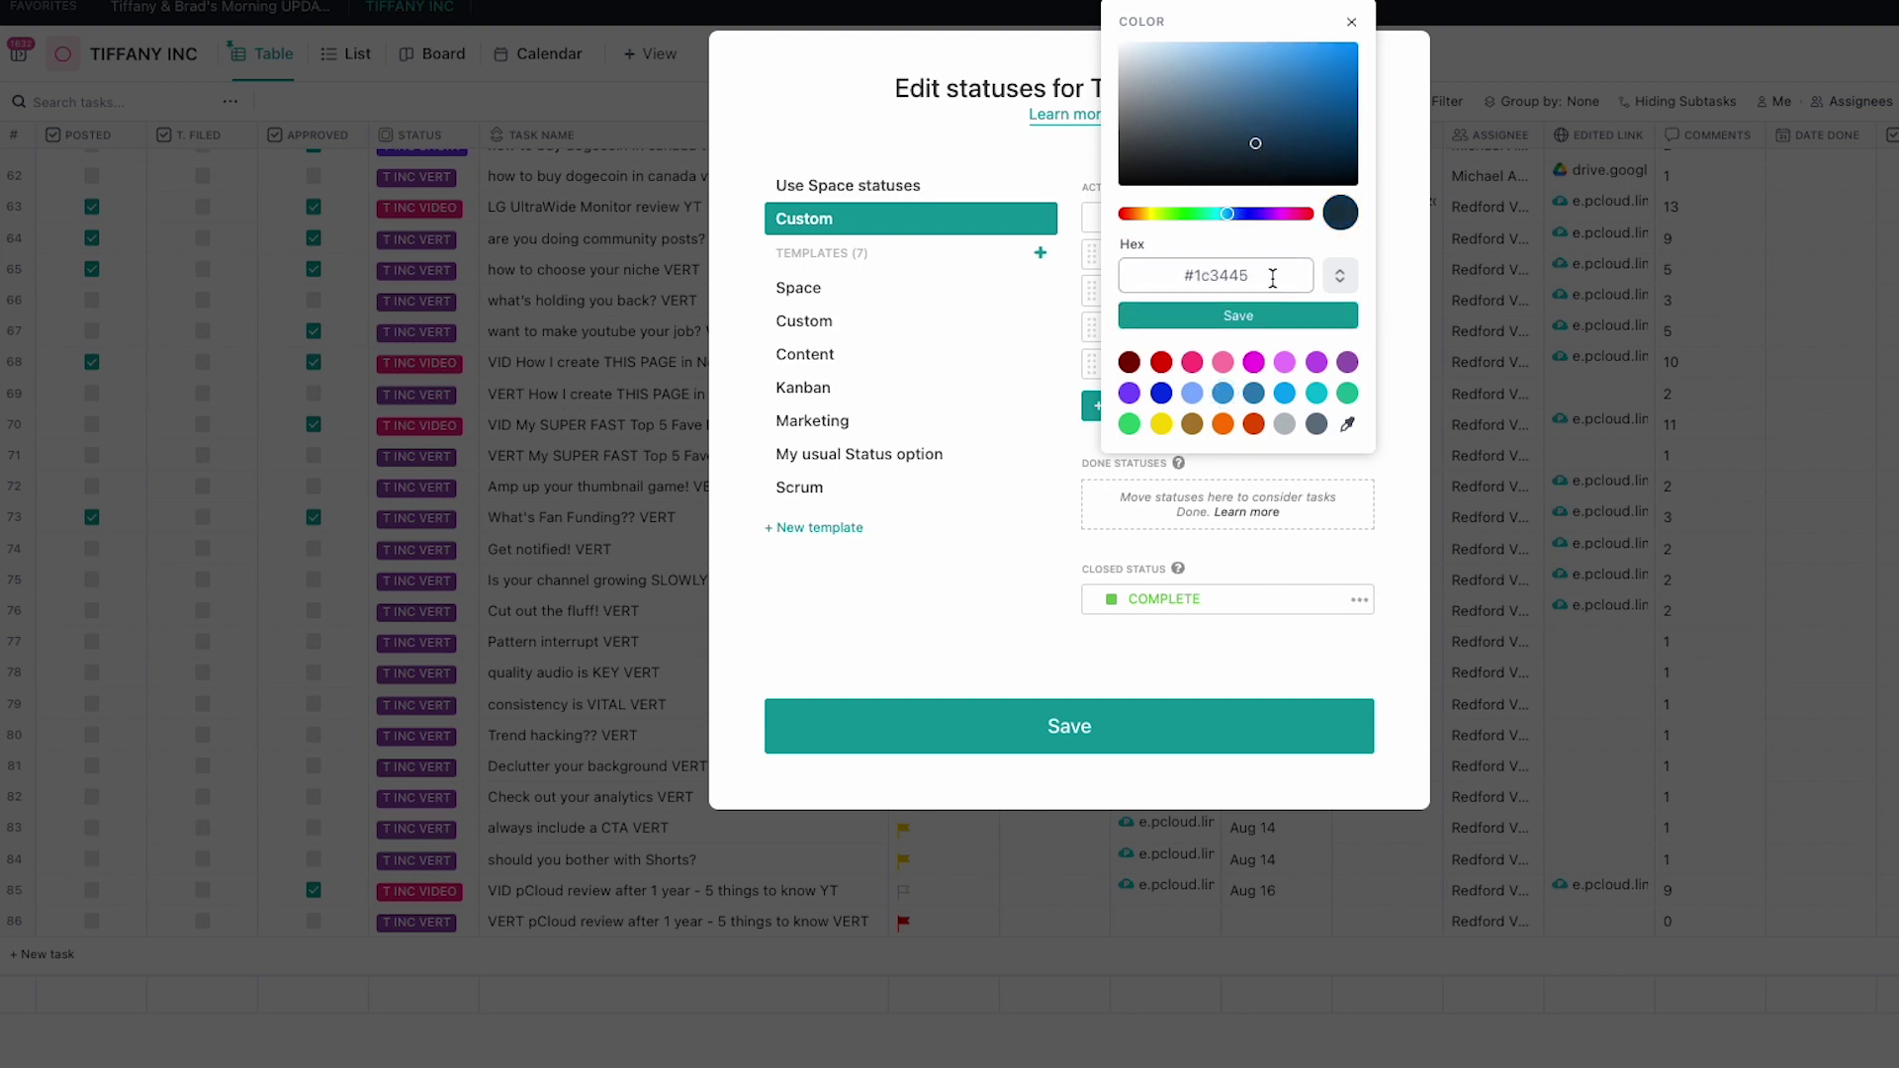
drag(1273, 278, 1174, 276)
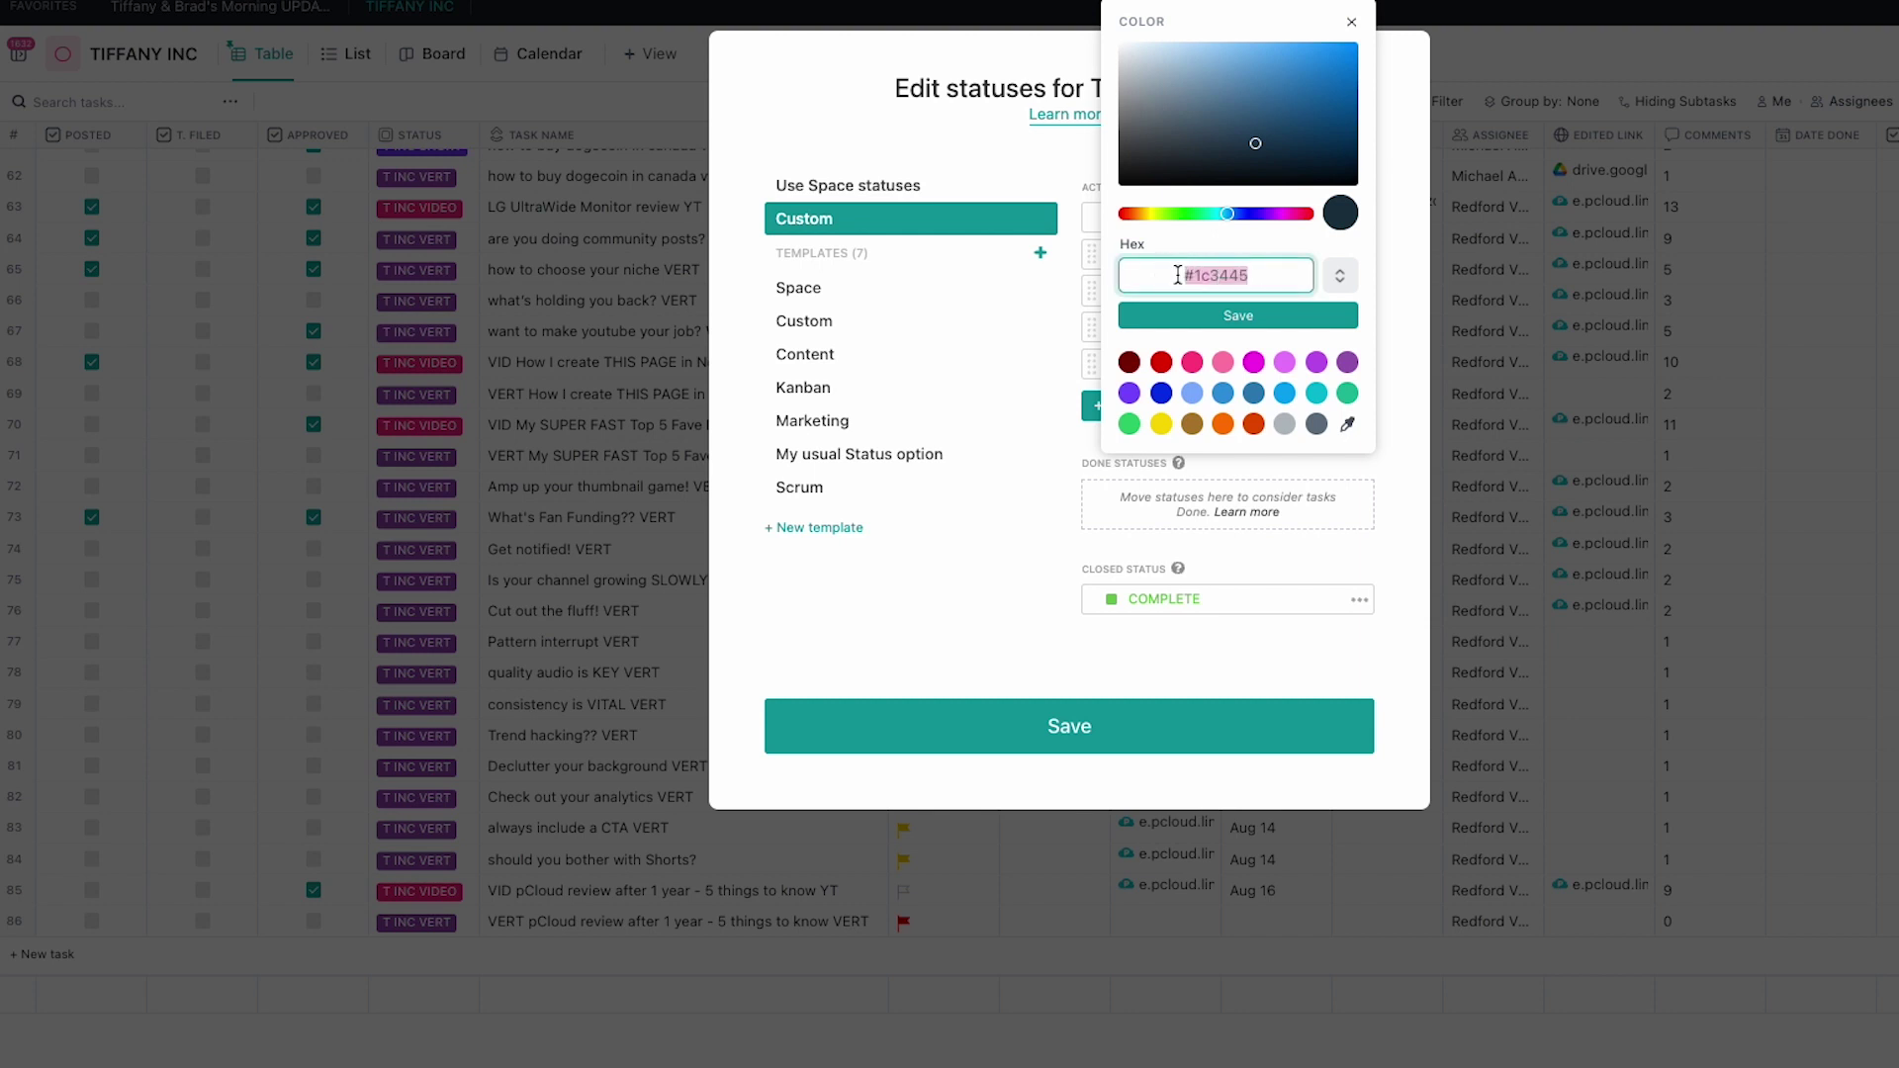
click(1239, 315)
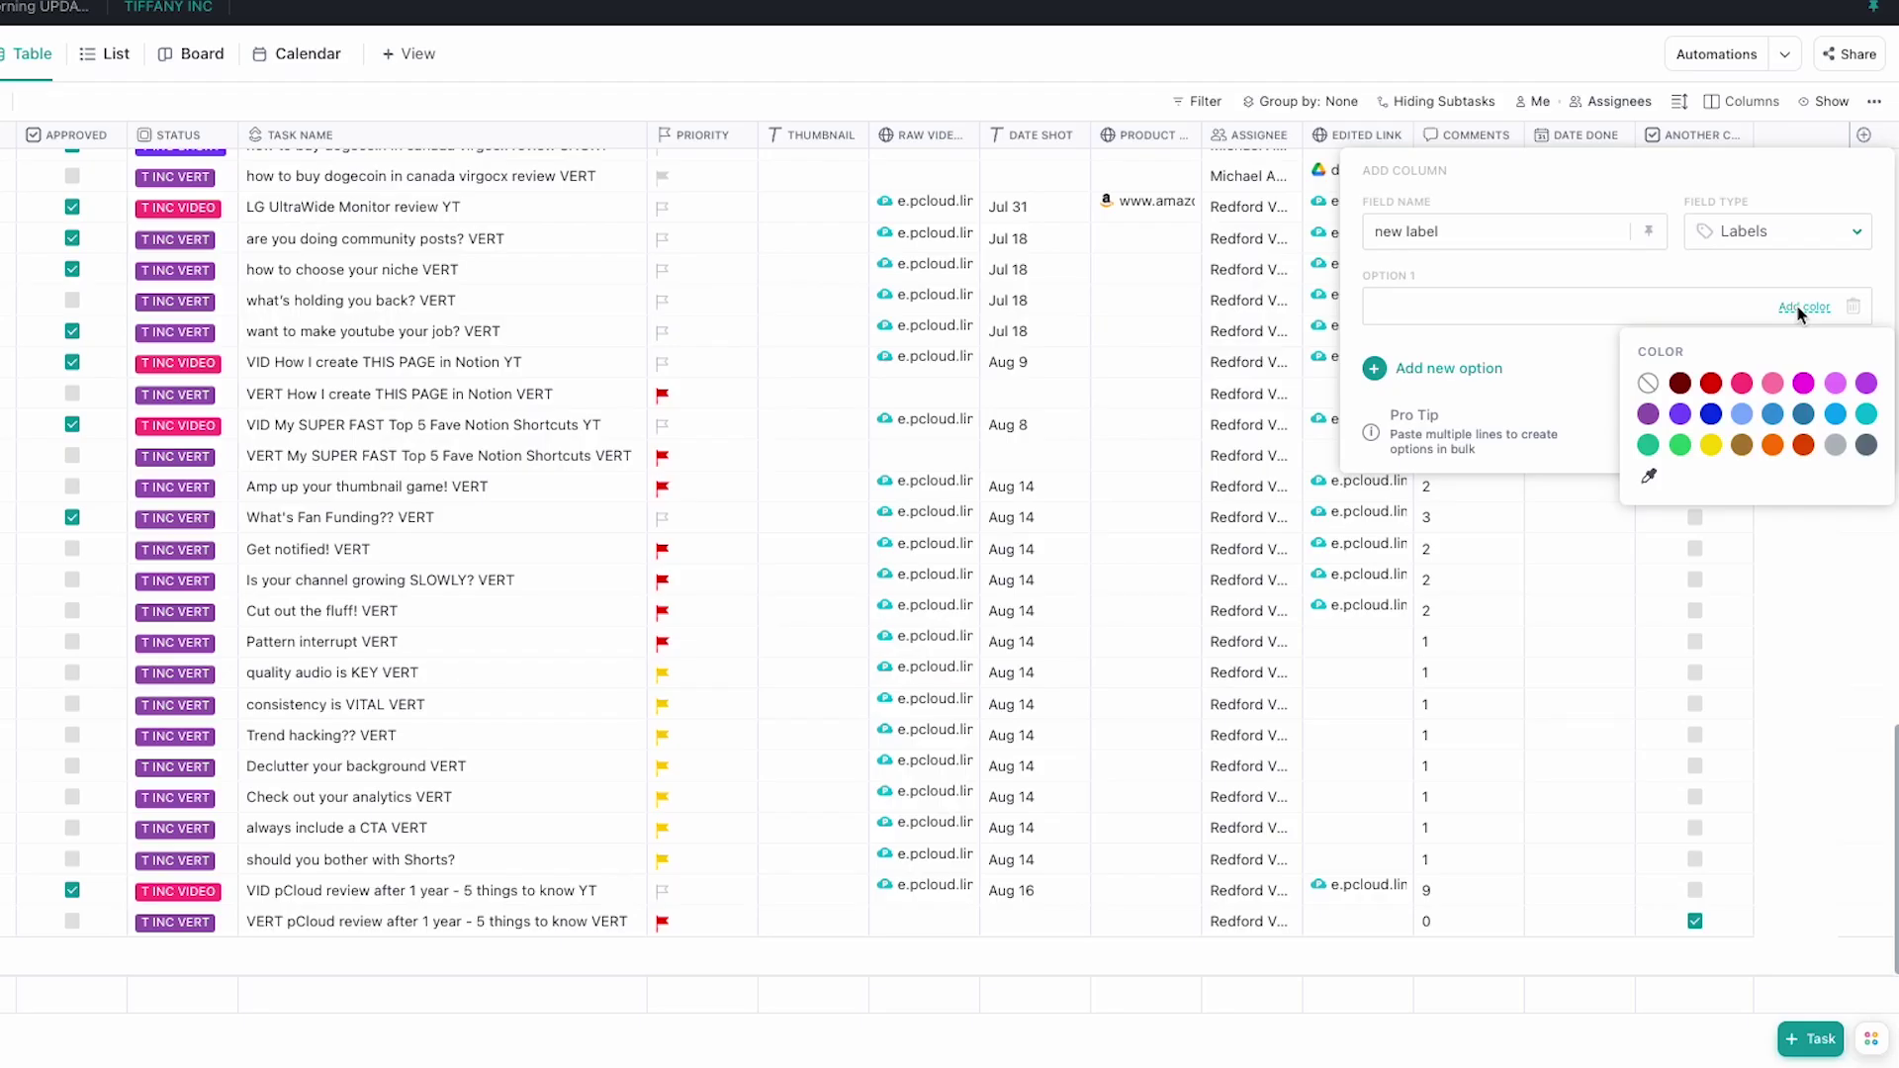
- In the new label column, colour option 1 magenta and add a second option coloured light blue
click(1773, 385)
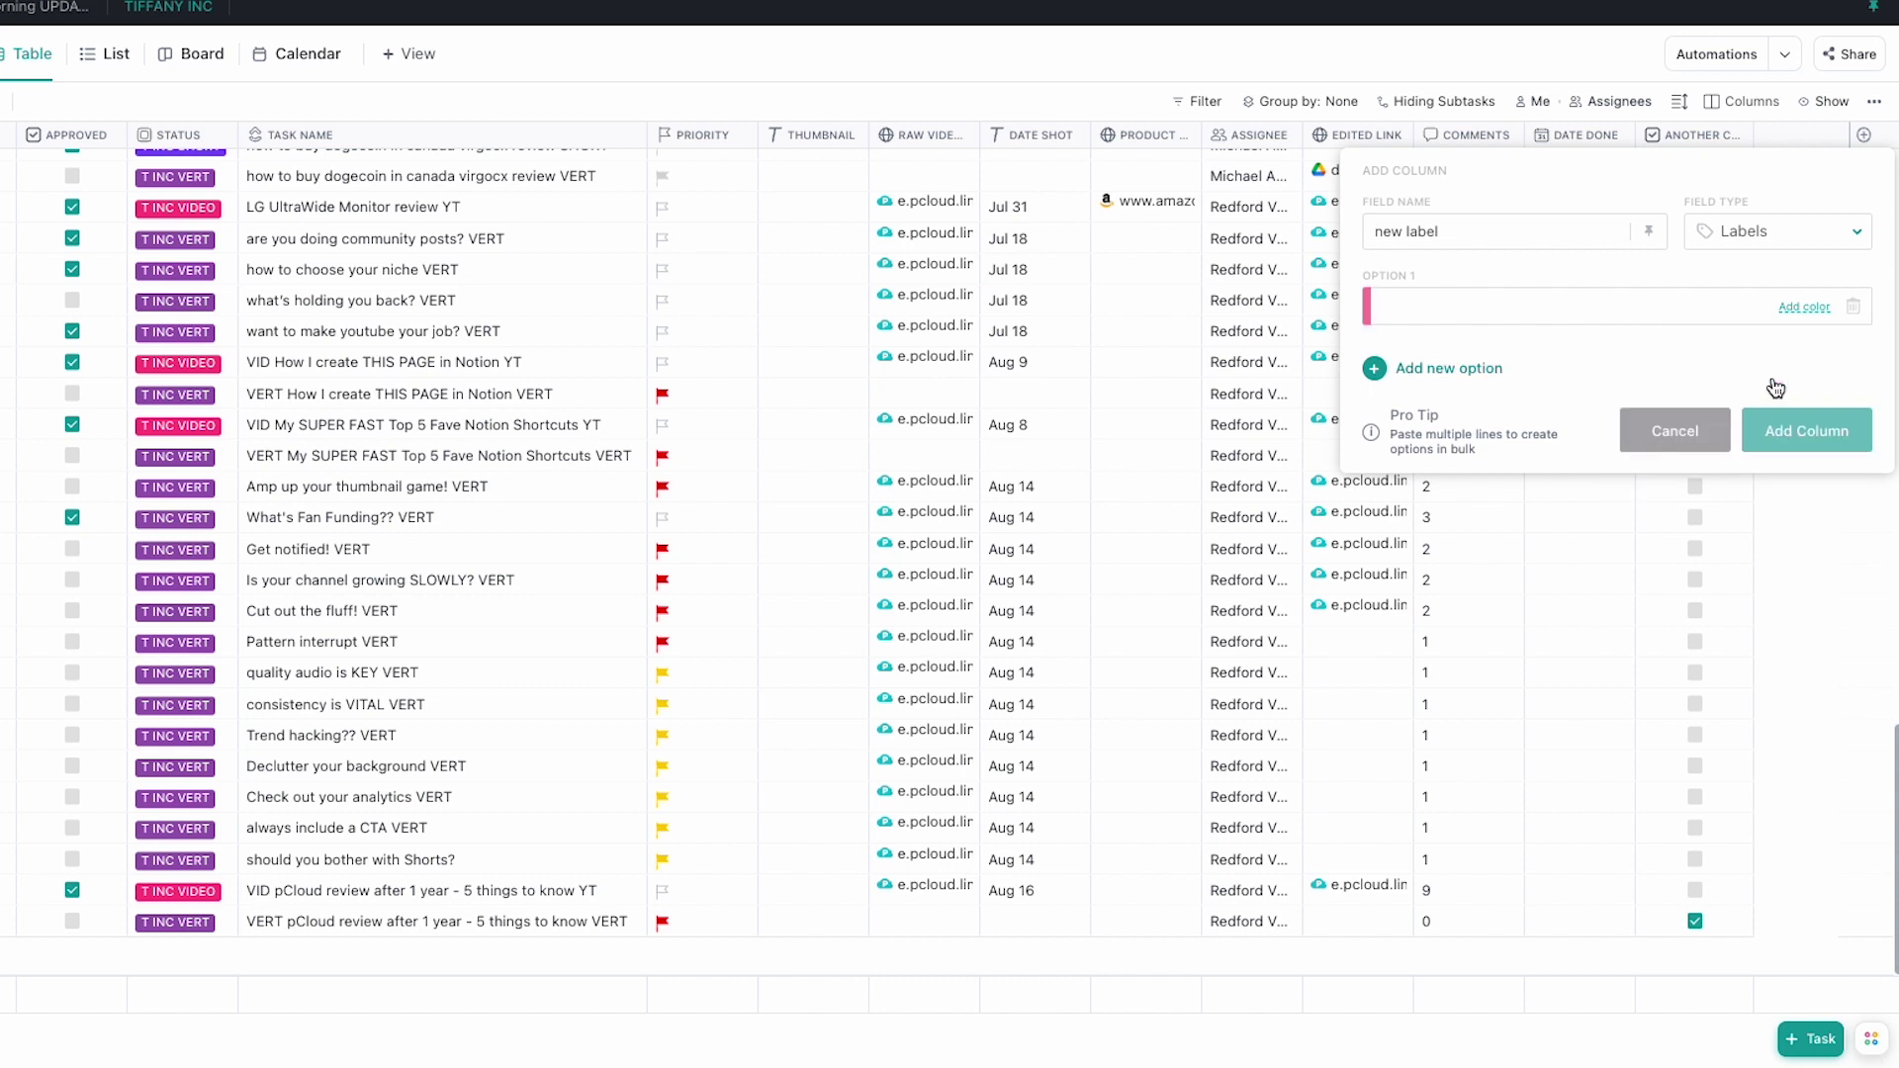
key(Return)
click(1804, 383)
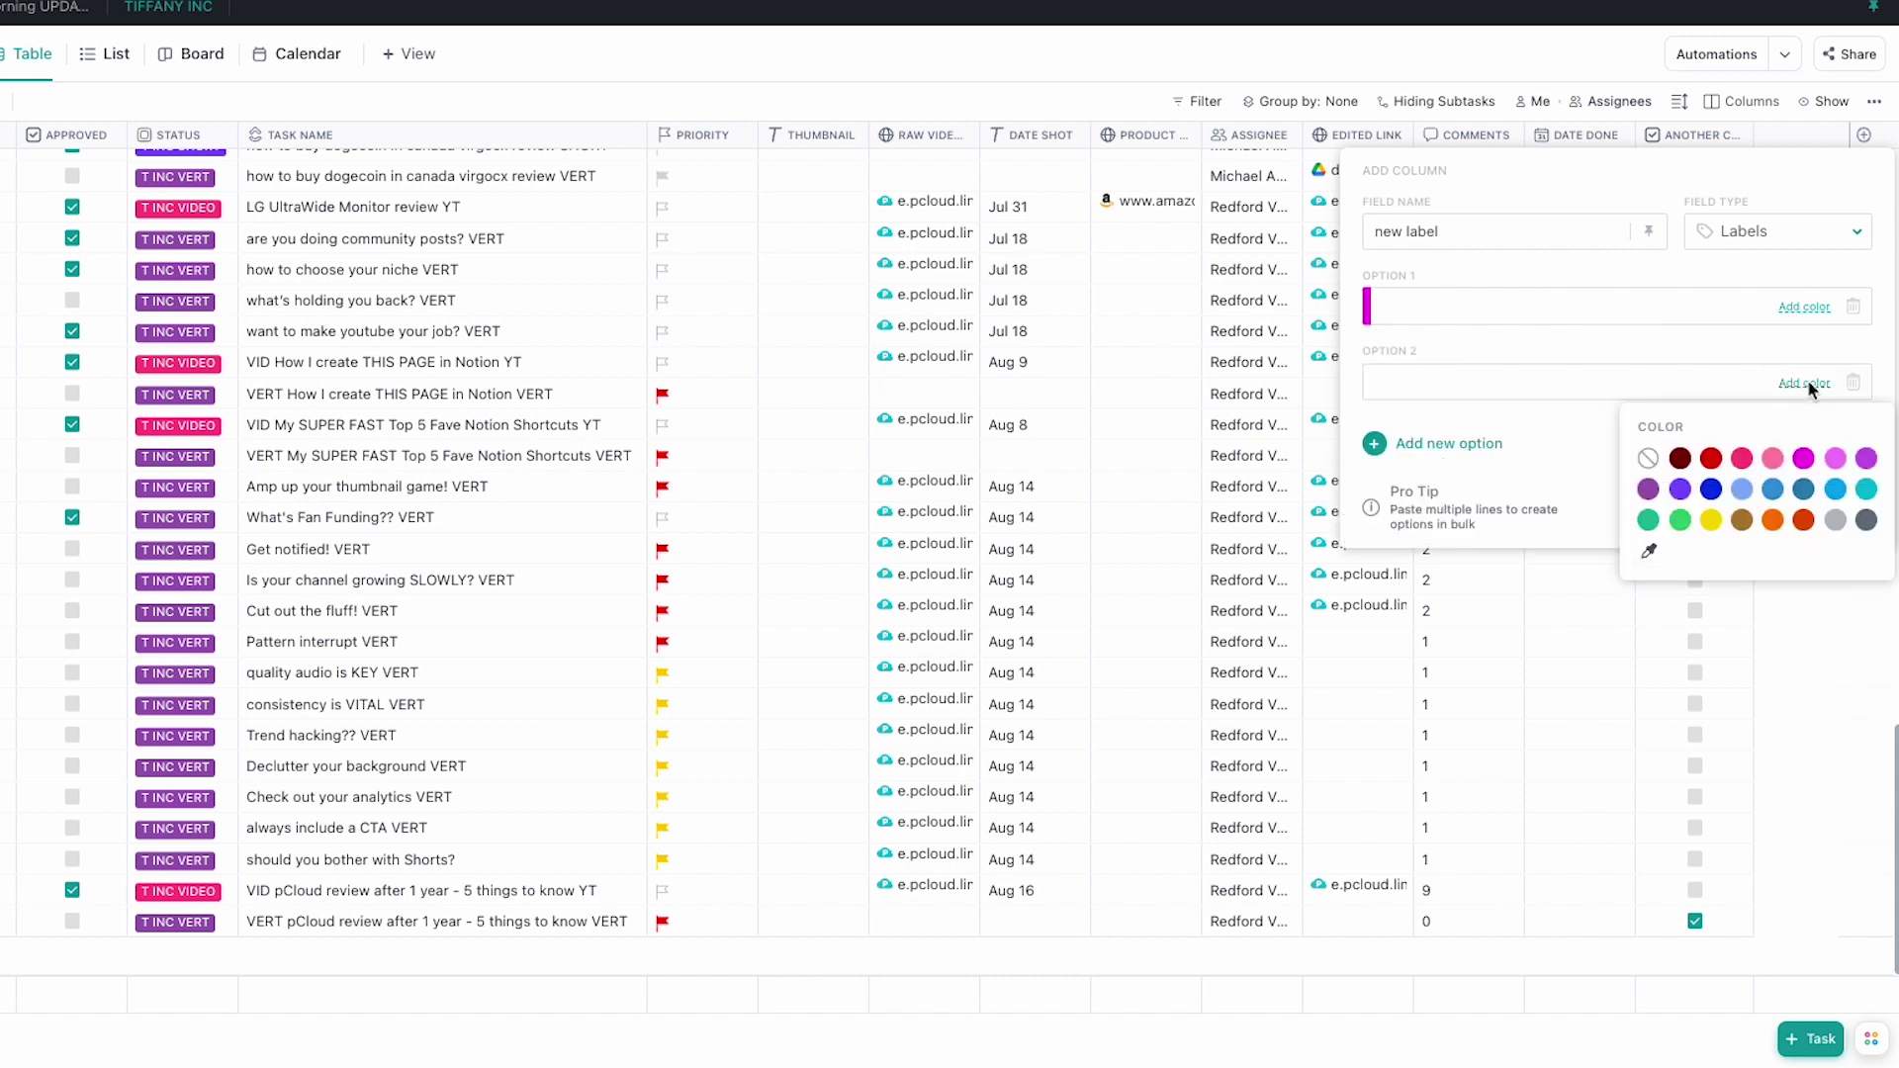
click(1841, 460)
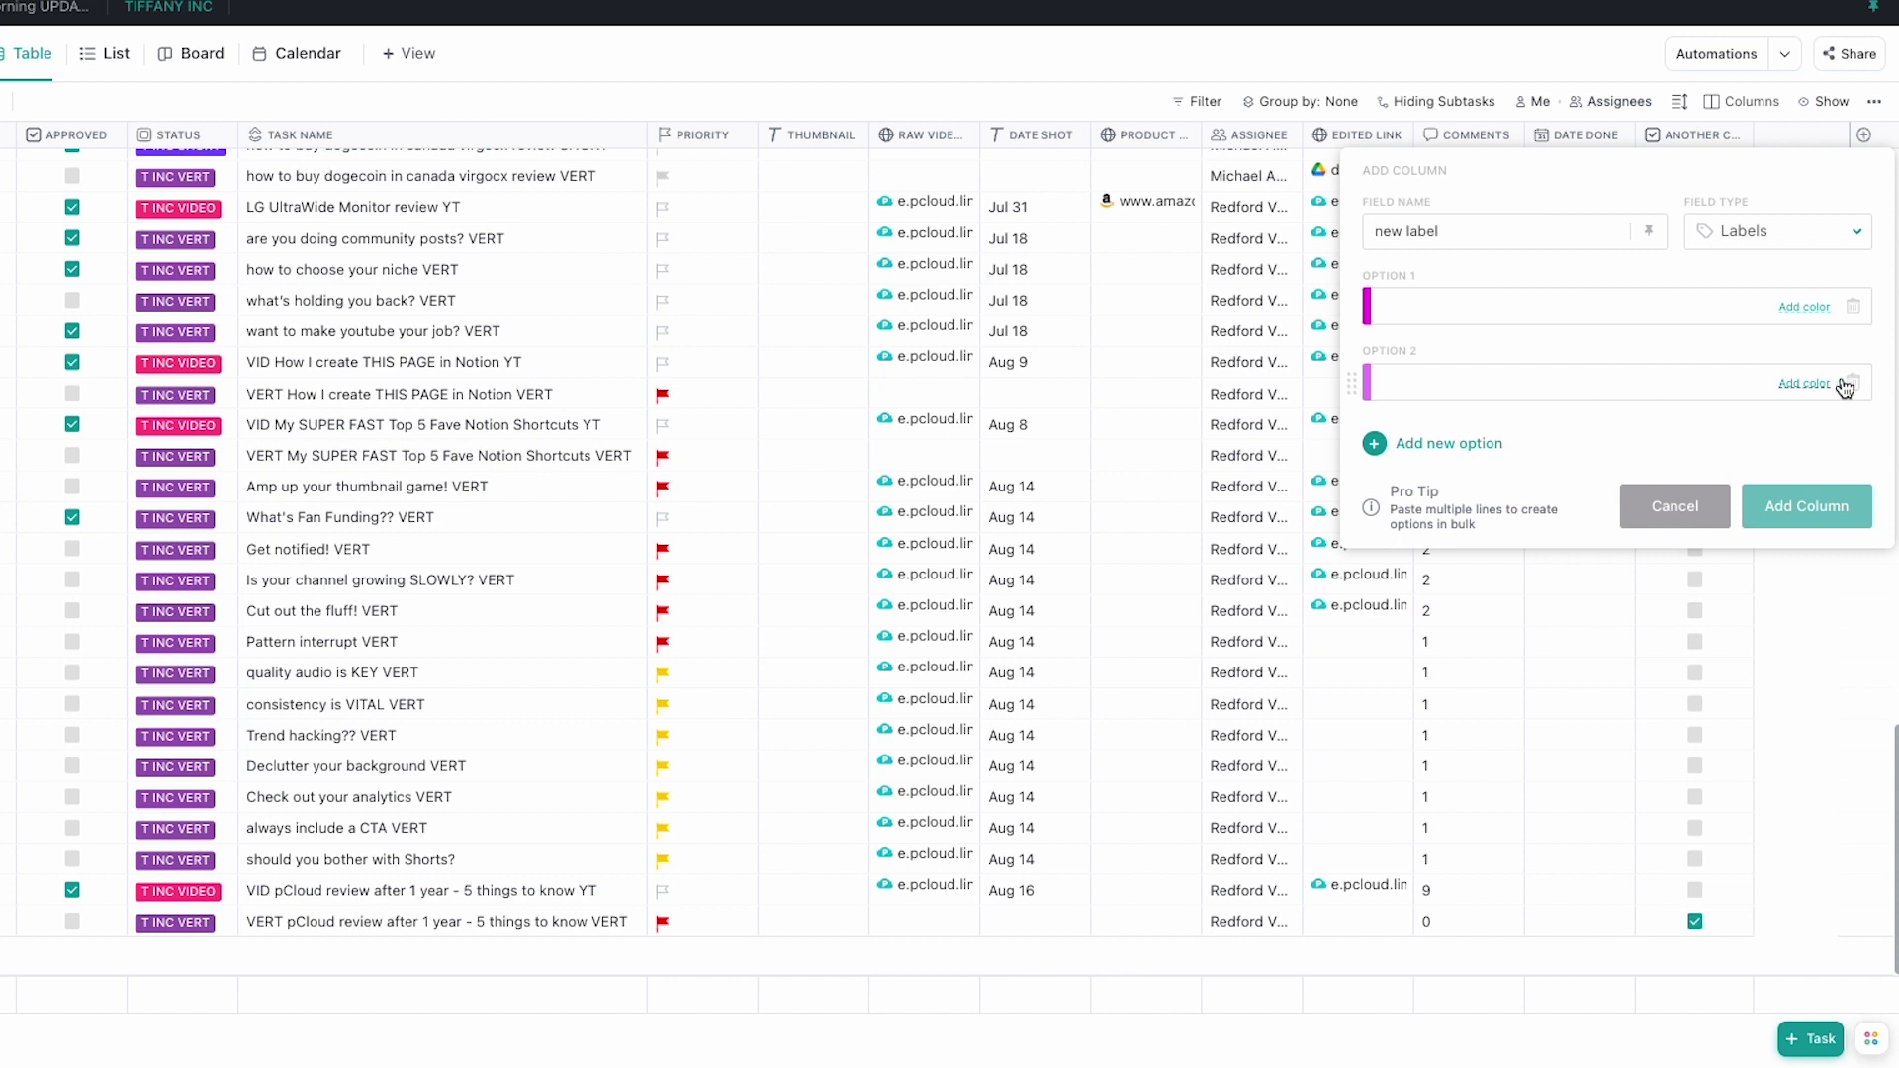
click(1805, 384)
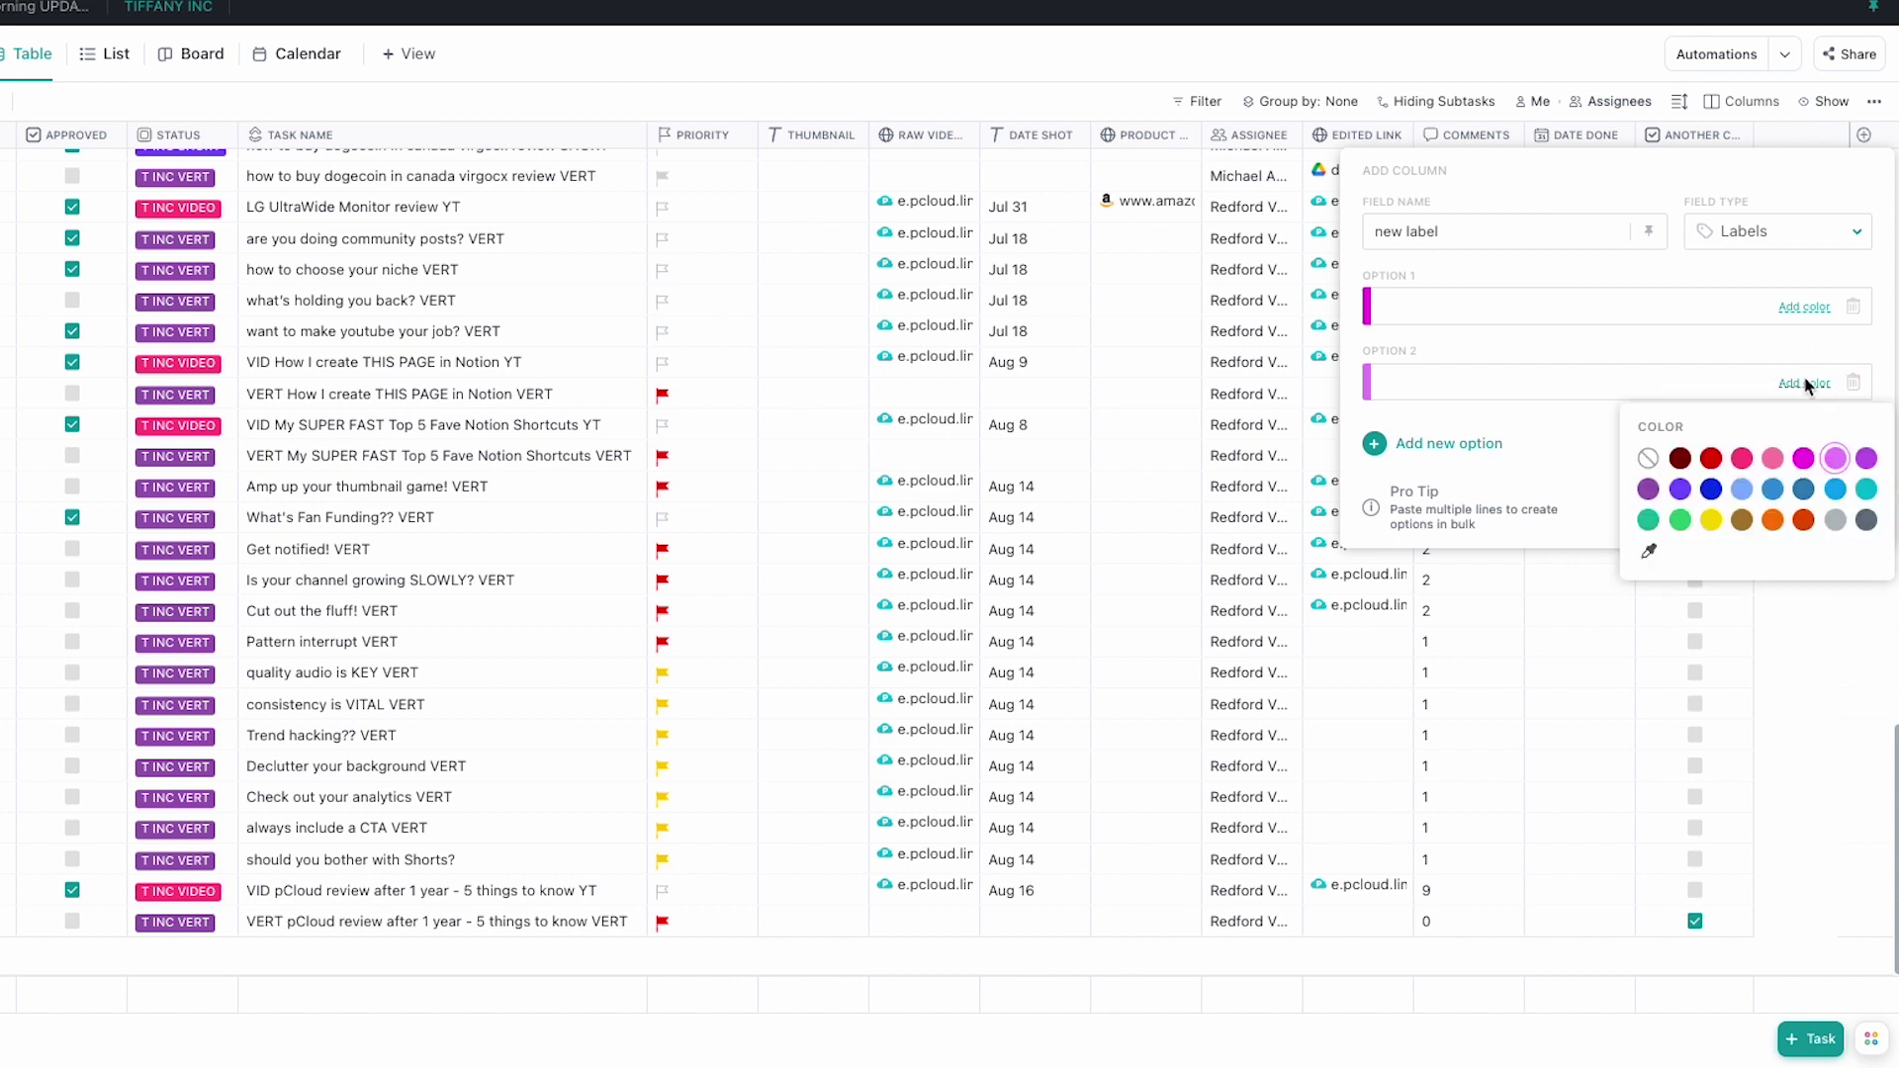
click(1835, 490)
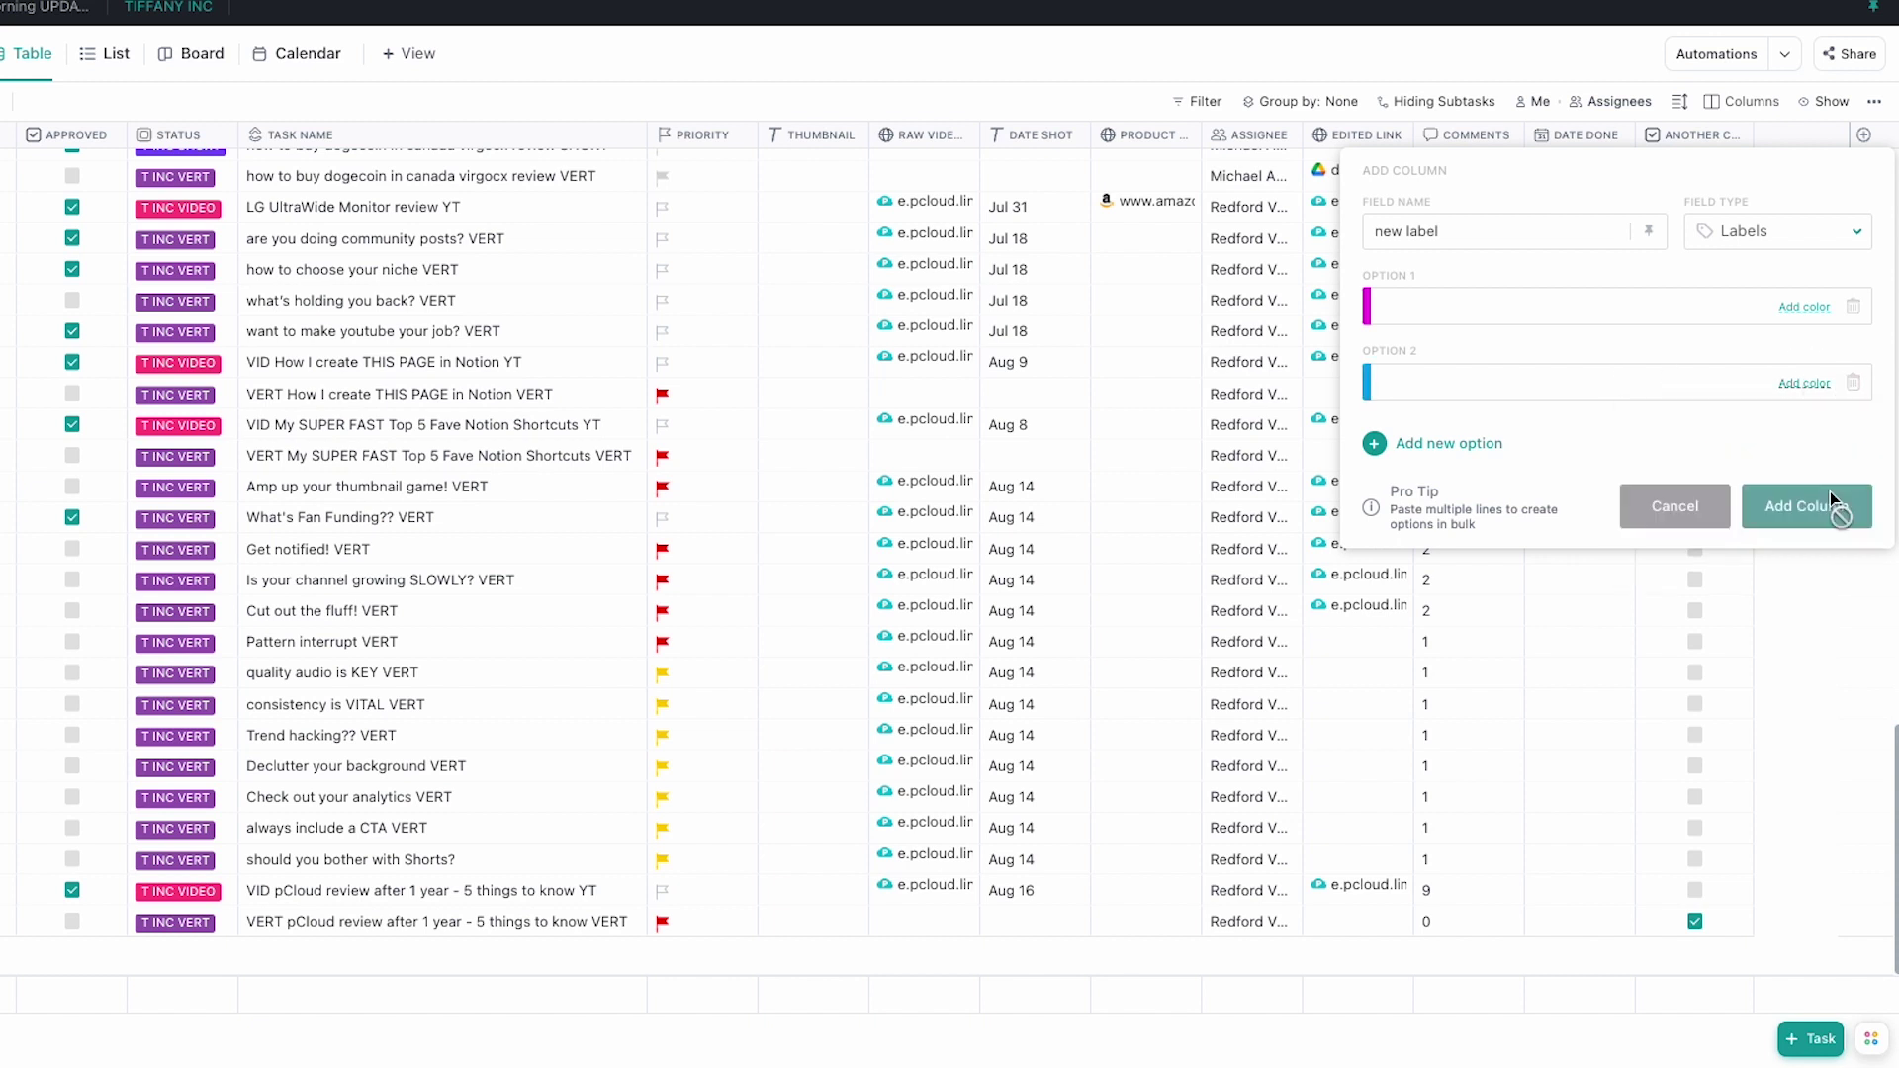
click(1777, 445)
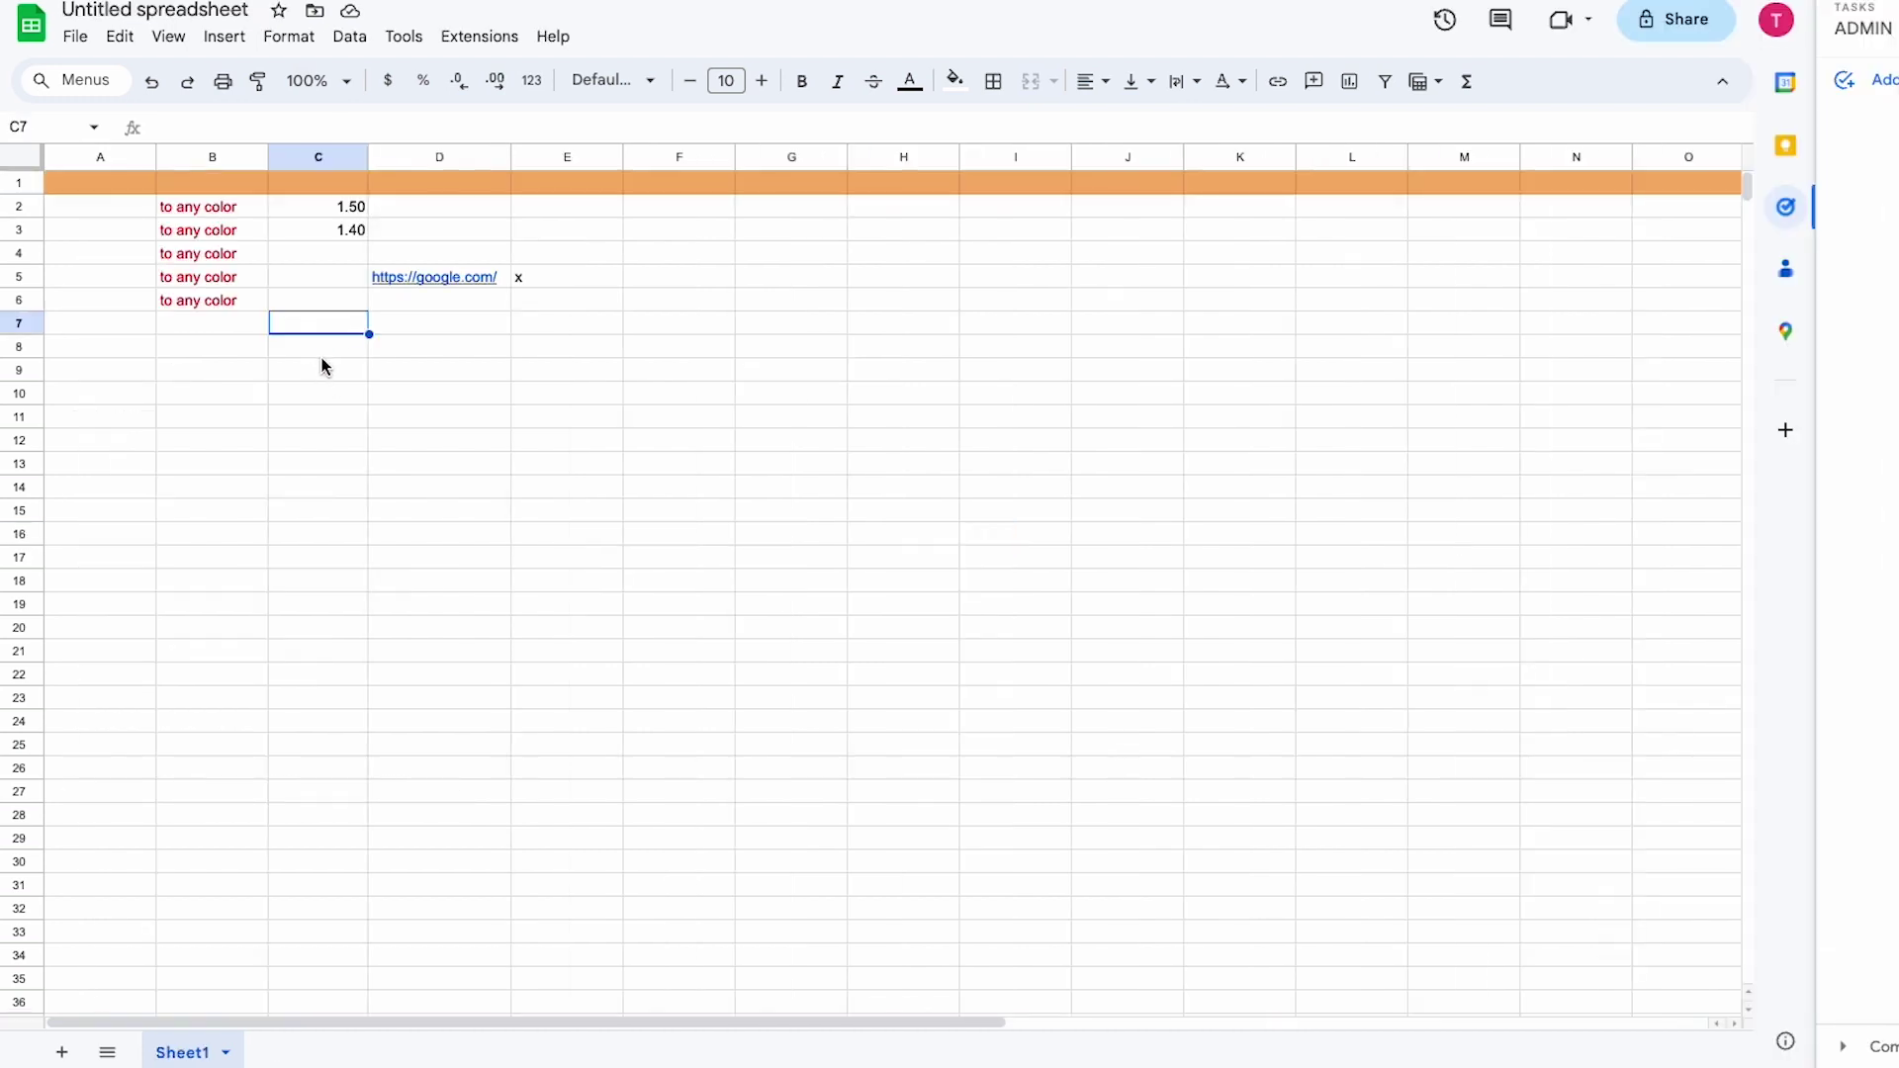
- Switch to the untitled Google Sheets spreadsheet and enter "a cell huge with all the instructions I have to write in" in cell B8
click(326, 365)
key(alt+t)
click(805, 491)
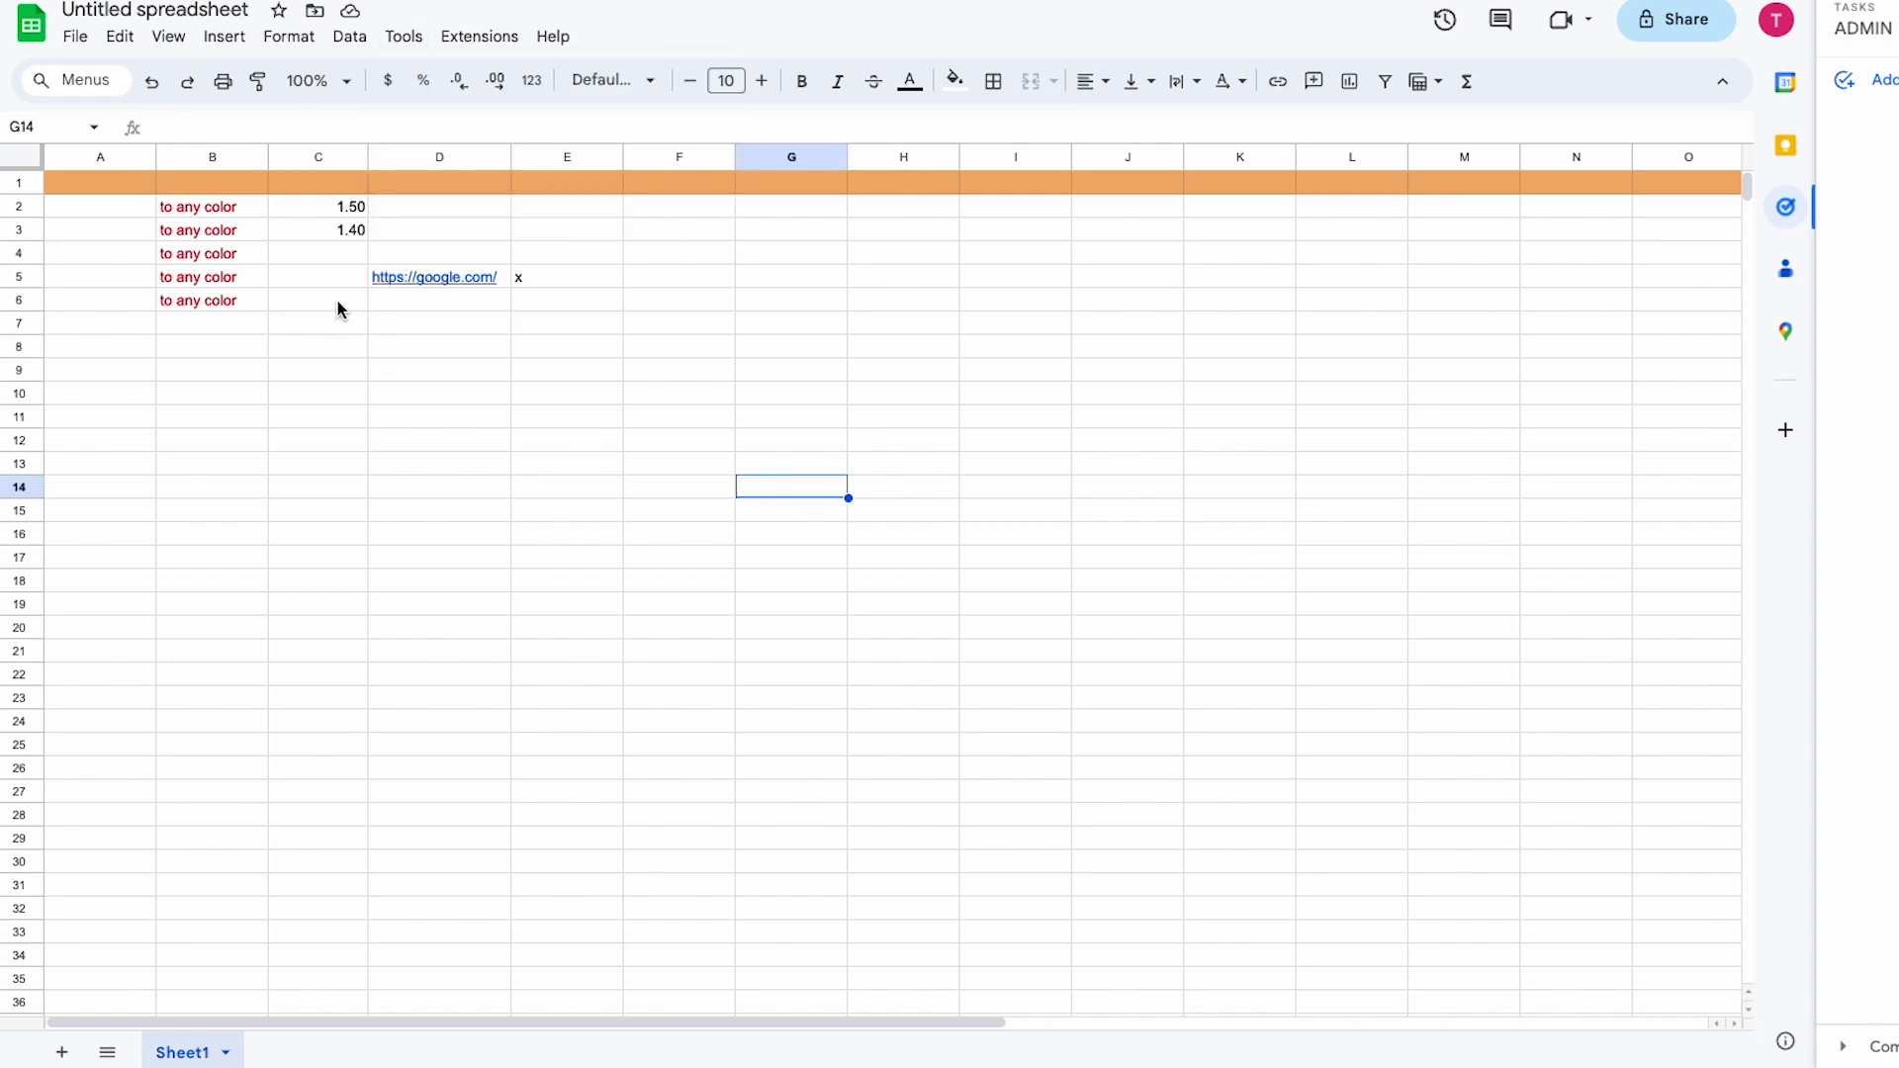
click(230, 348)
text(a cell huge)
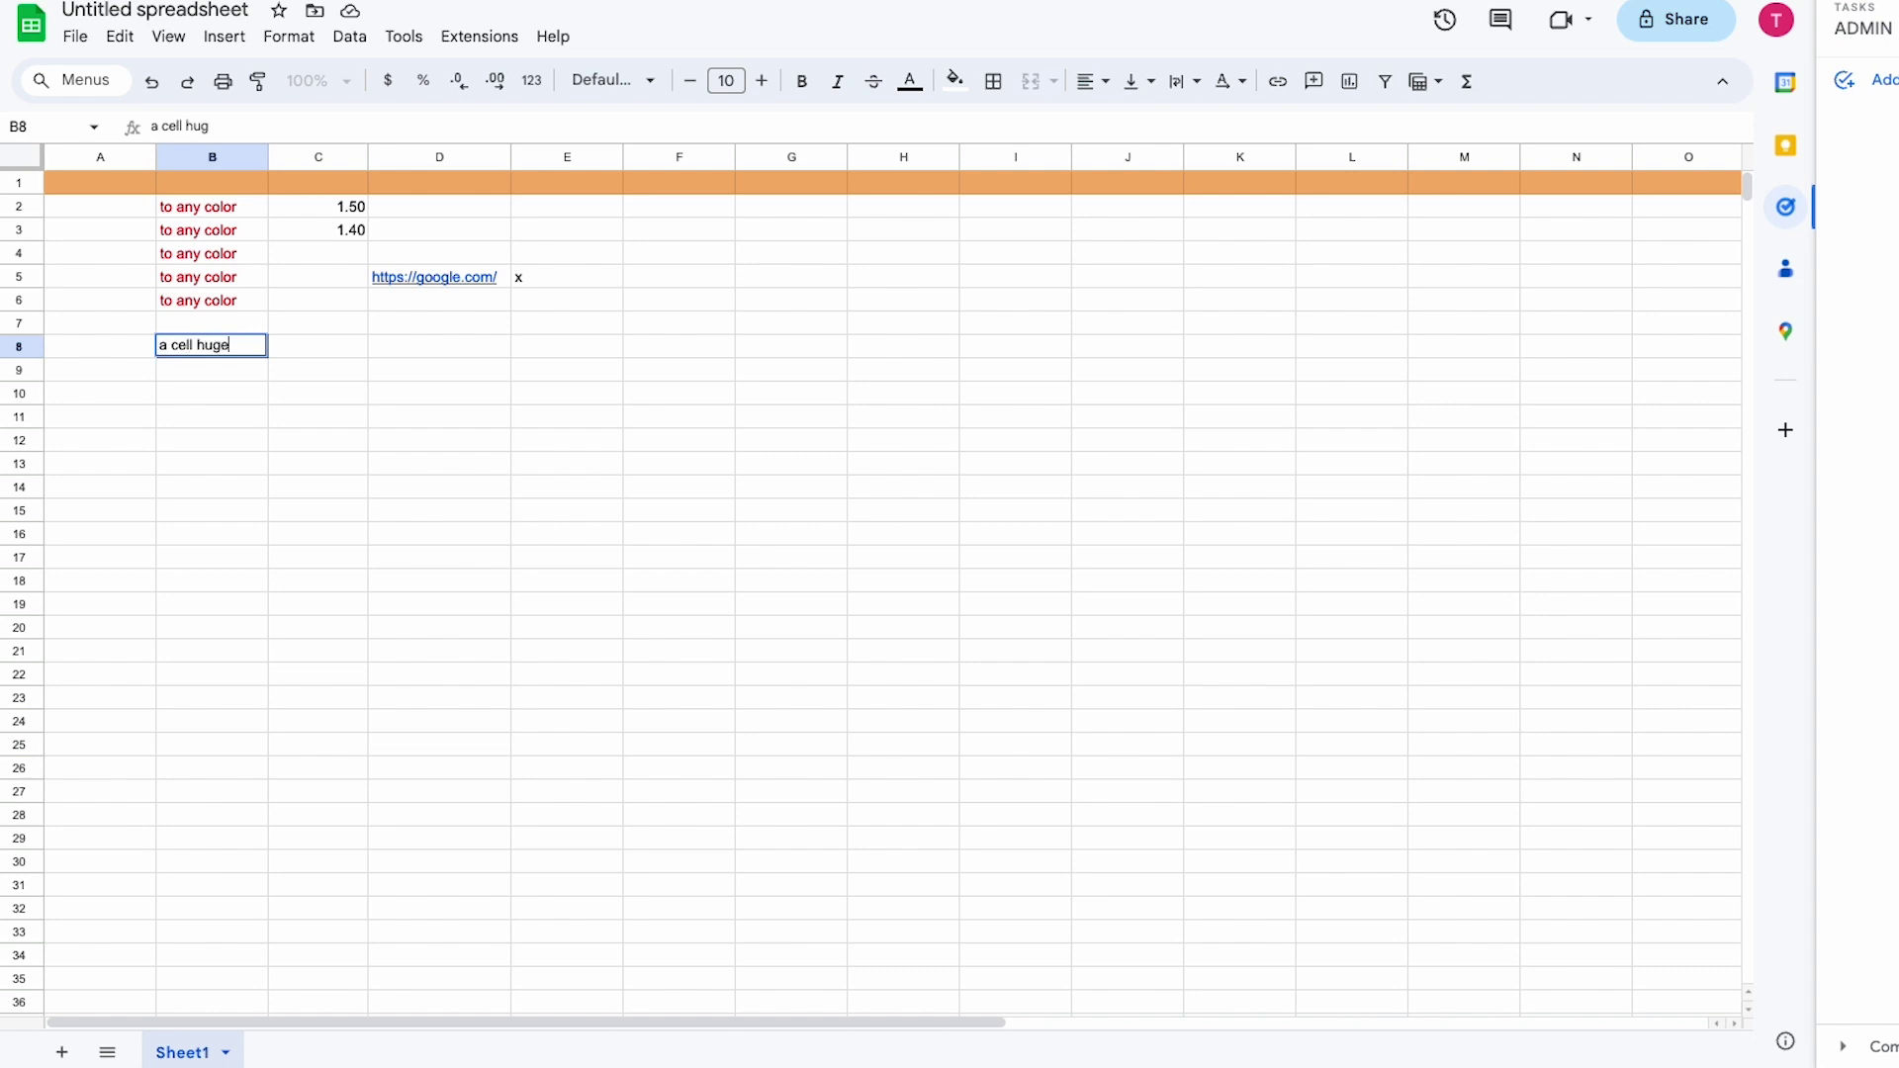
text( with all the inst)
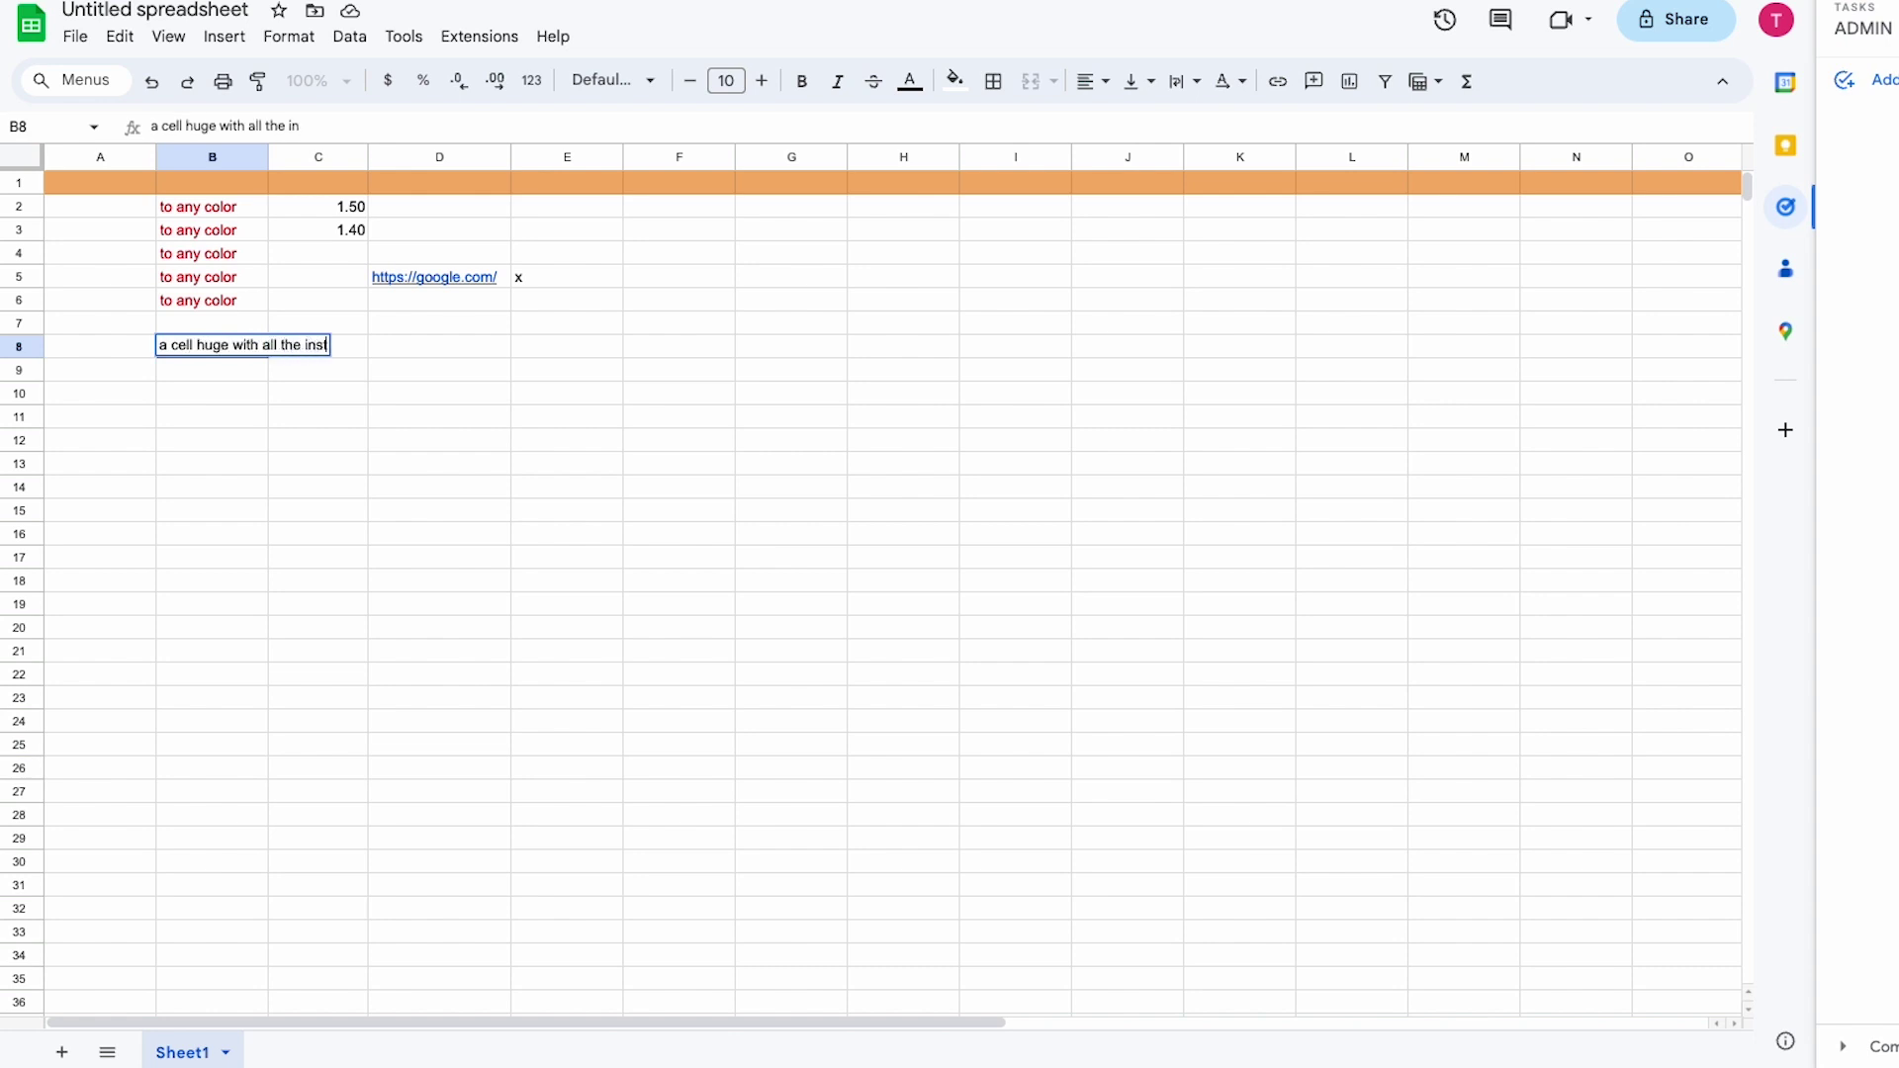
text(ructions I hav)
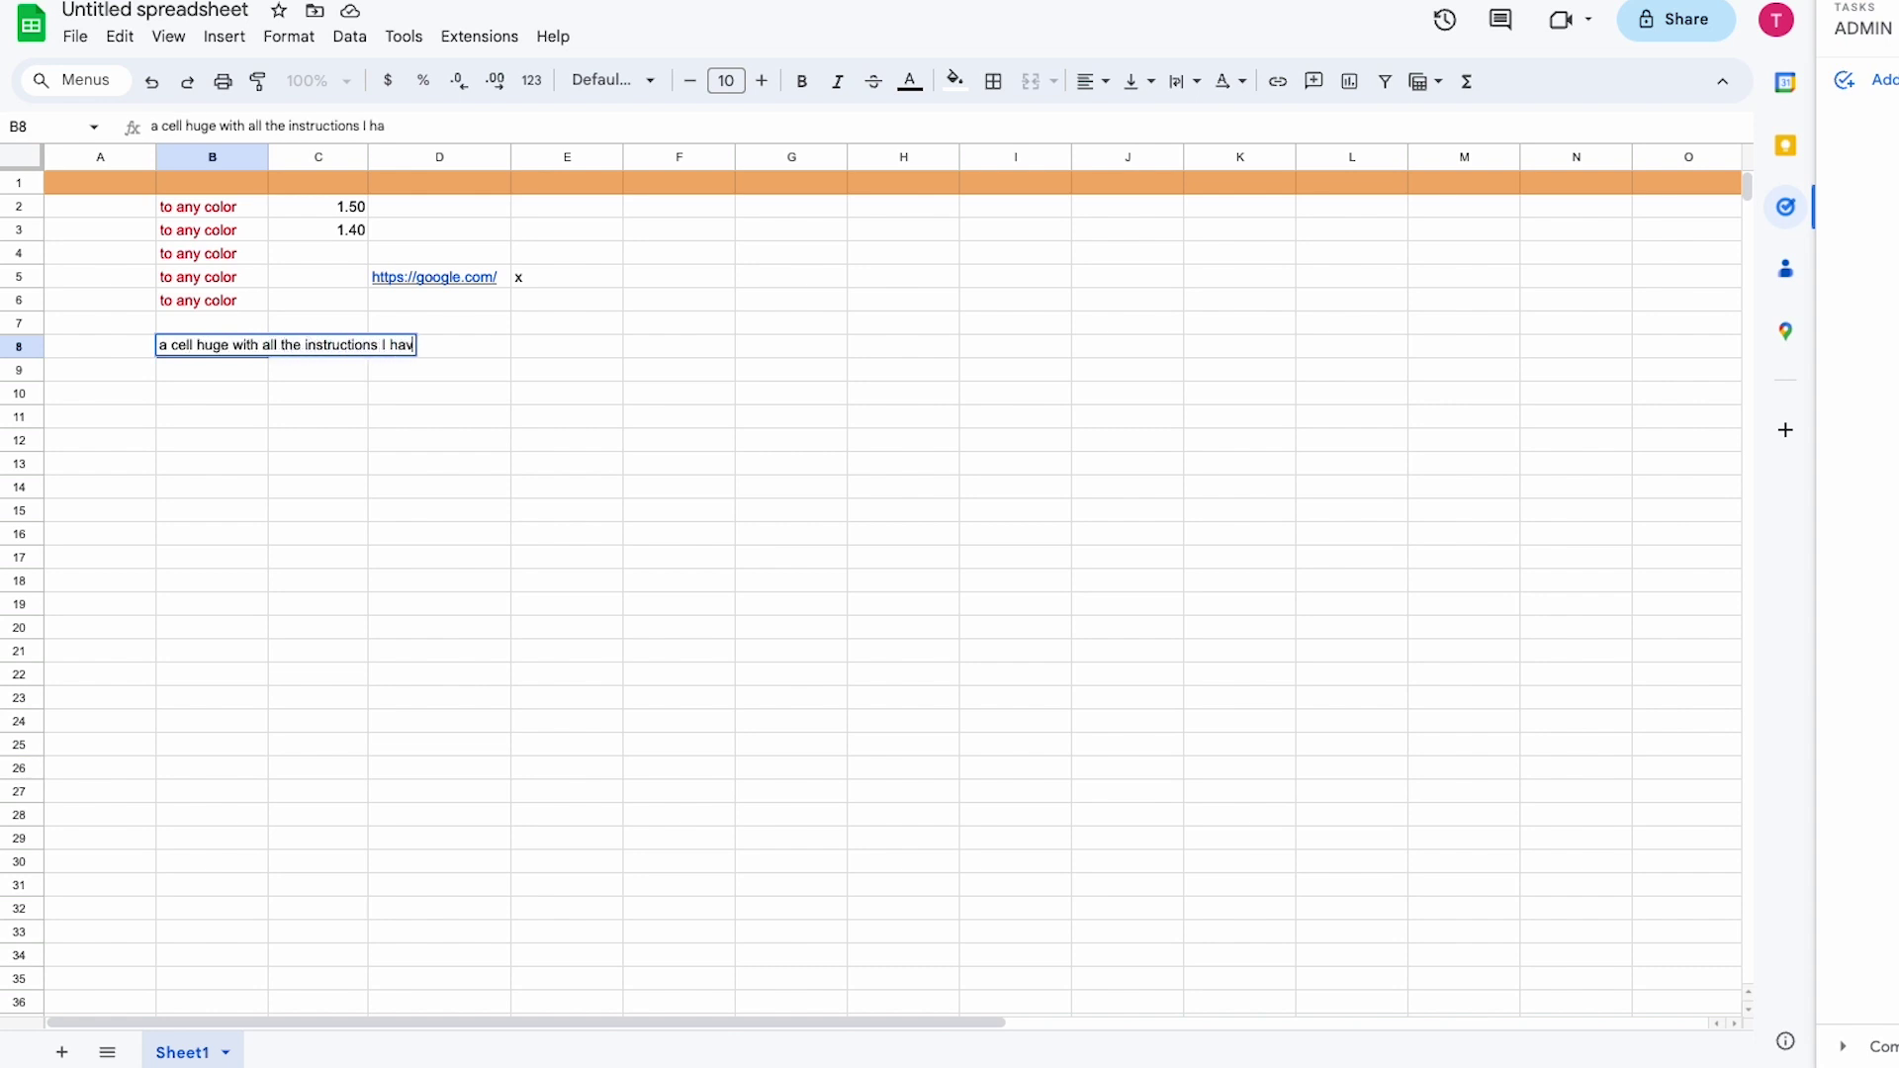
text(e to write in)
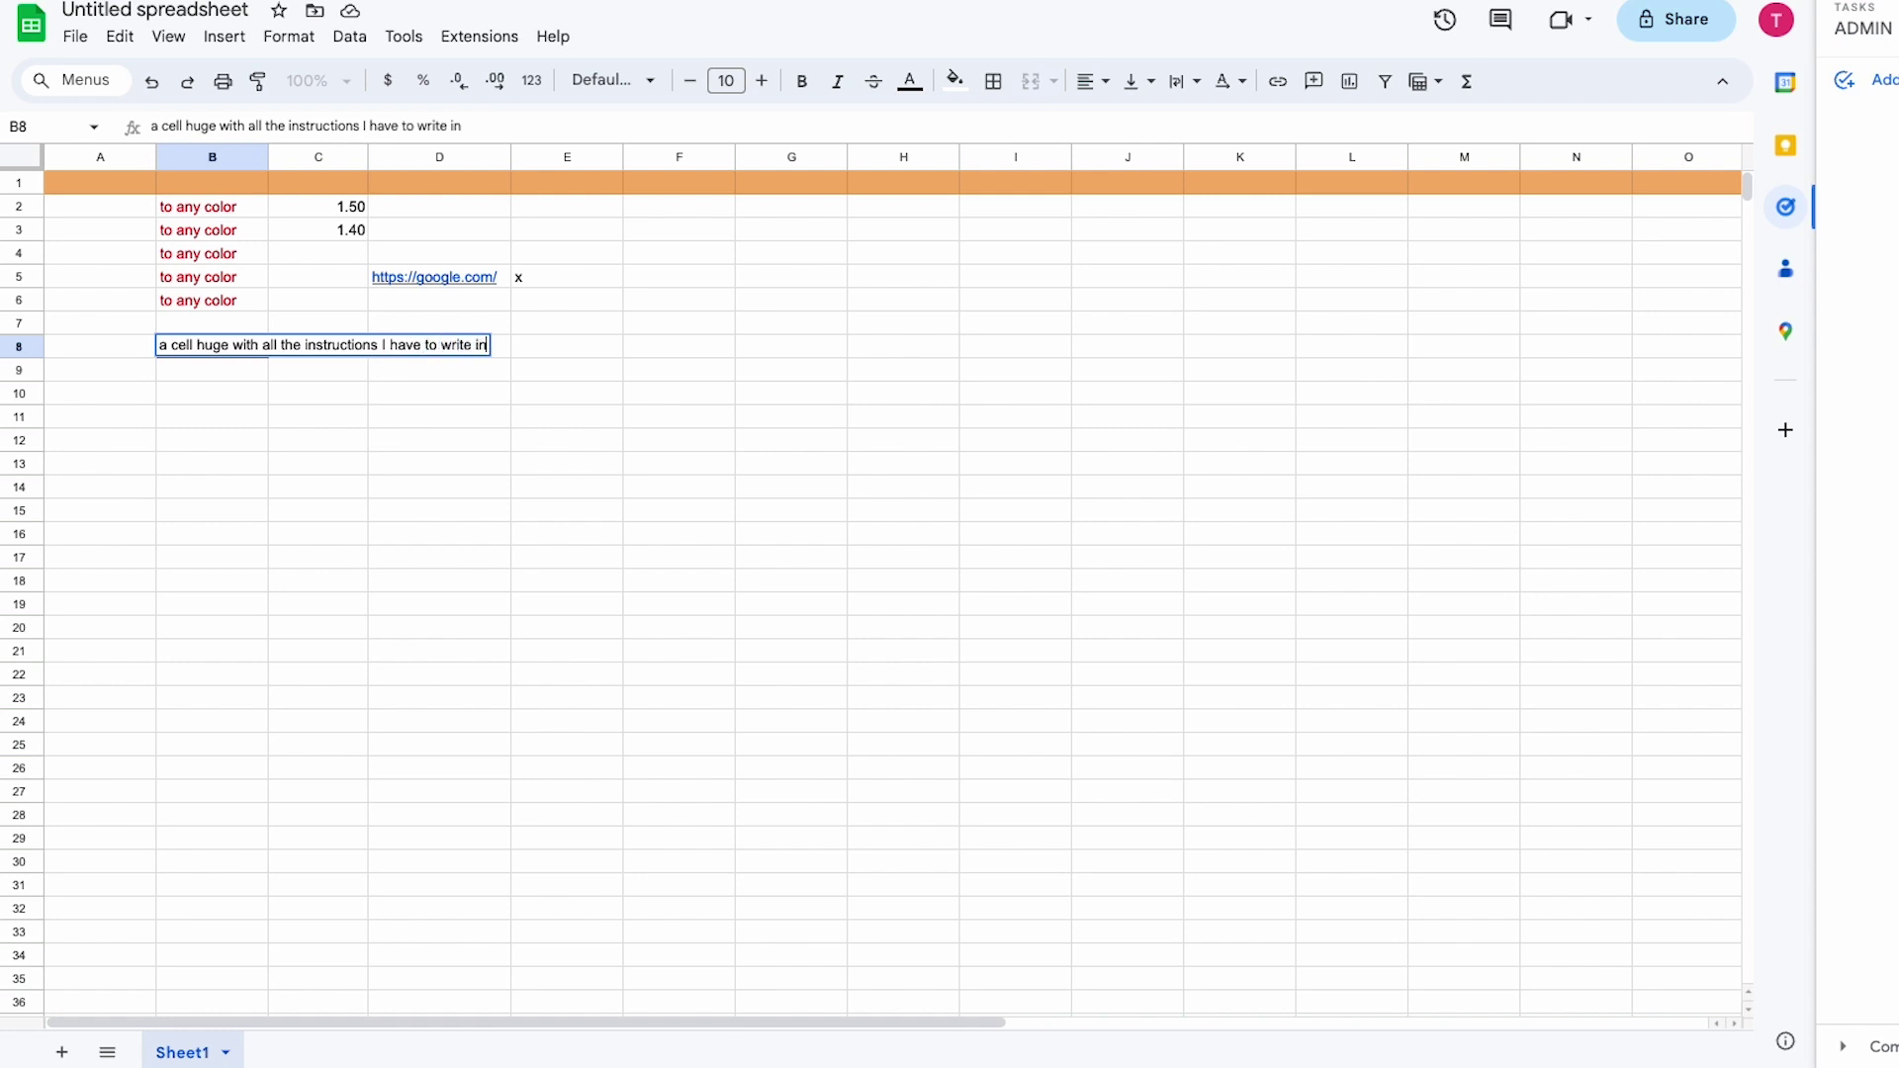
key(Return)
- Insert a comment reading "hello" on cell B9 and display it
key(ctrl+alt+i)
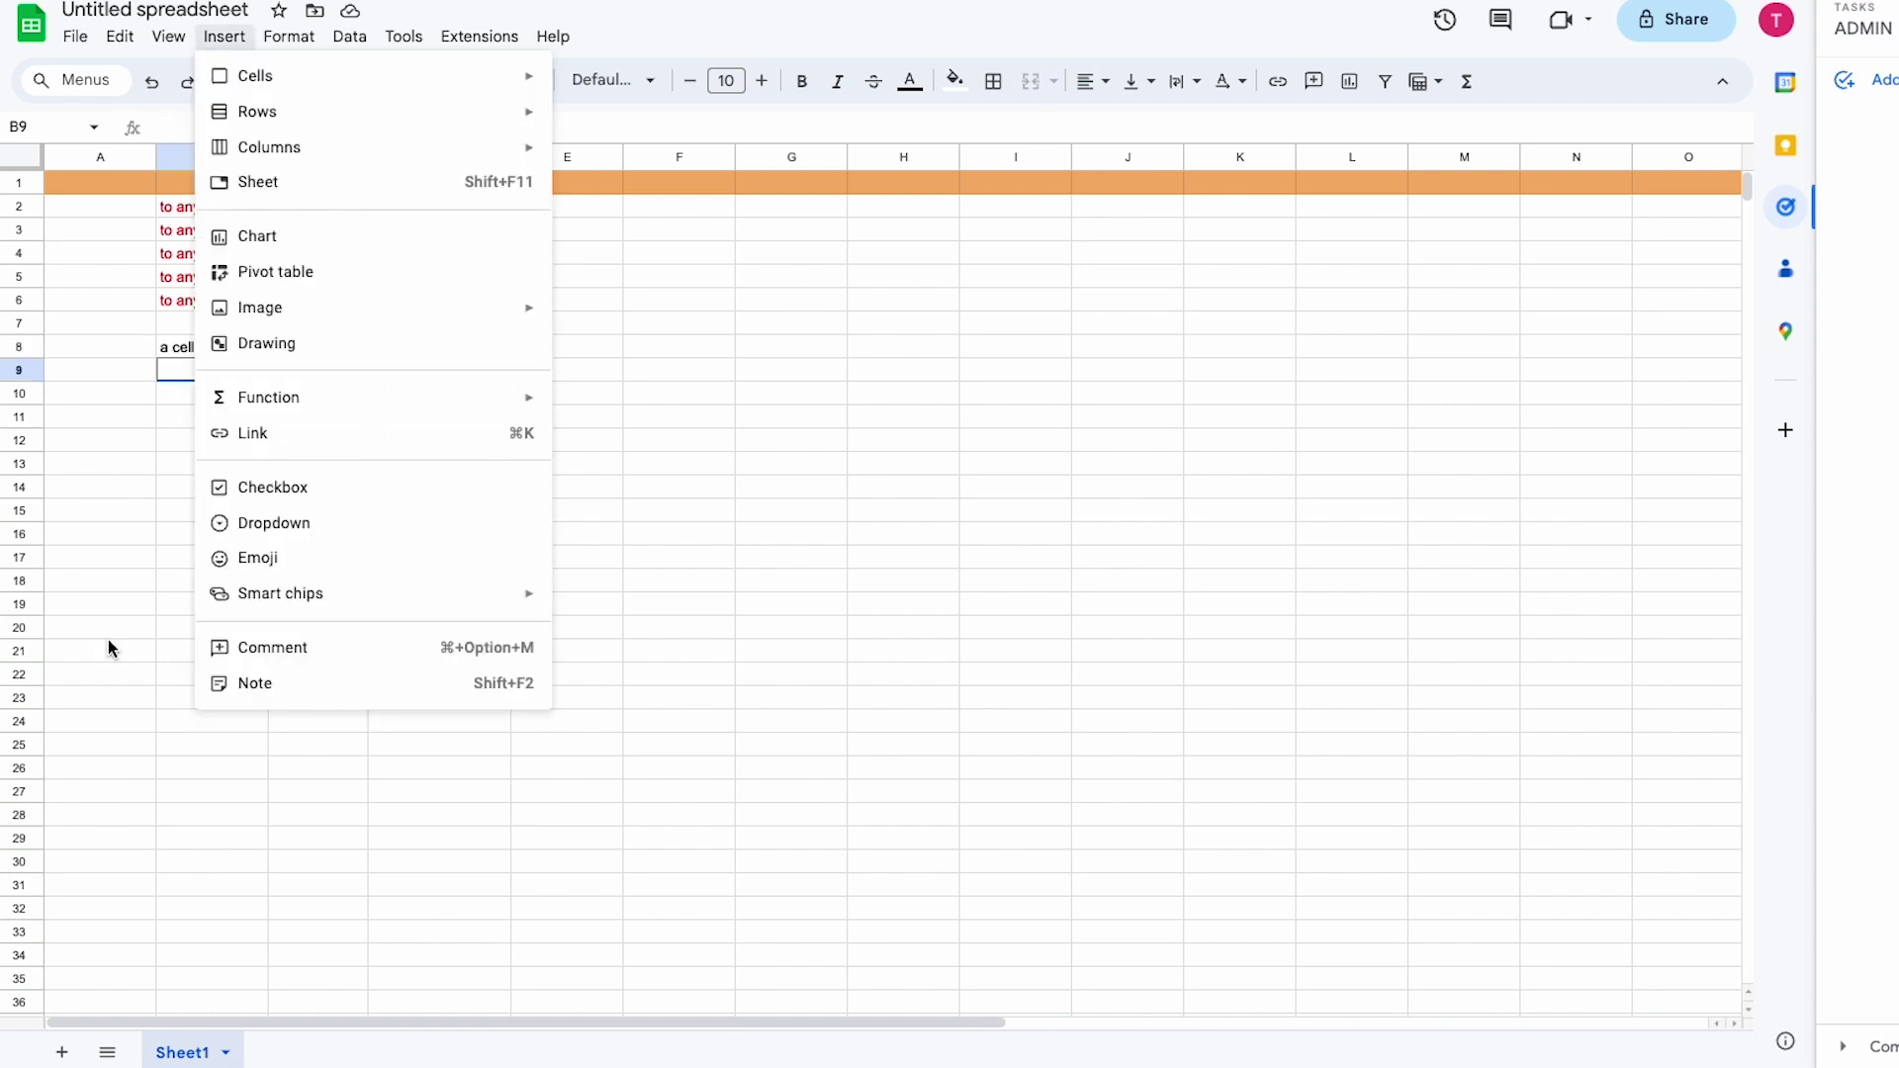
click(267, 653)
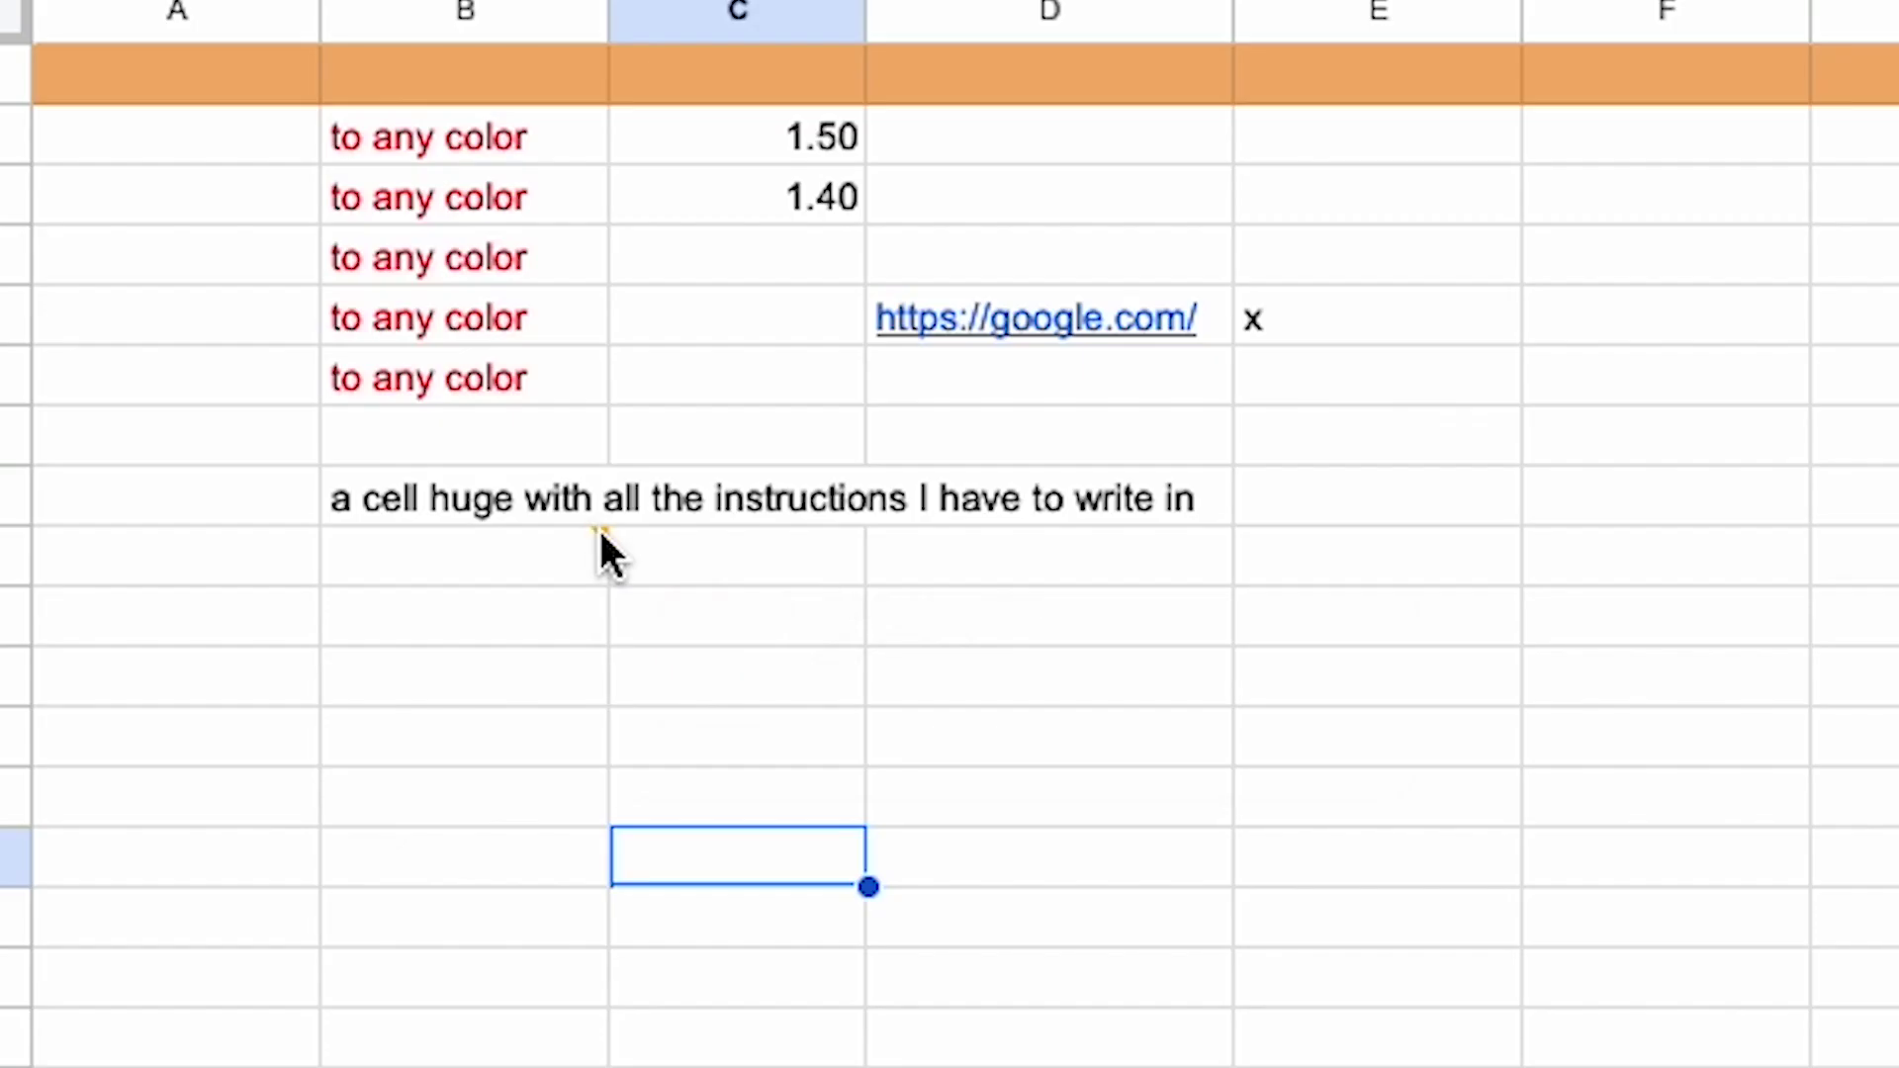
mouse_move(265, 361)
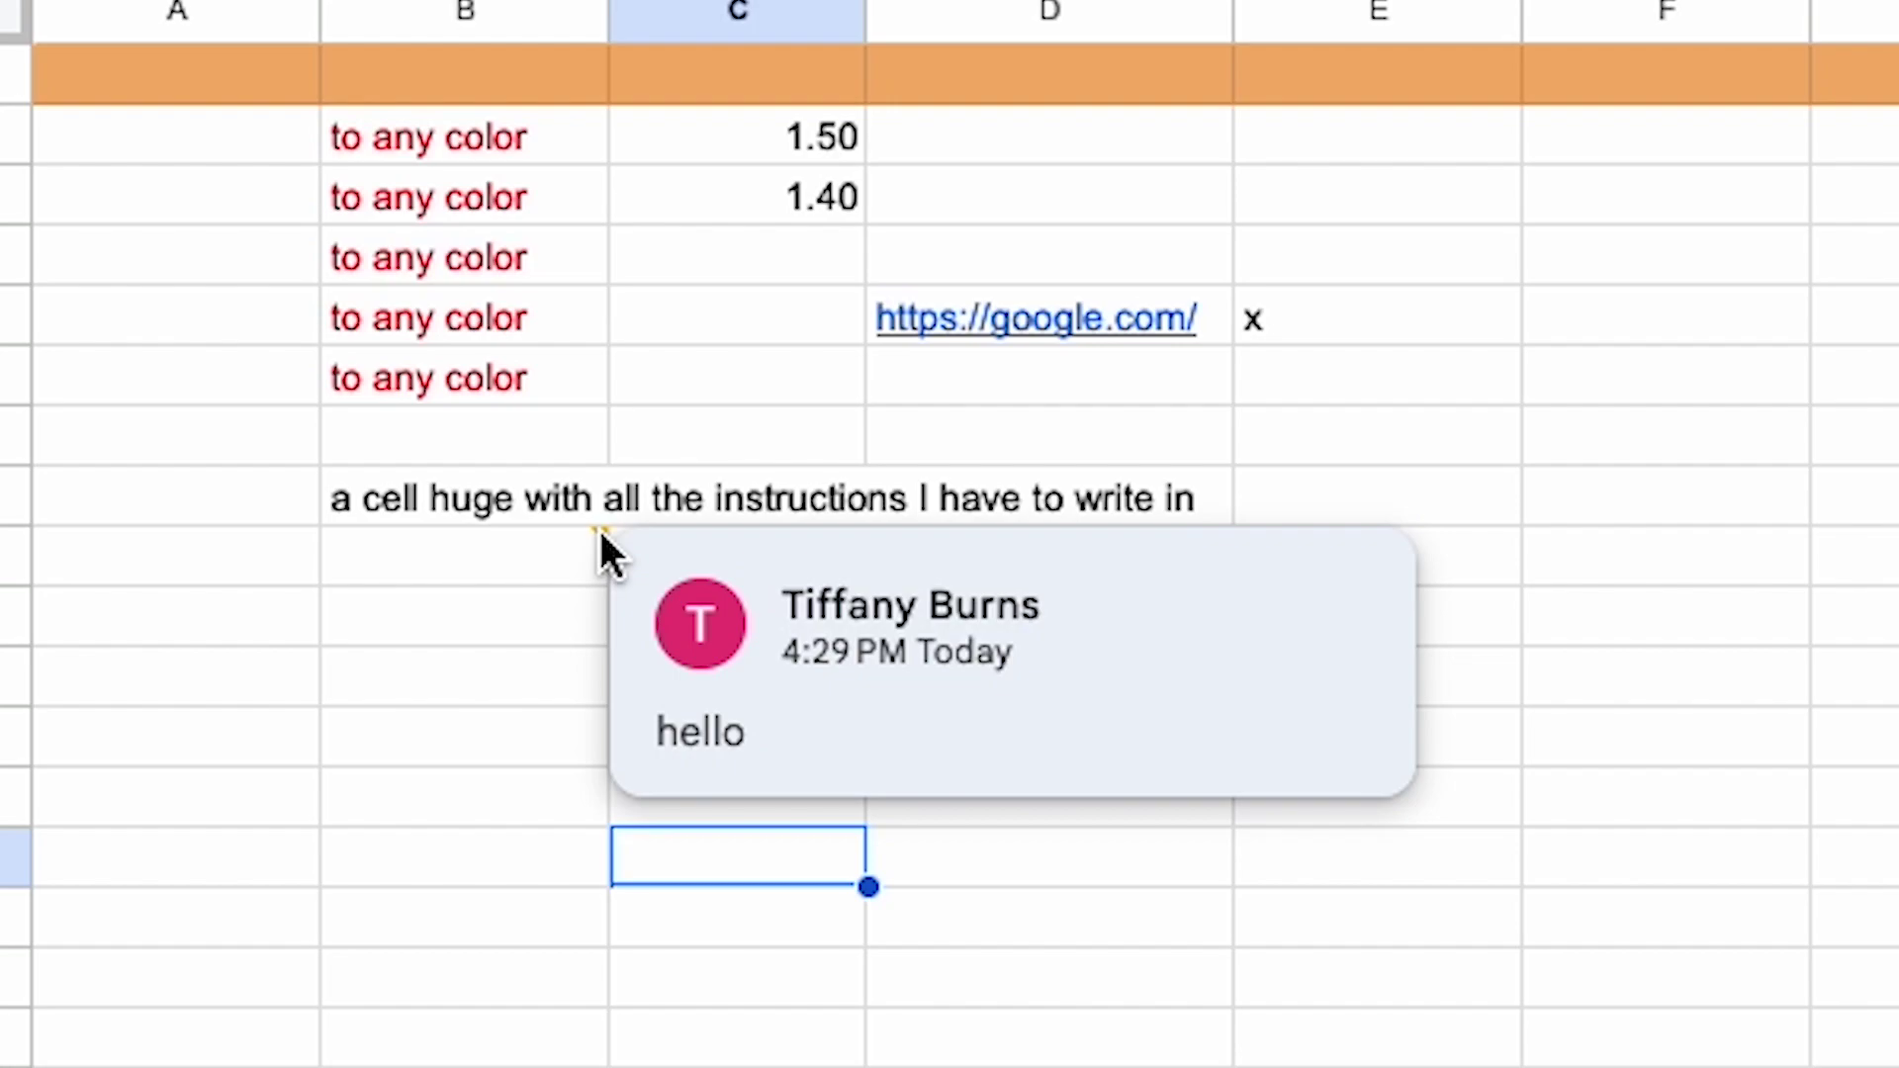
- Add the note "here is a note" to cell B10 and enlarge its box down to about row 30
click(592, 602)
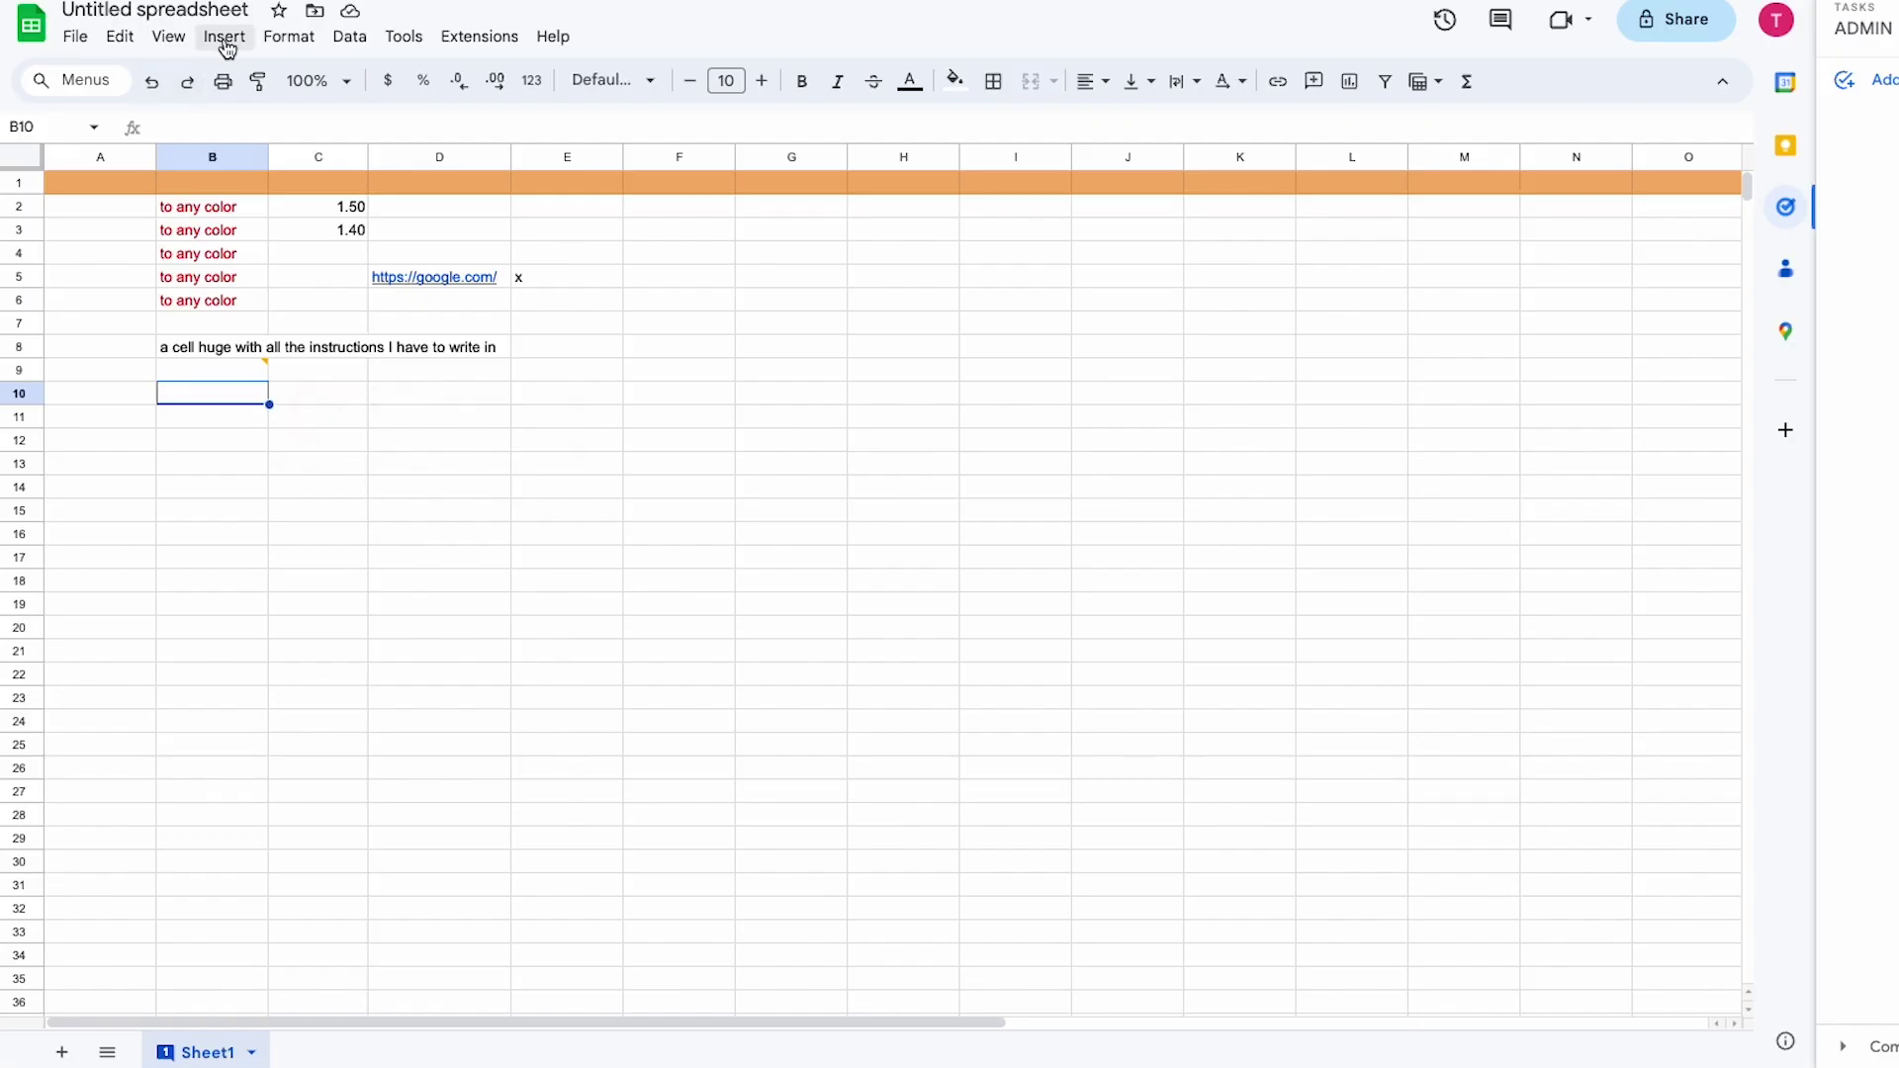
click(226, 44)
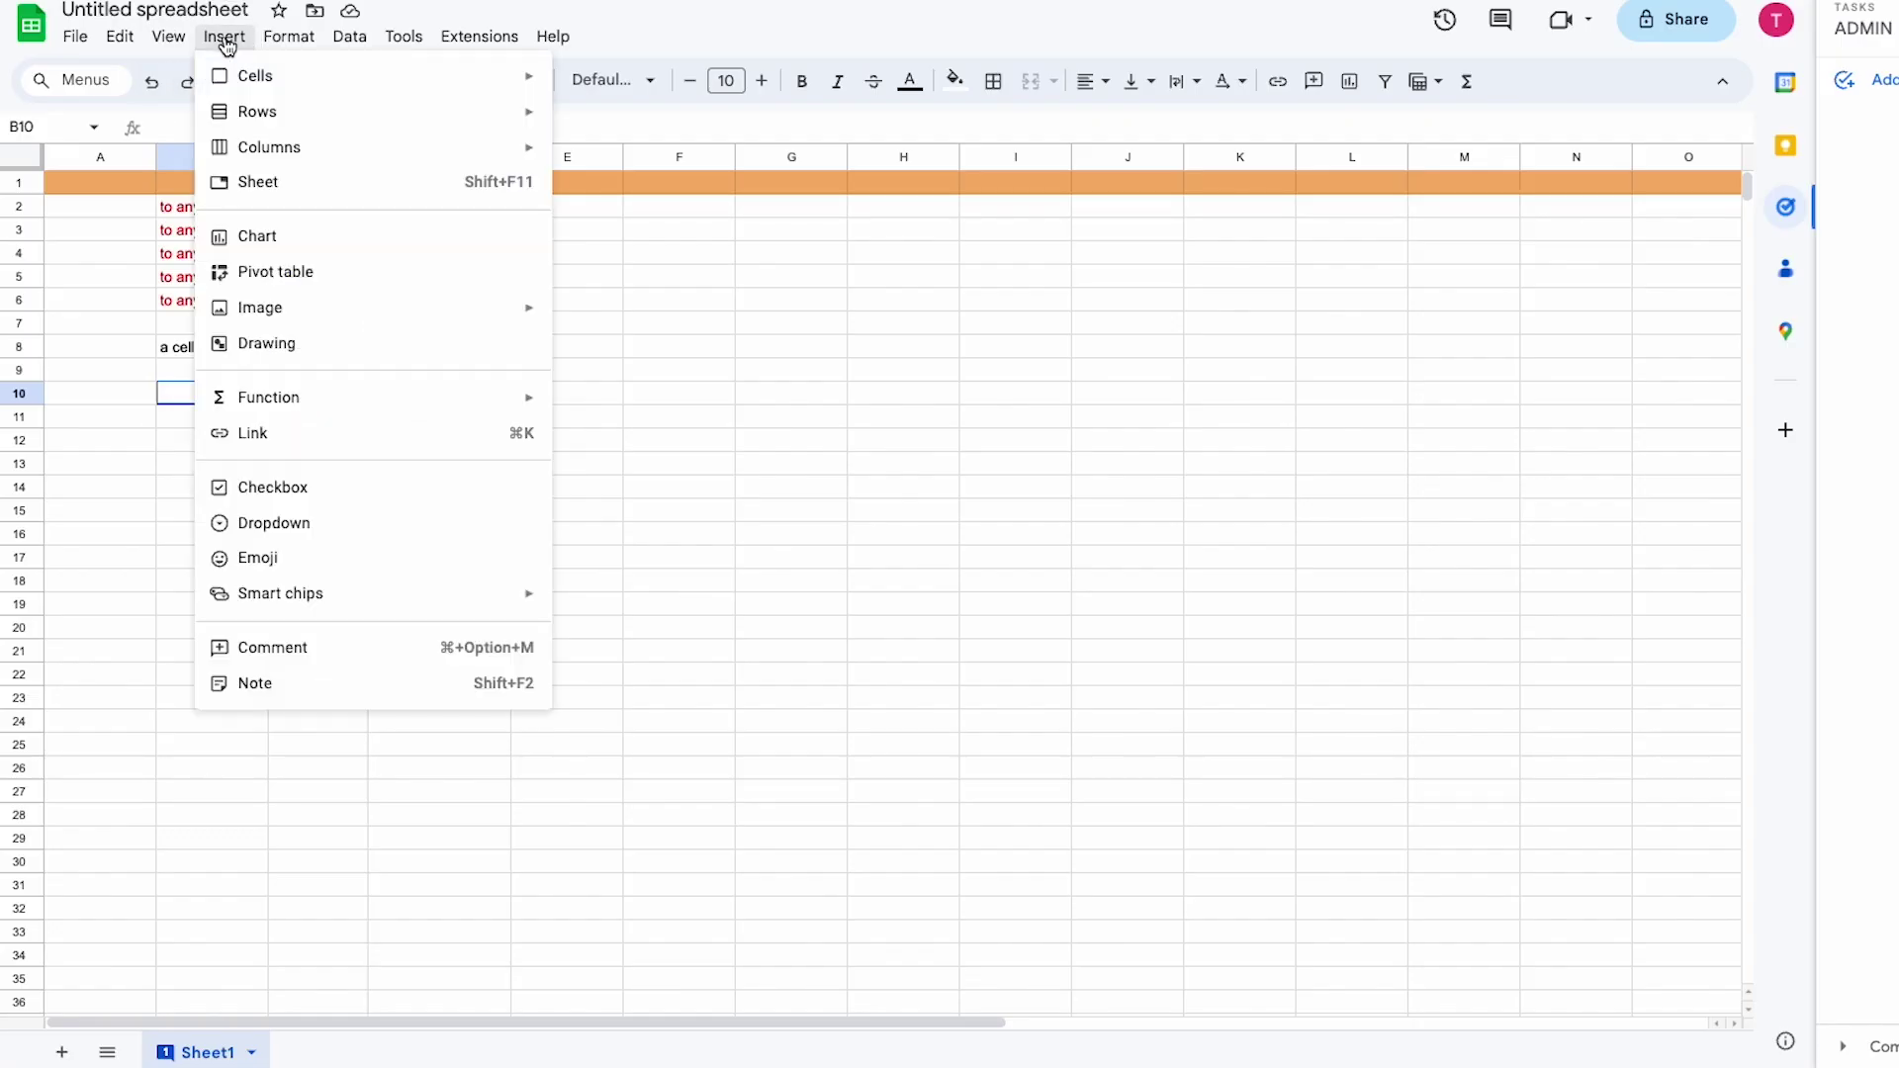
click(241, 684)
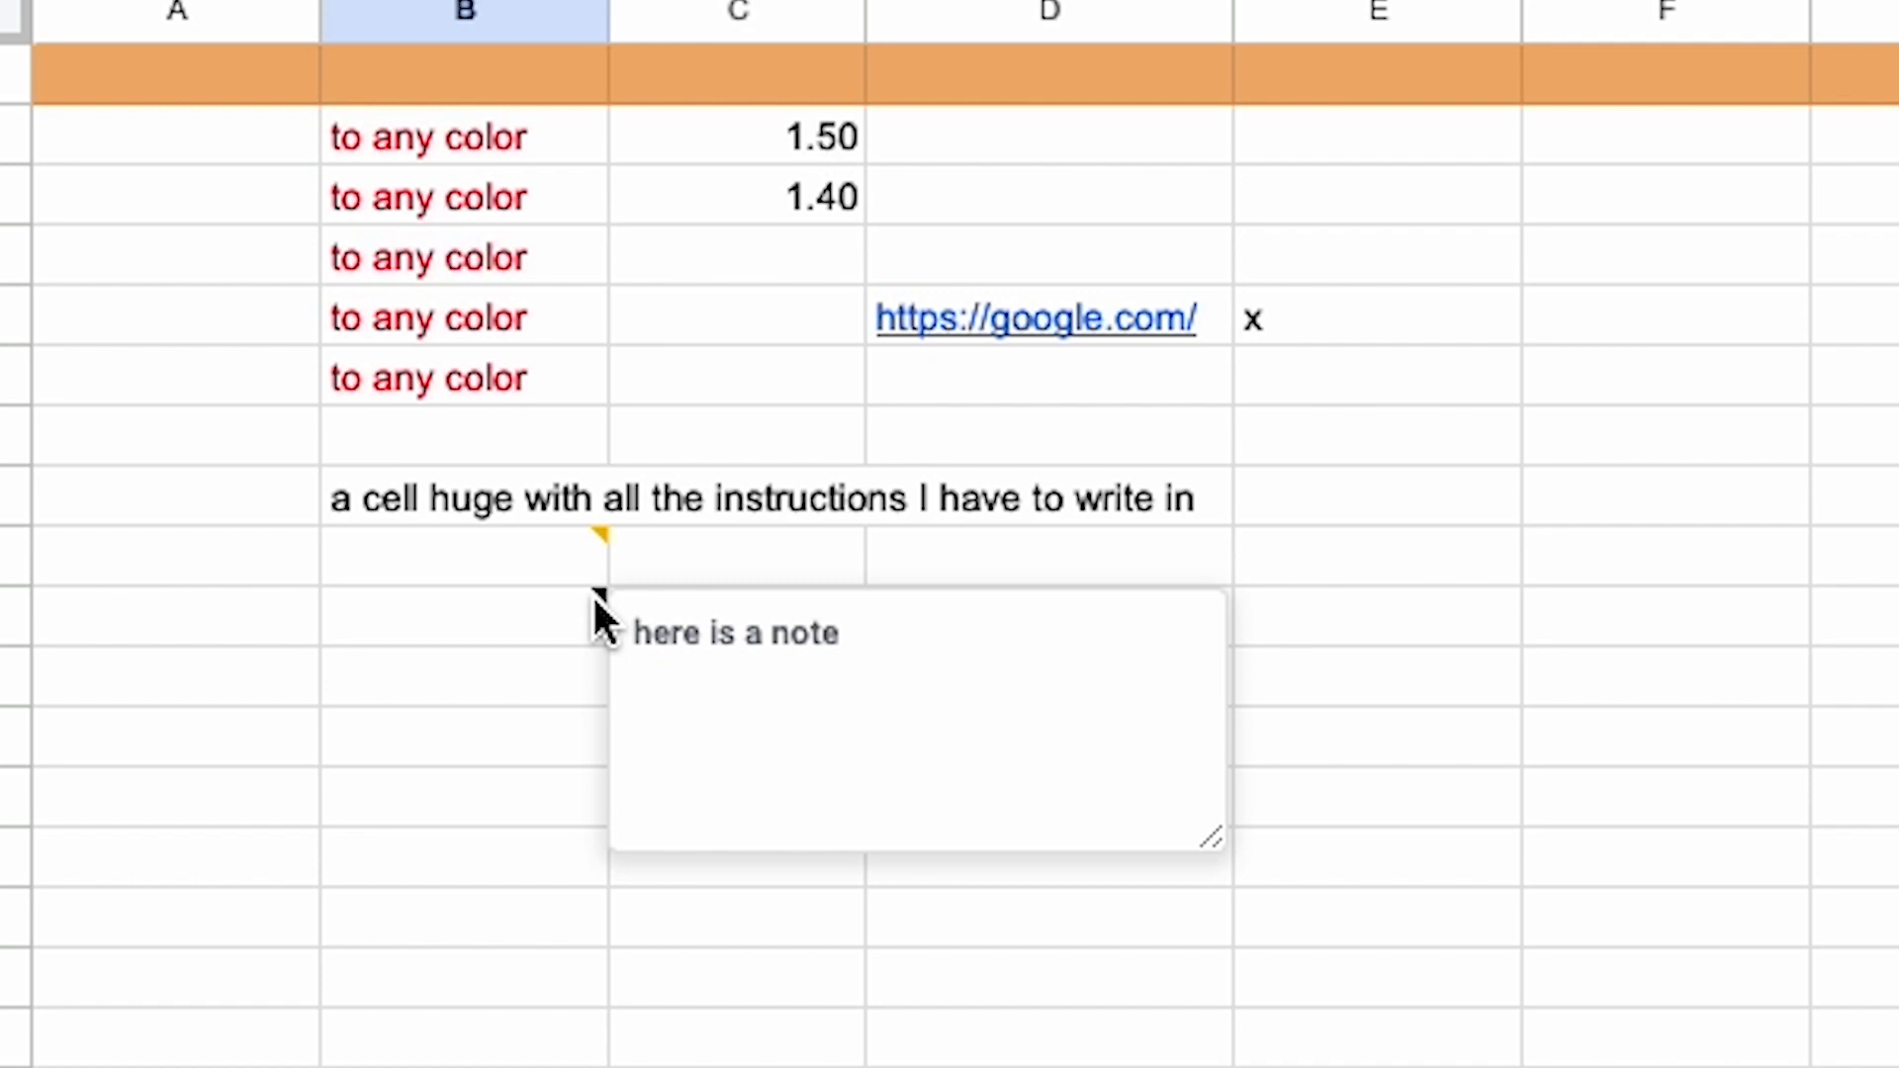
click(574, 989)
mouse_move(606, 606)
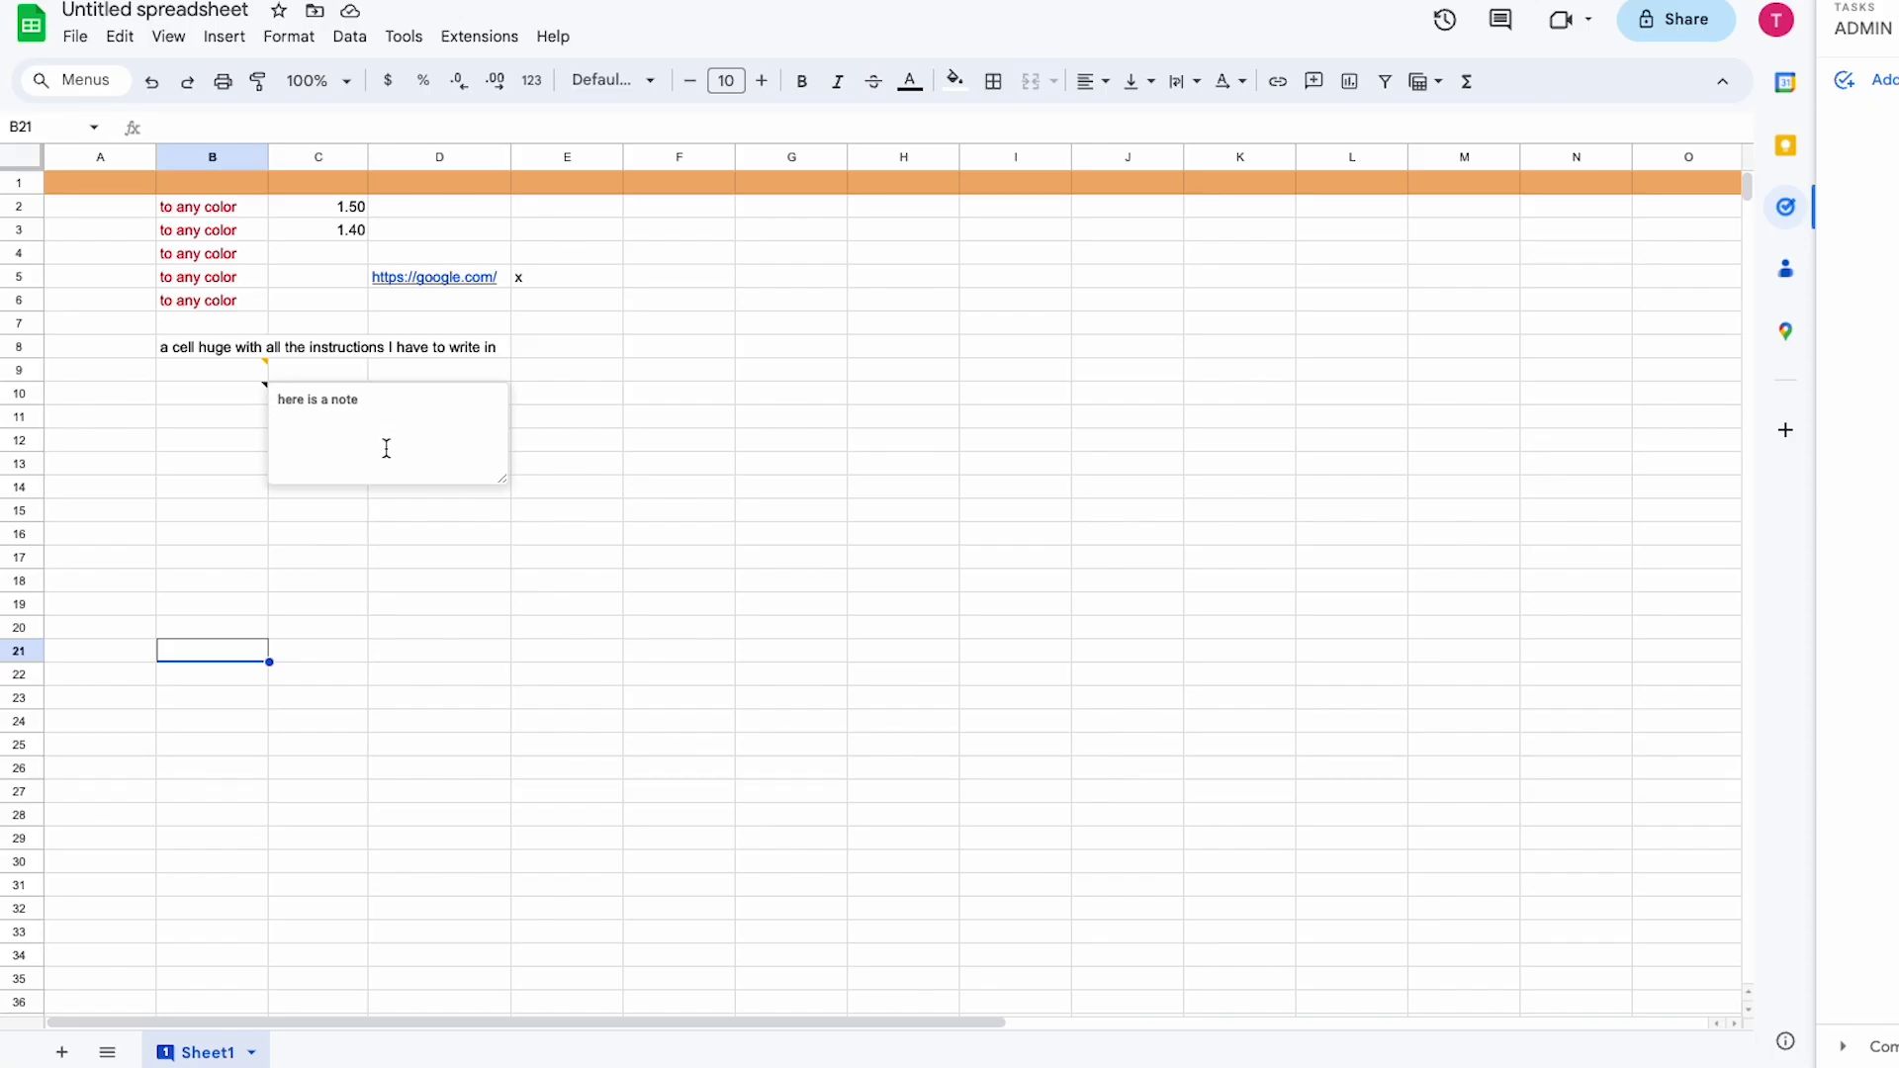
drag(502, 478, 703, 869)
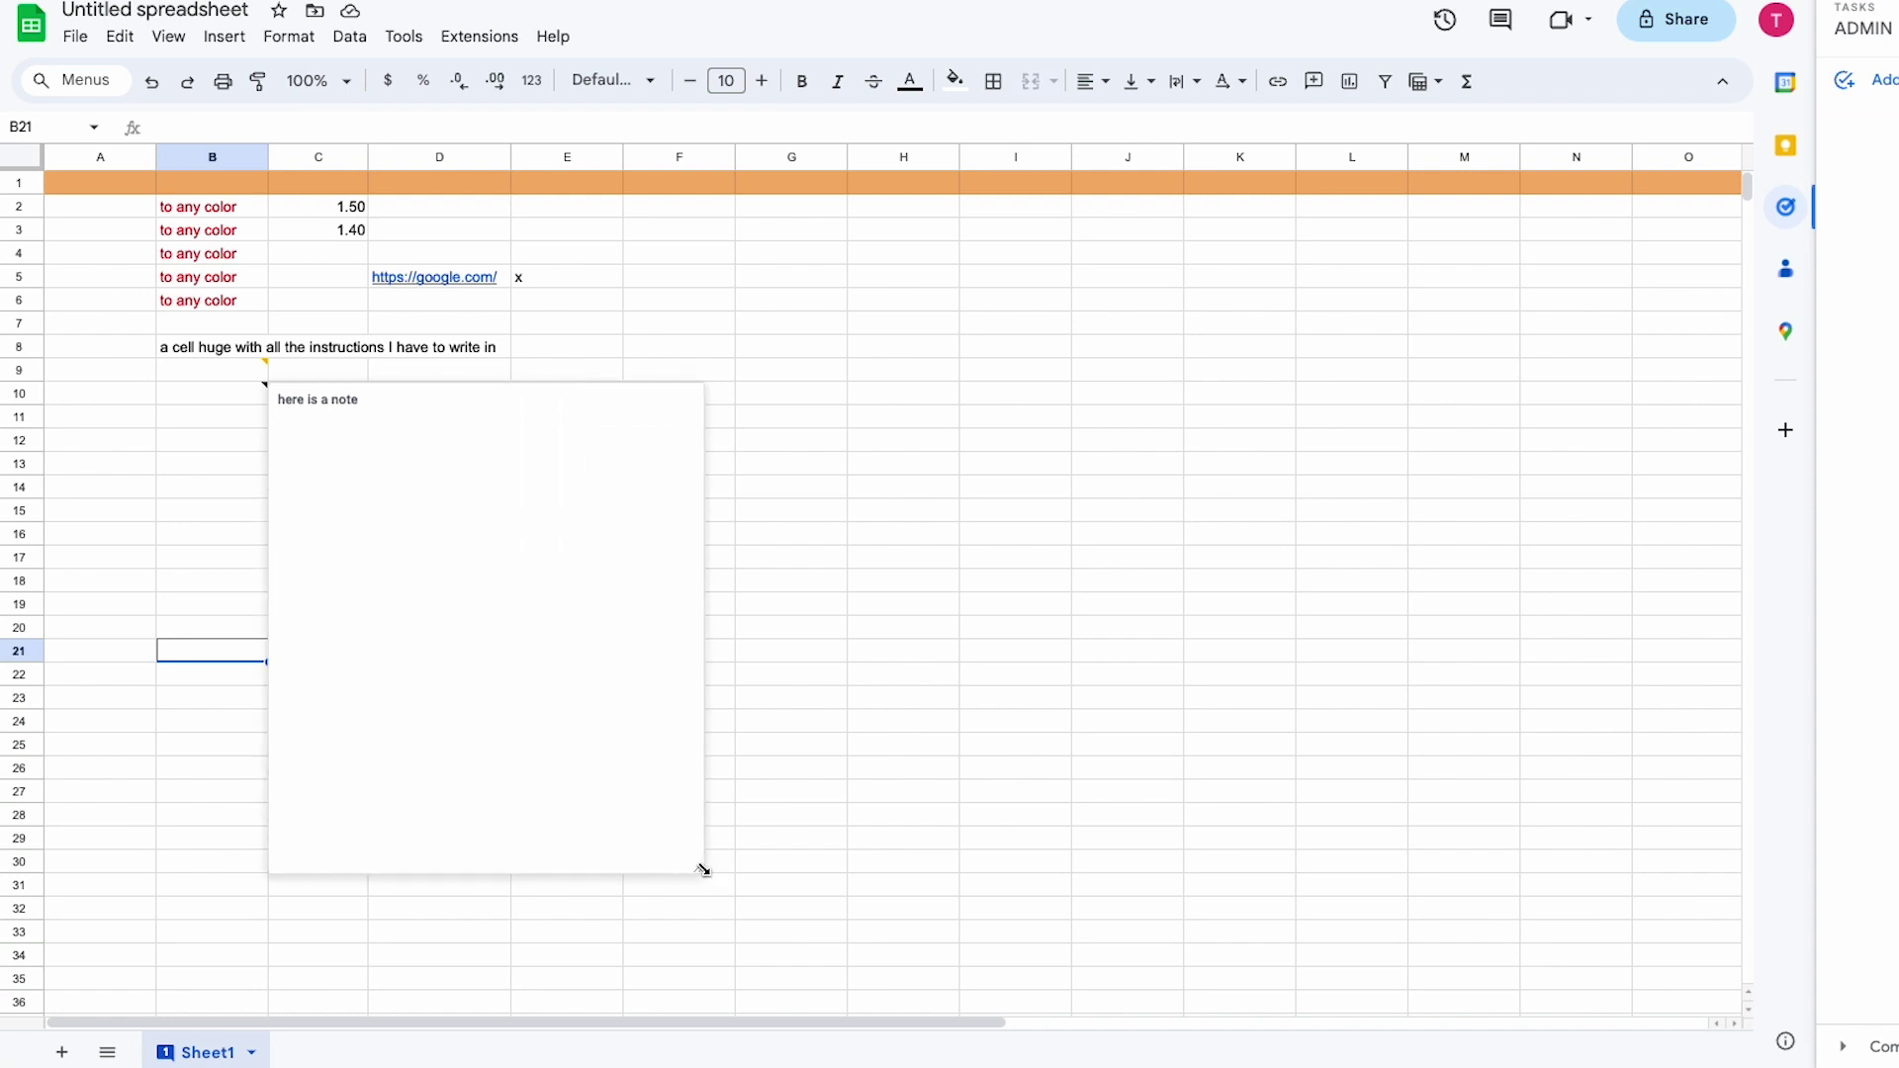
click(252, 484)
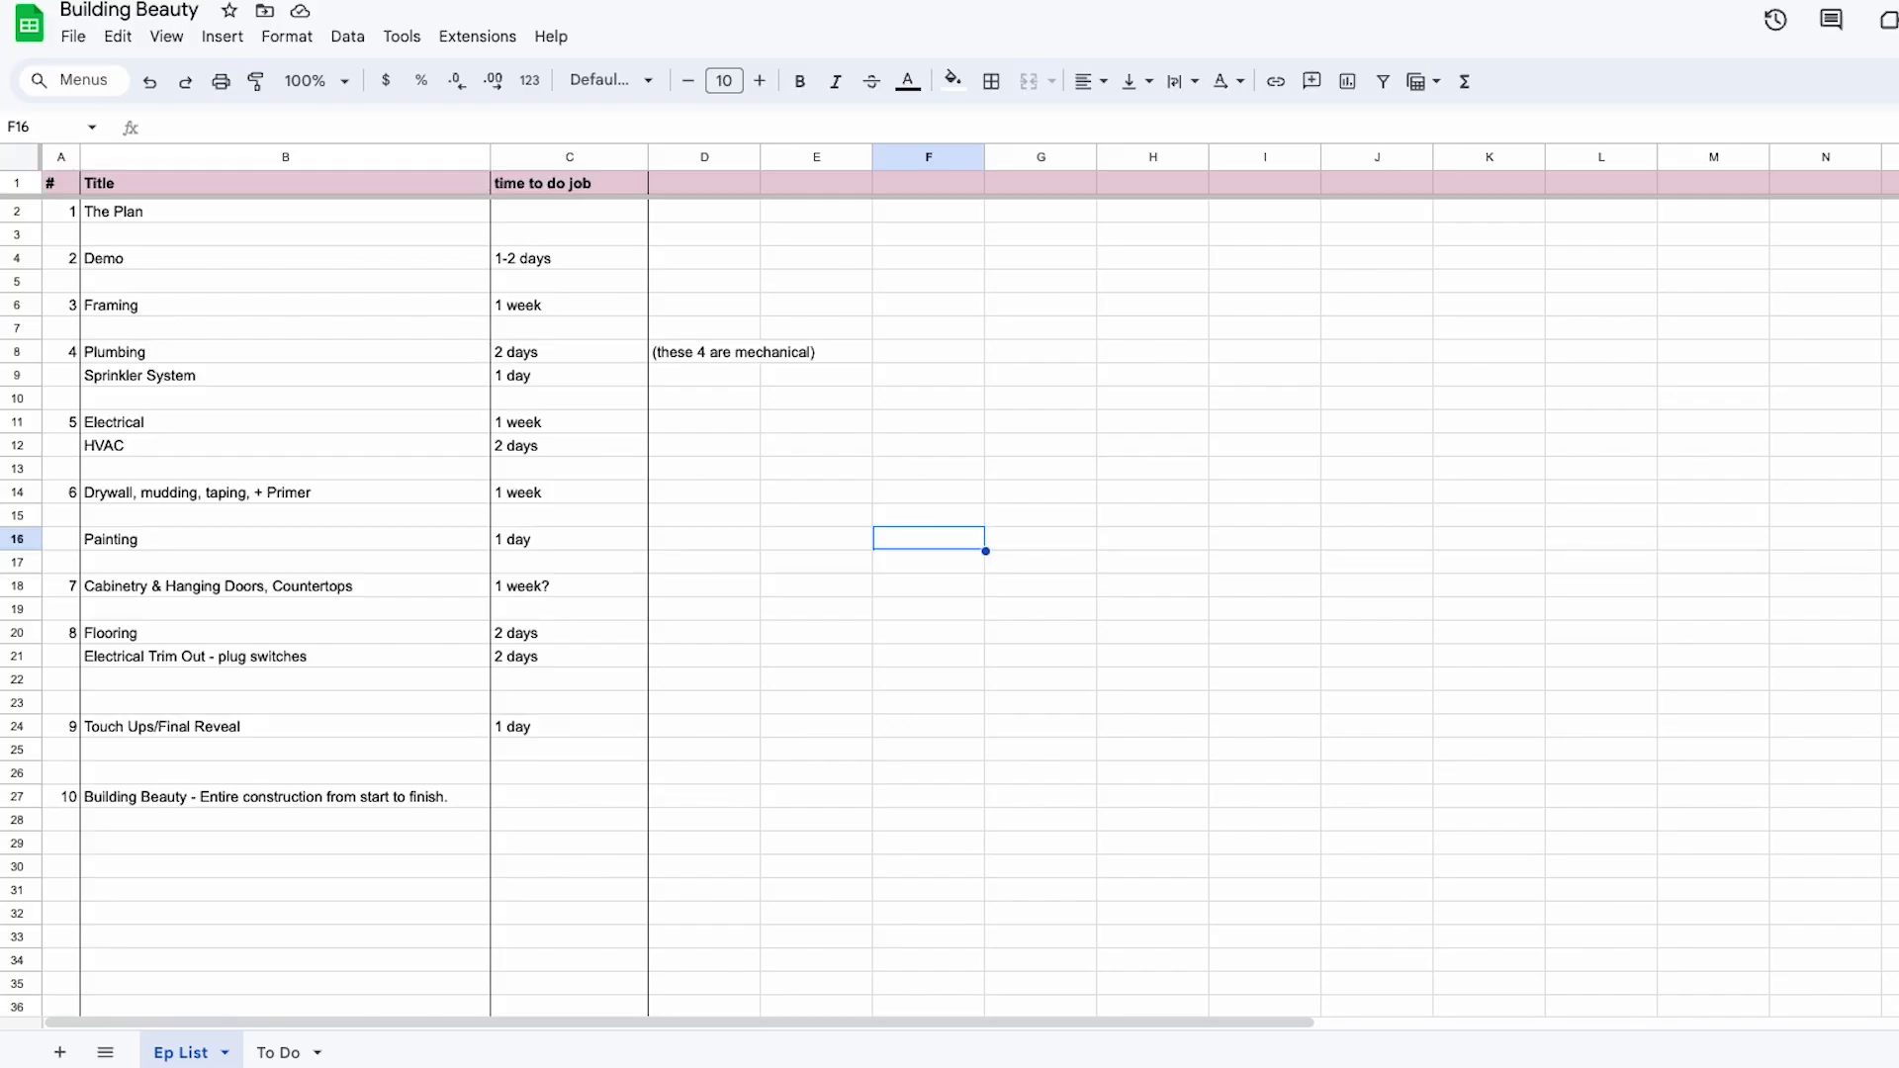
- Switch to the Vital Video Planner spreadsheet and examine its monthly rows, production checkboxes, and columns from Long Title through Product Links
key(Right)
key(Right)
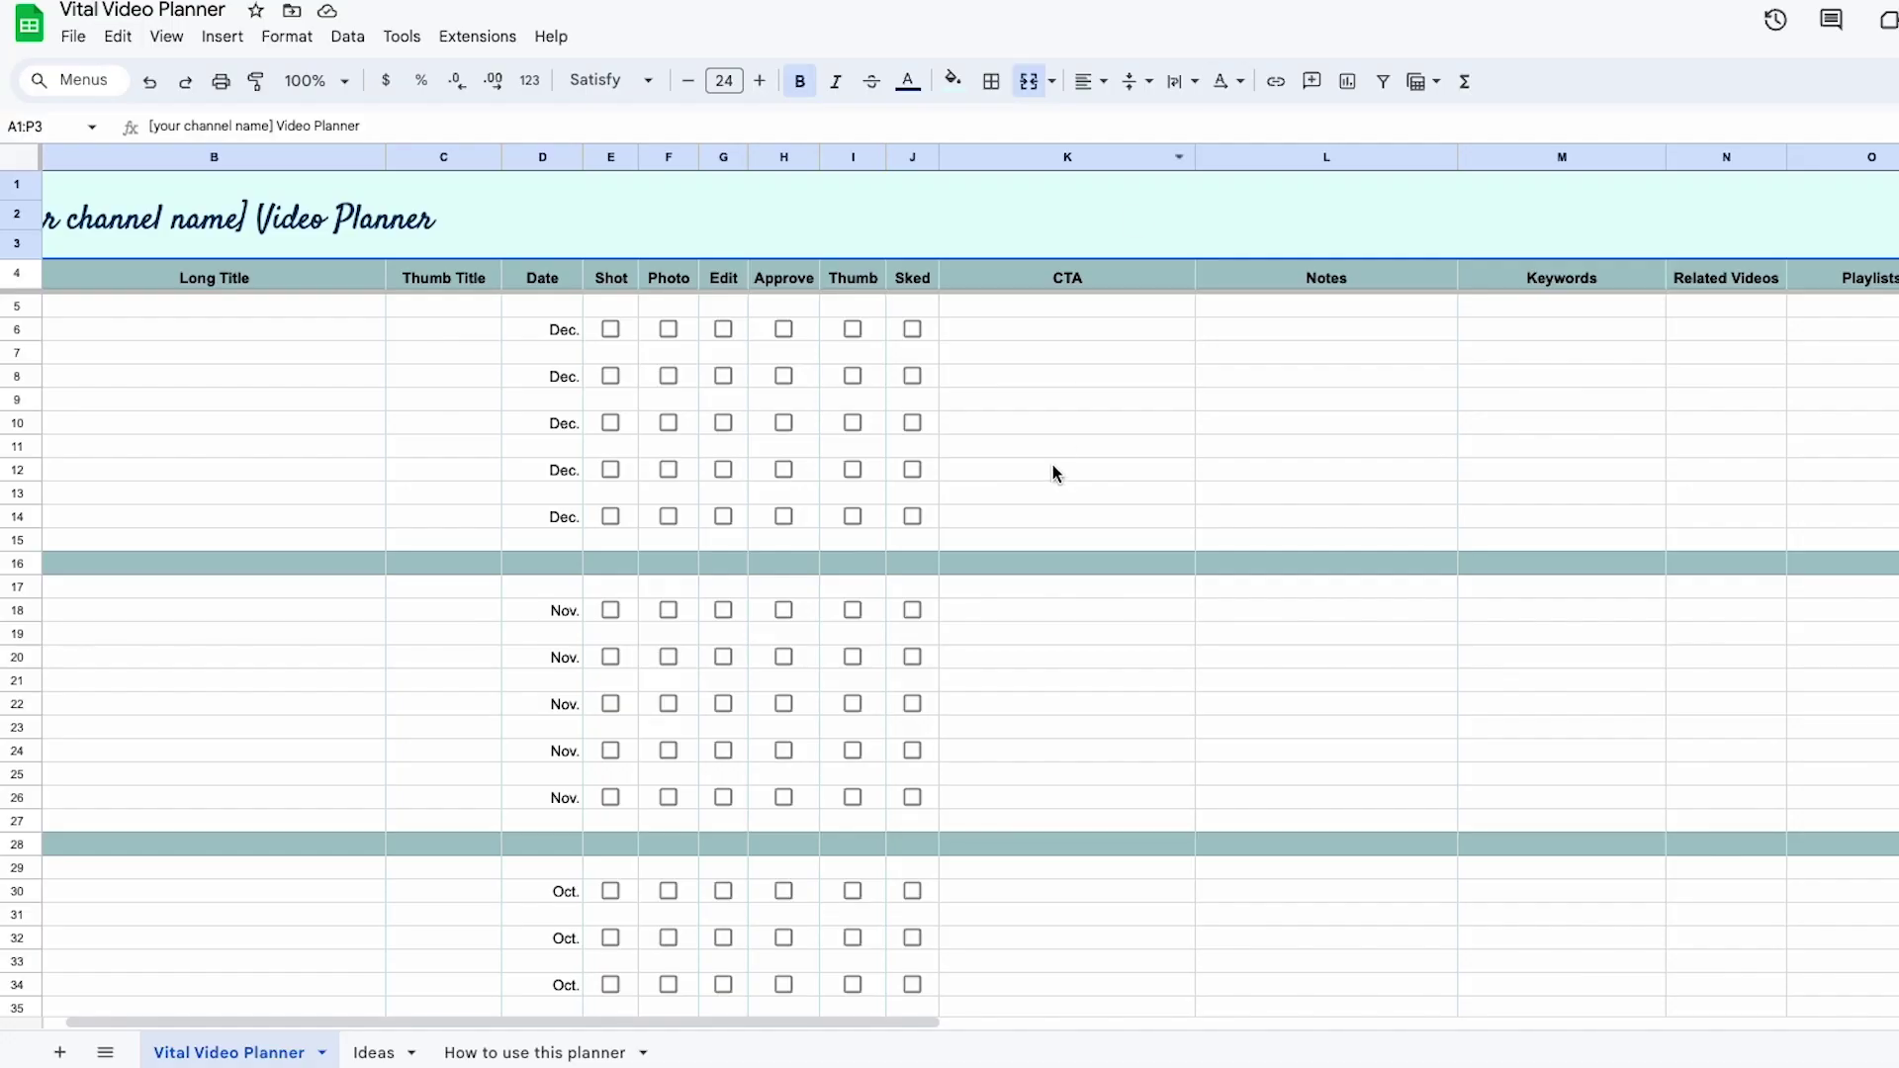
scroll(1056, 473, down, 20)
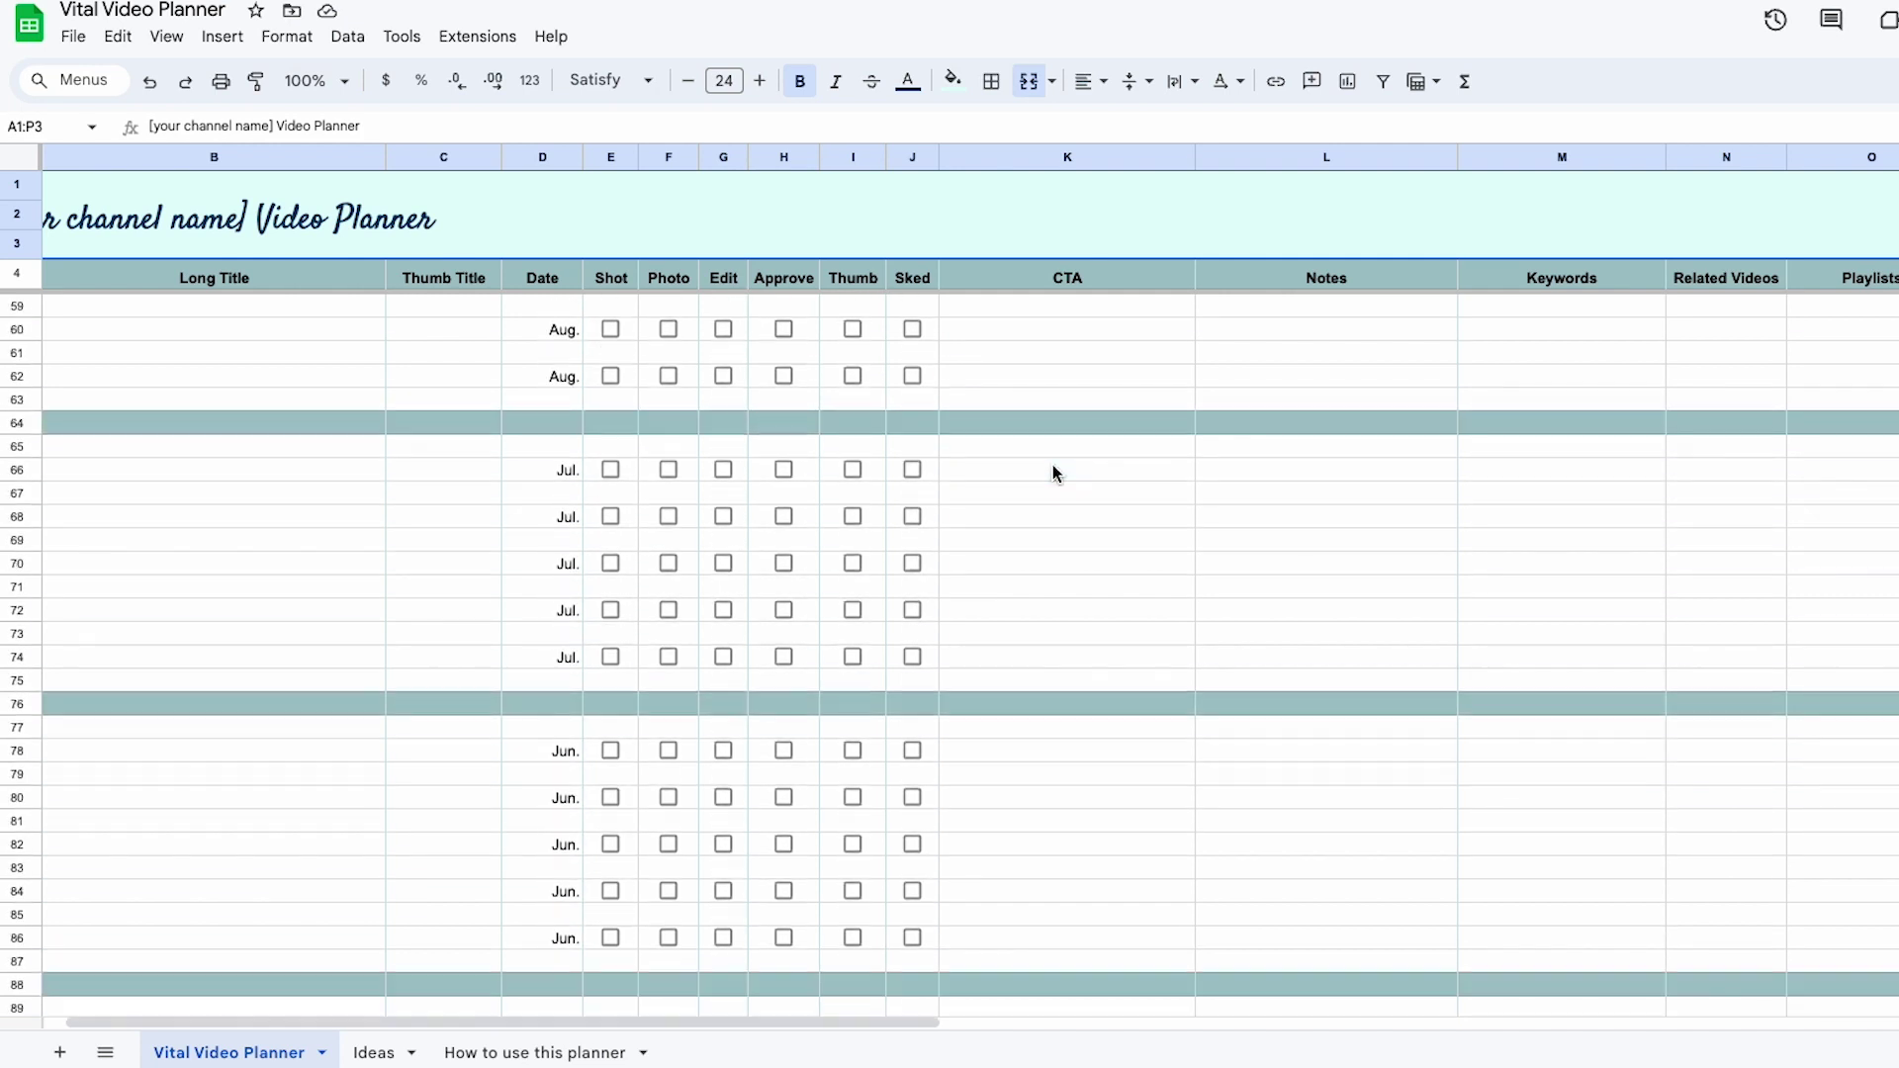
scroll(1055, 473, down, 15)
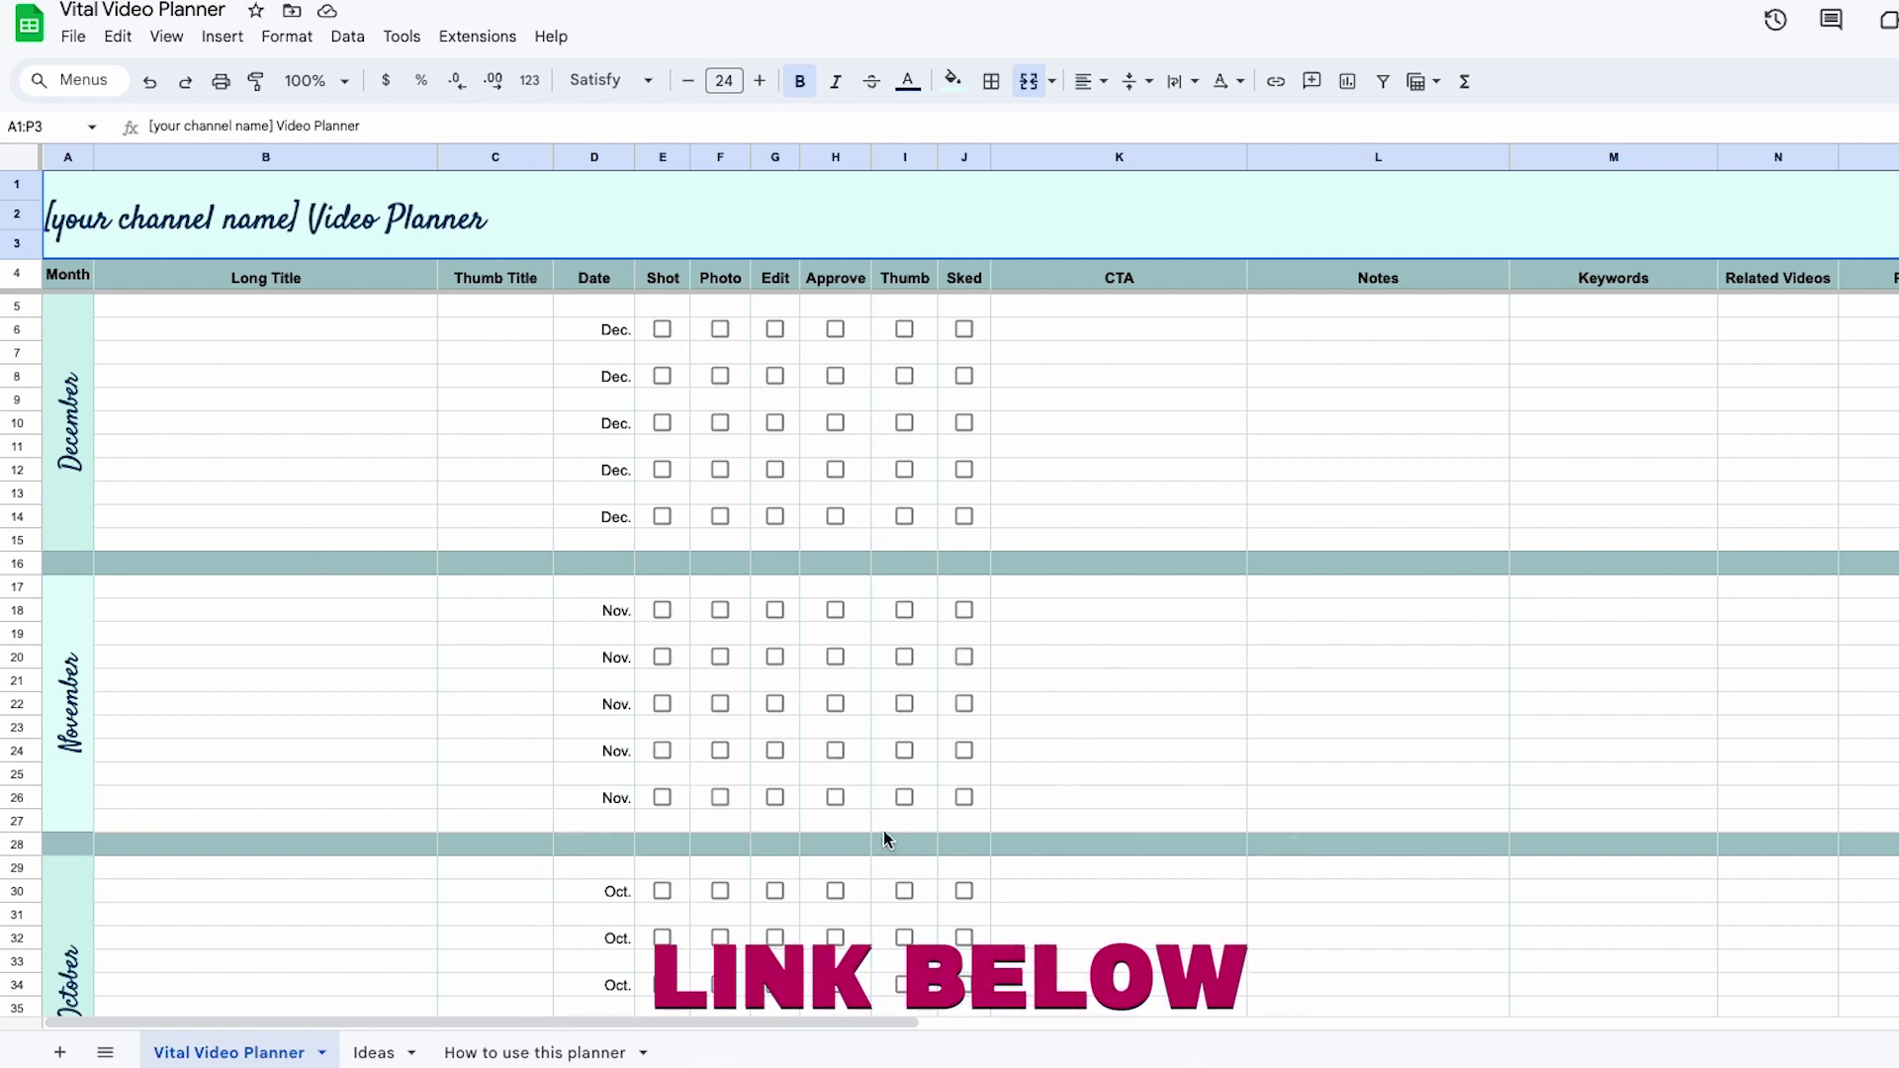
scroll(1225, 731, down, 5)
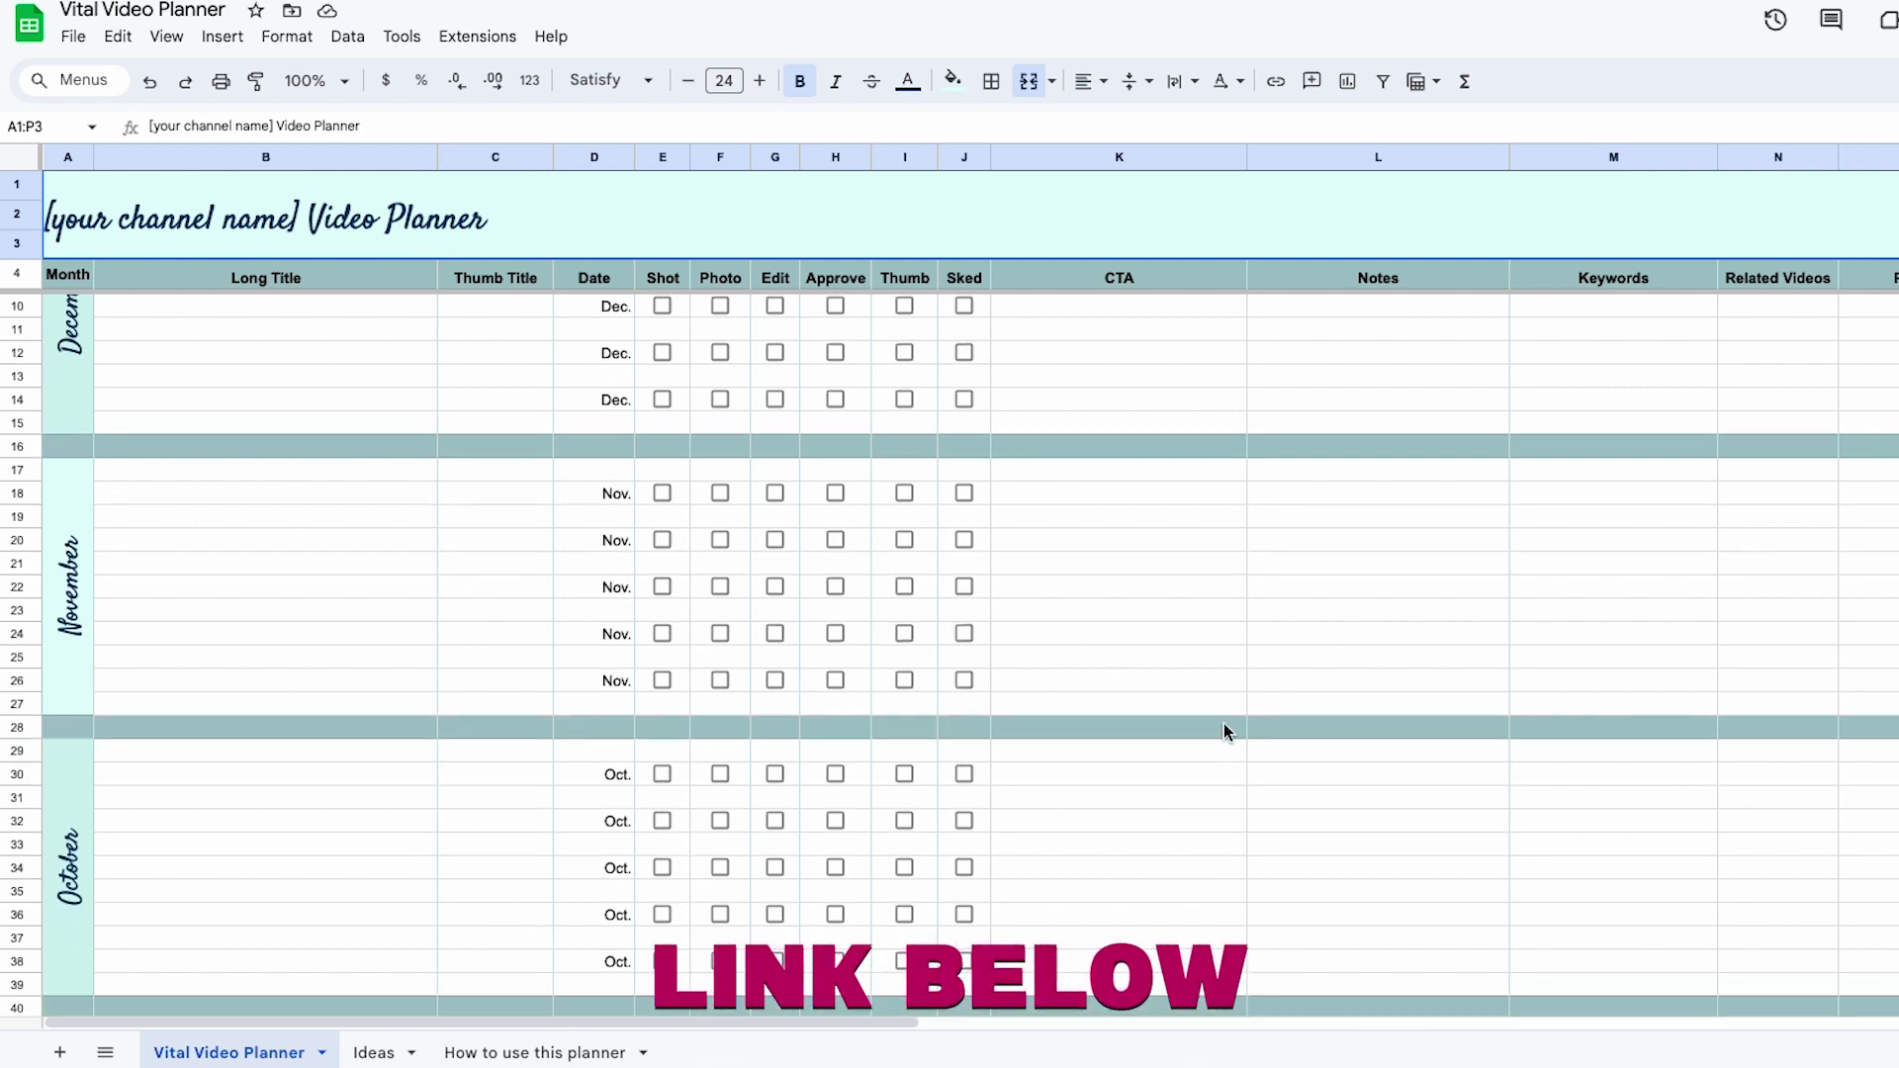
scroll(1224, 721, down, 8)
scroll(1238, 703, up, 13)
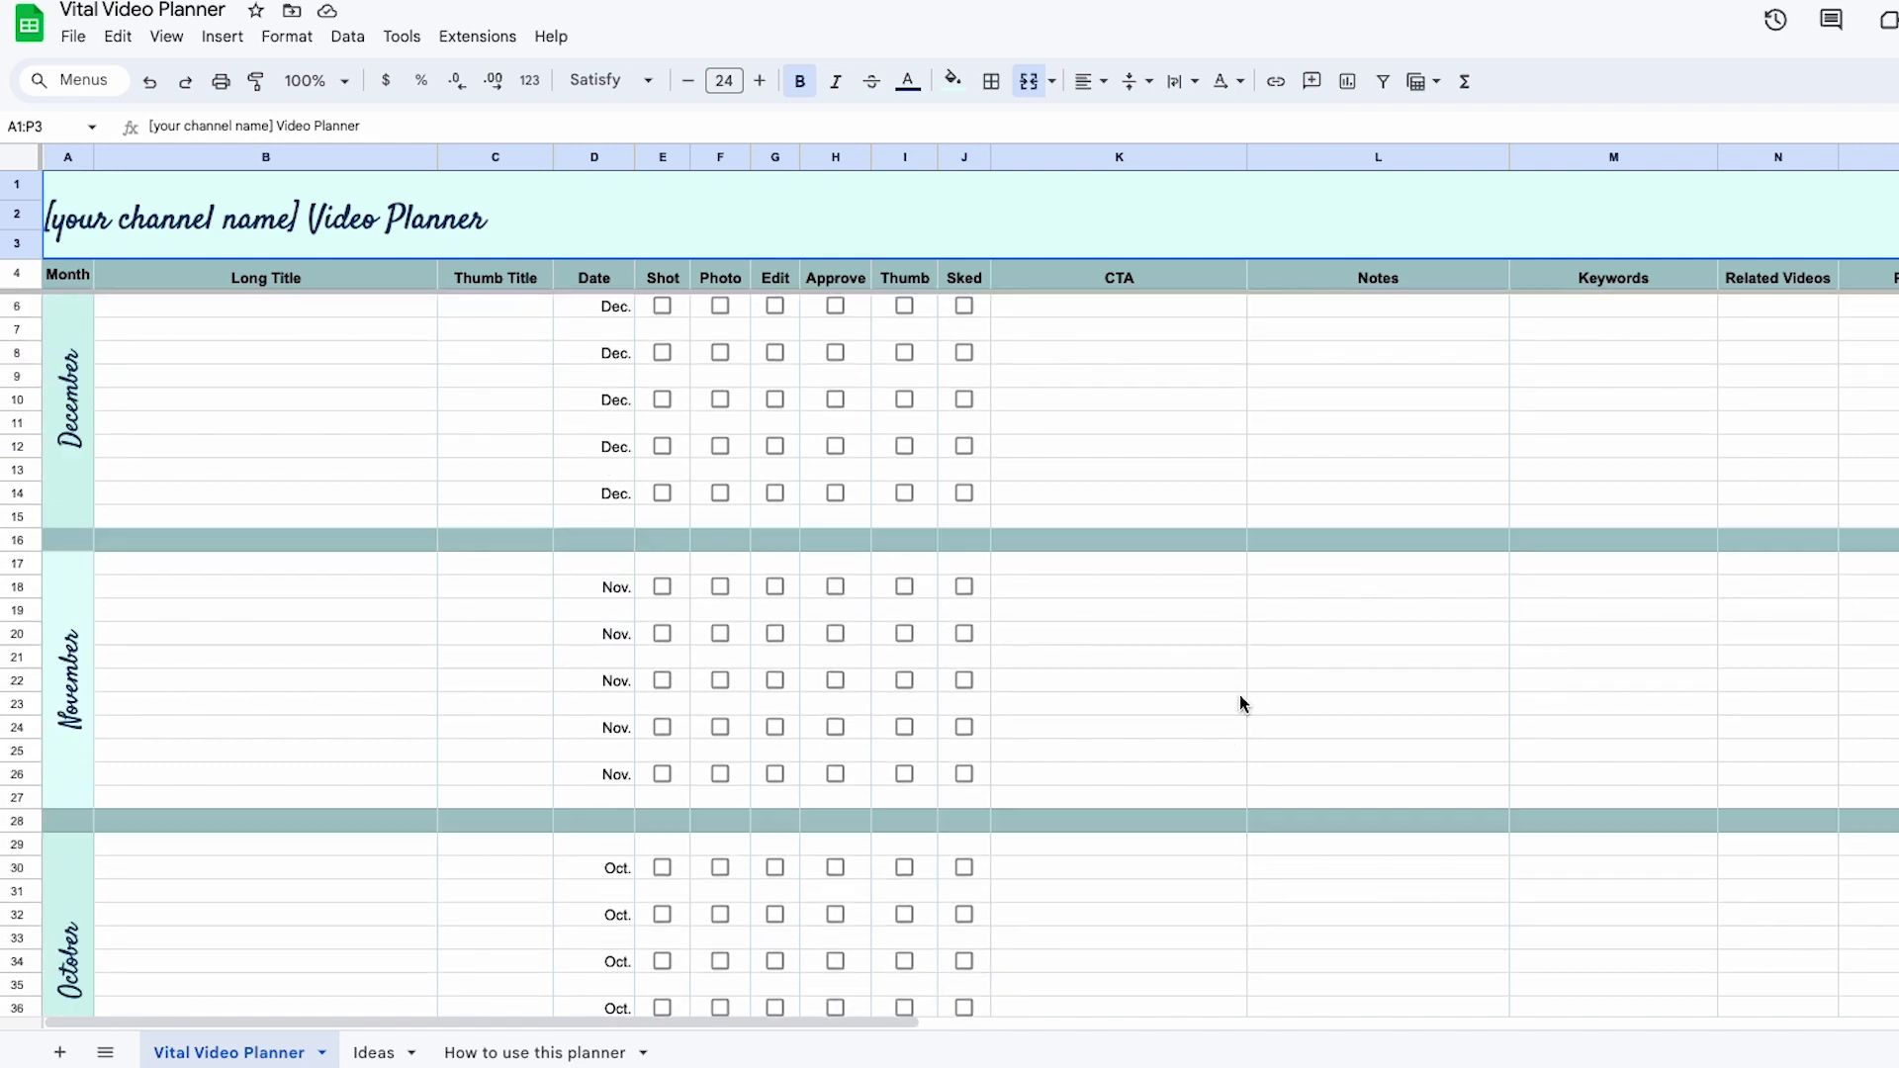
scroll(1605, 614, right, 10)
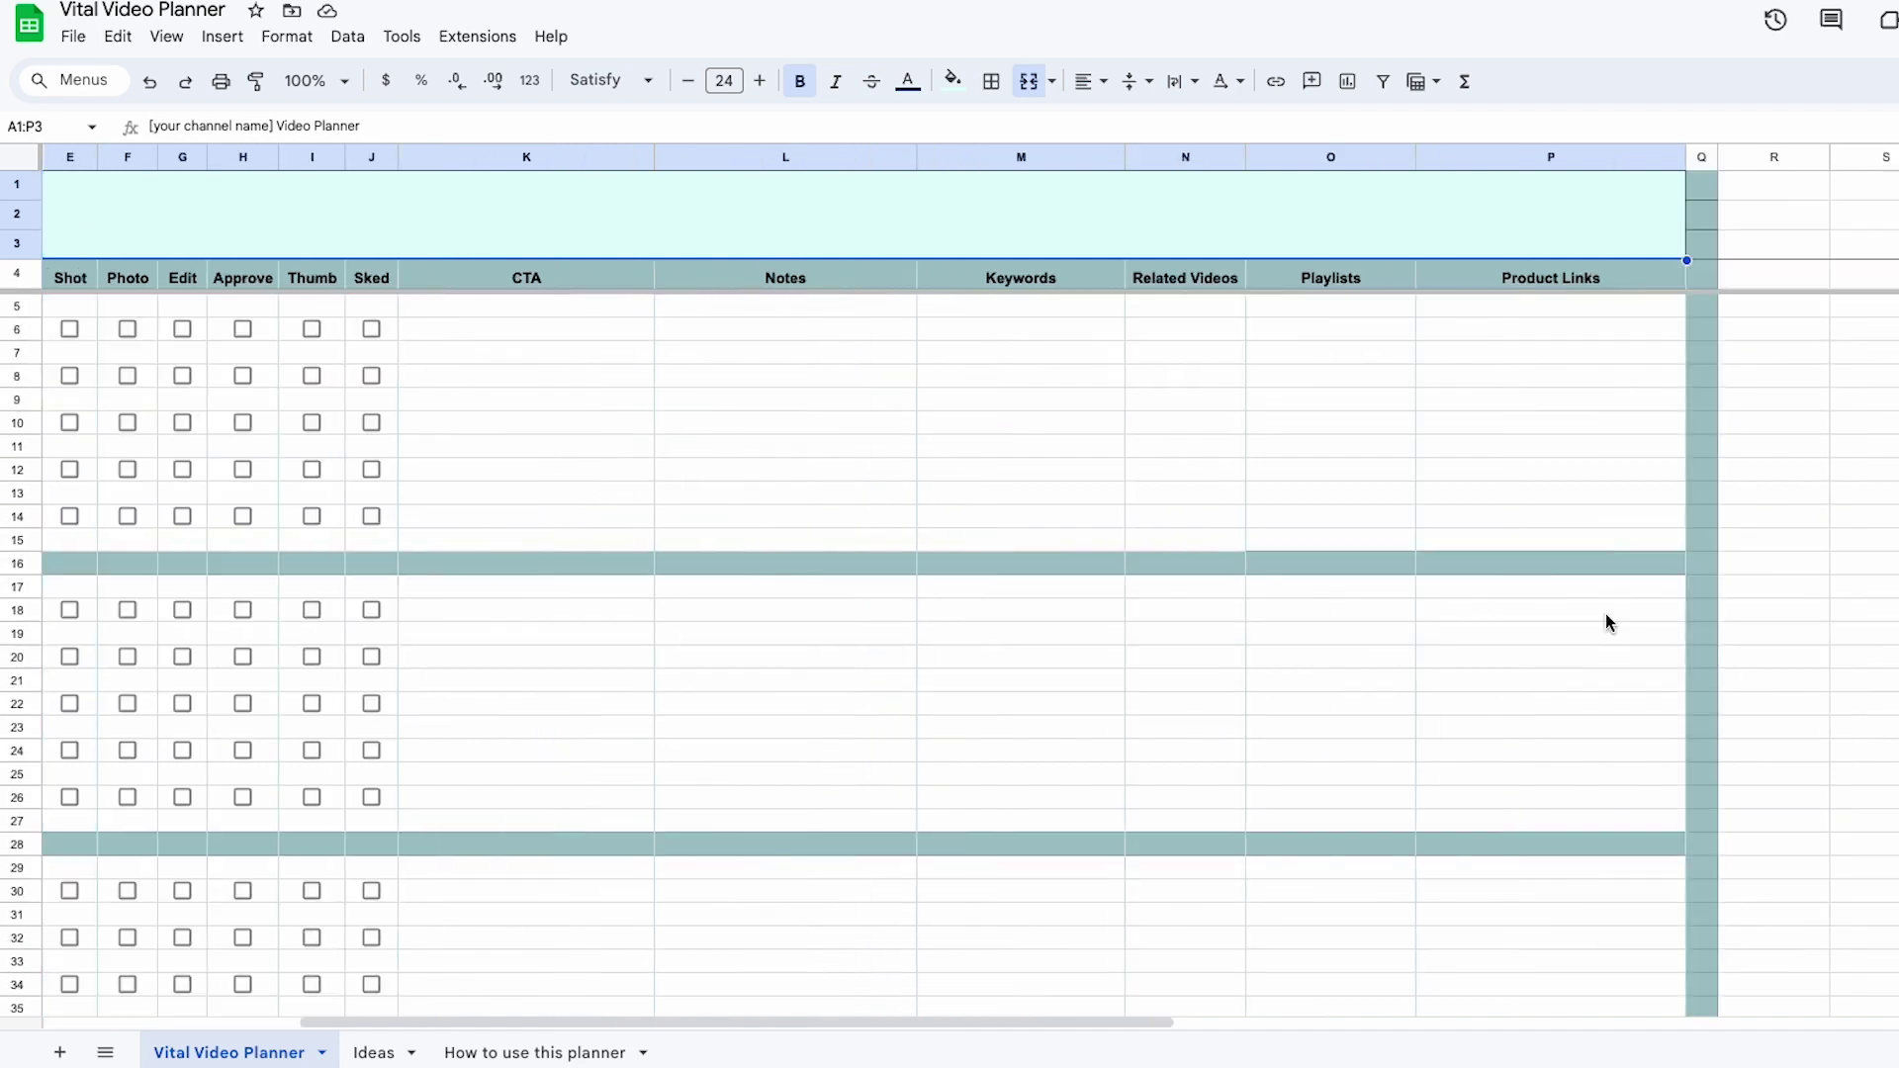
scroll(1605, 613, left, 10)
scroll(1605, 613, right, 3)
scroll(1605, 613, left, 5)
scroll(1605, 613, right, 5)
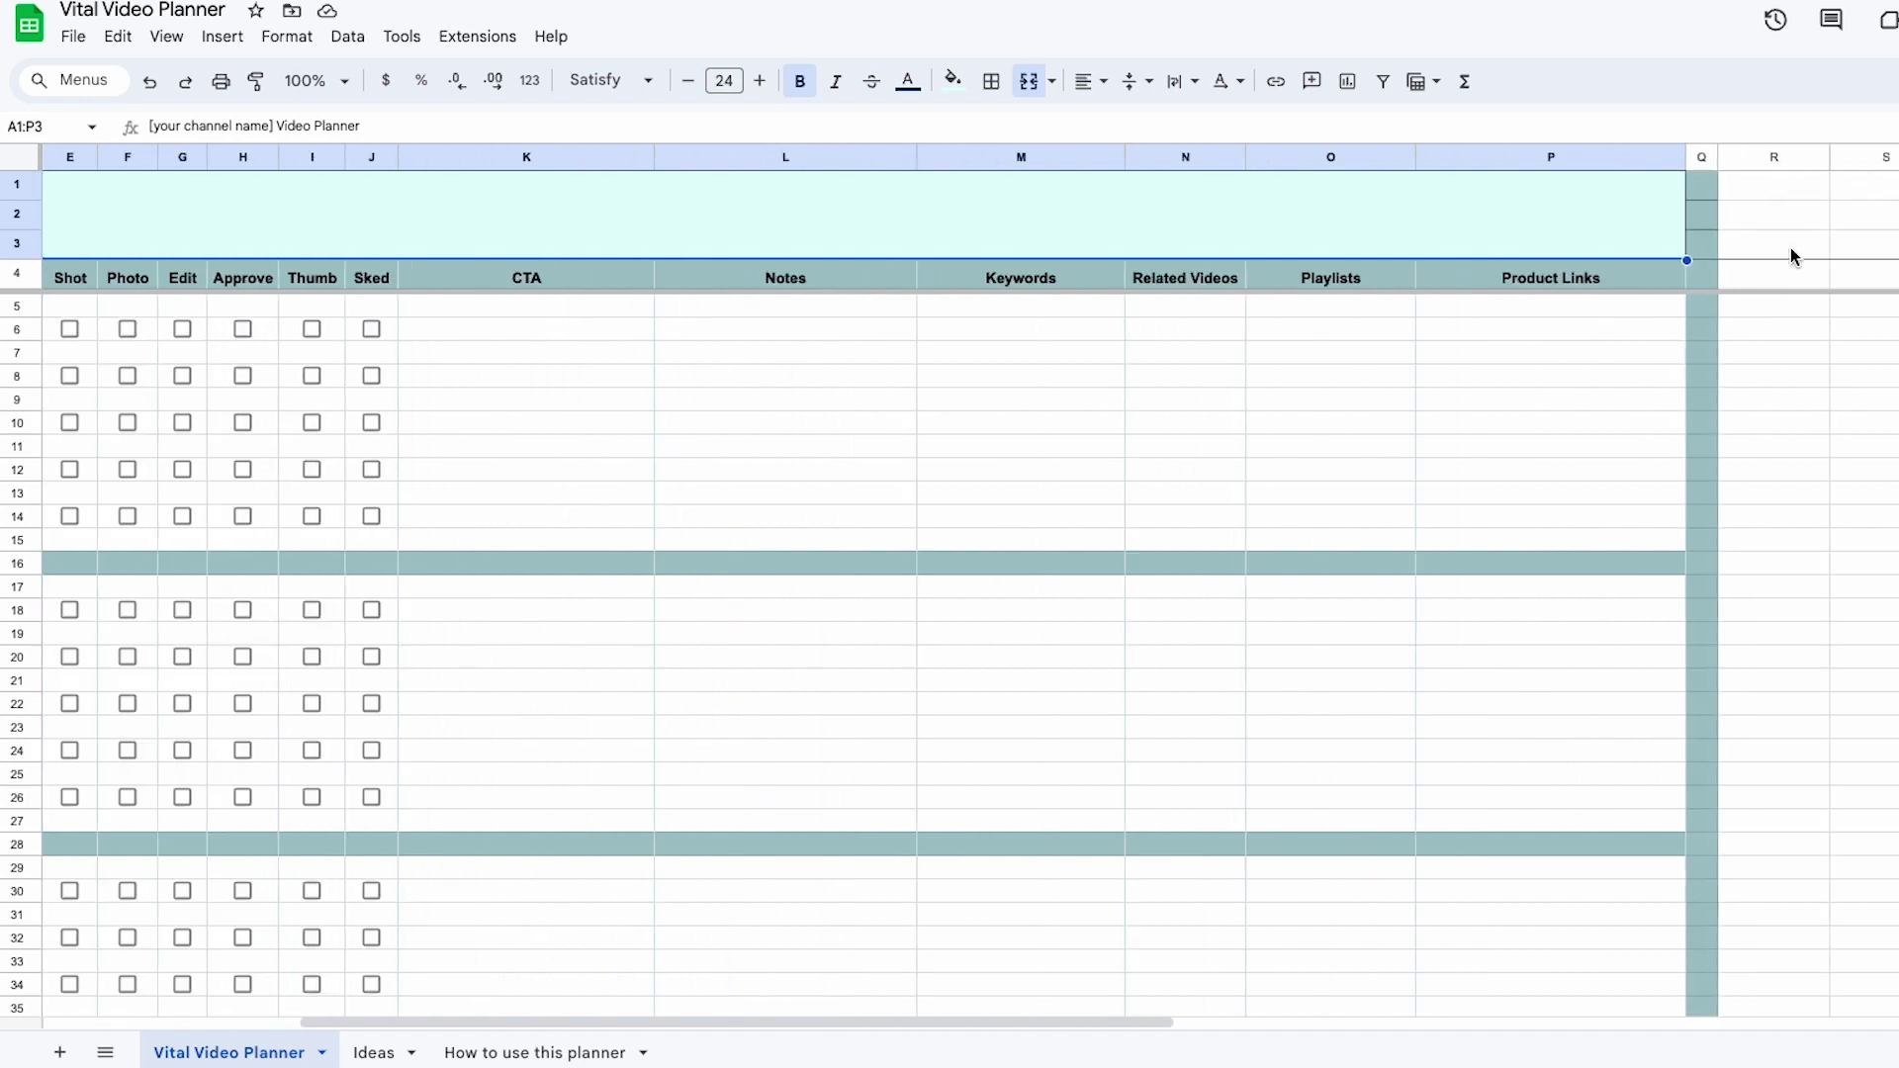
scroll(1855, 450, right, 5)
scroll(1855, 450, right, 3)
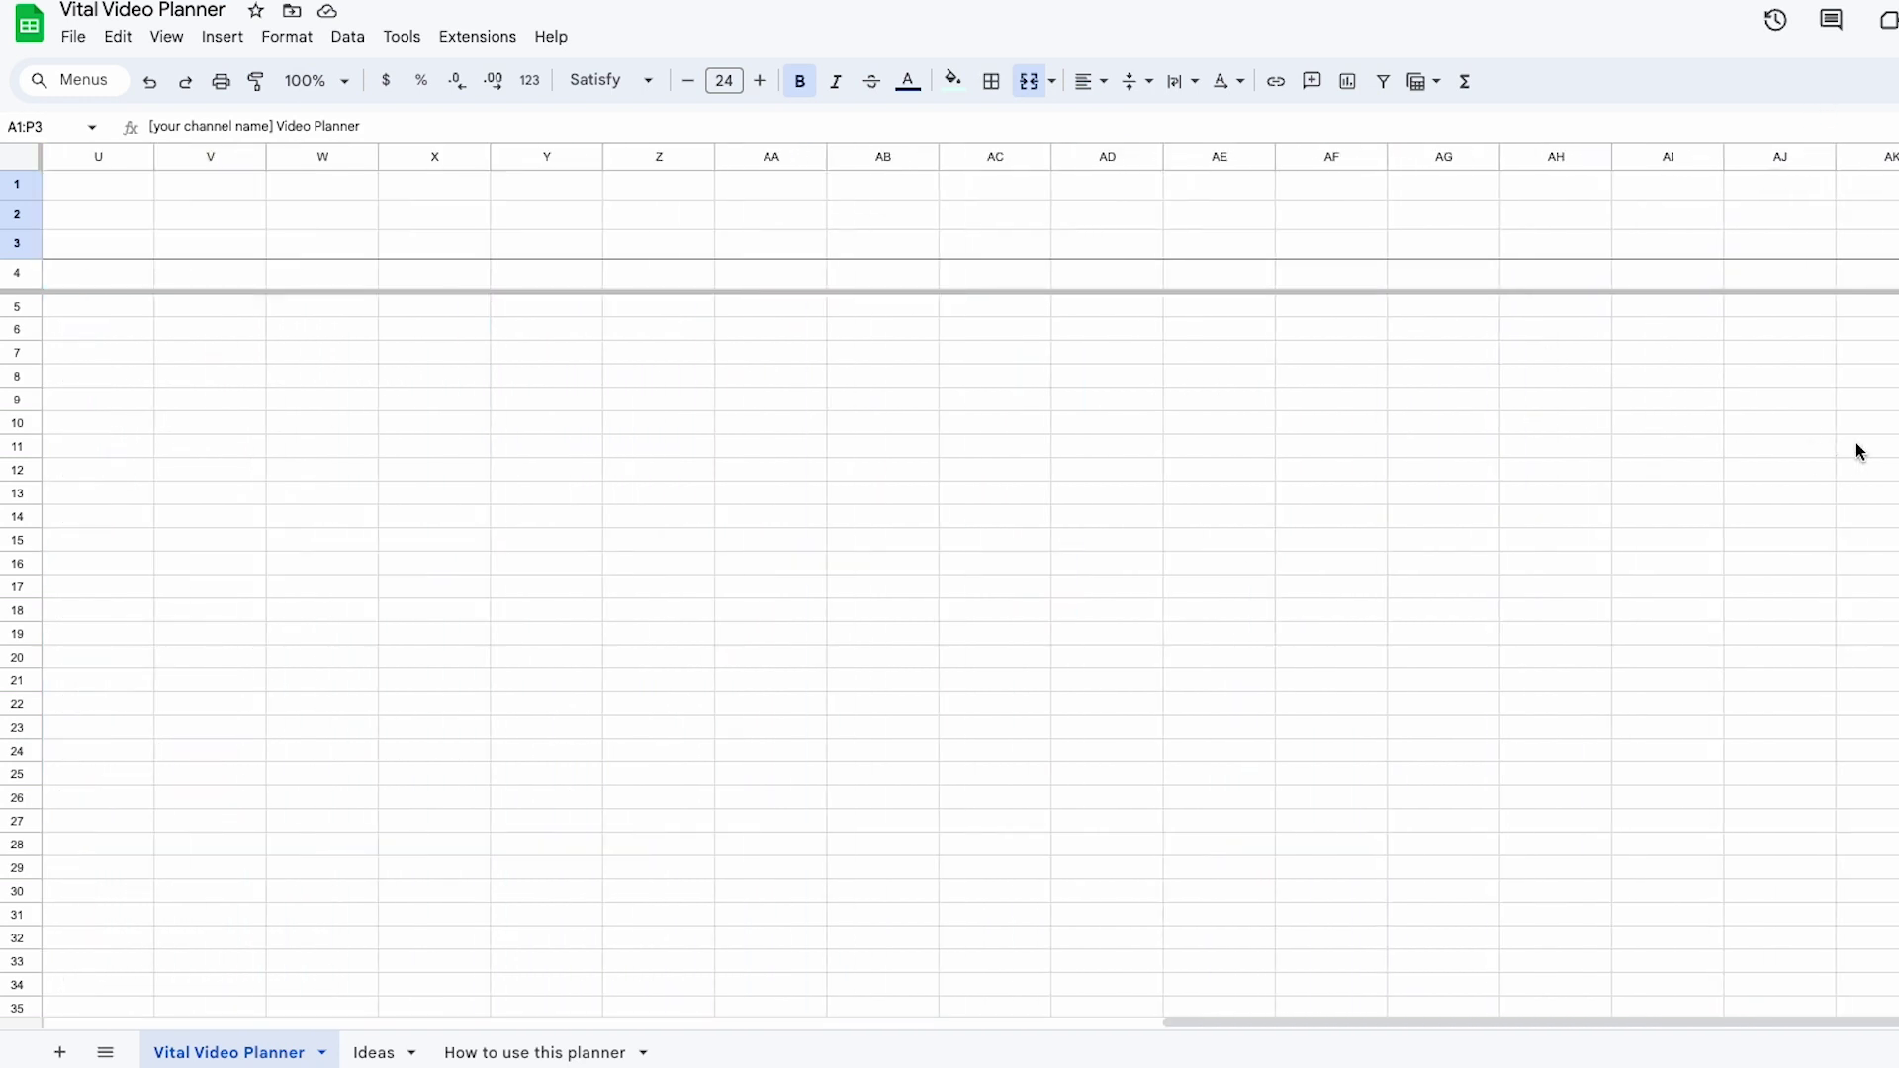
scroll(395, 280, left, 5)
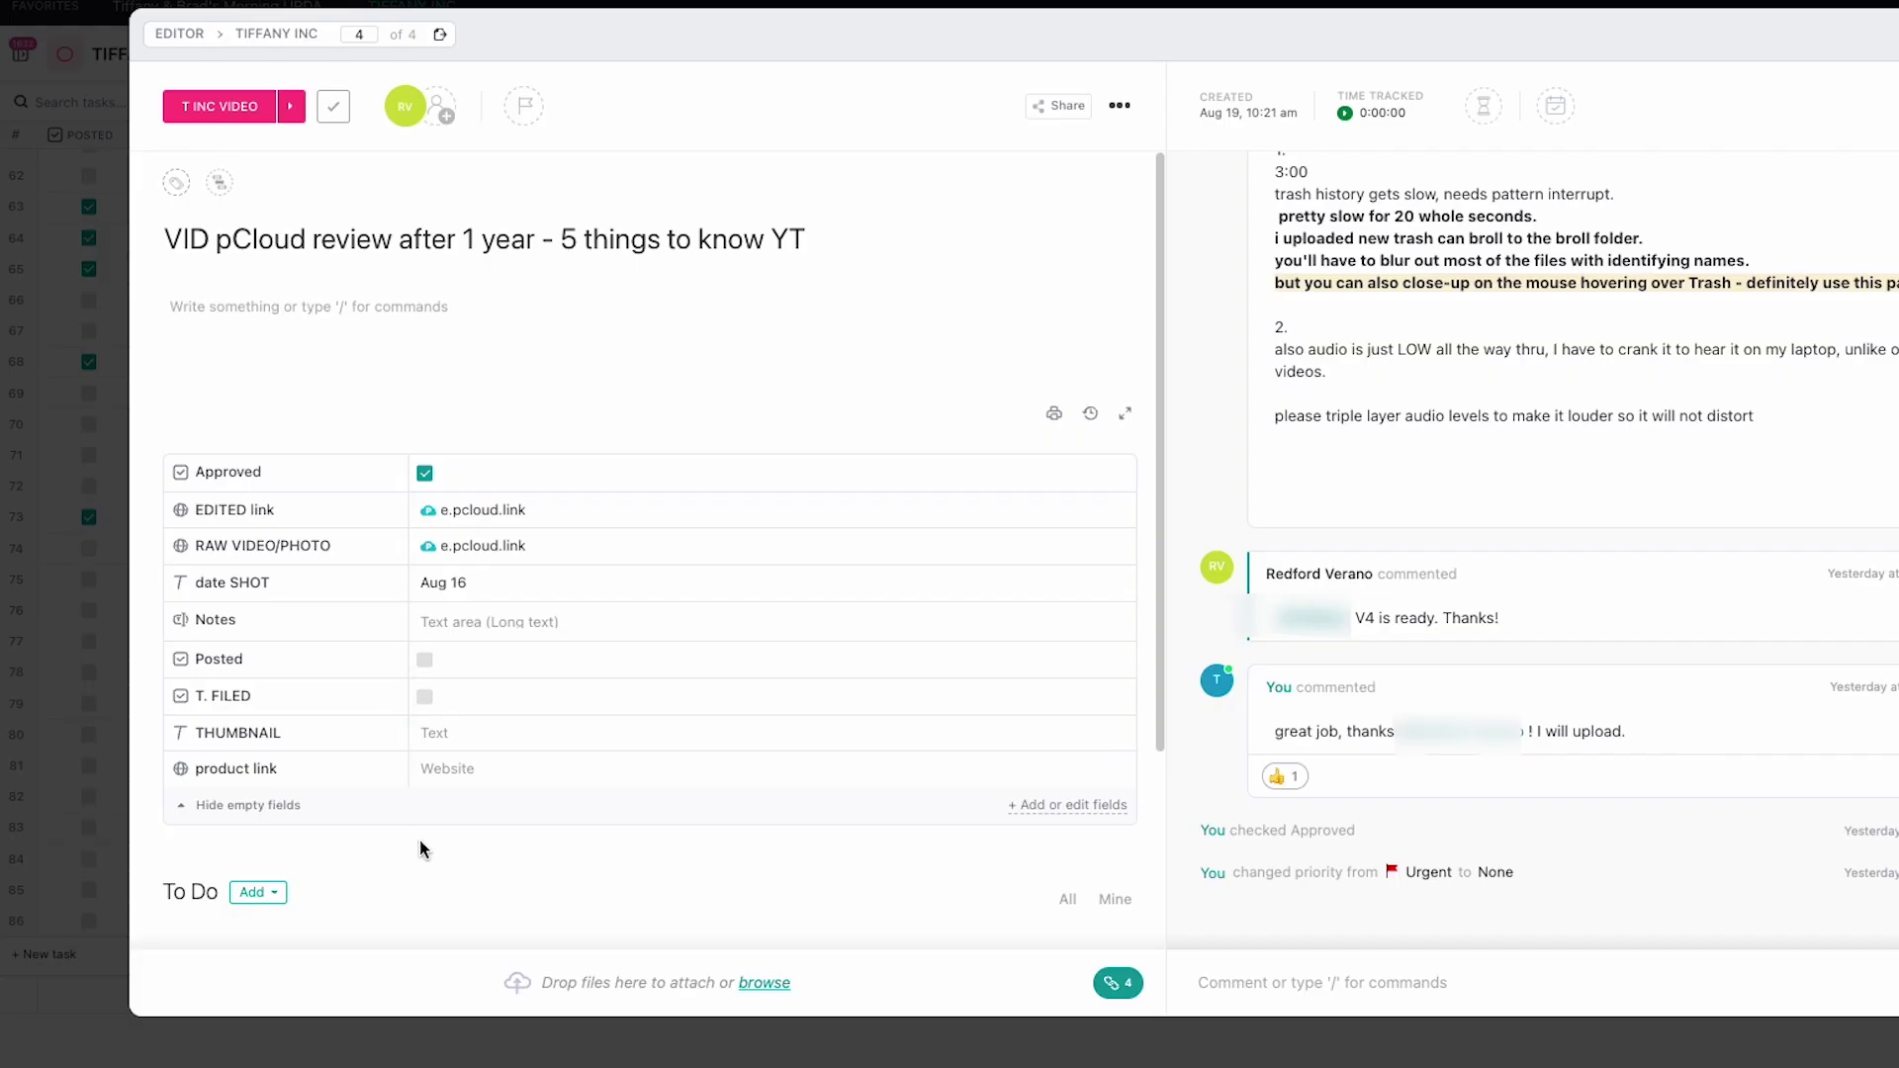
- Switch to ClickUp and review the comment thread of the task "VID pCloud review after 1 year - 5 things to know YT" back to its beginning
scroll(1427, 815, up, 15)
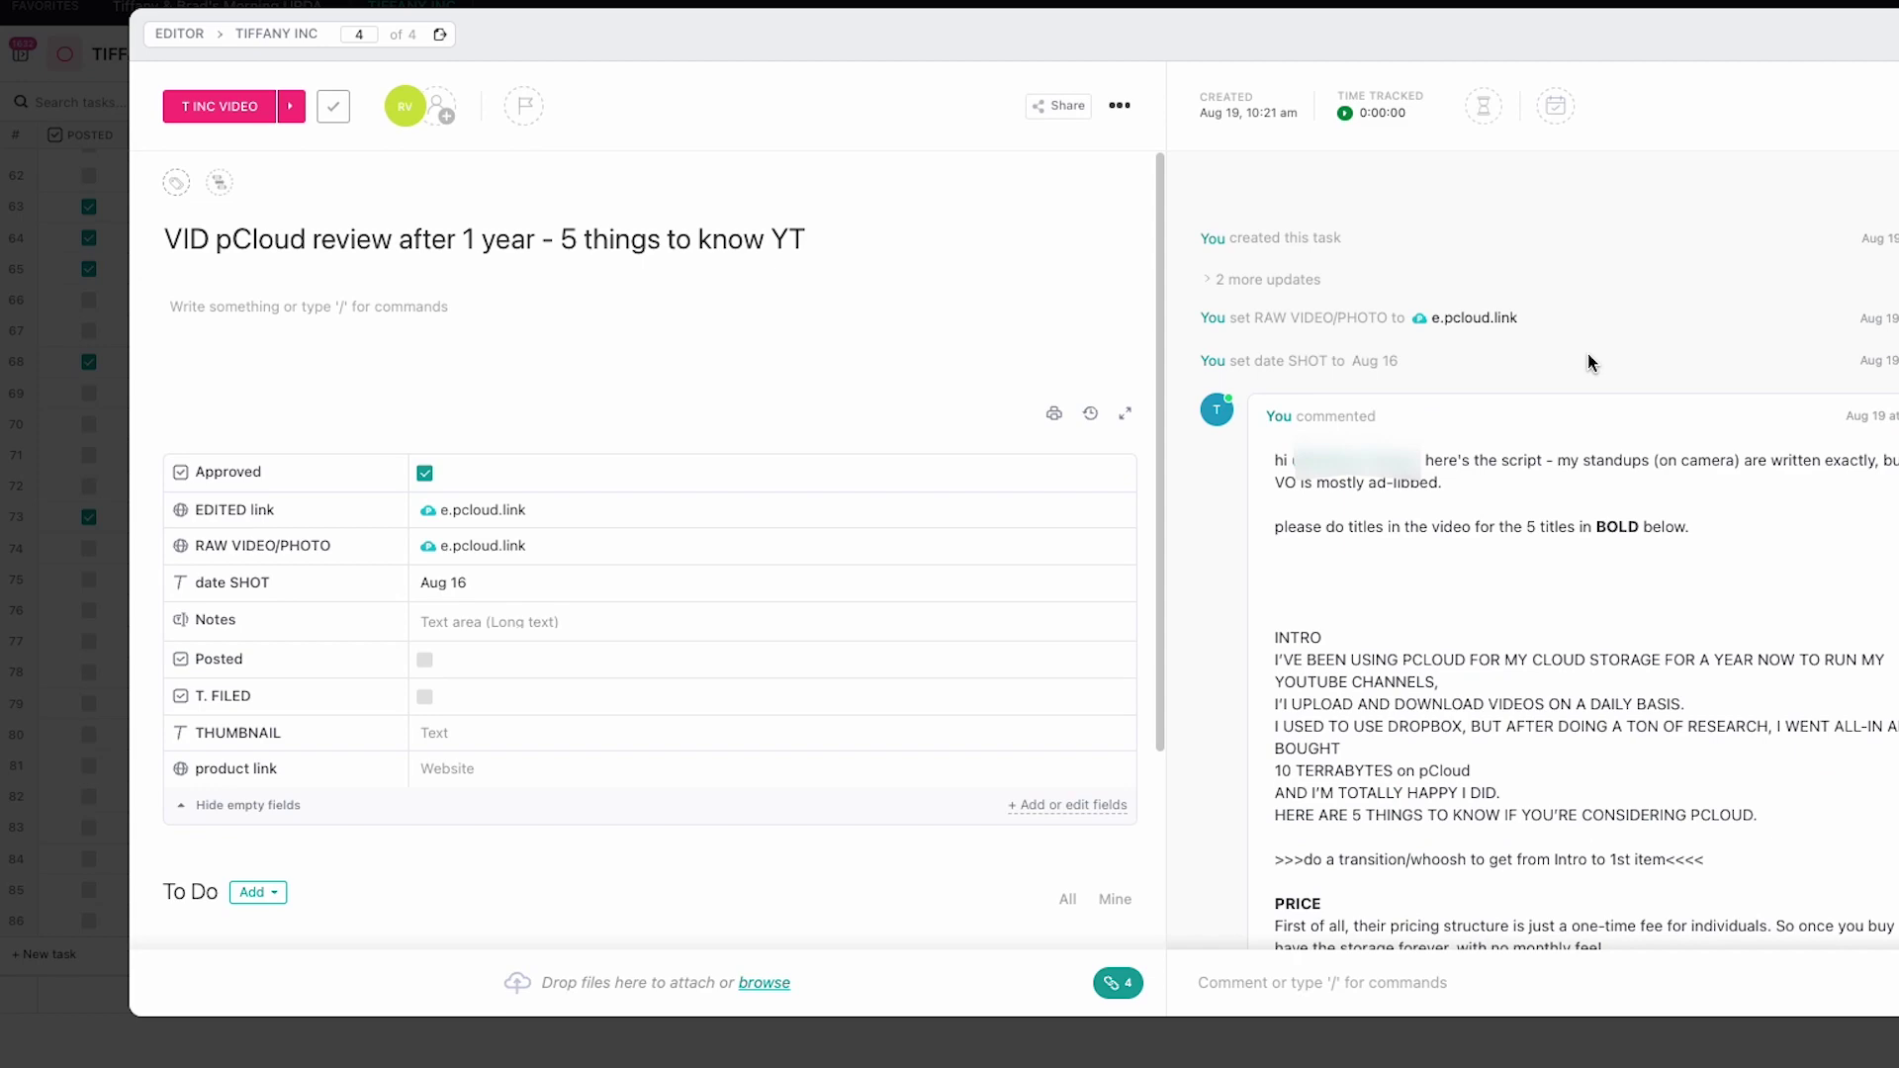
- Review the full comment history and the EDITED link field of the pCloud YT task, and return to the task table
scroll(1533, 700, down, 15)
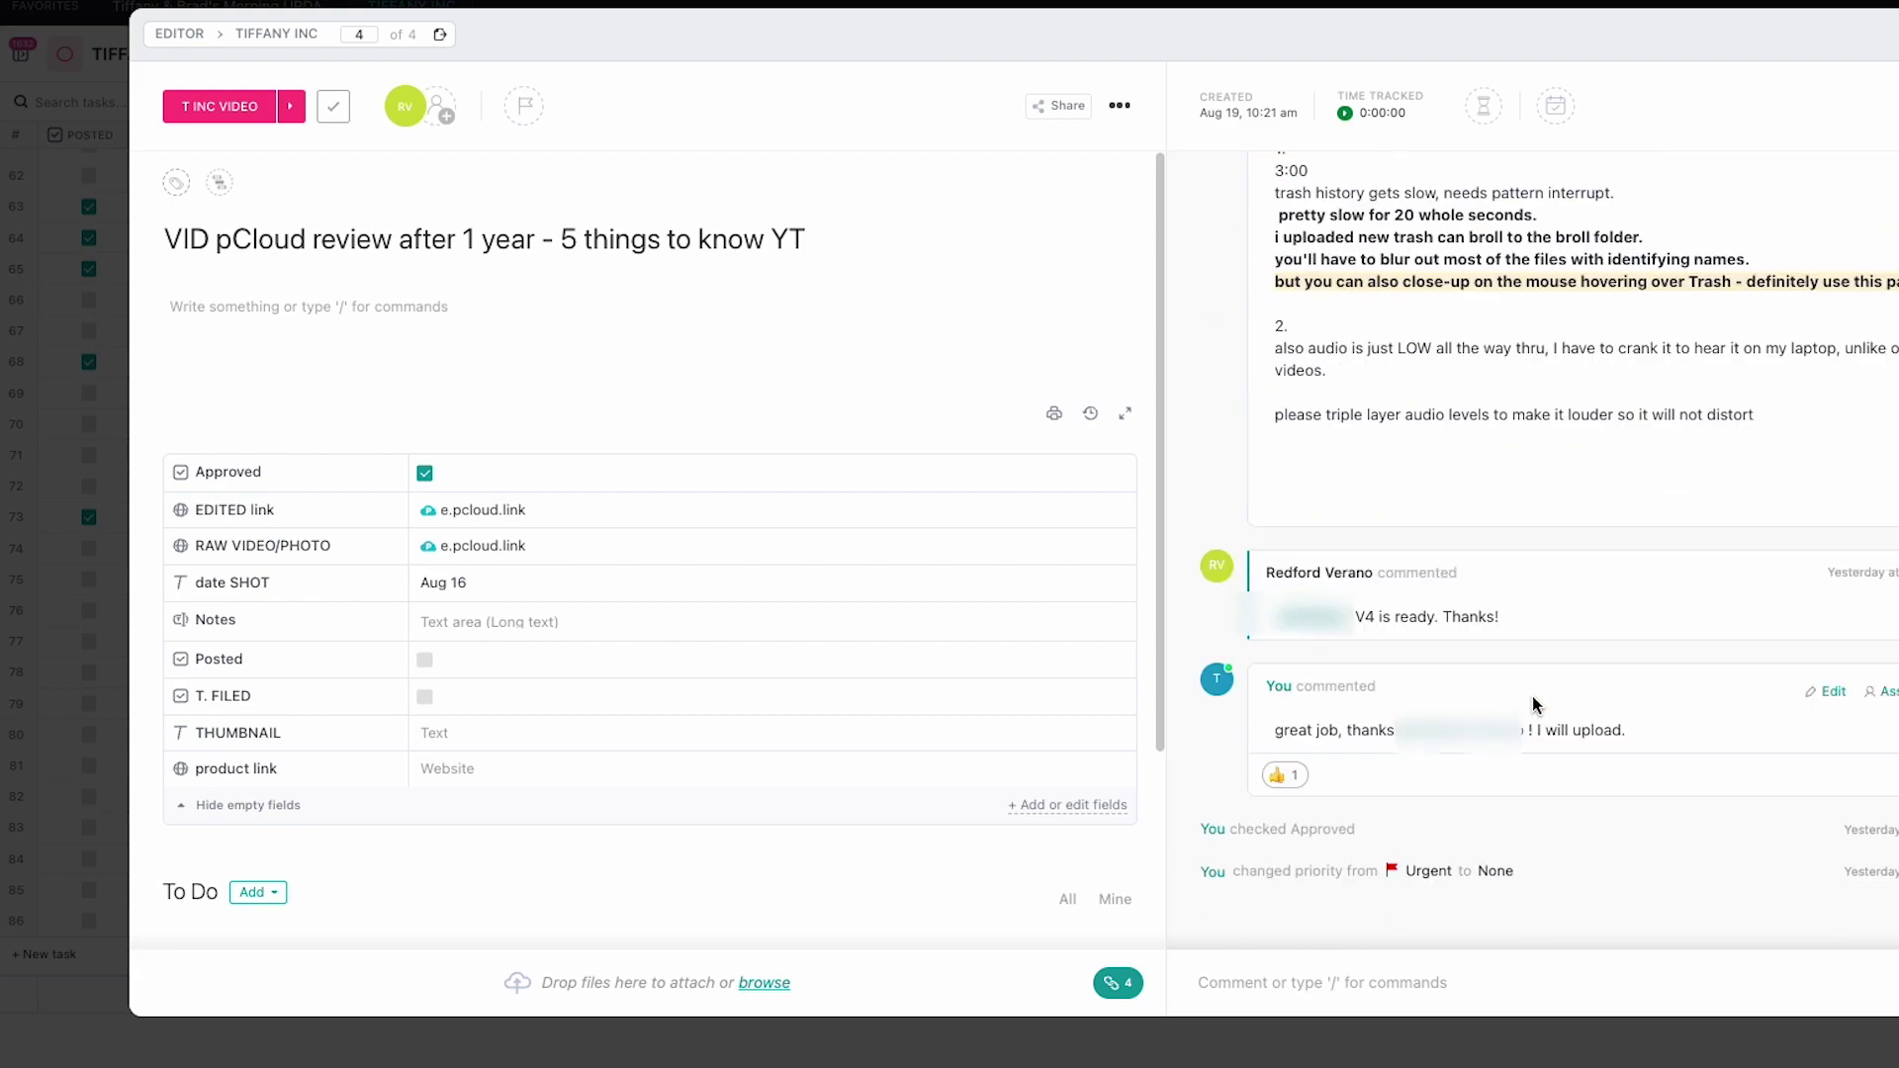
scroll(1599, 609, up, 5)
scroll(1600, 609, up, 10)
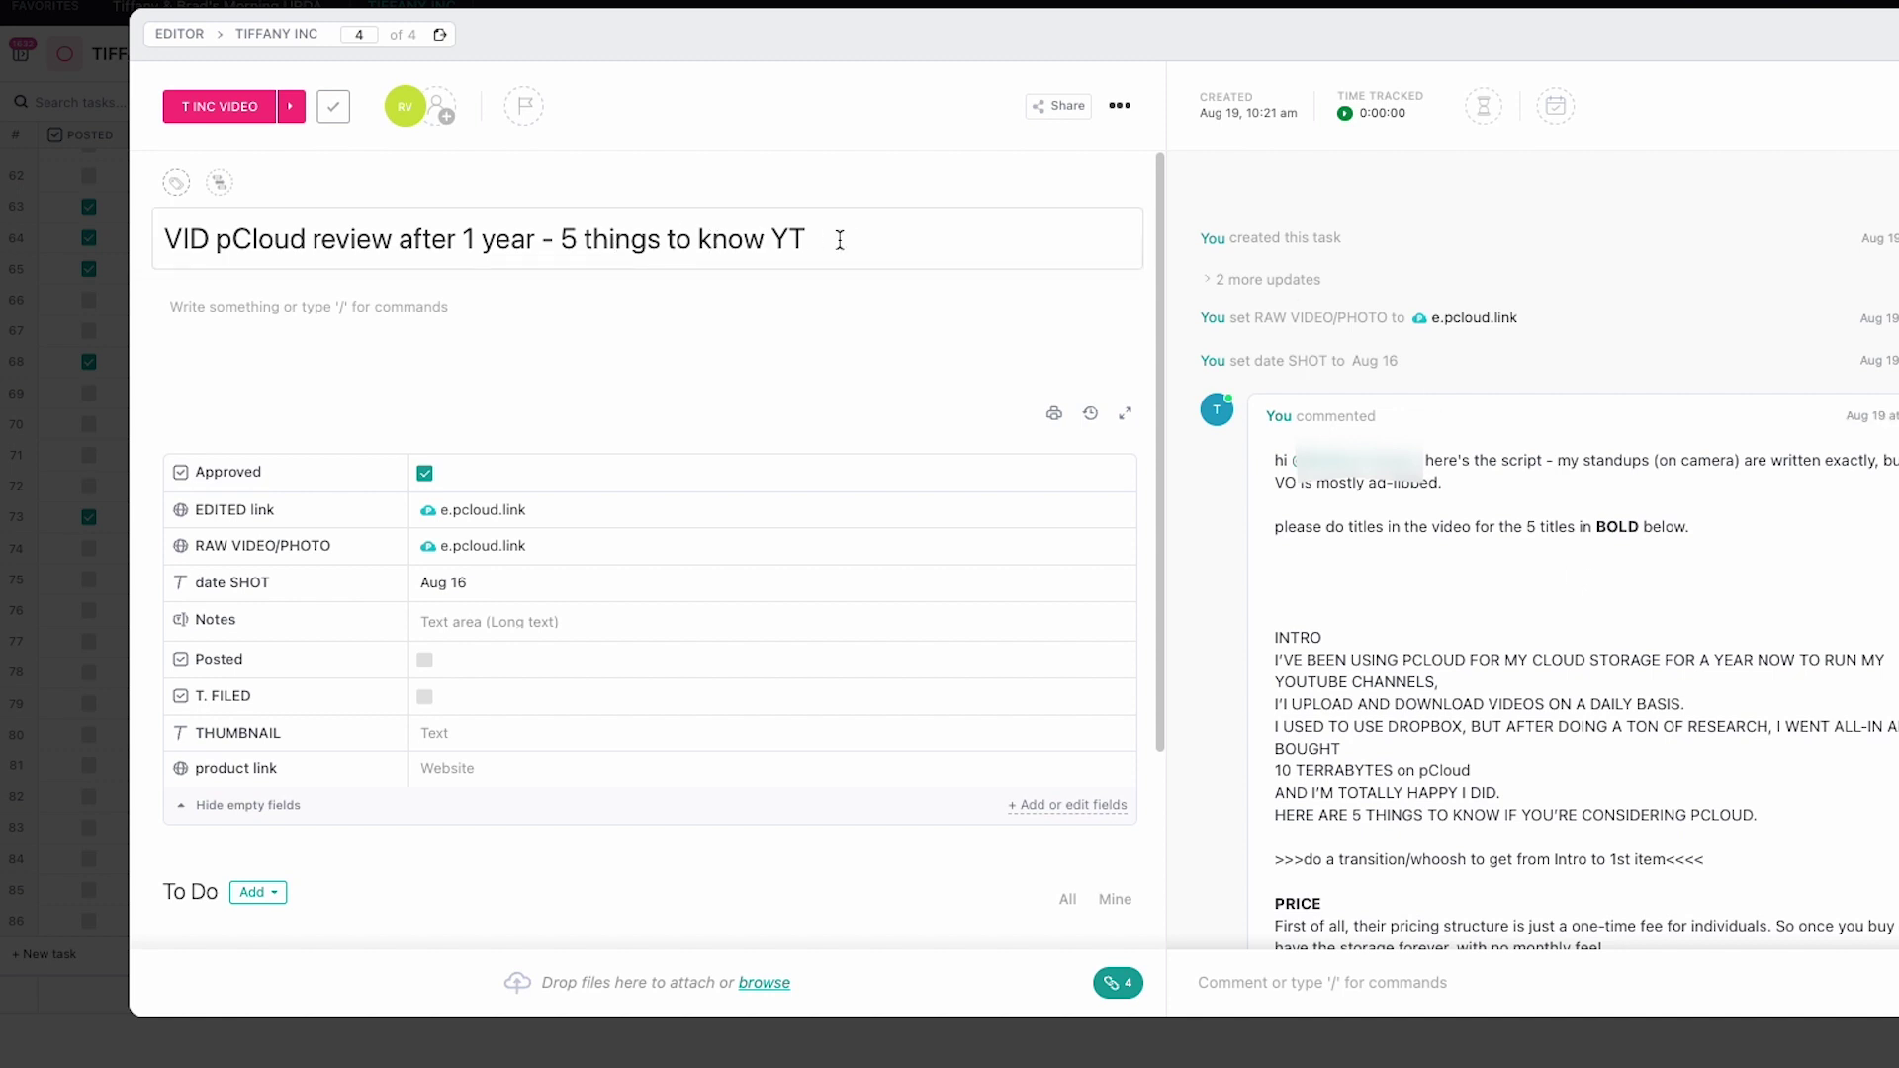
scroll(1535, 898, down, 15)
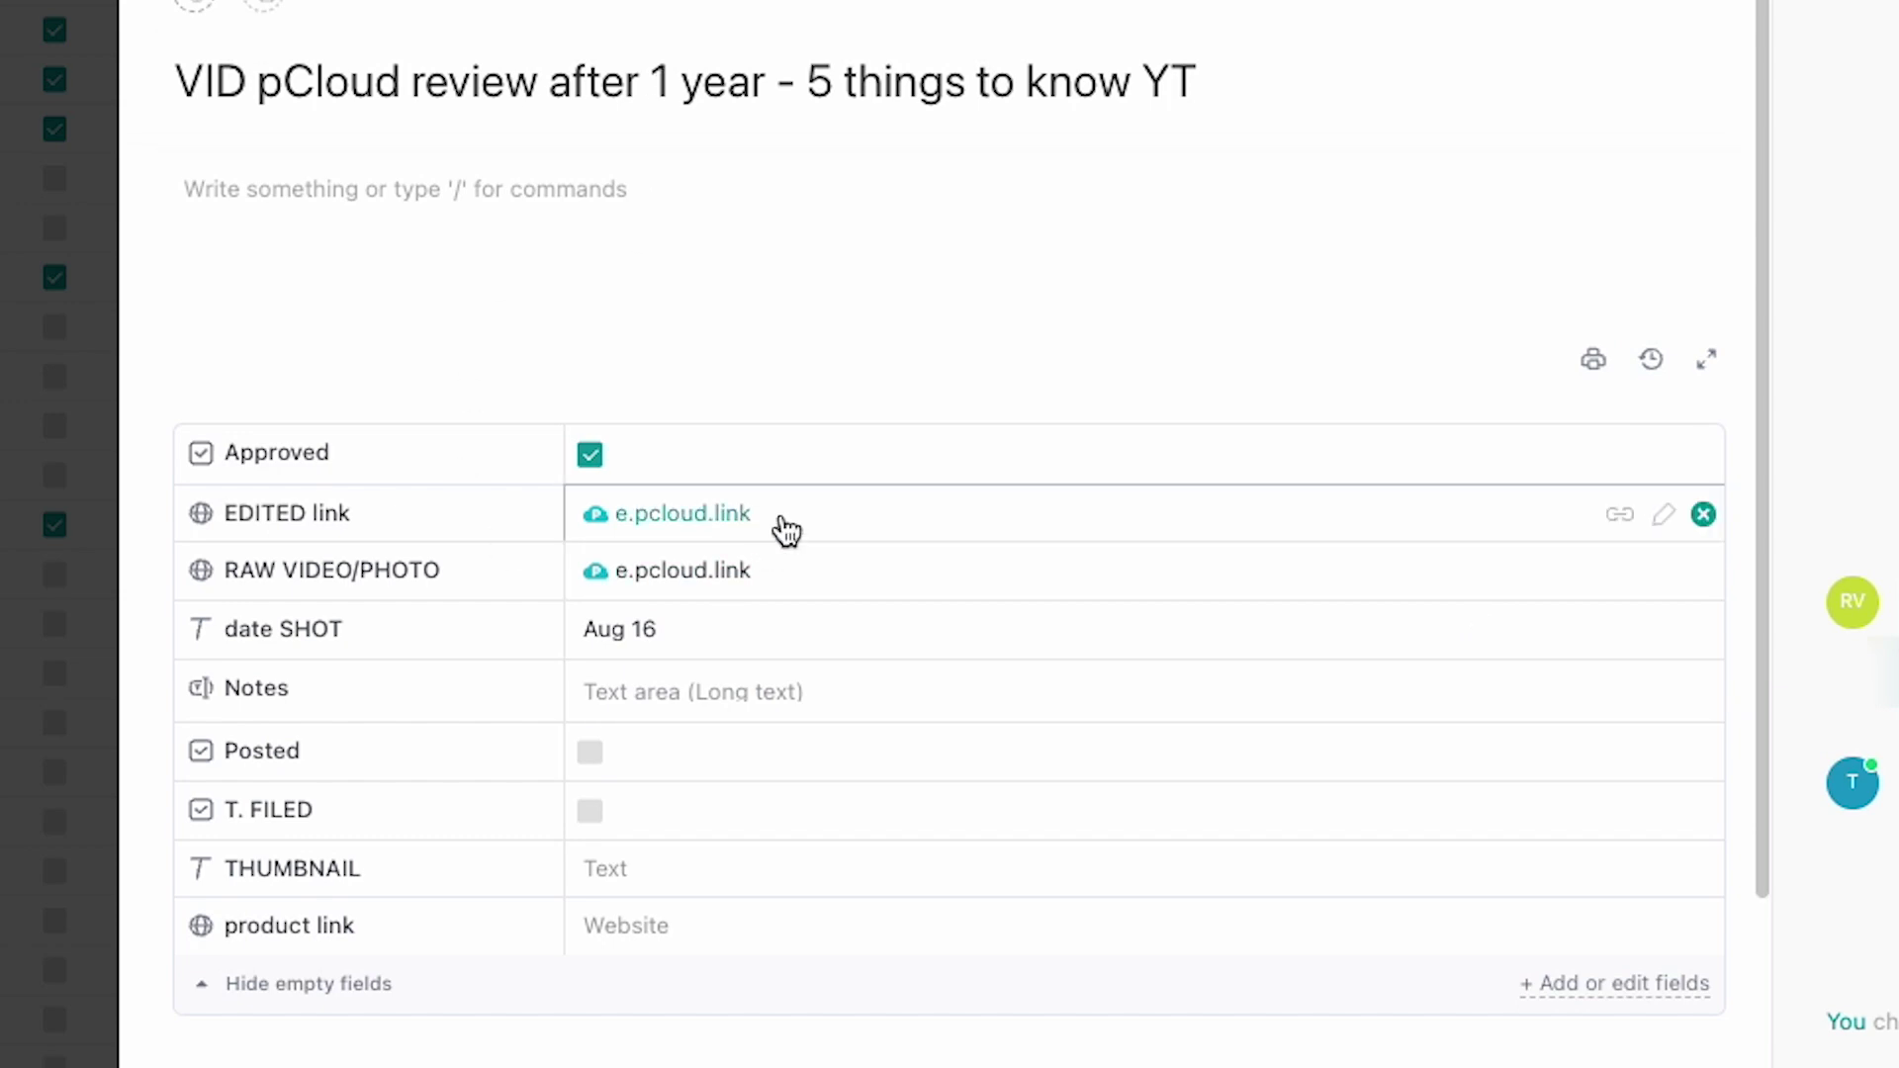
key(Escape)
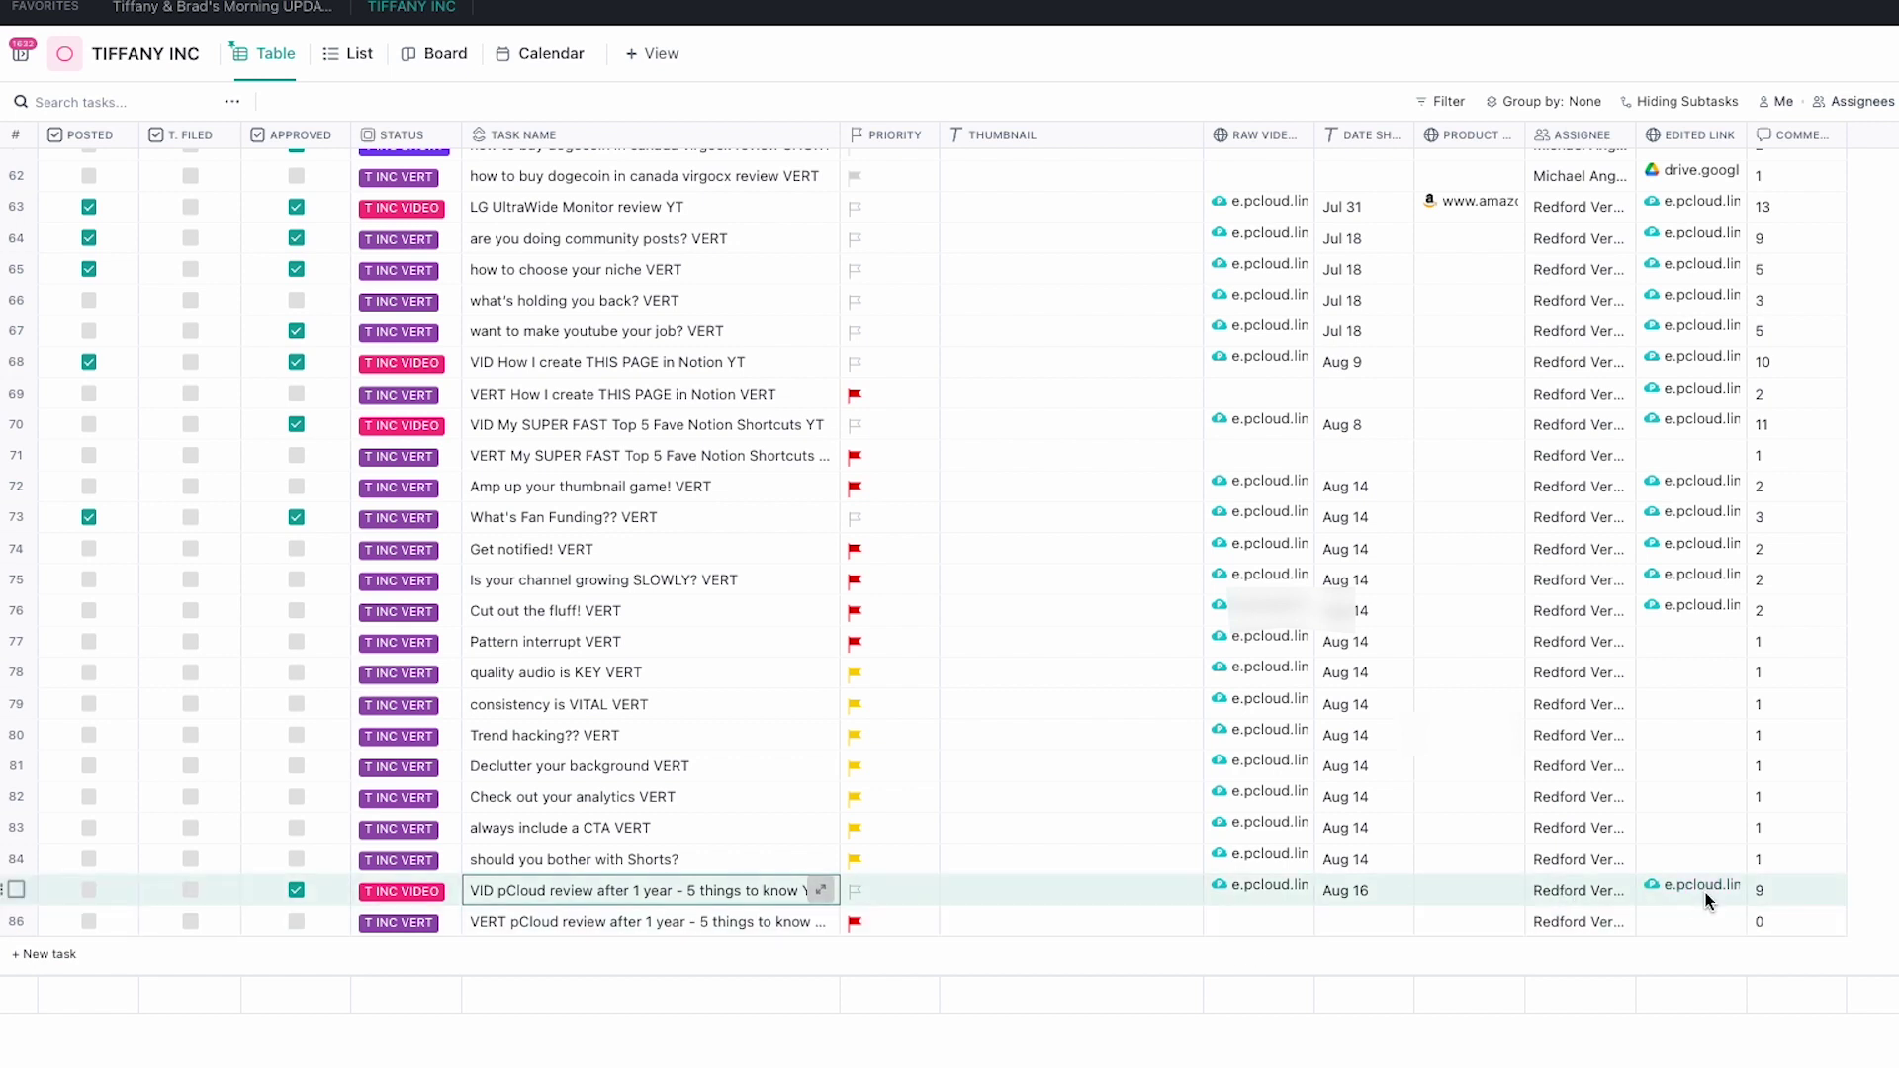
- Open the task "VERT pCloud review after 1 year - 5 things to know VERT" and check its assignee's details and its watchers
click(1583, 888)
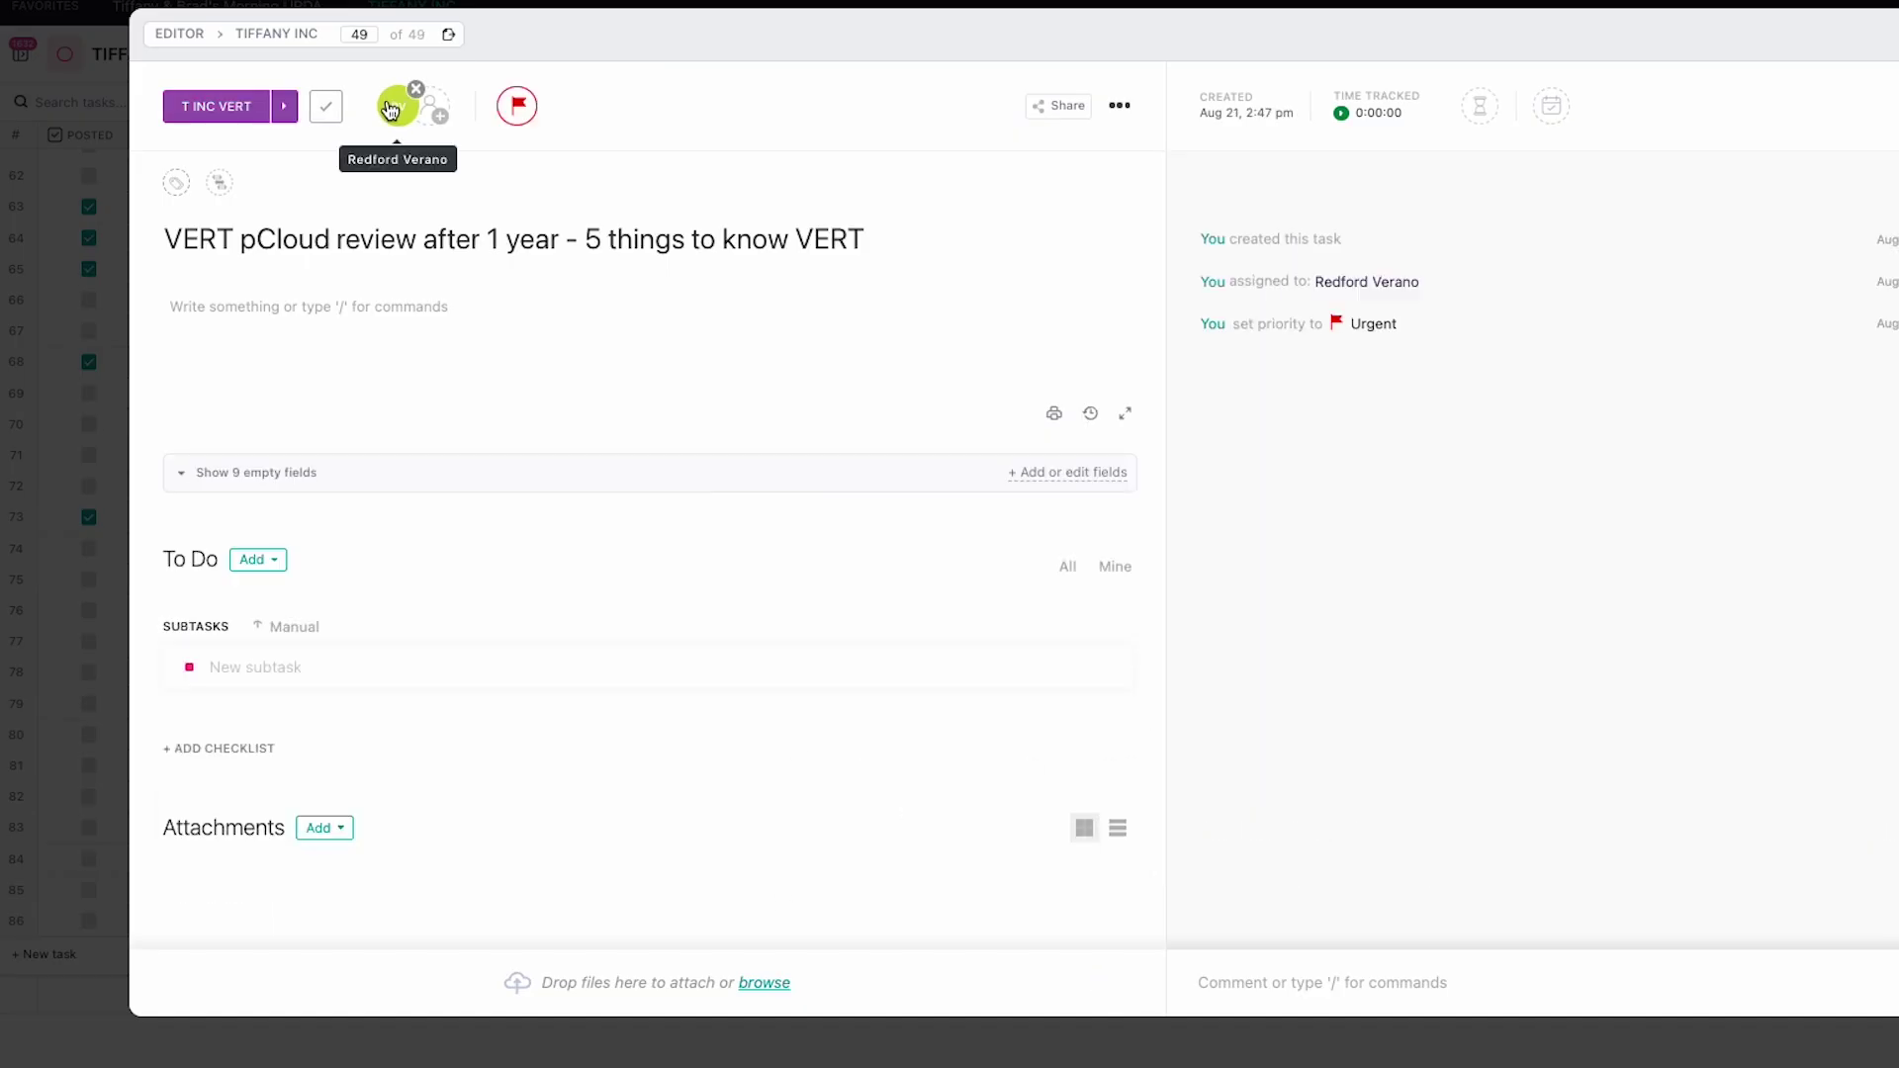
mouse_move(391, 109)
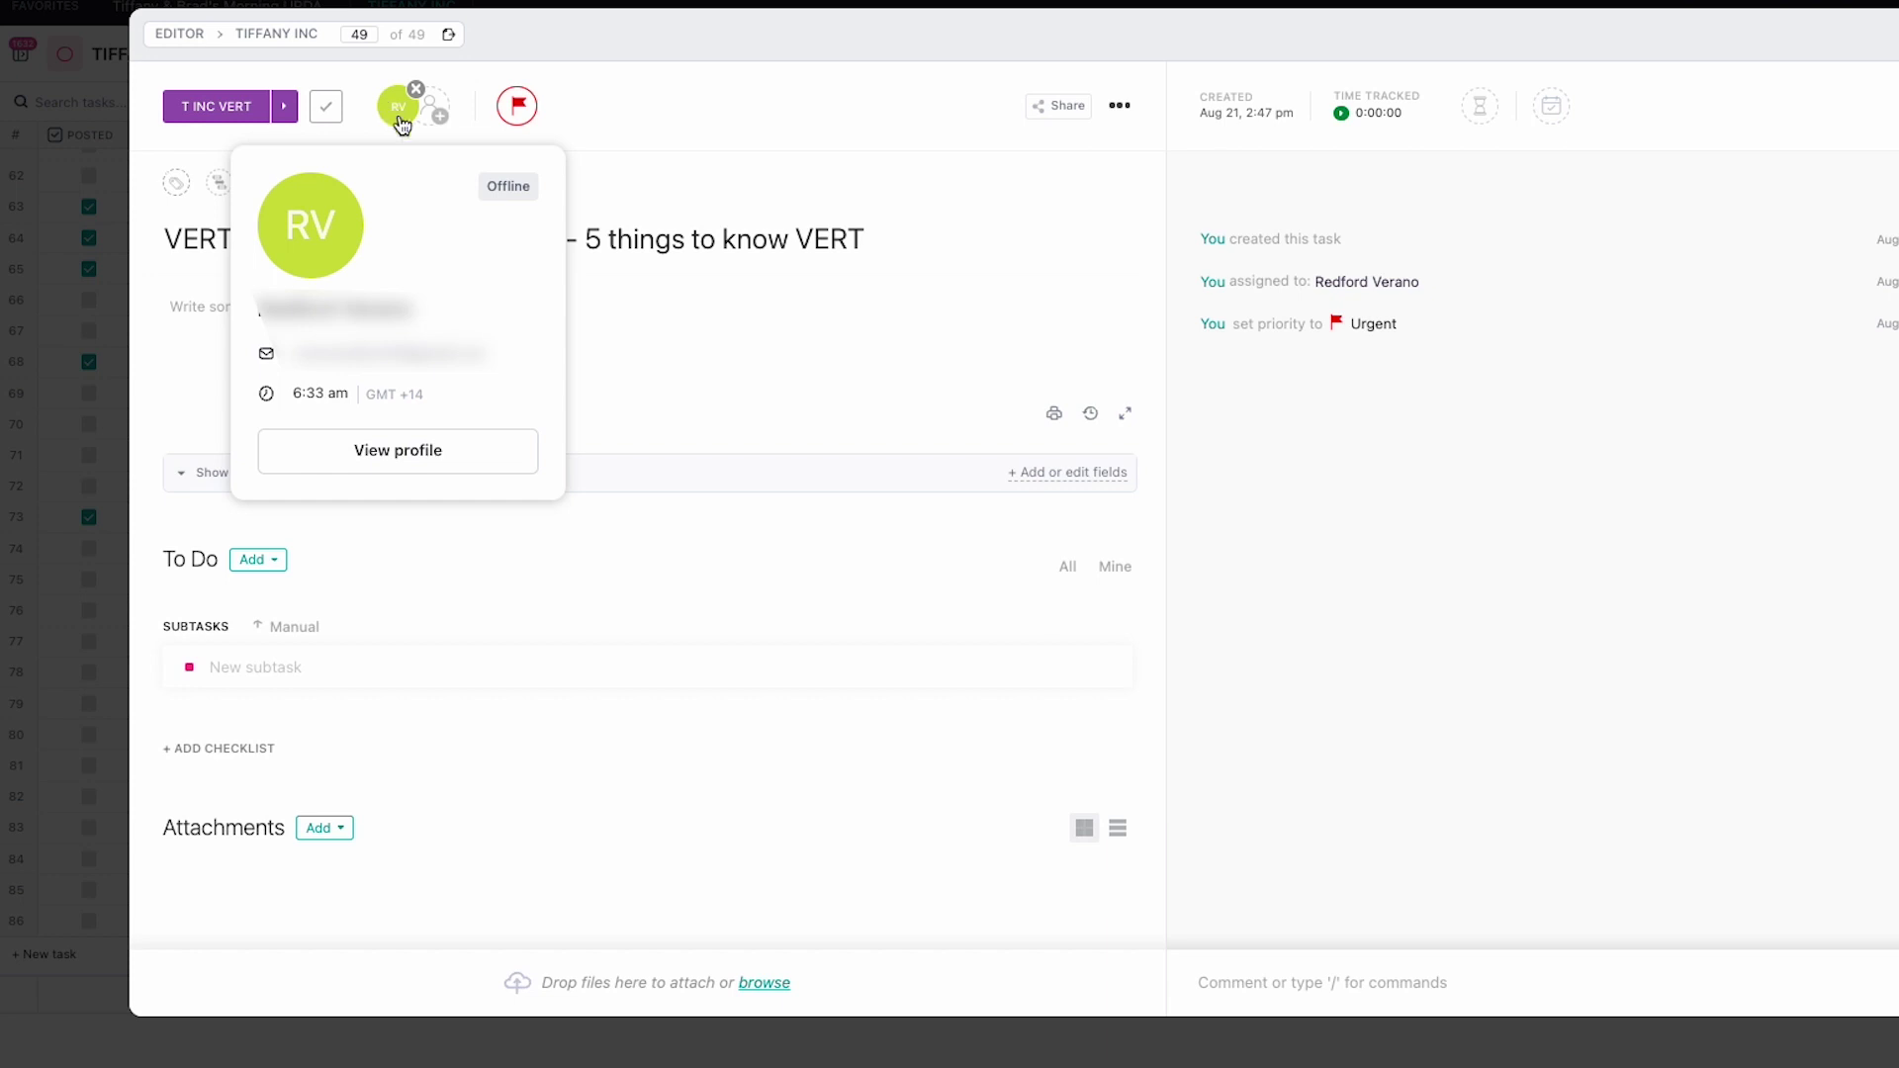
mouse_move(495, 192)
click(1898, 104)
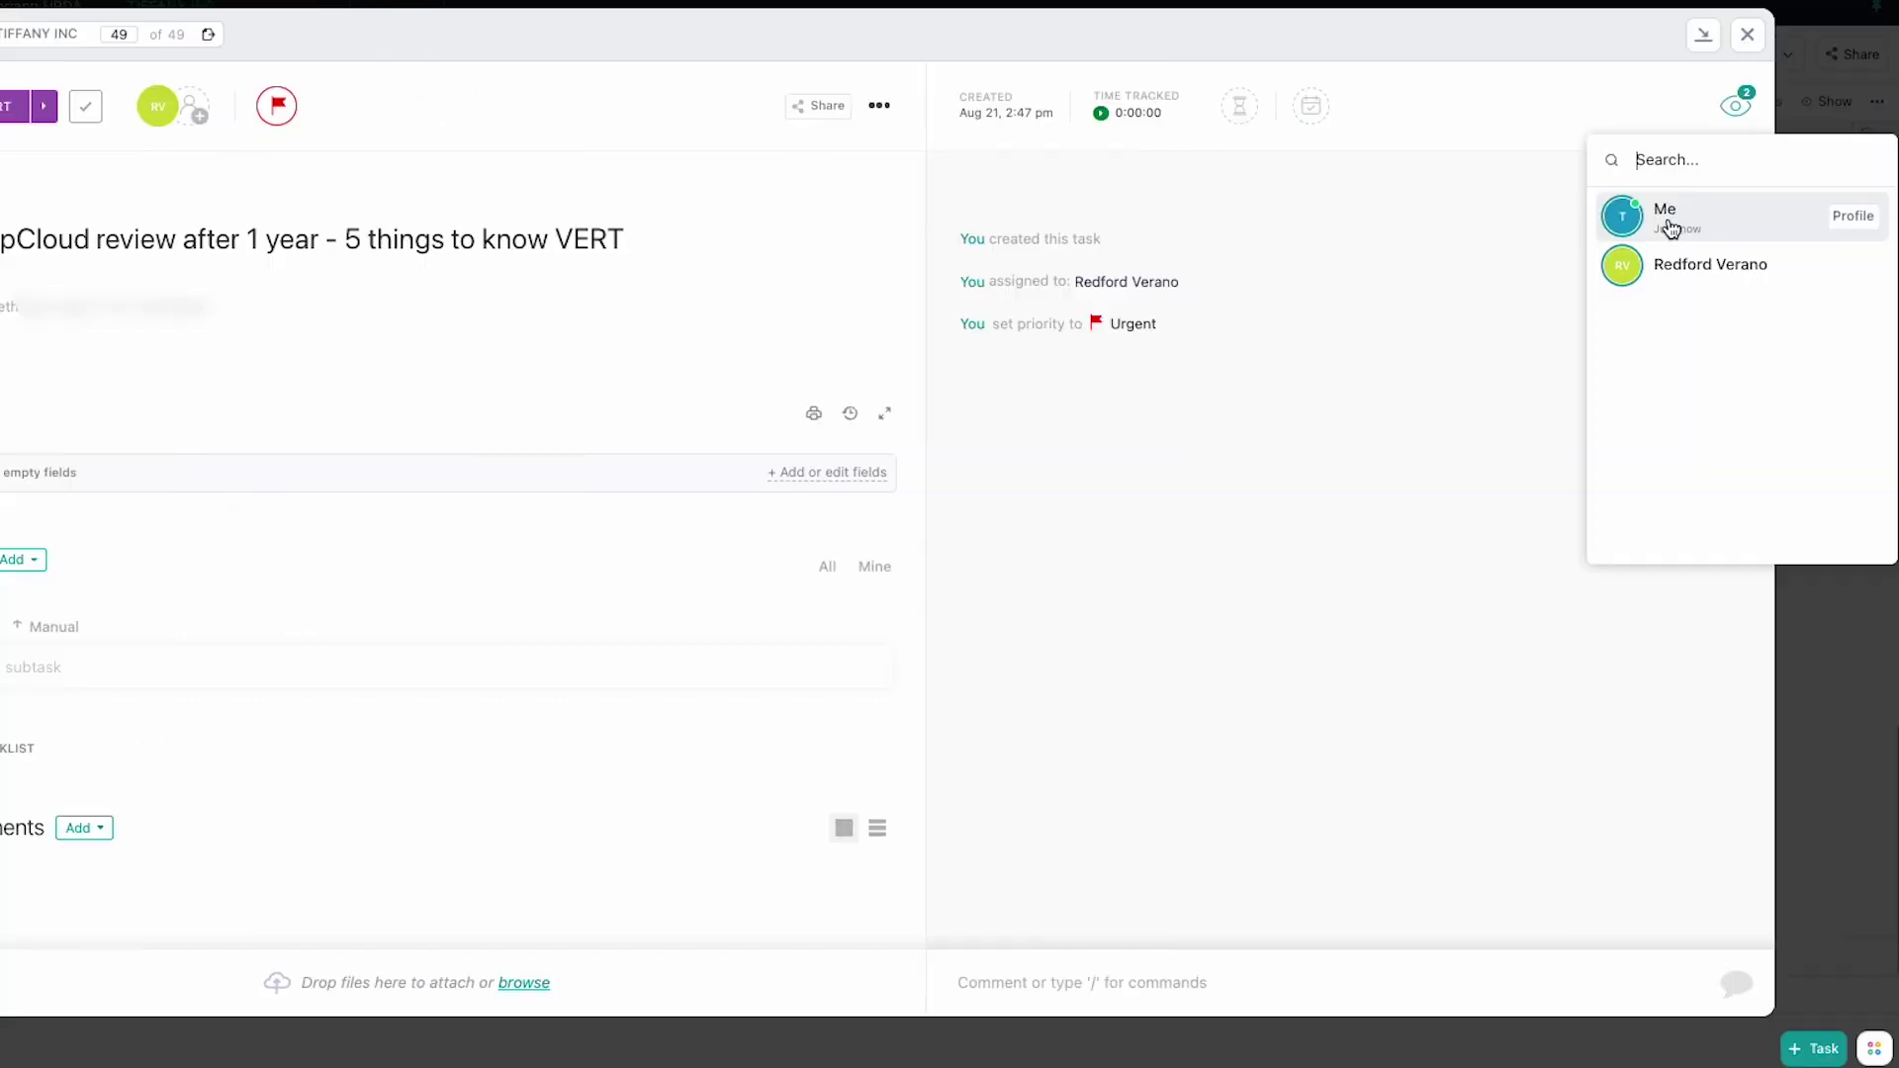
mouse_move(1882, 205)
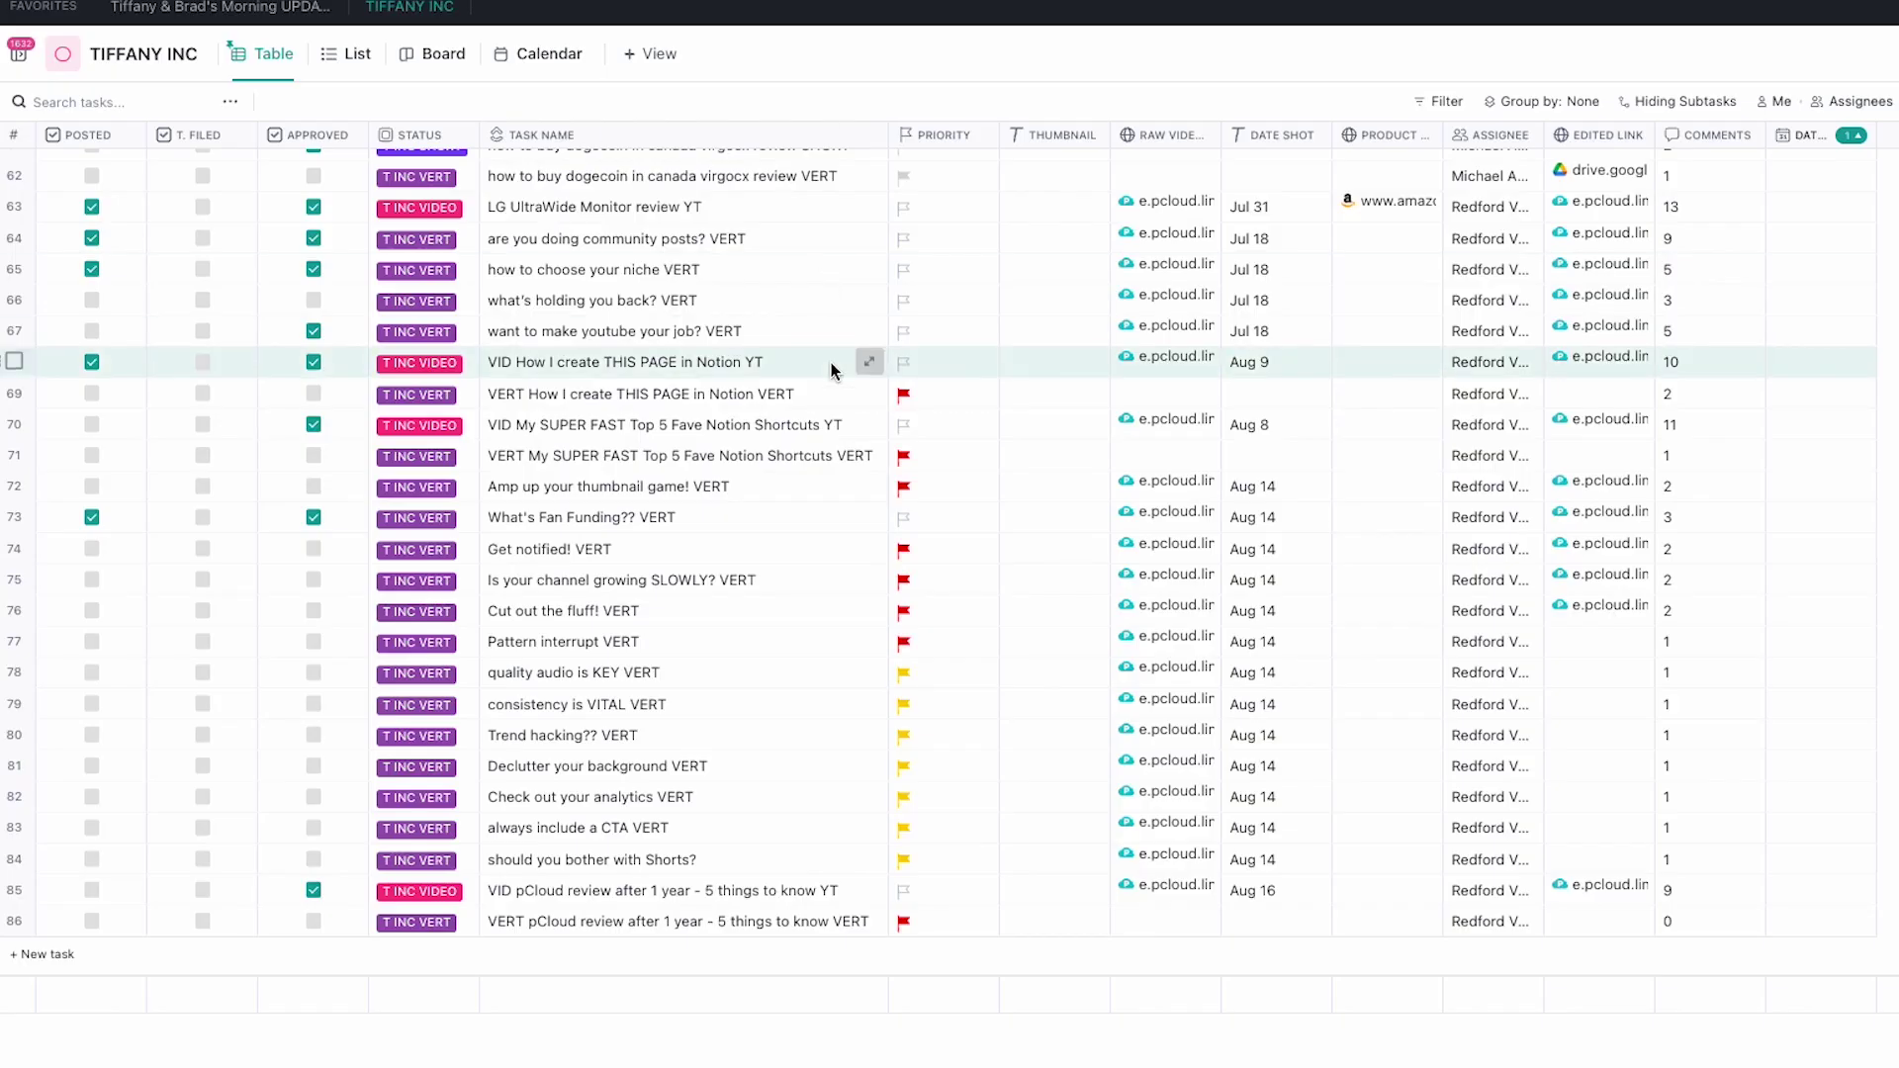
scroll(831, 362, up, 1)
scroll(921, 963, down, 1)
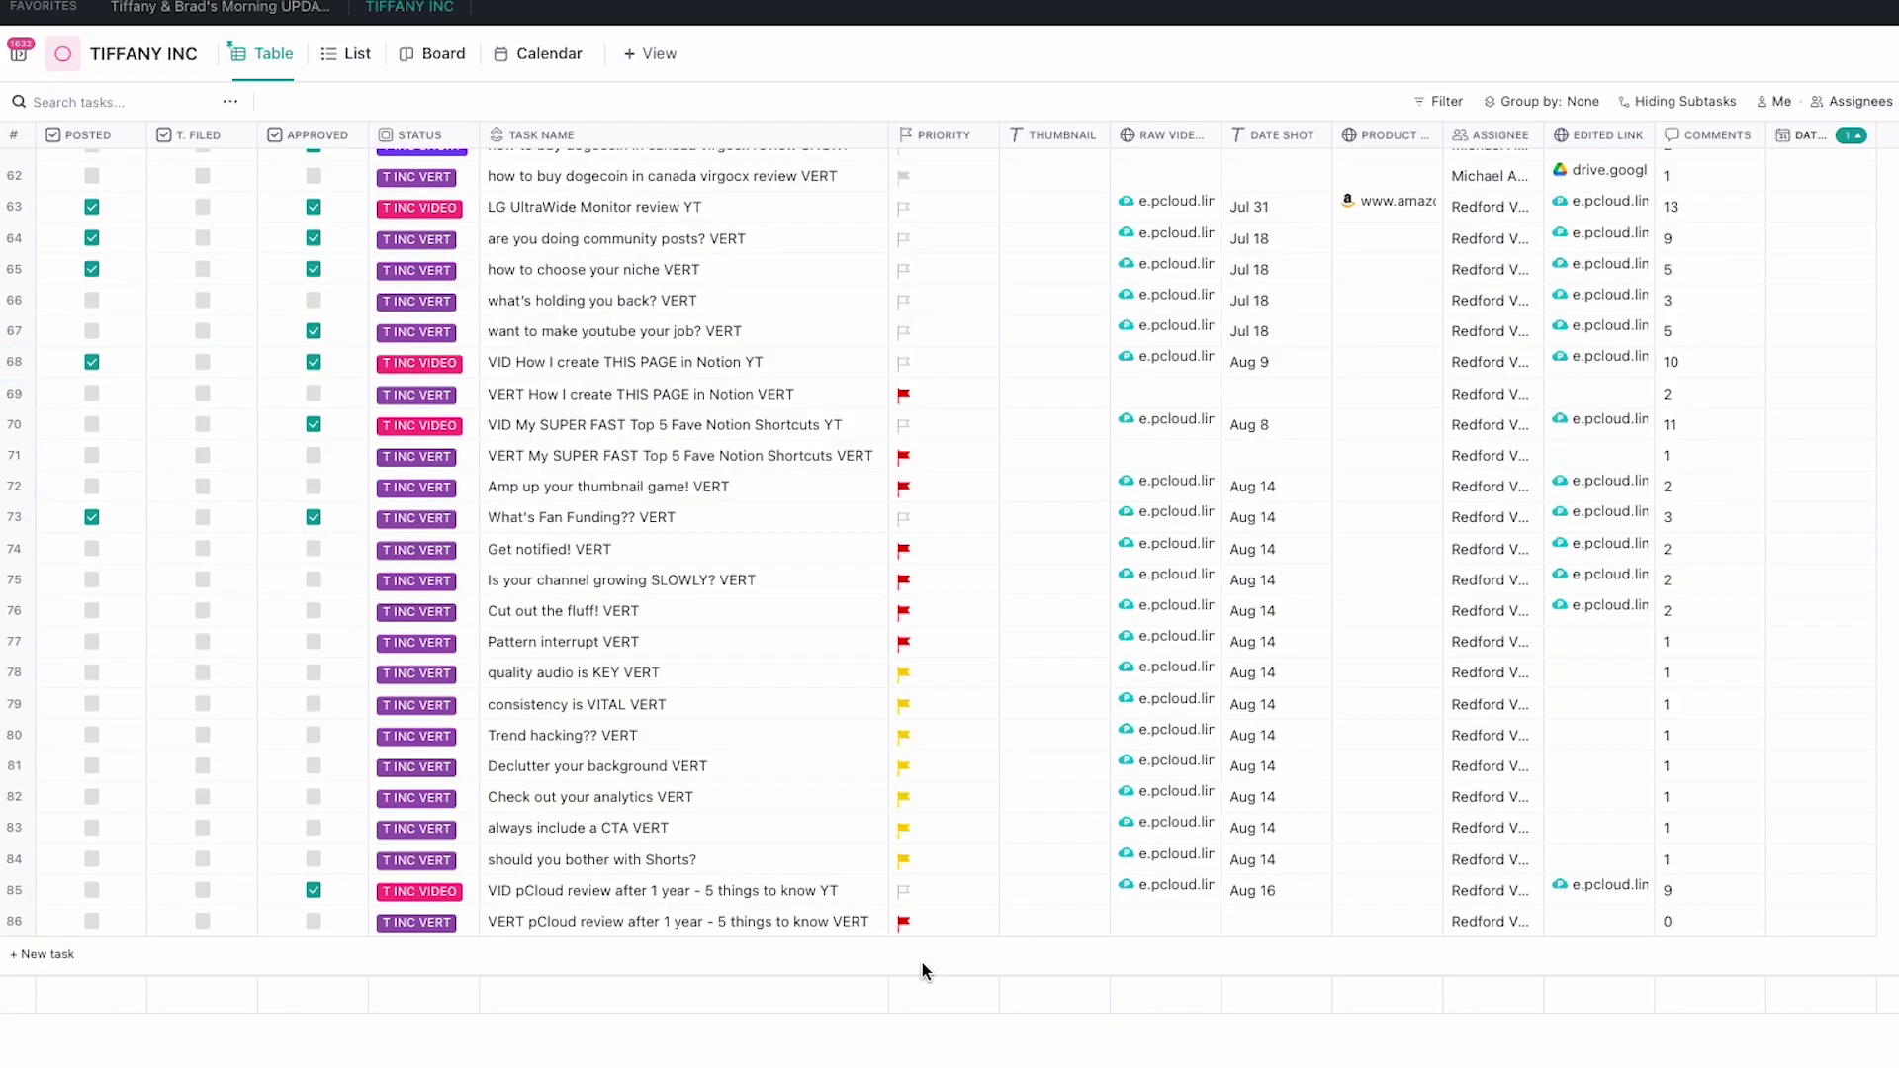